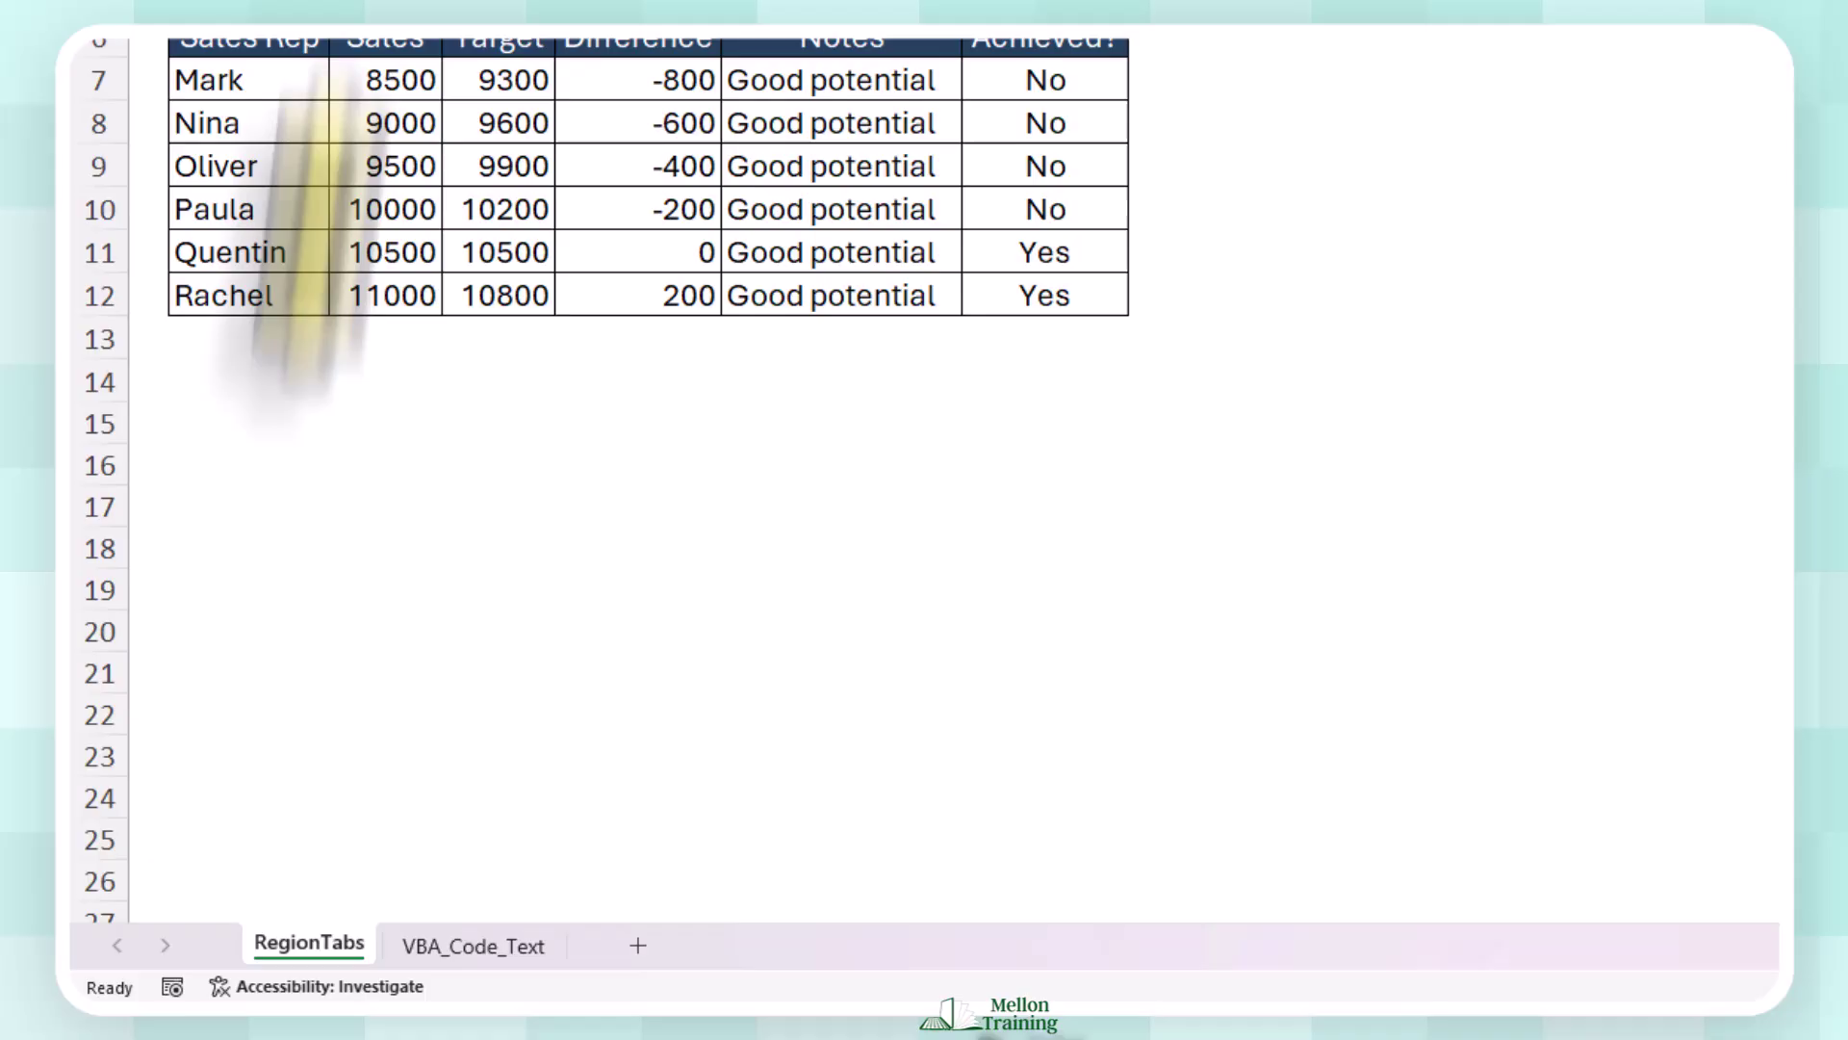
Review the North, Central and South Region tables on the RegionTabs sheet.
click(359, 332)
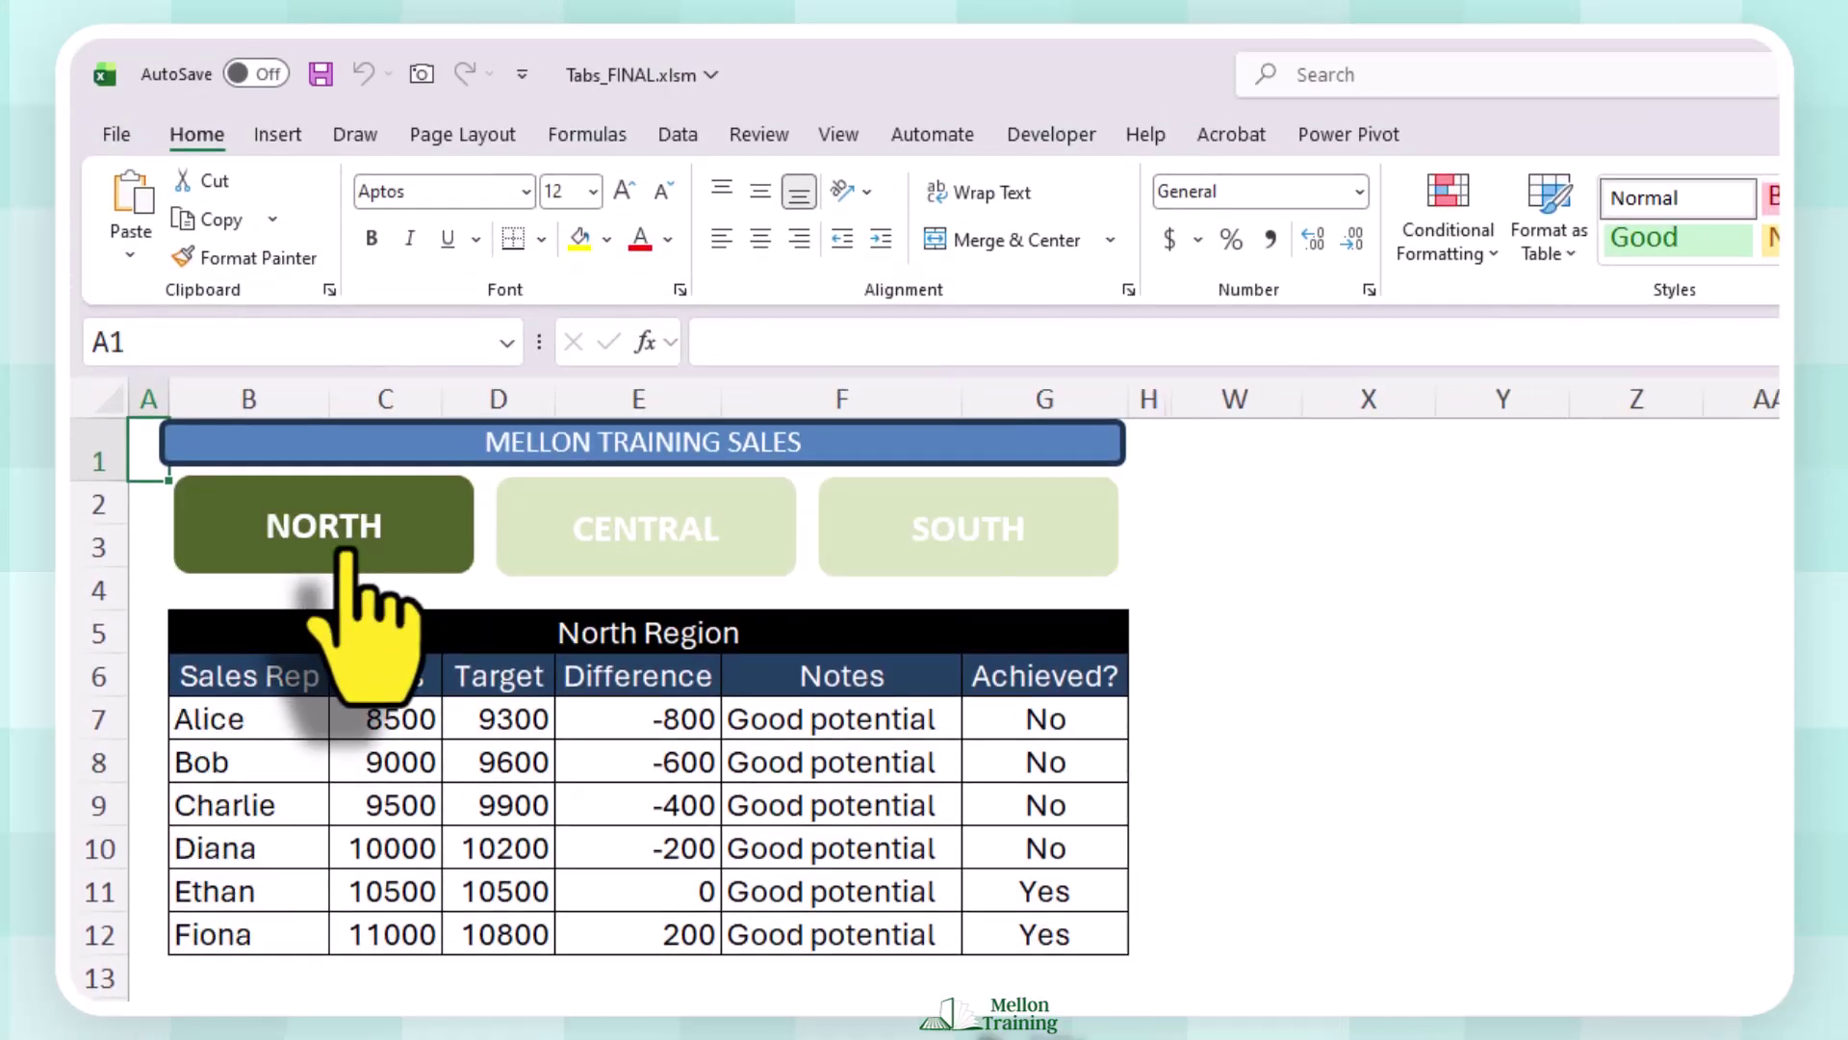
click(616, 558)
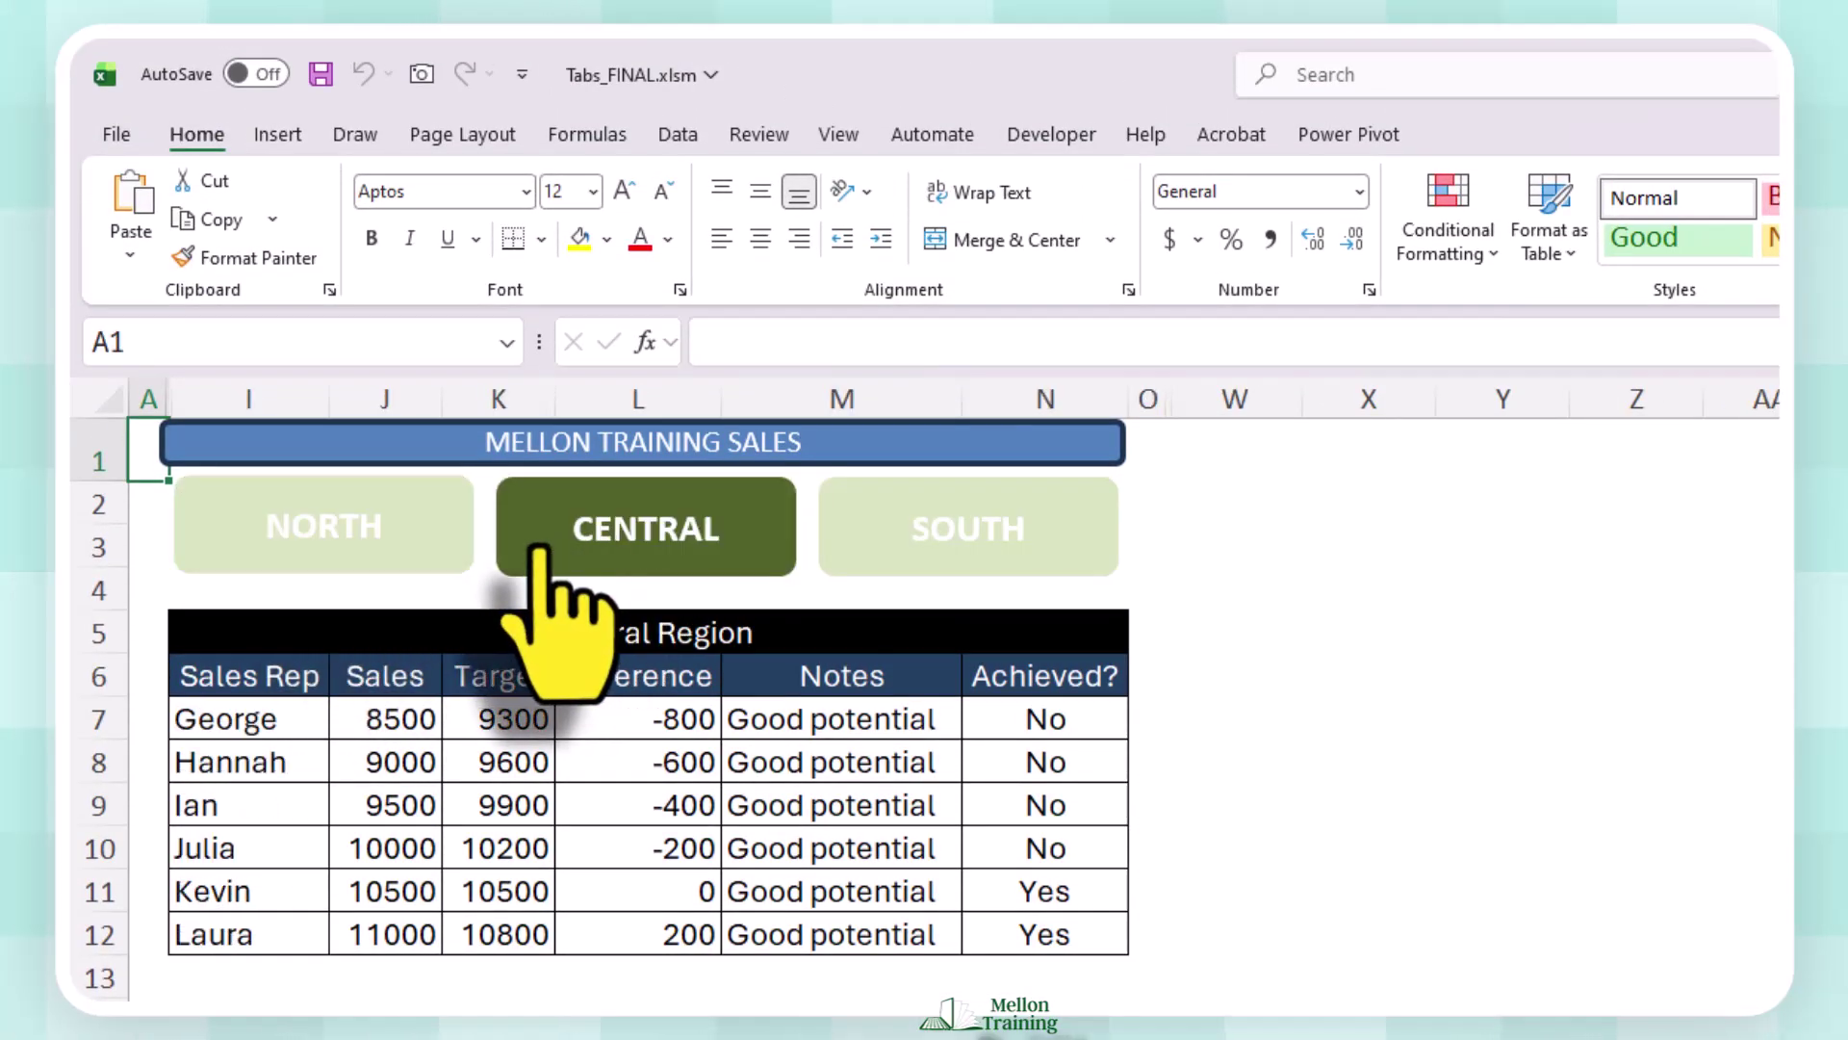
click(868, 556)
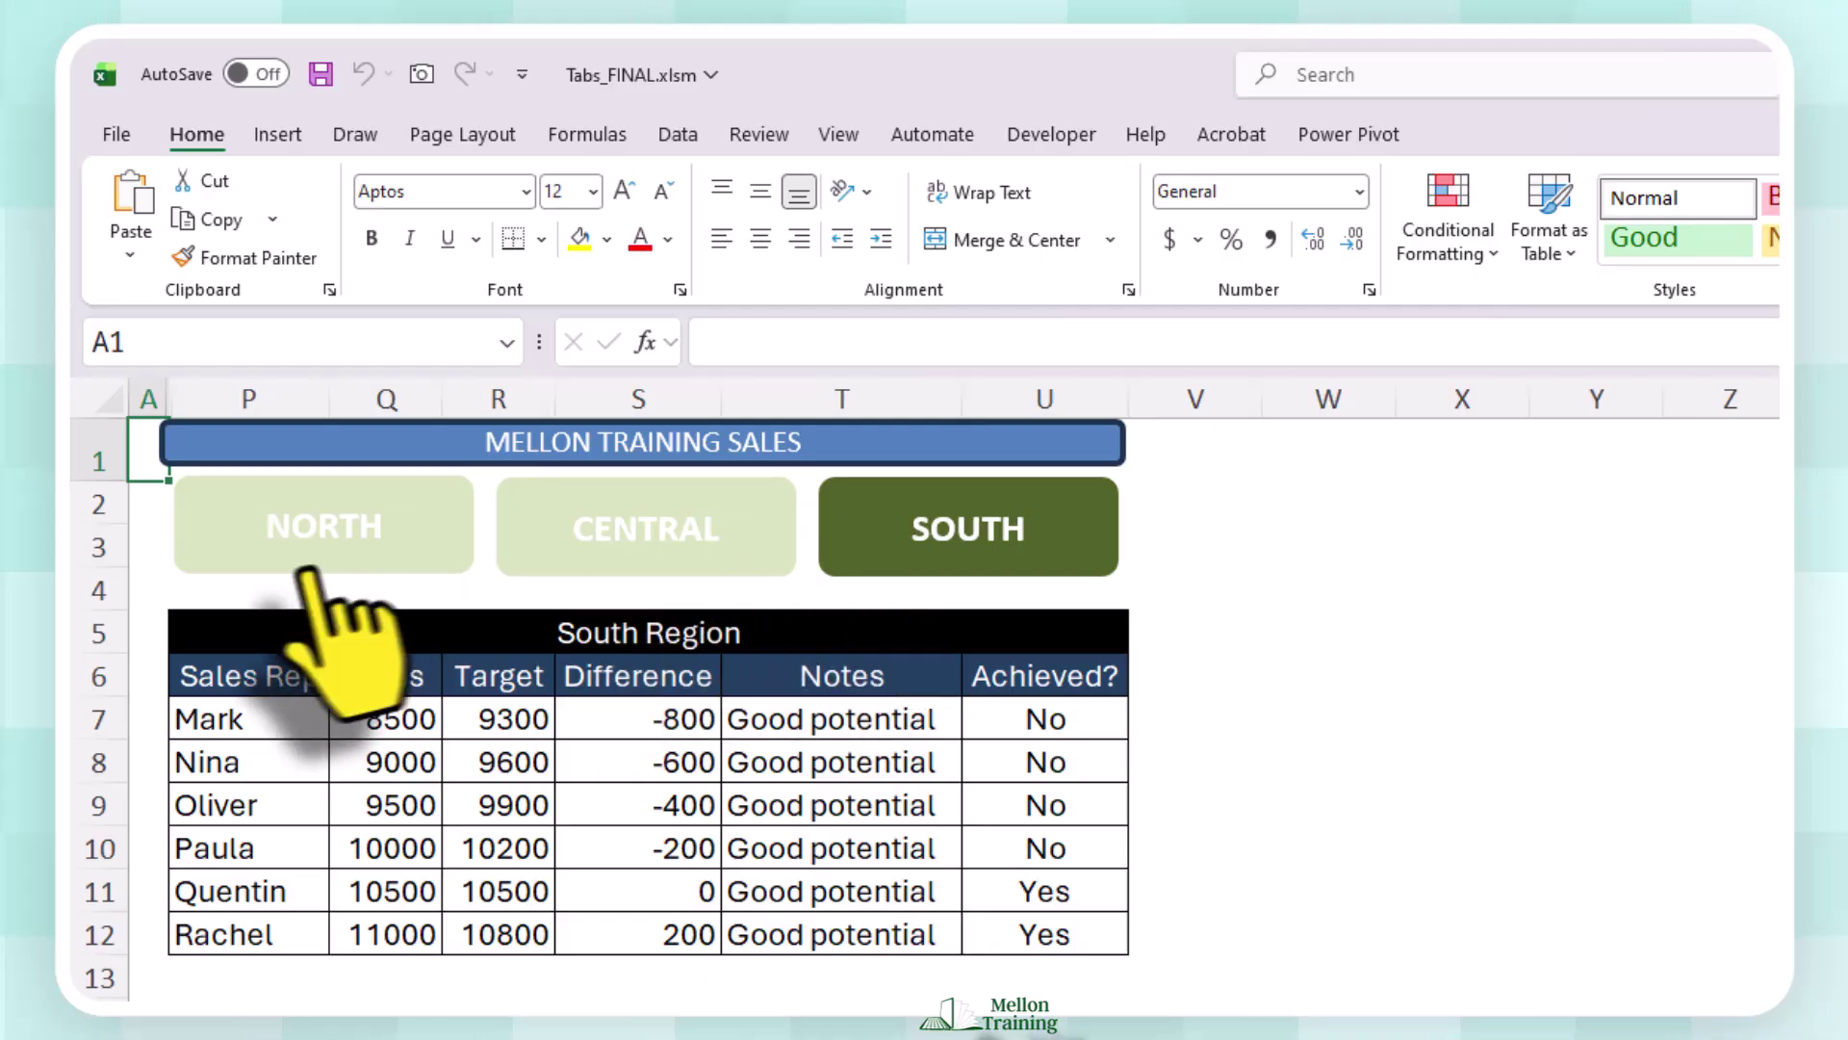
click(234, 556)
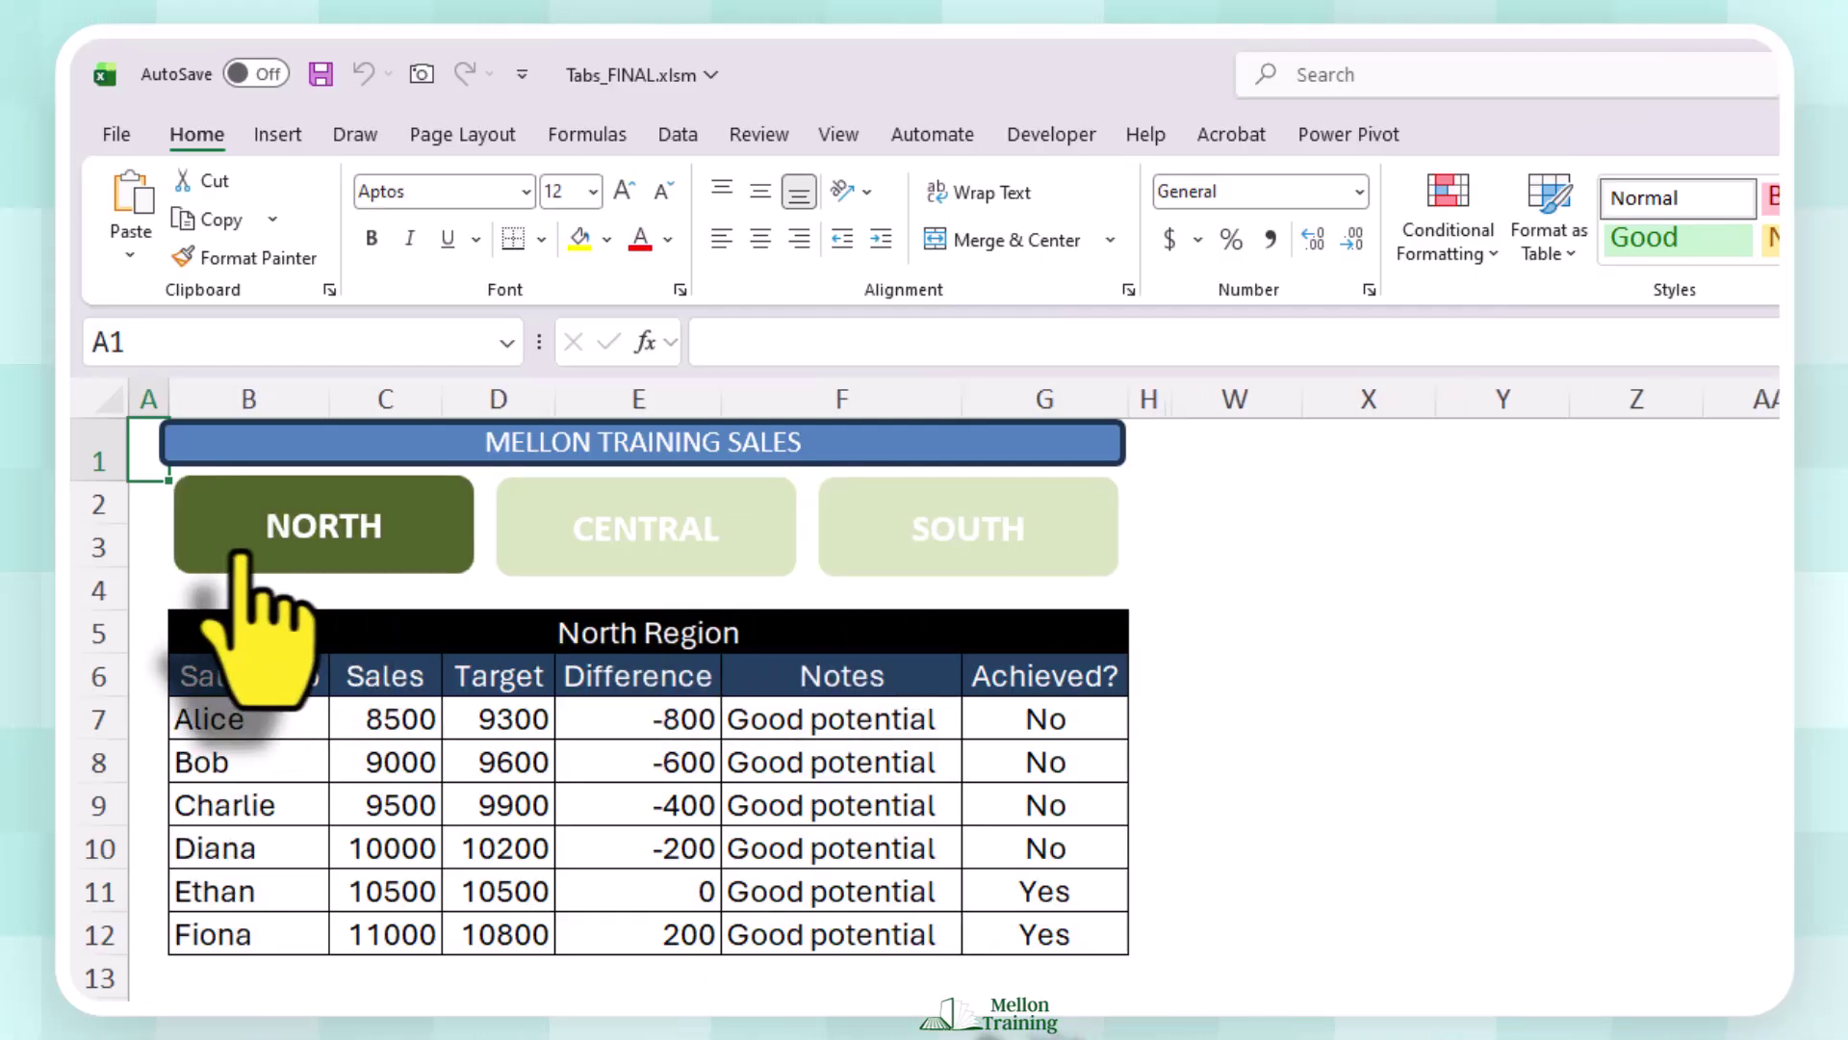
click(539, 544)
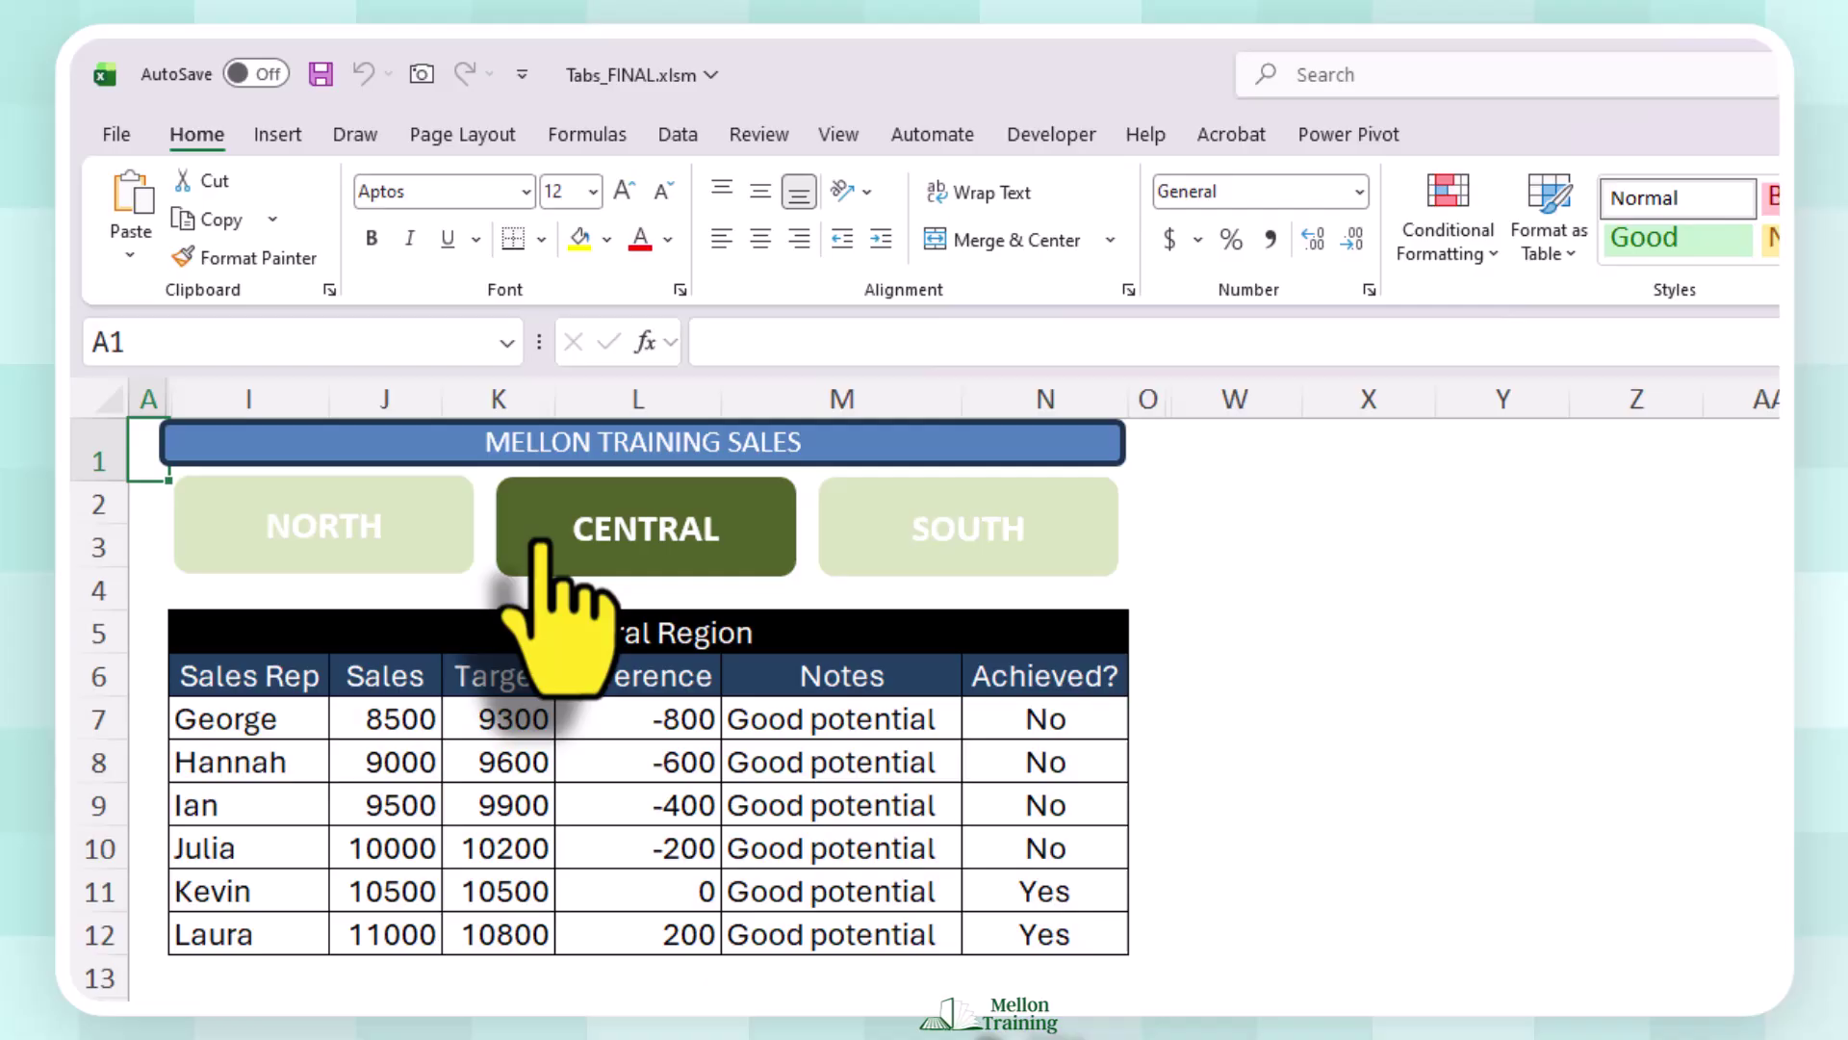
click(851, 532)
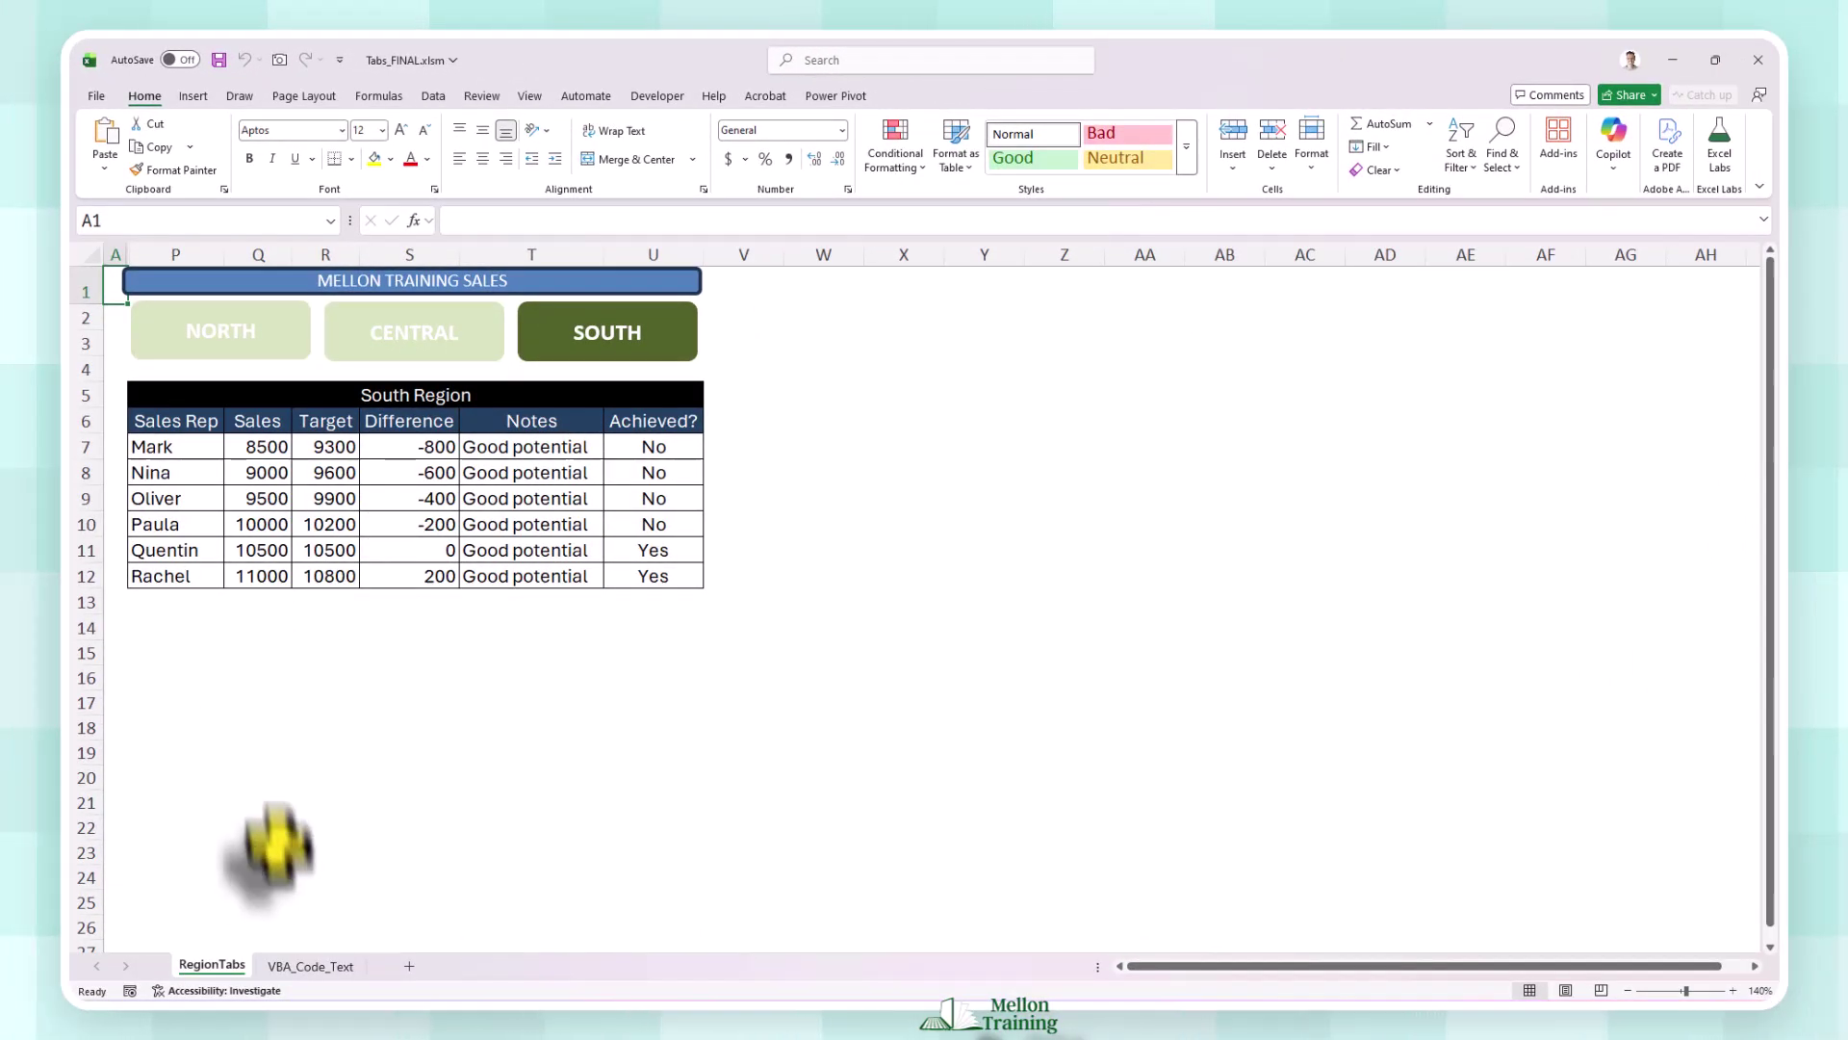
Look over the sheet holding the macro code text, then return to RegionTabs.
click(299, 965)
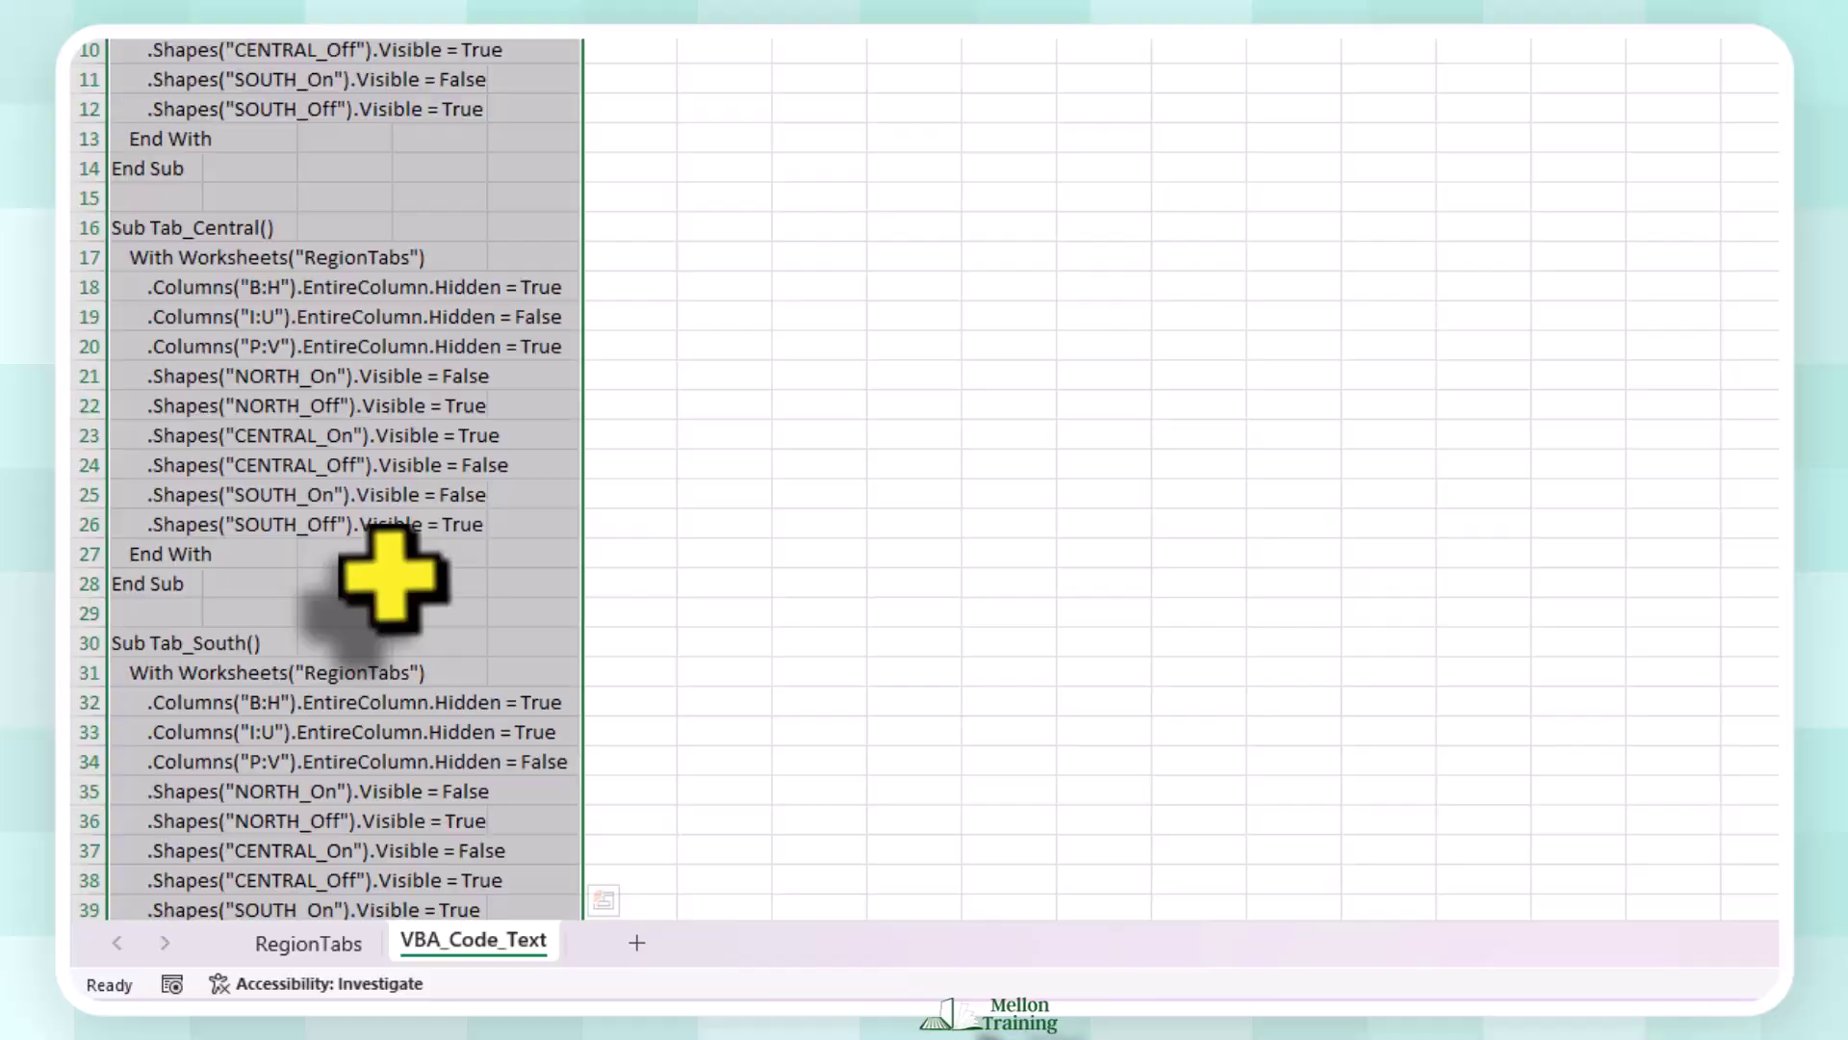
click(245, 750)
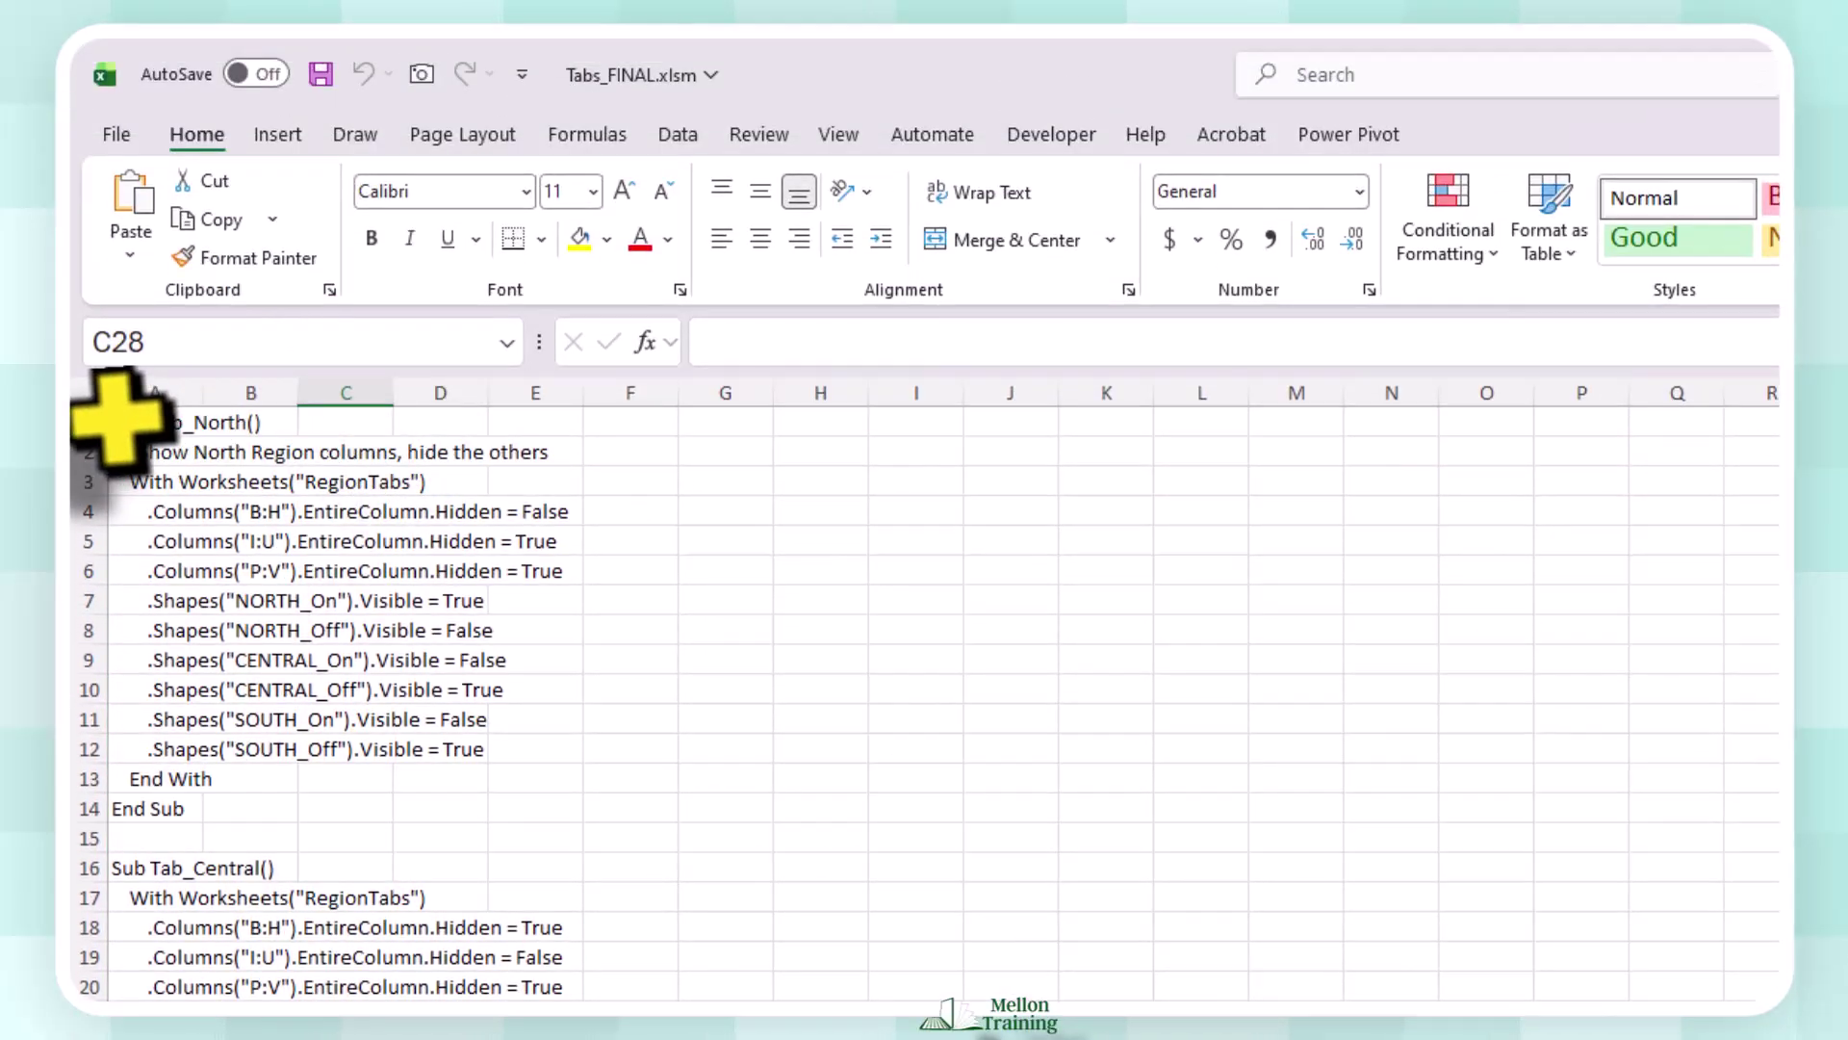
click(652, 423)
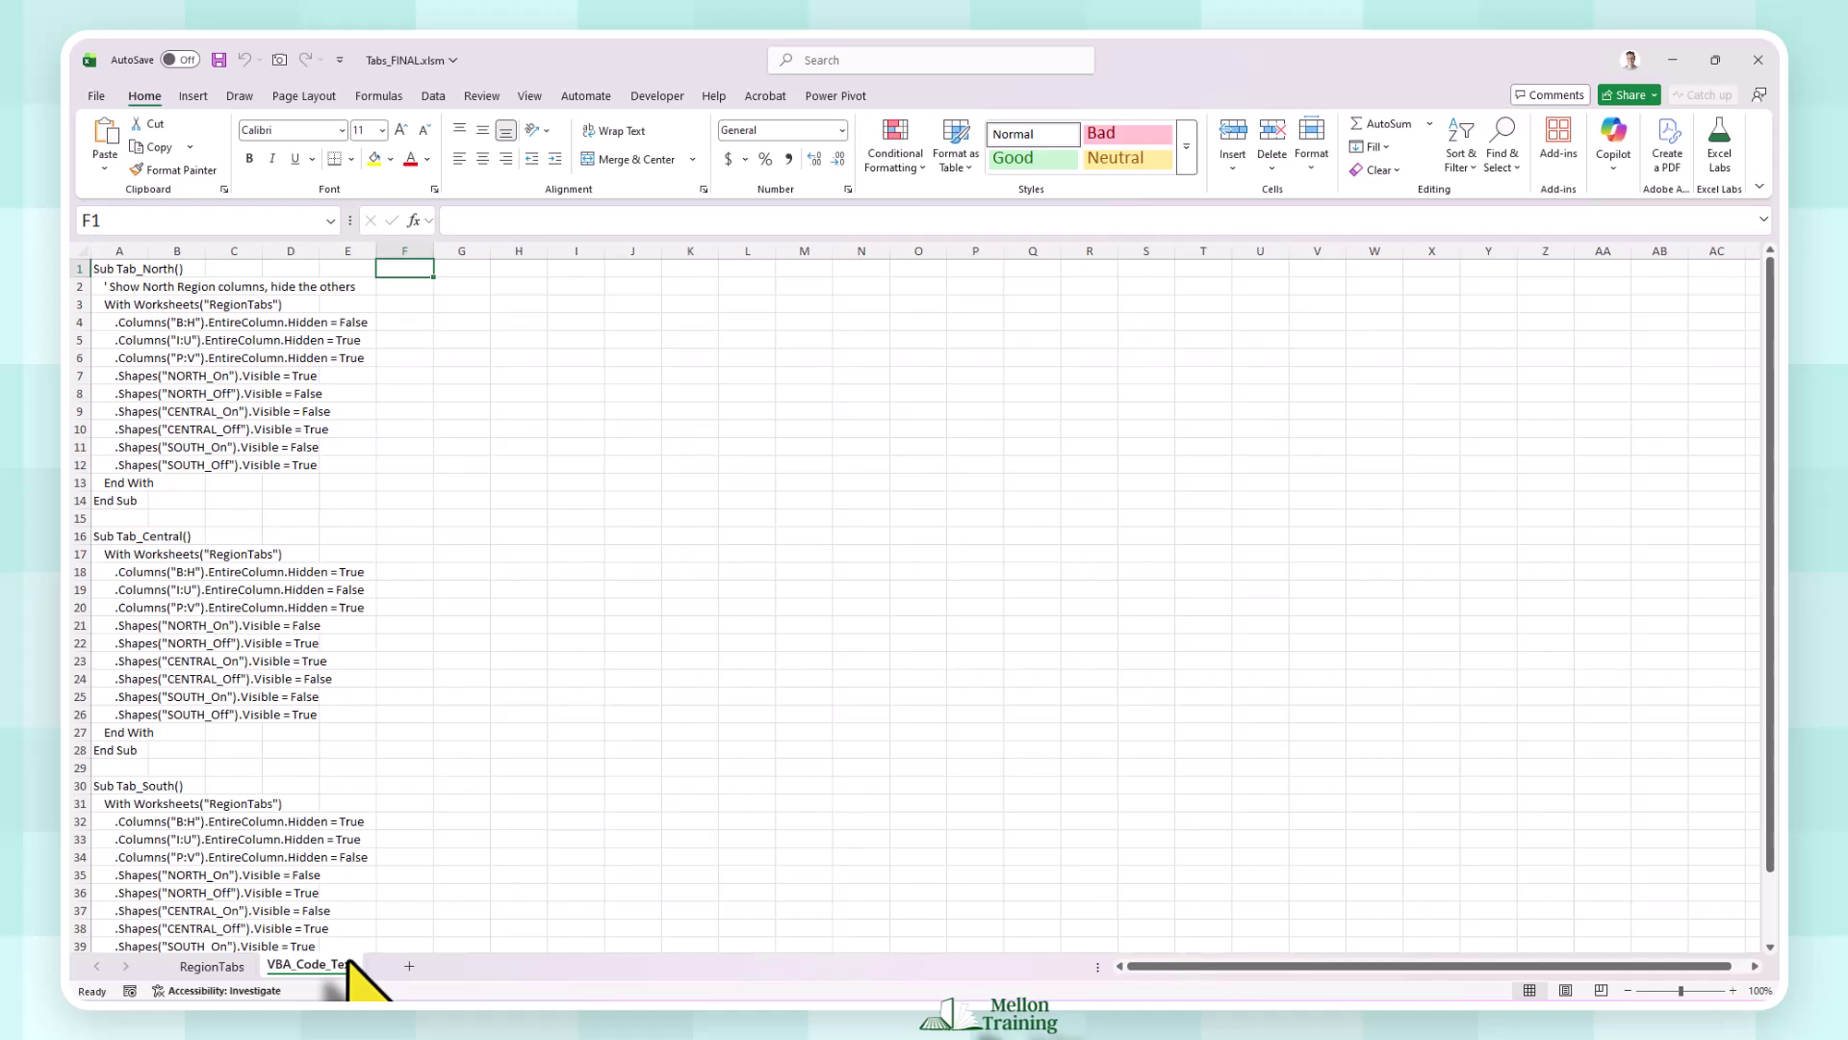
click(214, 966)
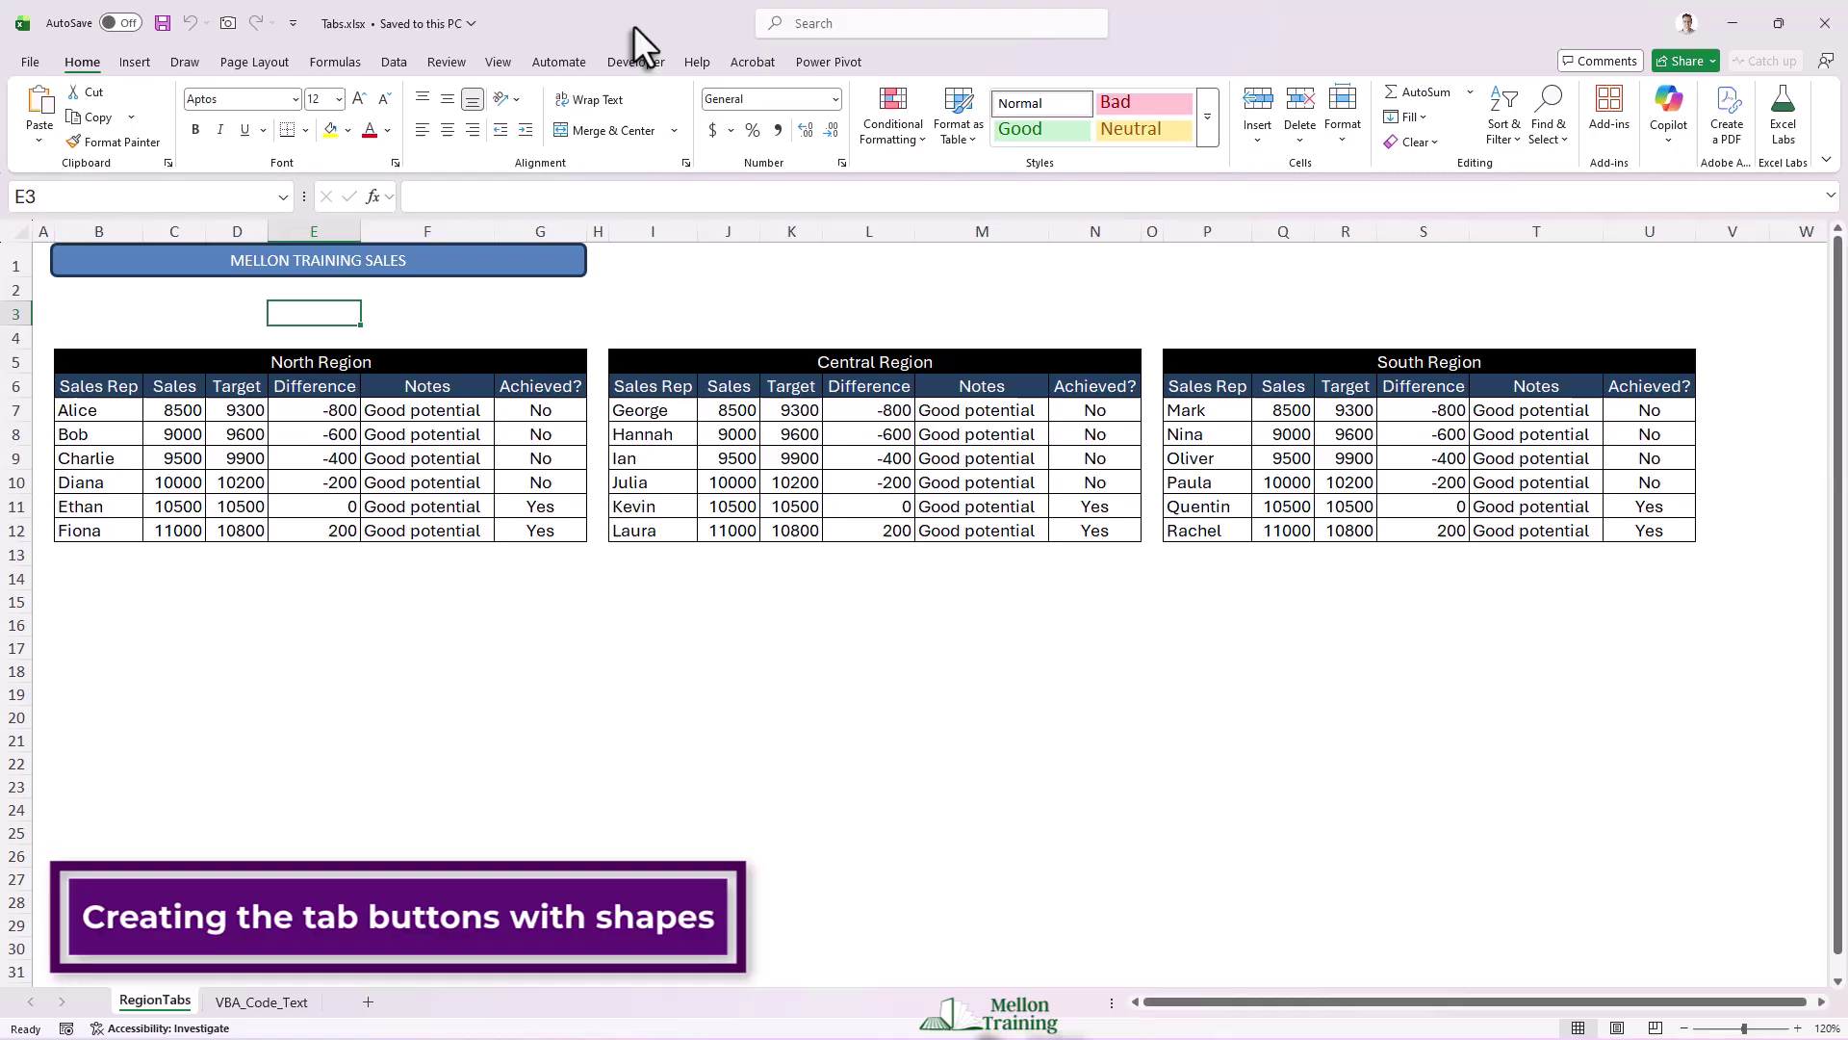
Draw a Rectangle: Rounded Corners shape just below the MELLON TRAINING SALES banner.
click(136, 62)
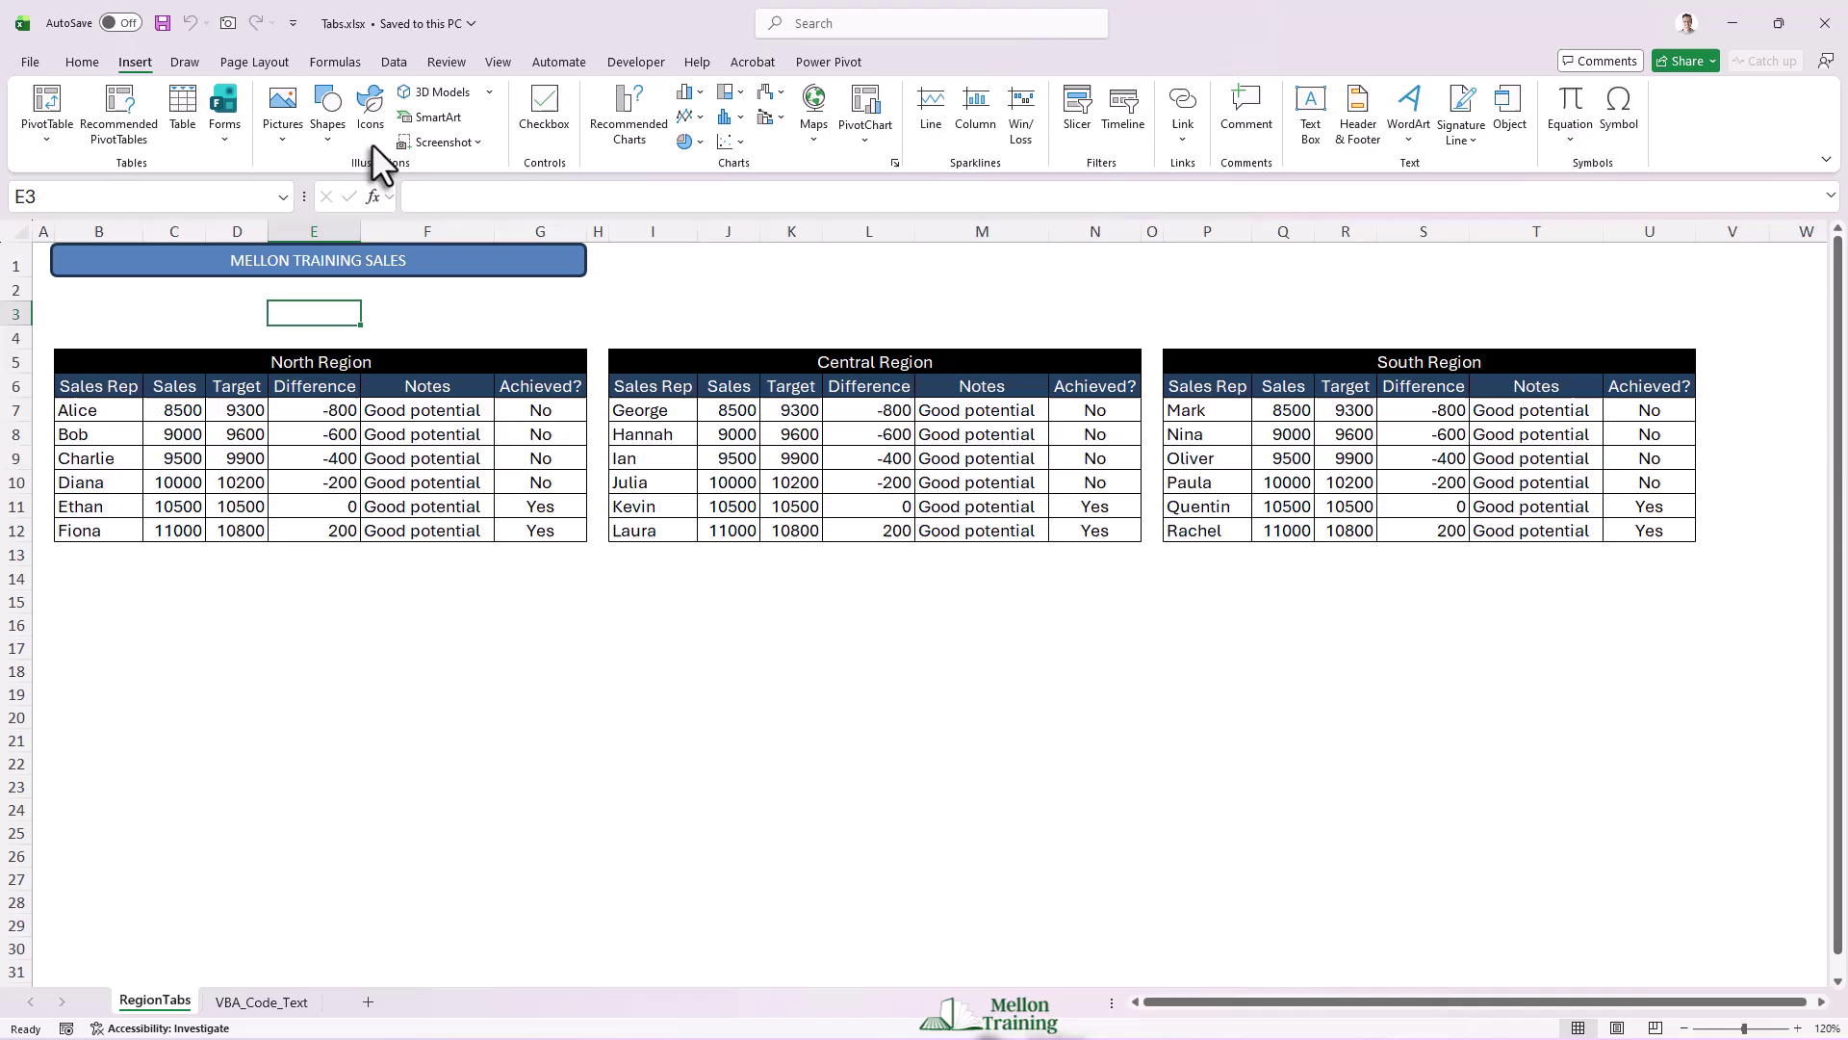
click(321, 141)
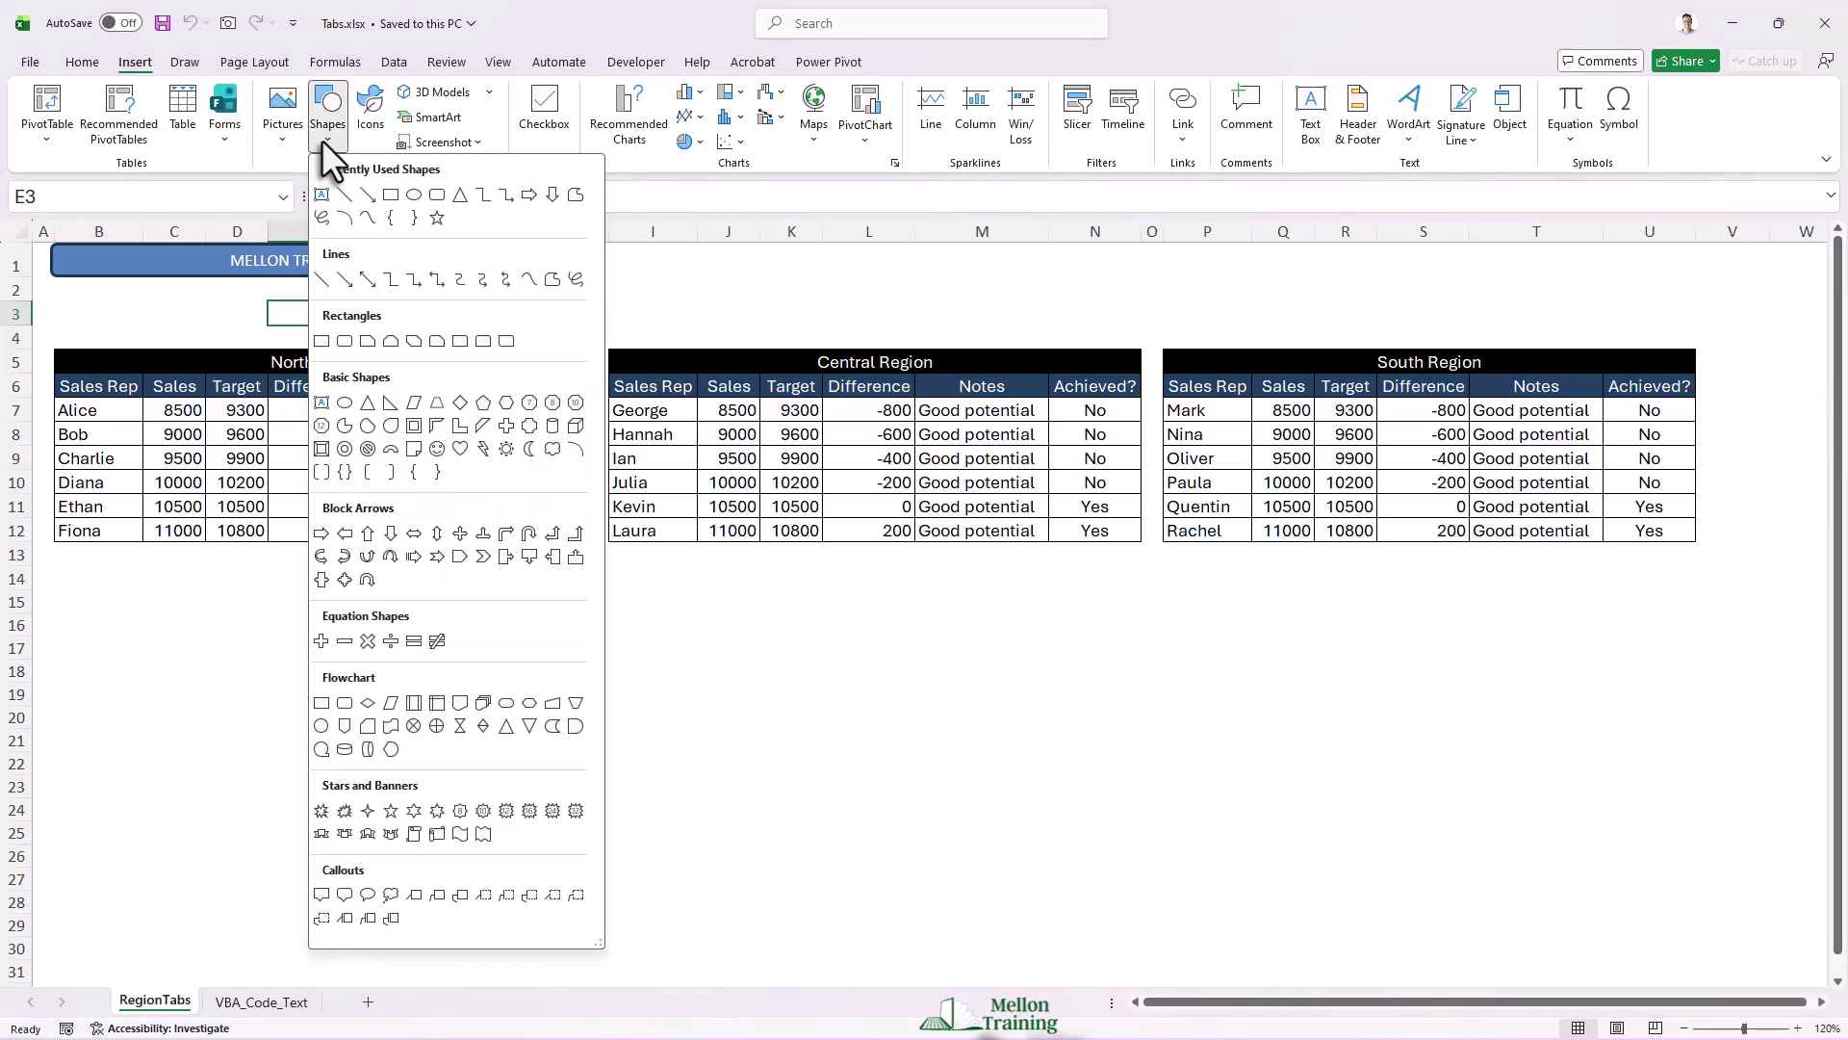
click(439, 198)
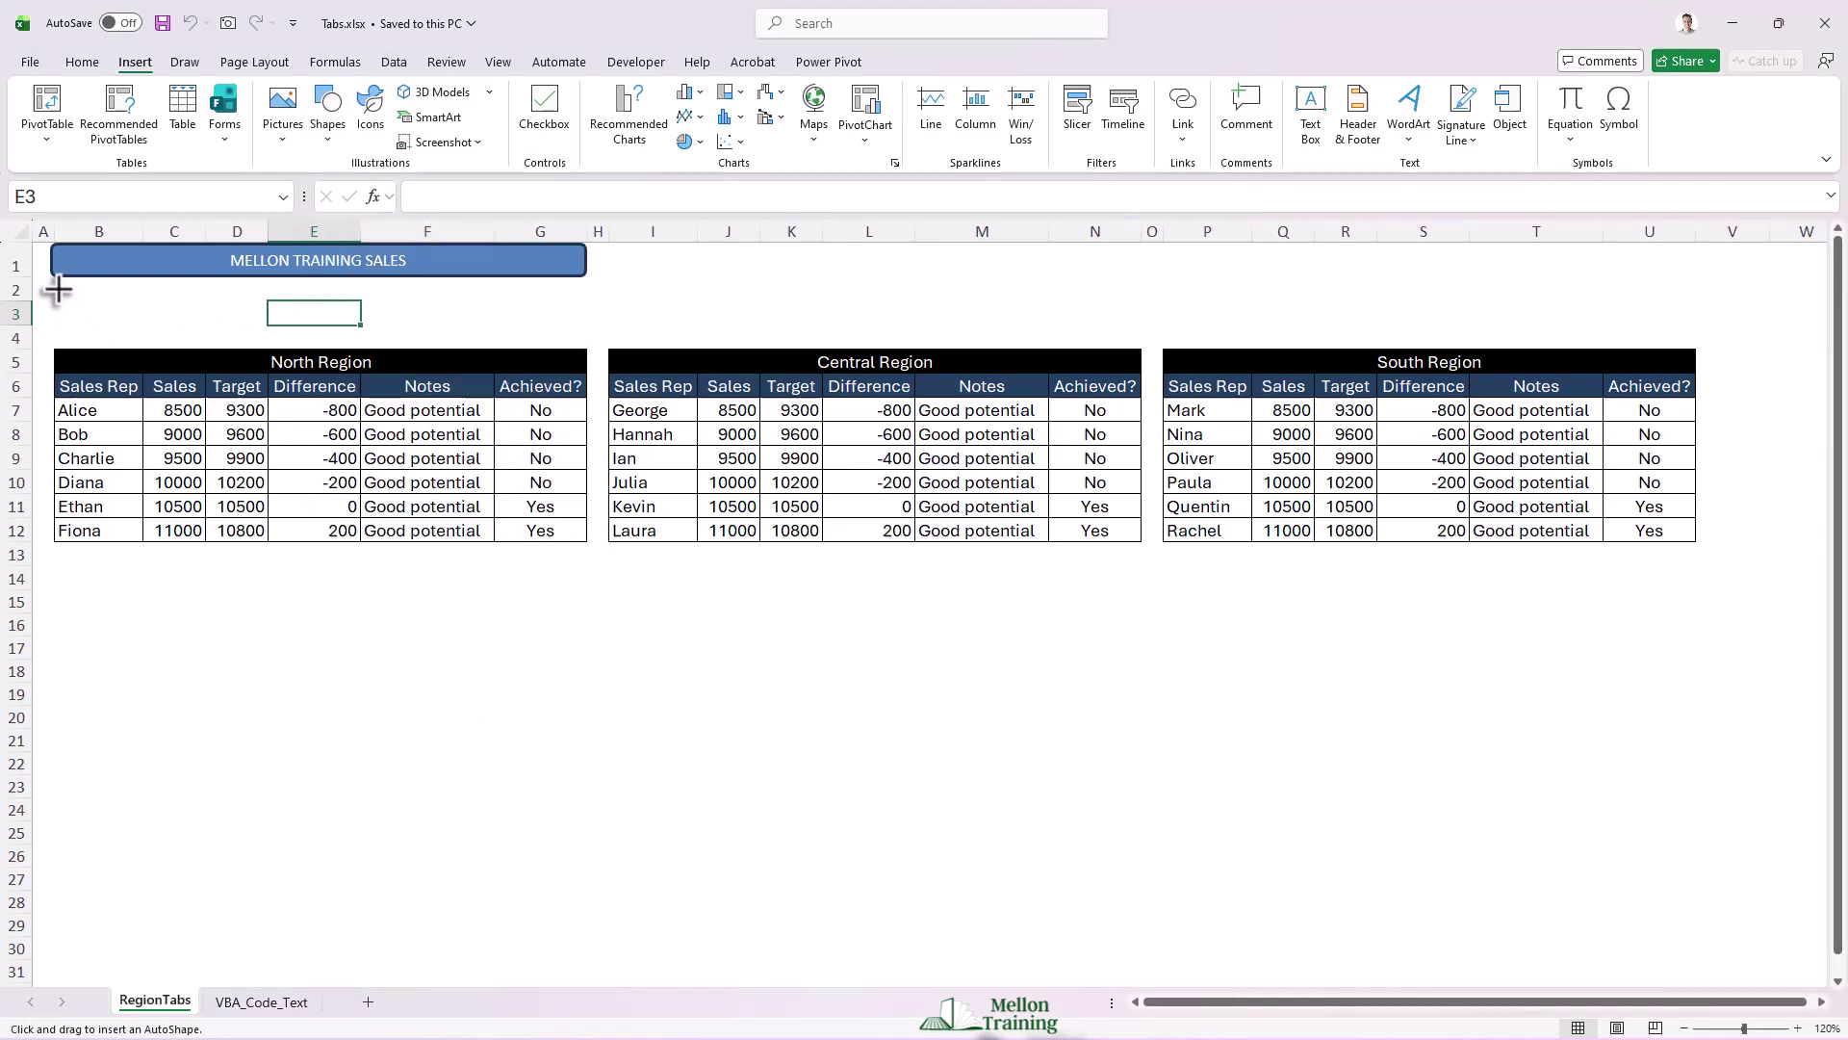
drag(59, 288, 224, 340)
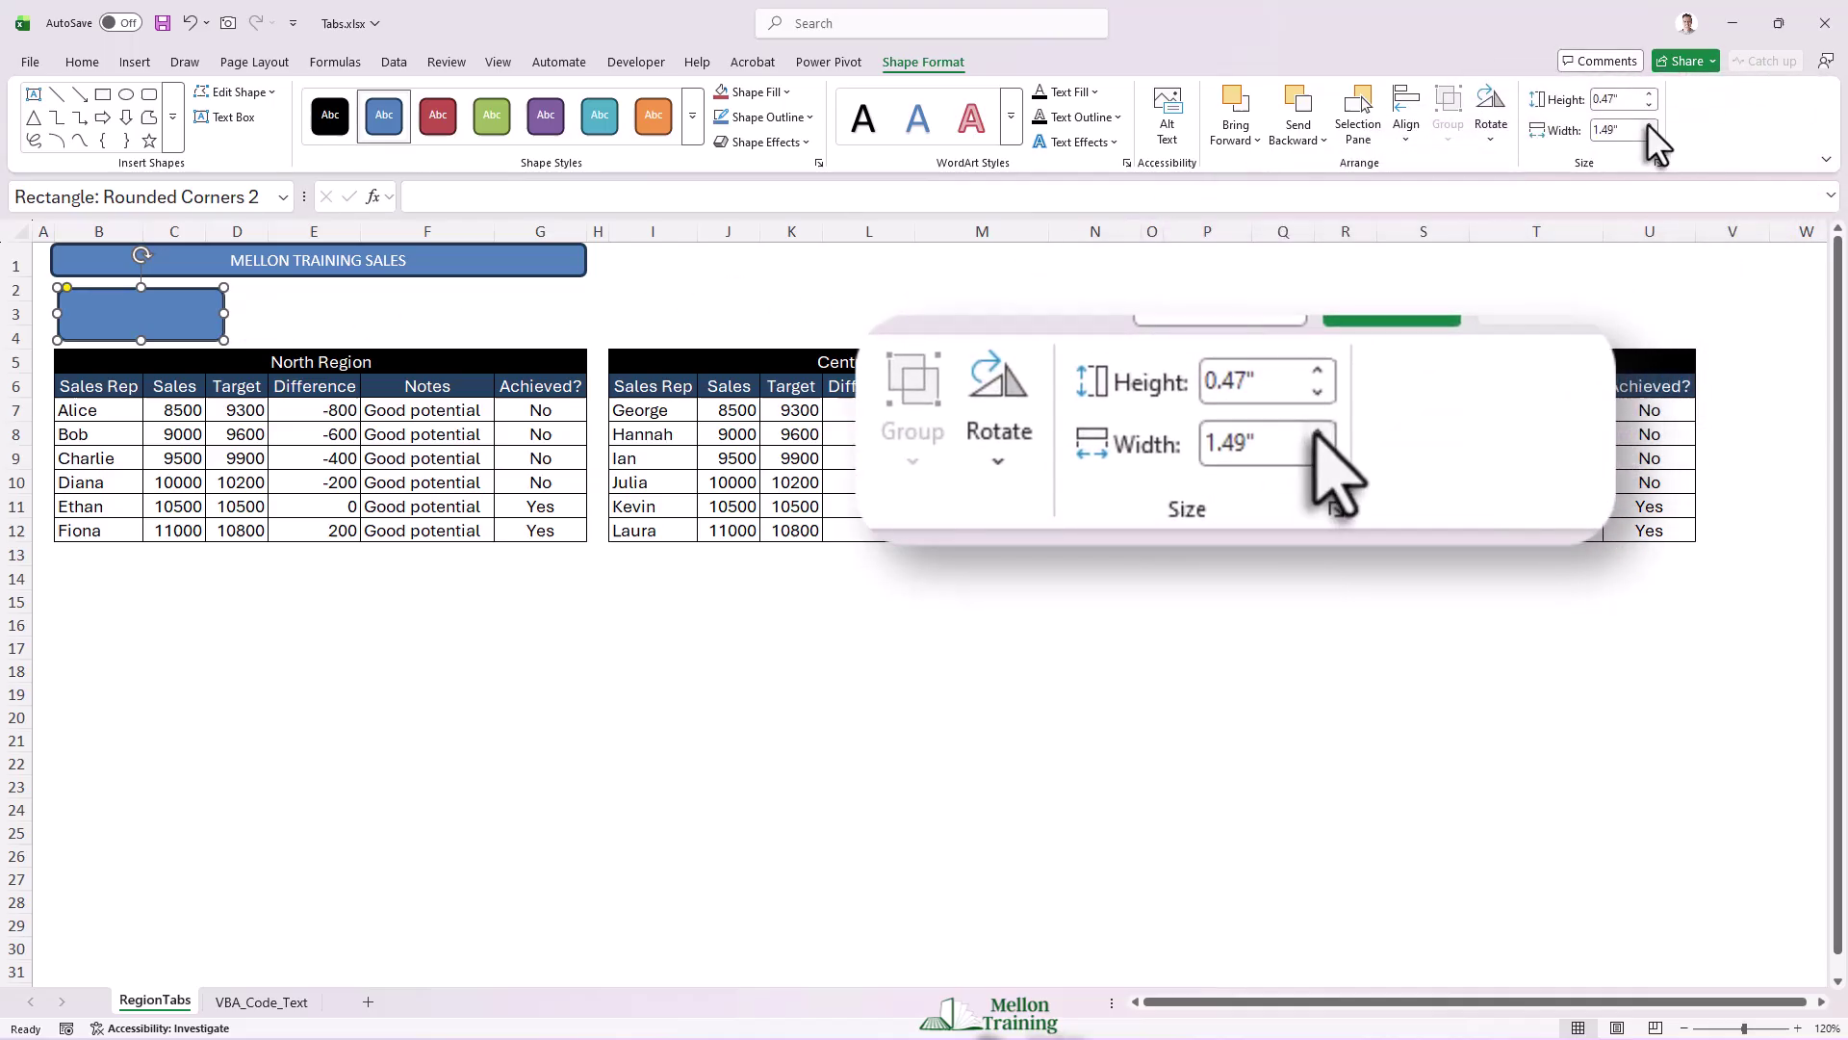
Size the rounded rectangle to 0.5" high by 1.5" wide.
click(1648, 123)
click(1648, 134)
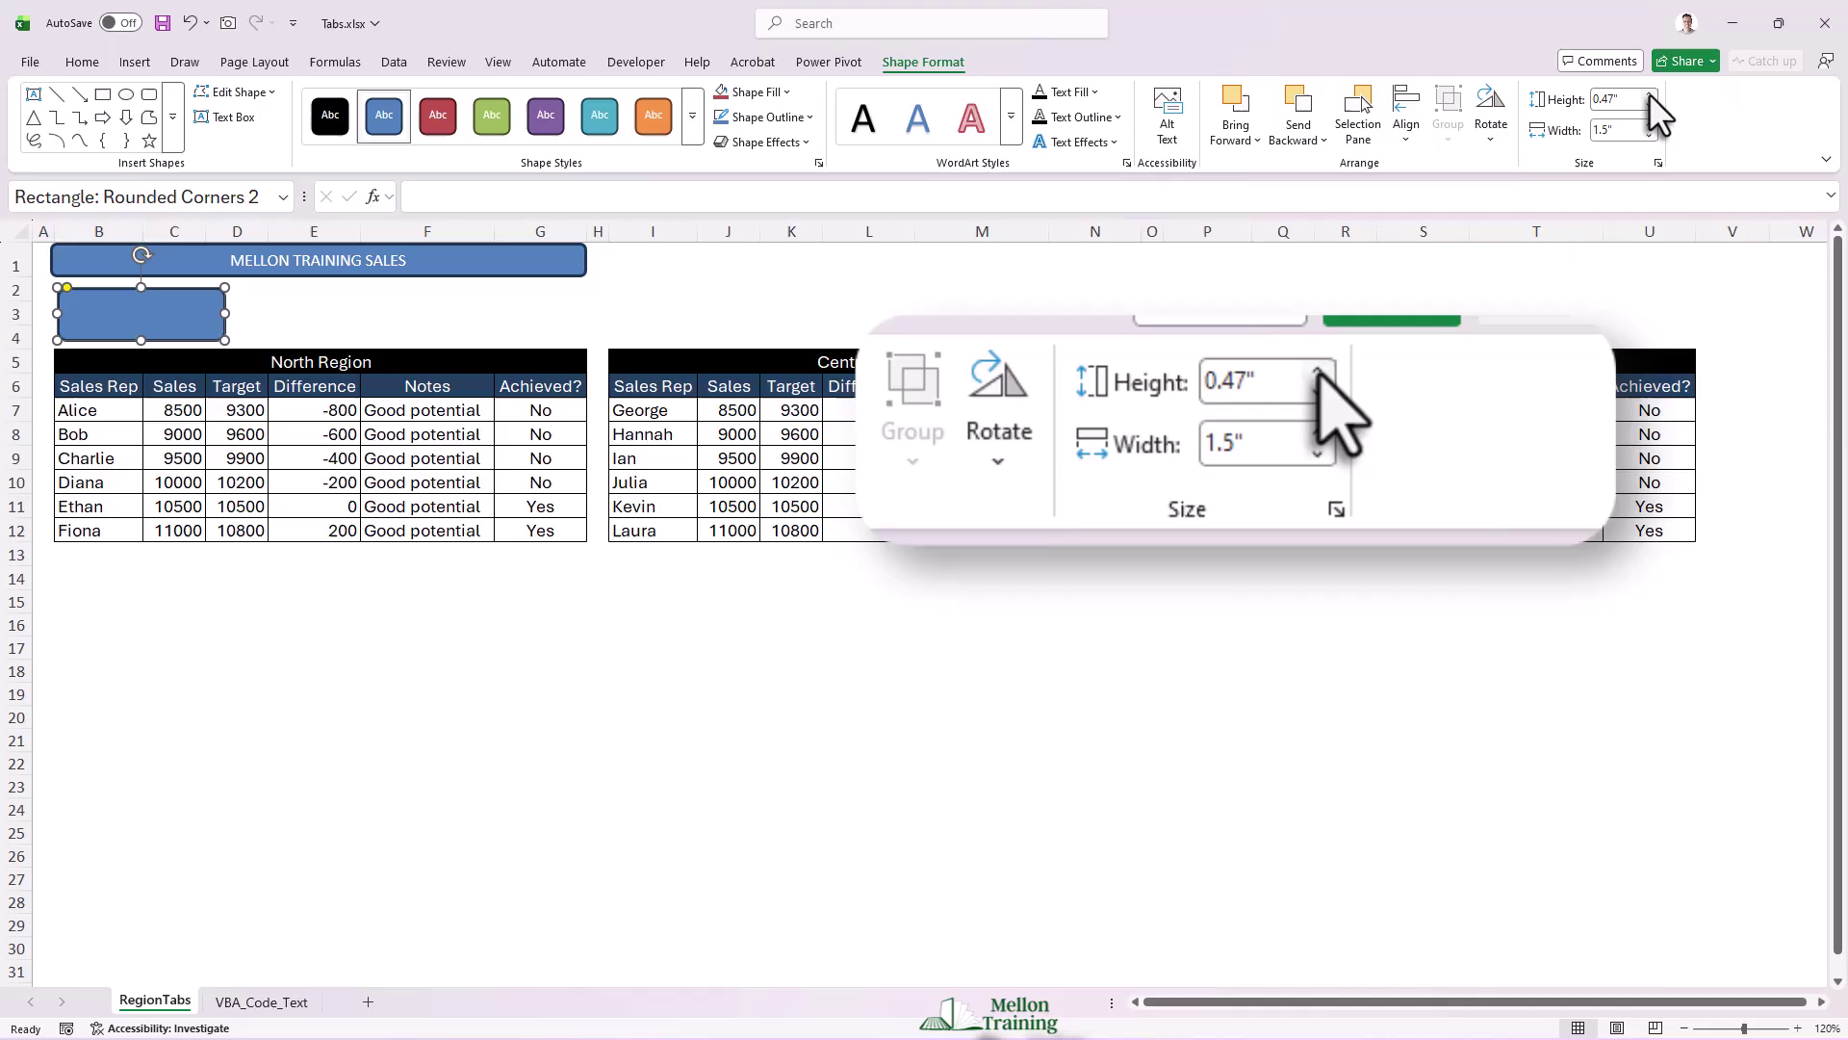
click(1648, 94)
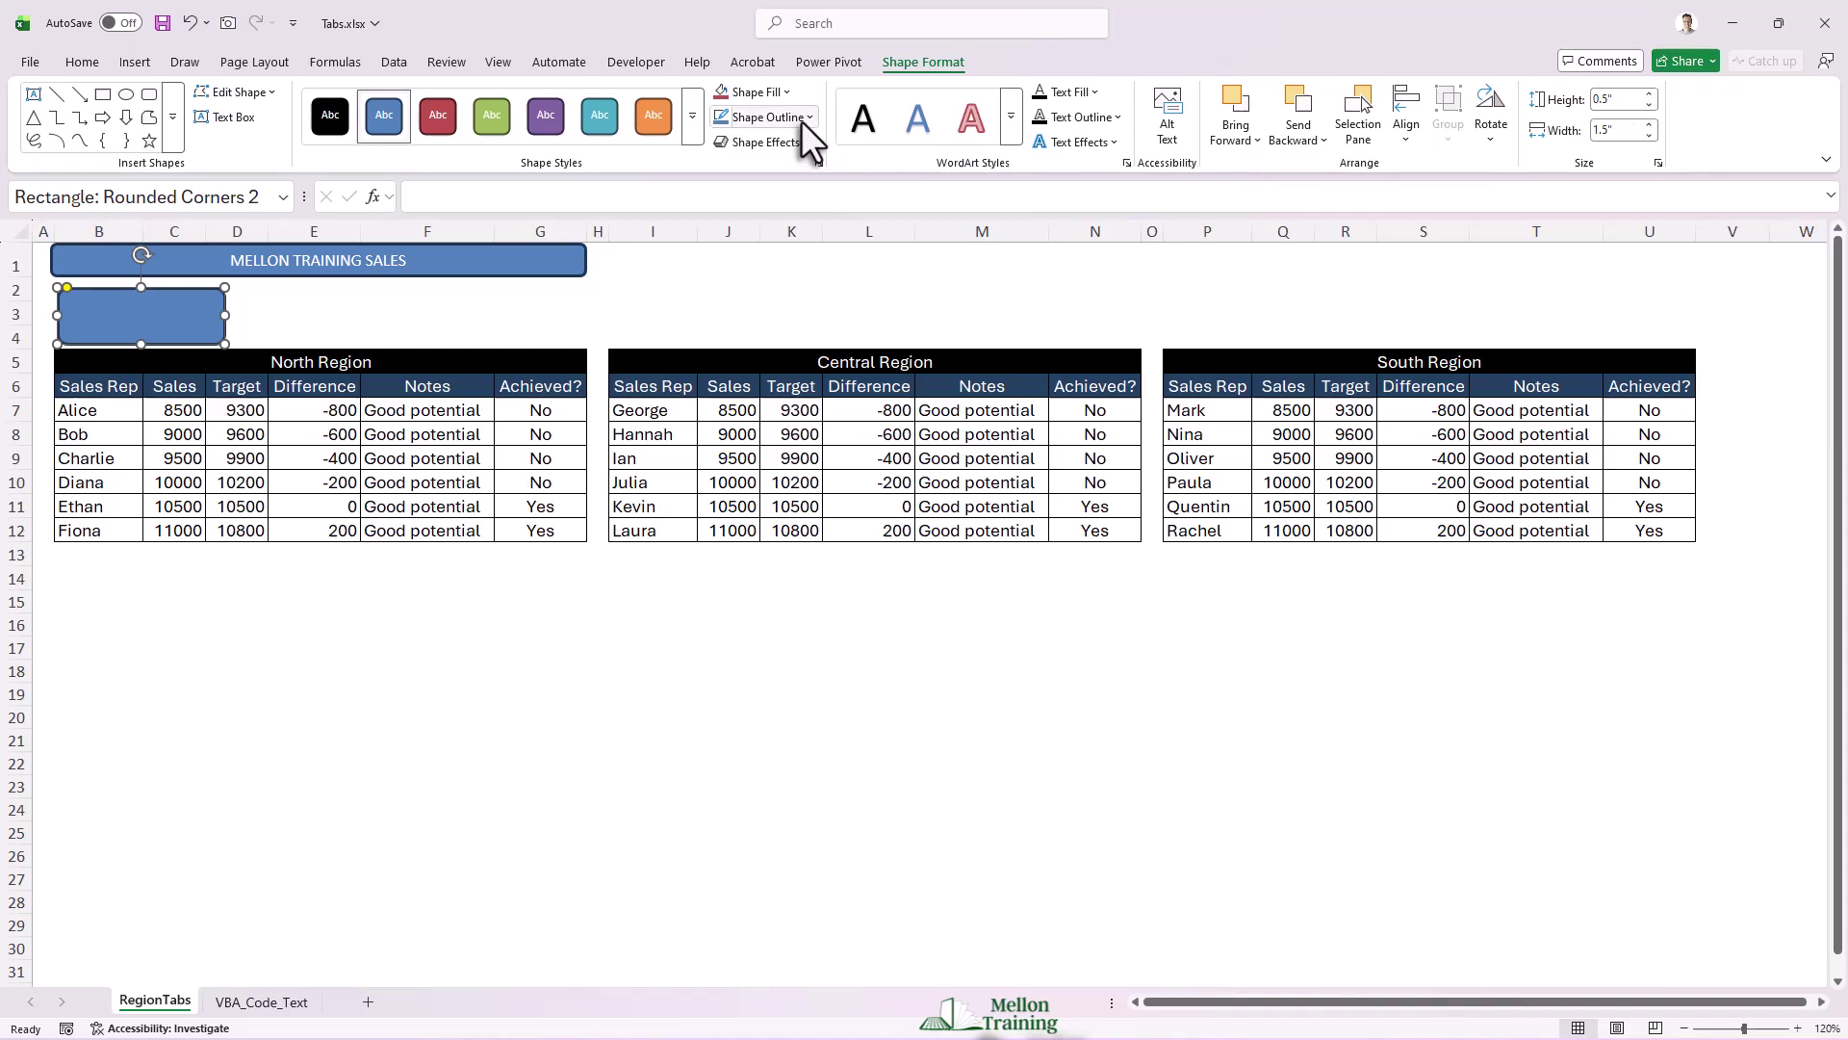
Fill the rectangle dark green (Green, Accent 3, Darker 50%) with no outline.
click(787, 89)
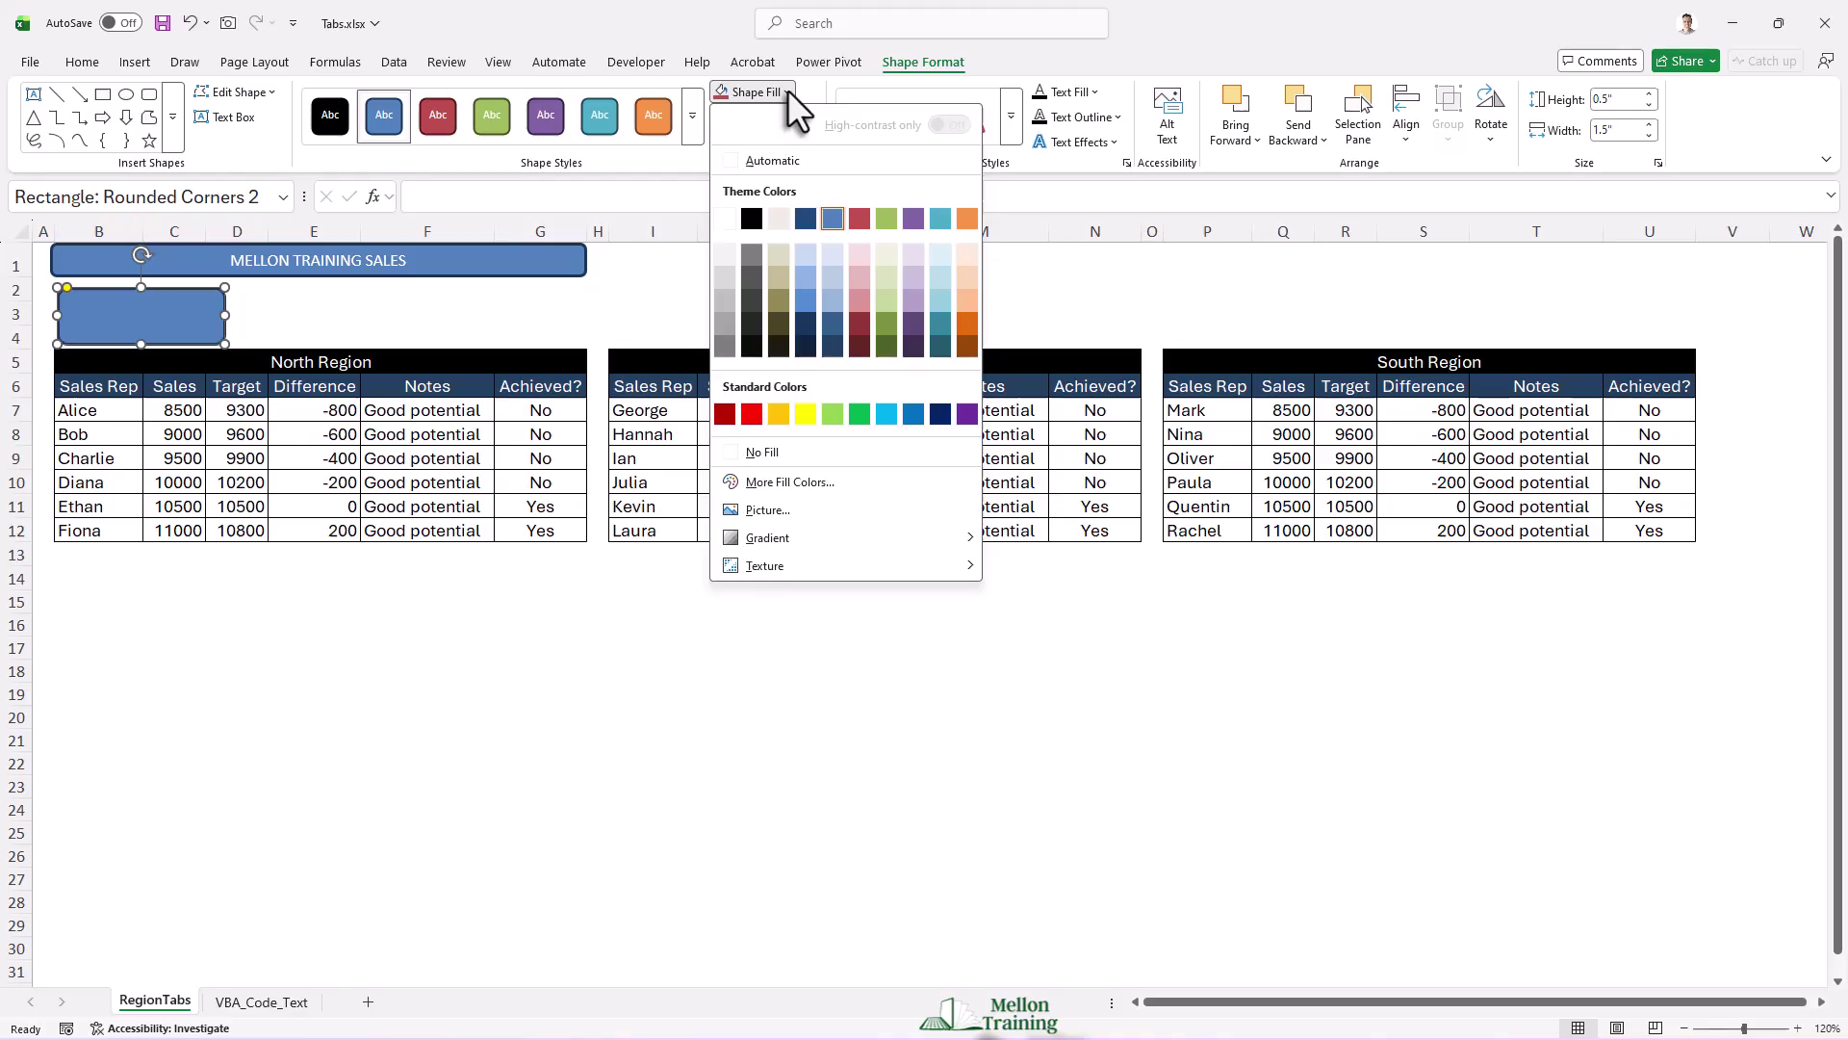
click(885, 345)
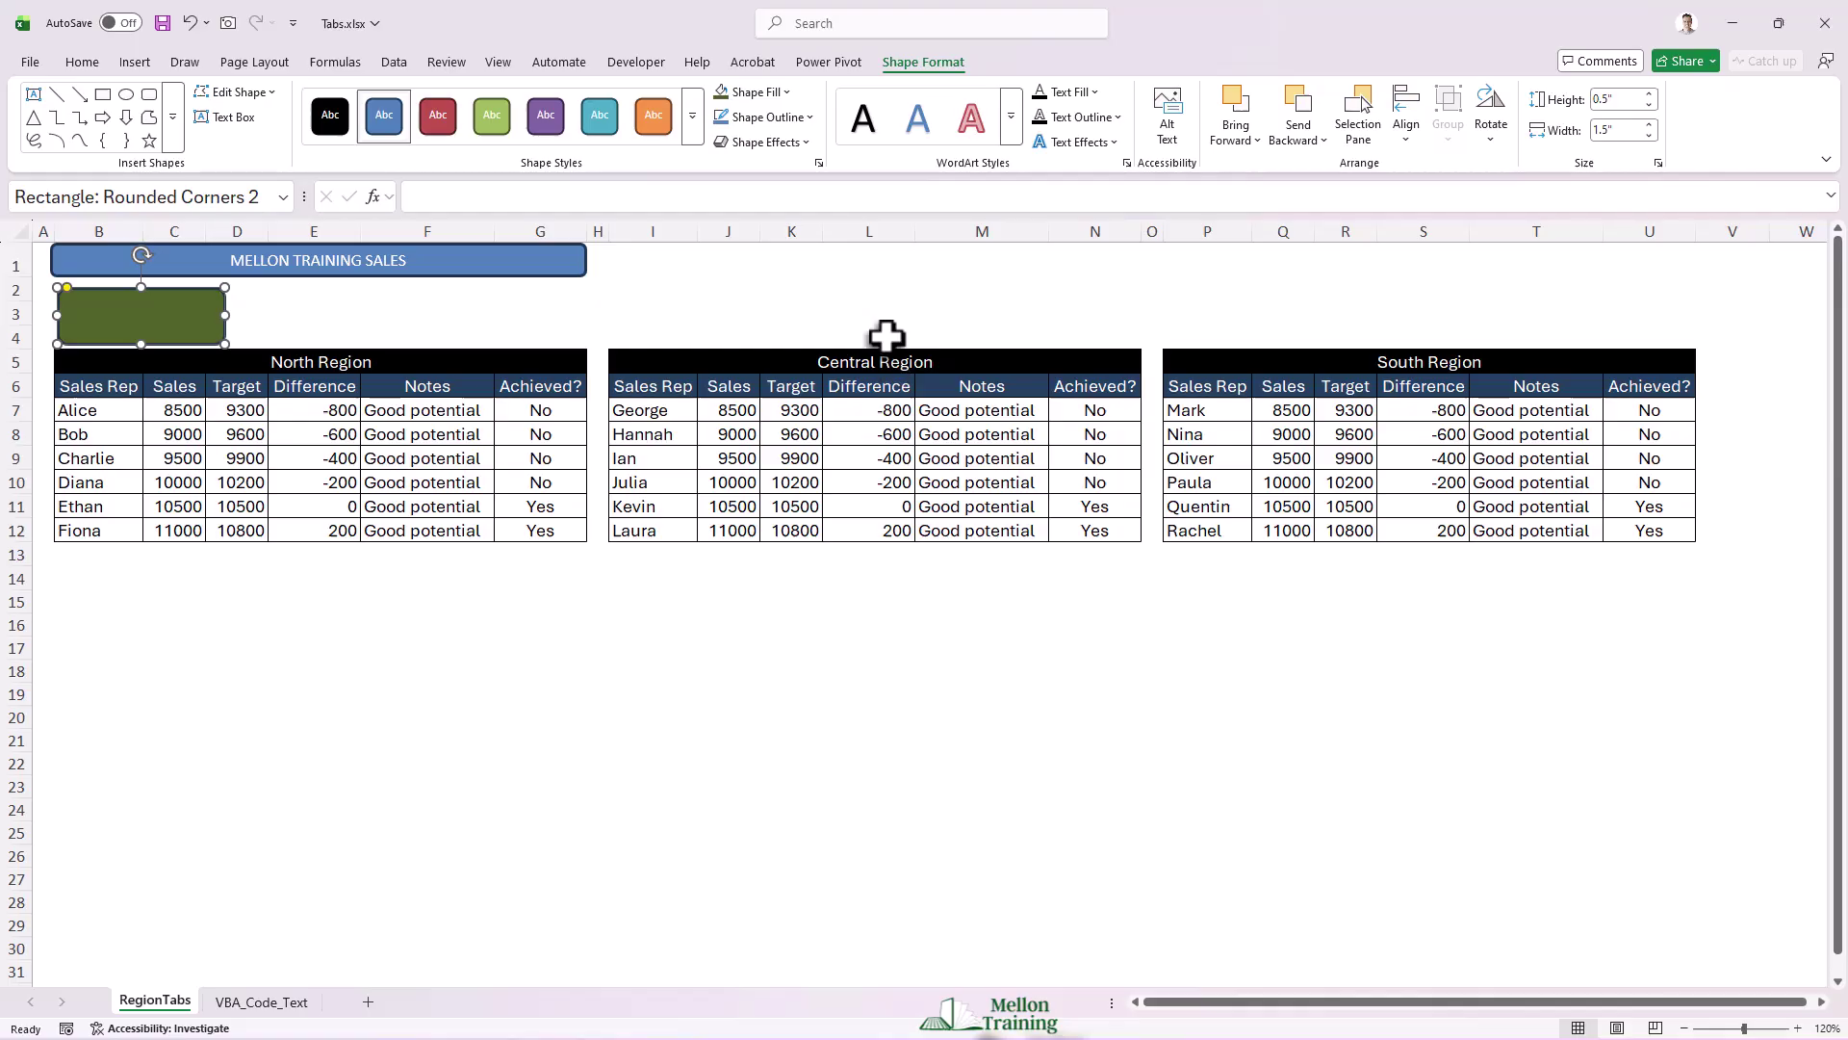
click(806, 117)
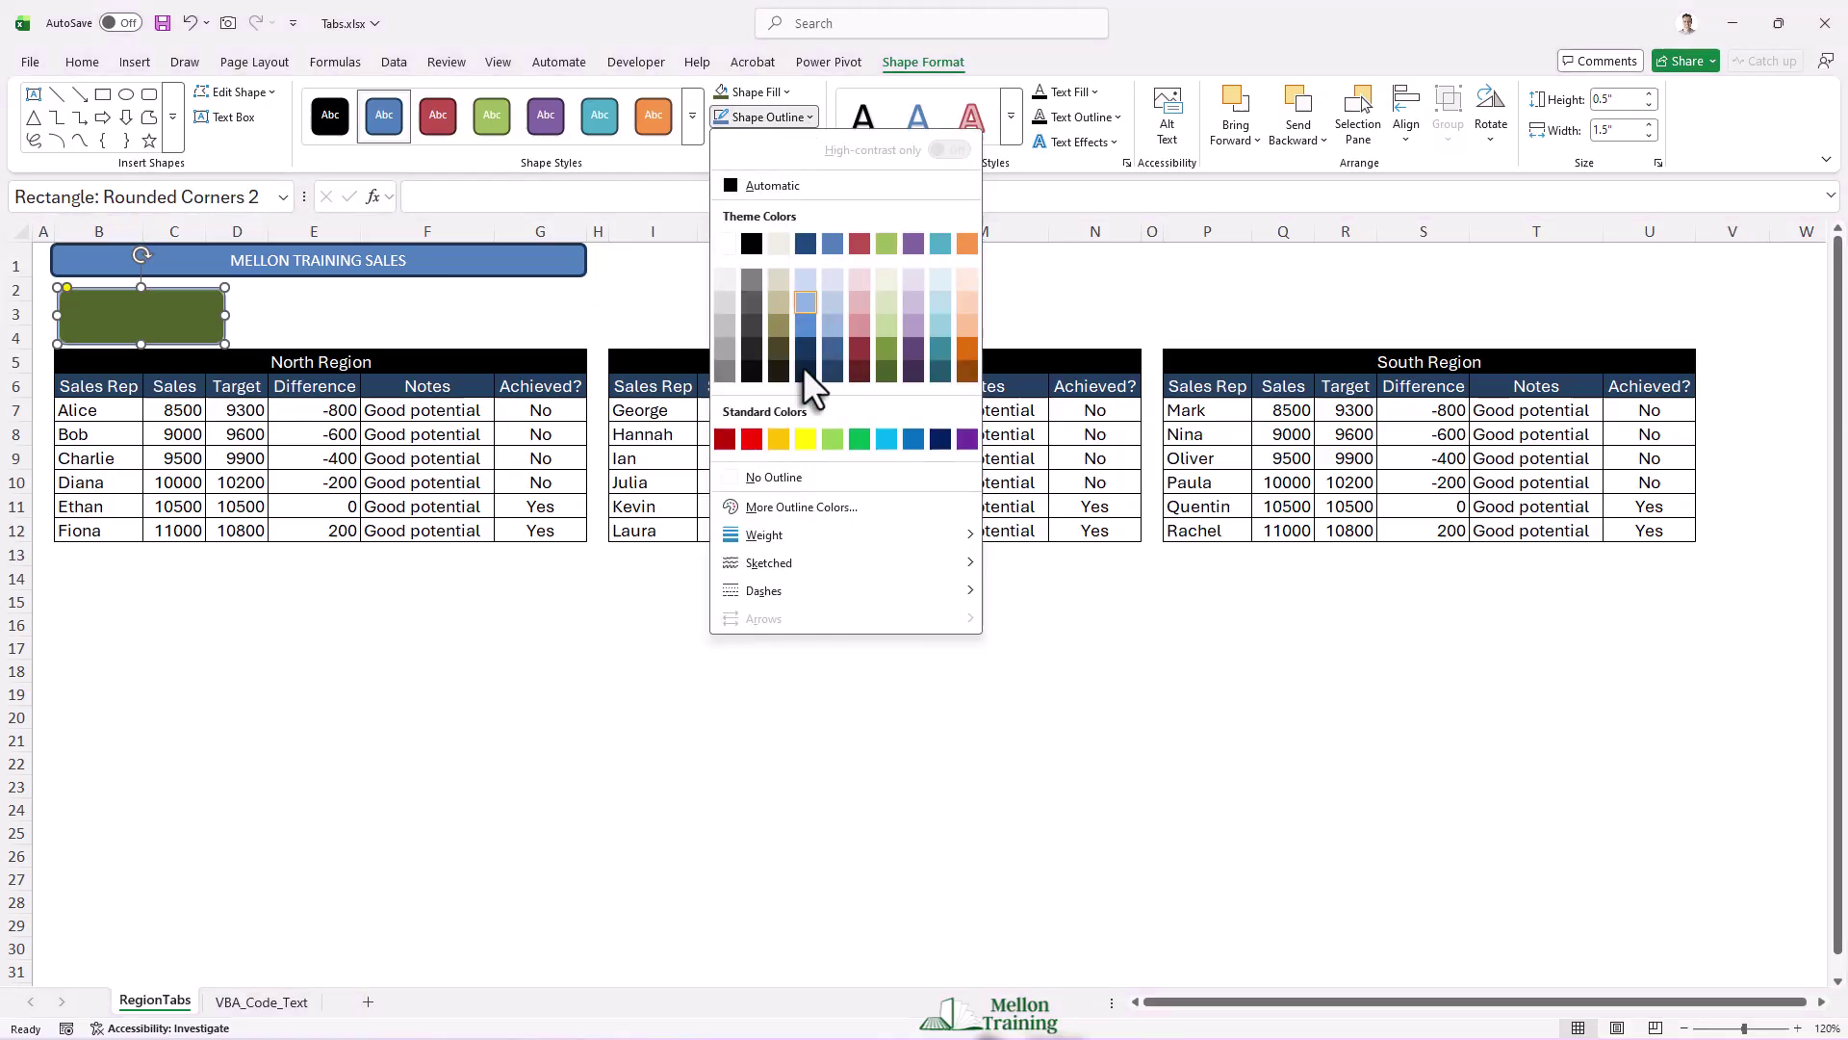
click(823, 478)
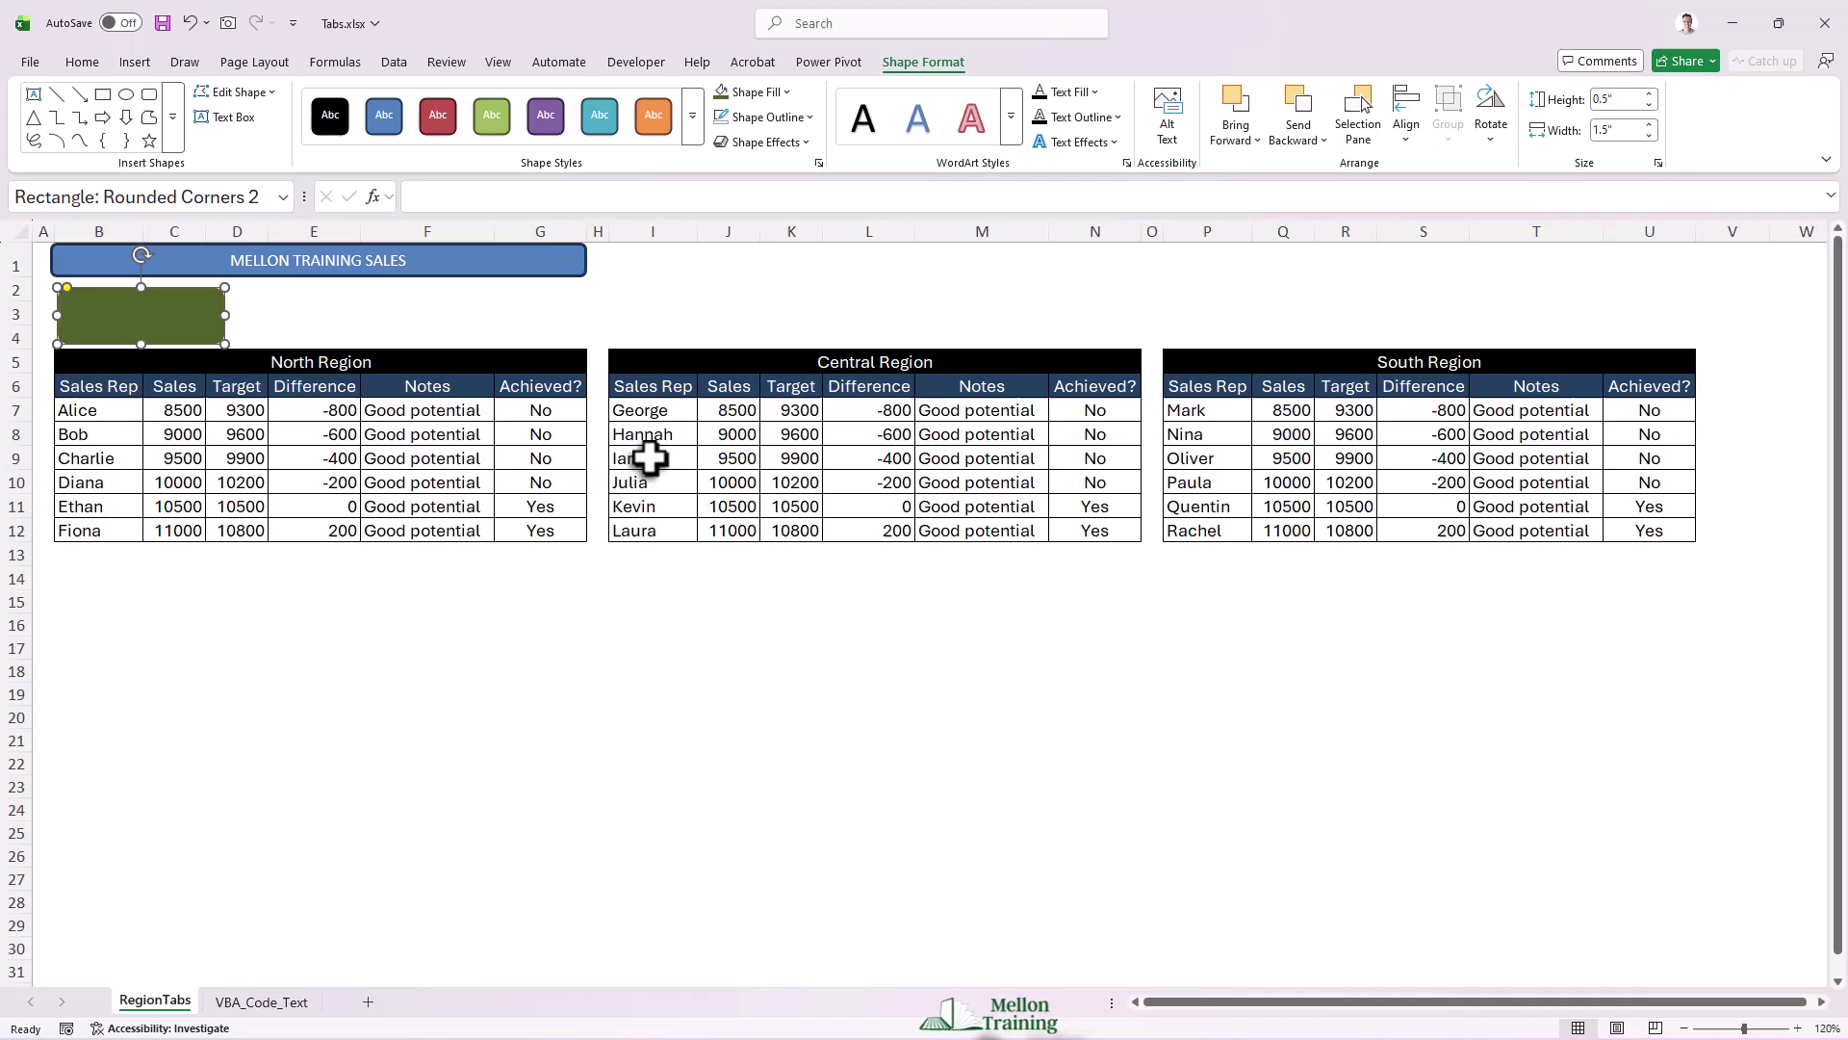
Nudge the green rectangle into place and type NORTH inside it.
drag(141, 307, 136, 304)
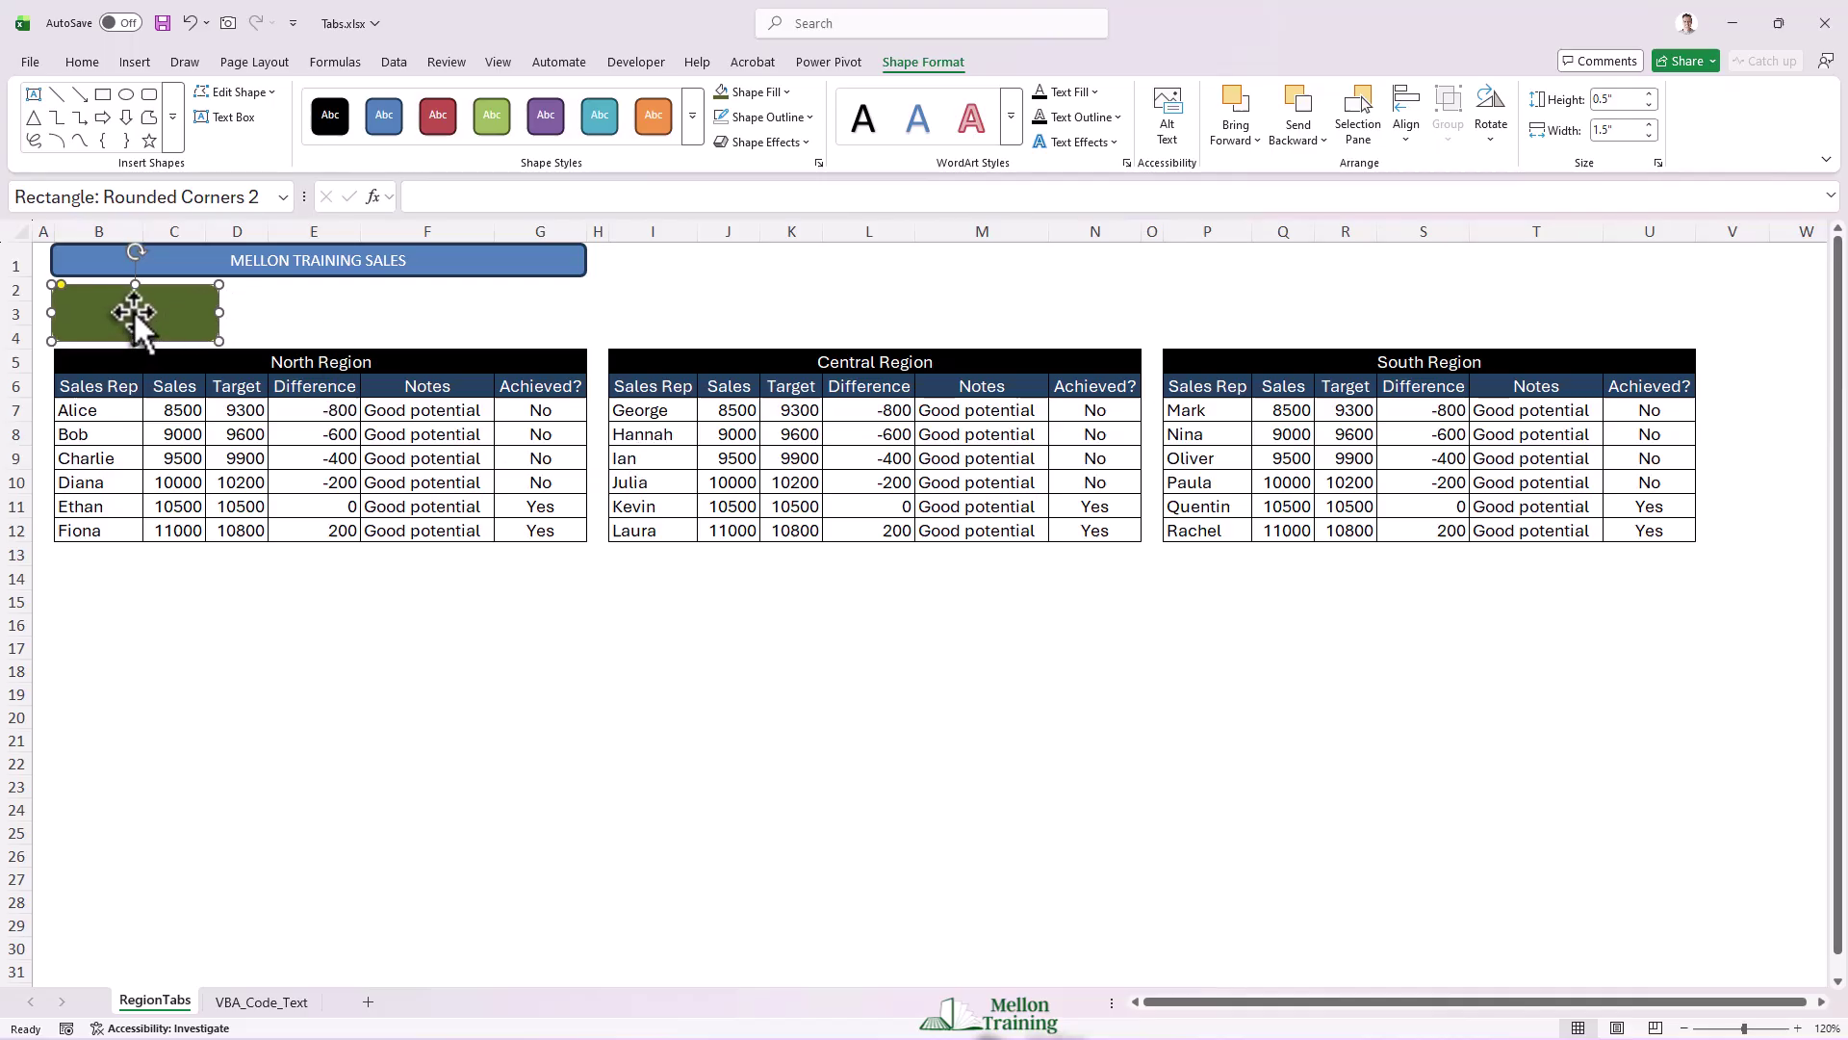
right_click(132, 310)
click(210, 478)
text(NORTH)
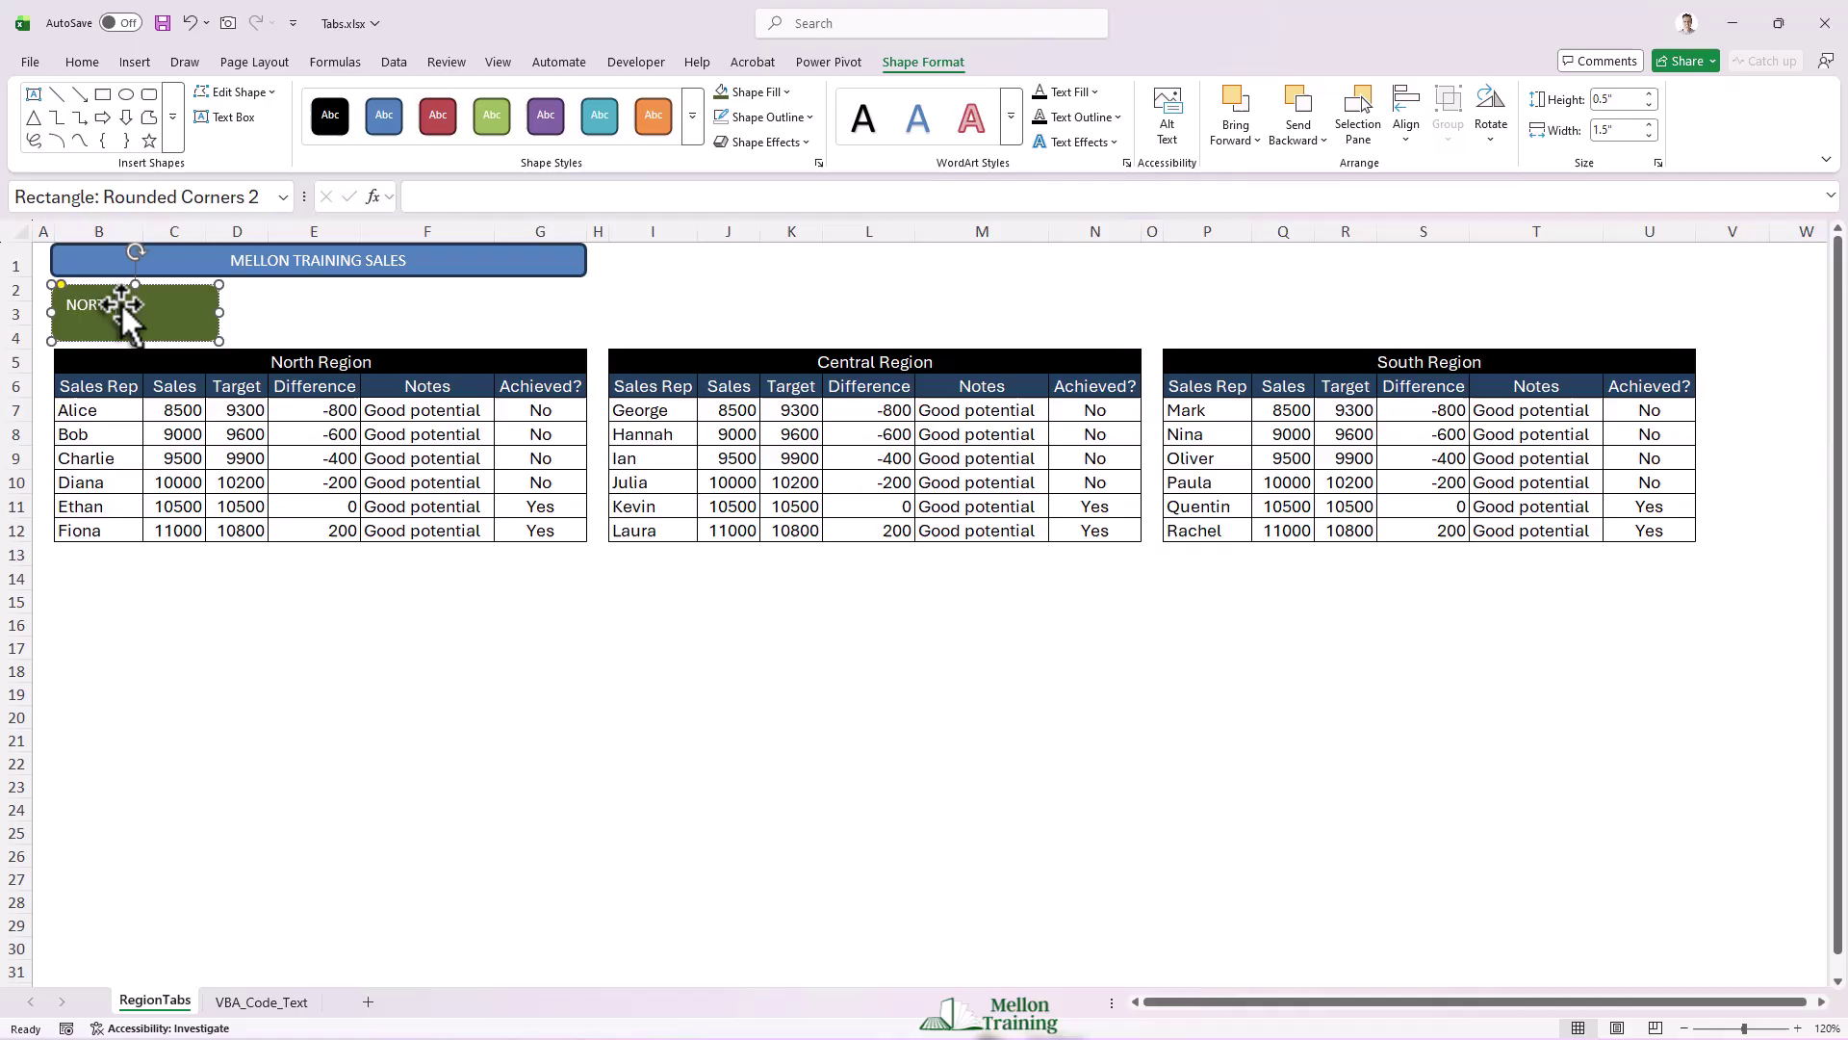
Format NORTH as bold white 14-point text, centred horizontally and vertically.
drag(119, 302, 69, 308)
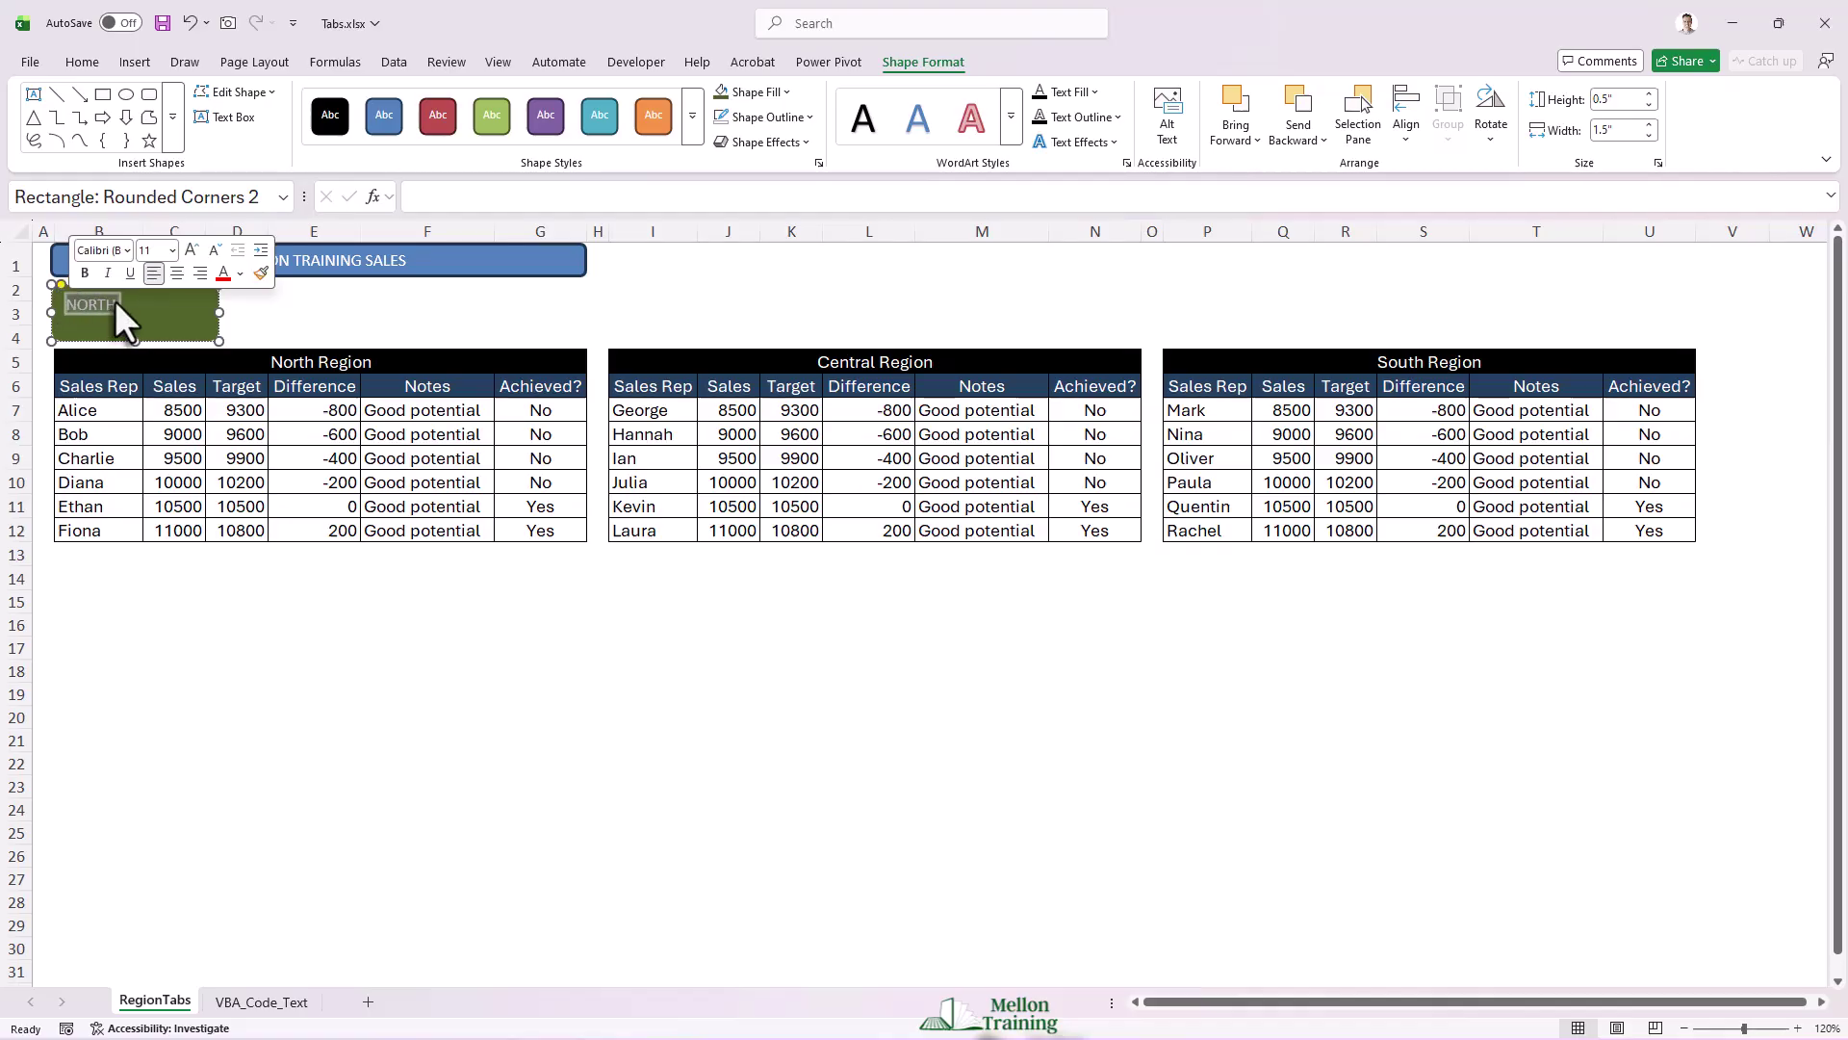
click(177, 275)
click(108, 67)
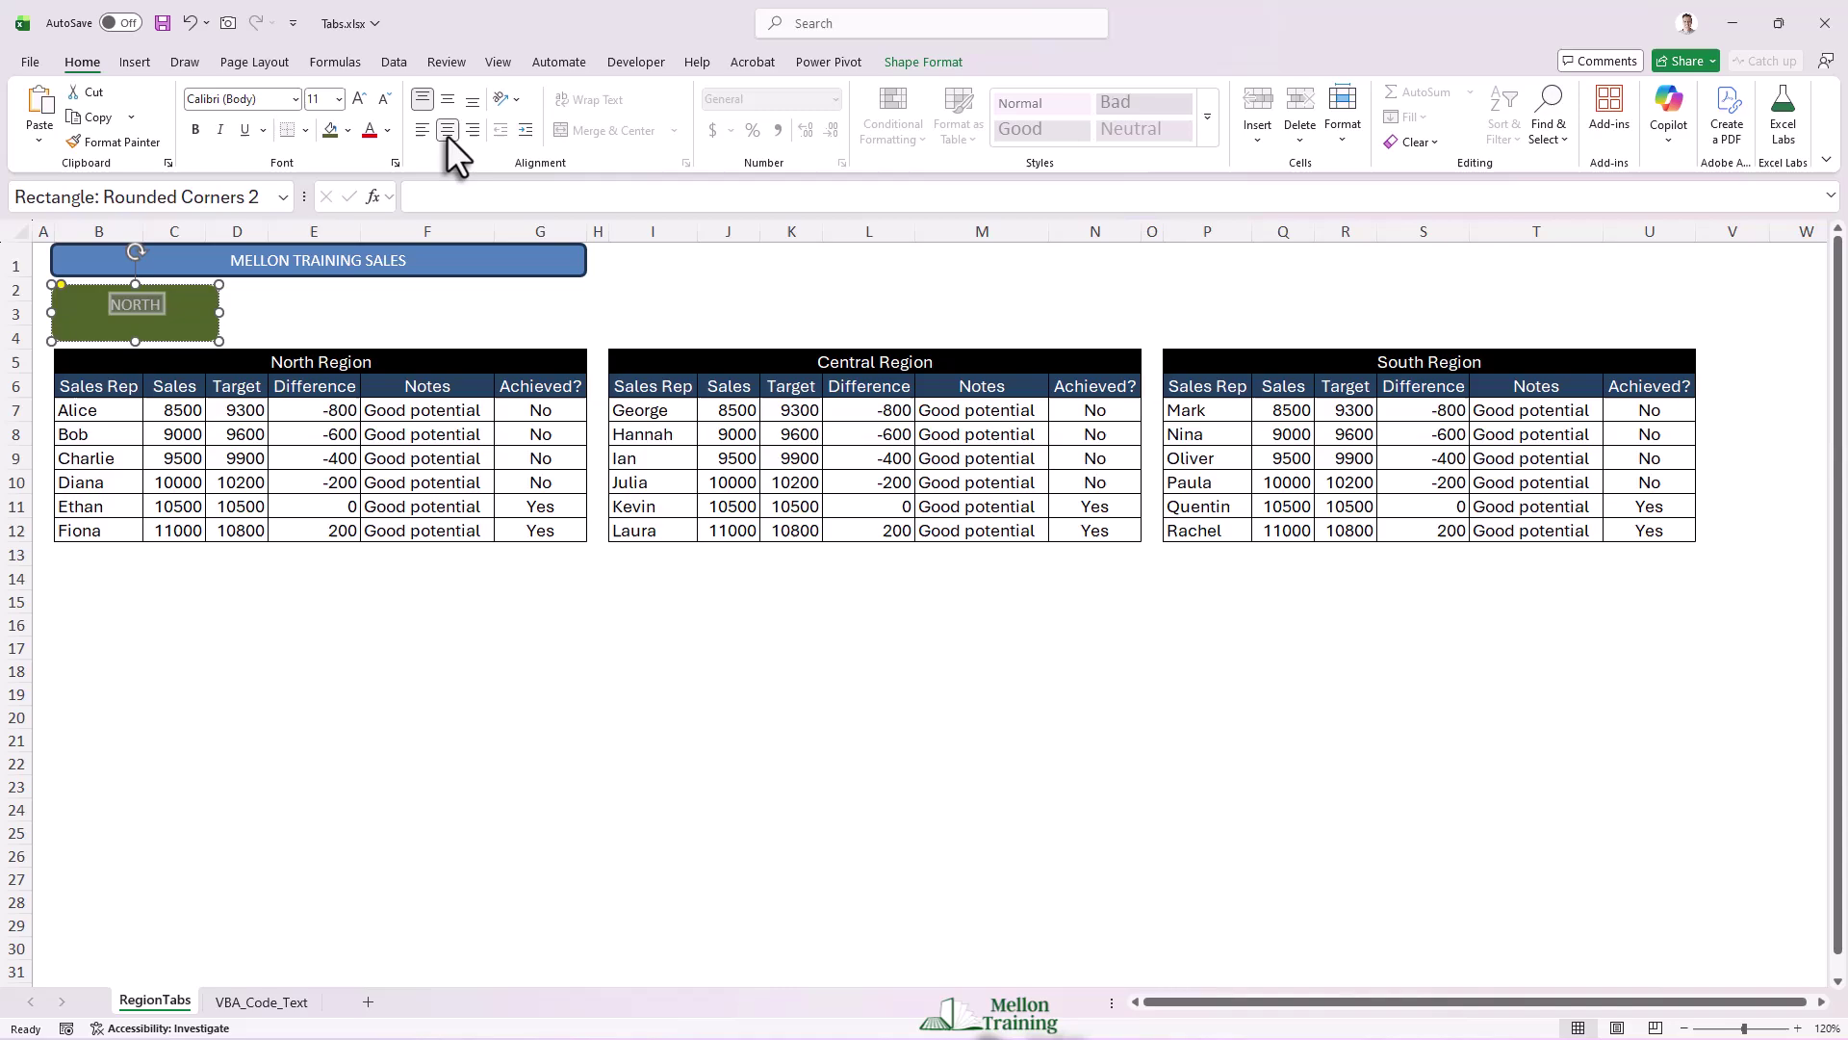
click(448, 100)
click(199, 127)
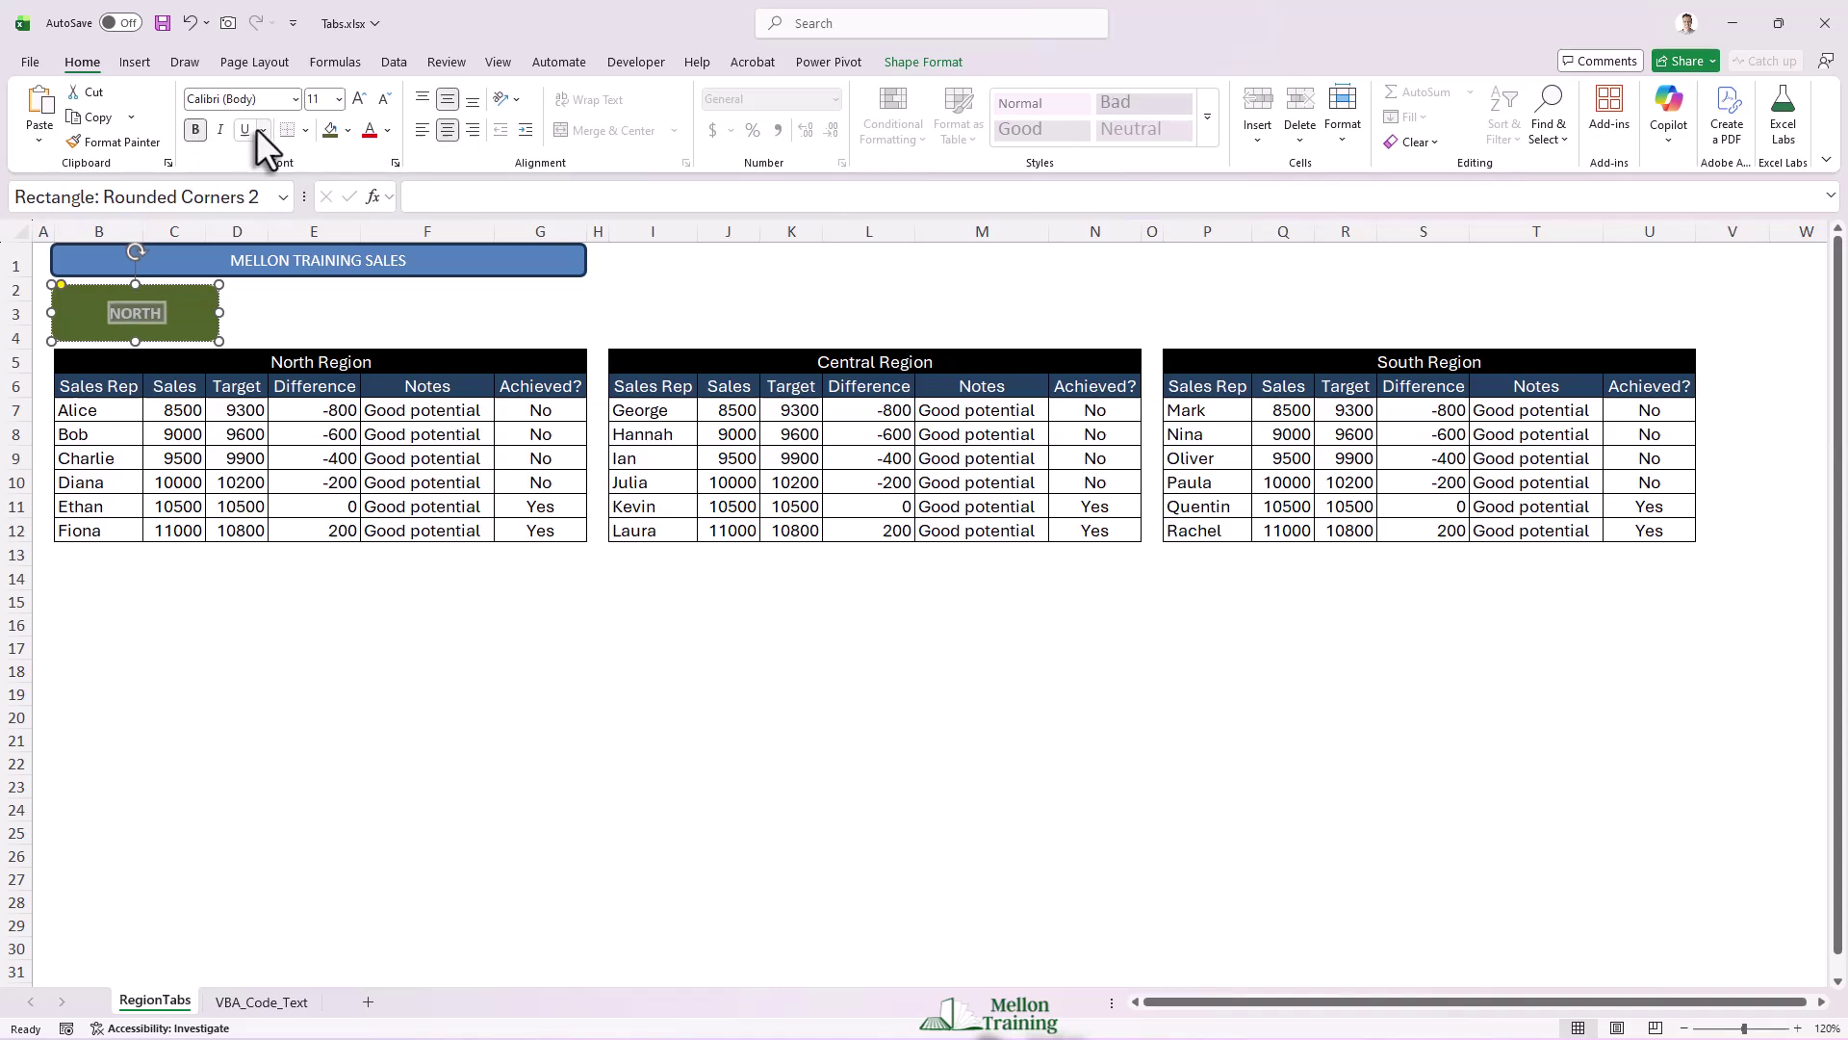
click(360, 99)
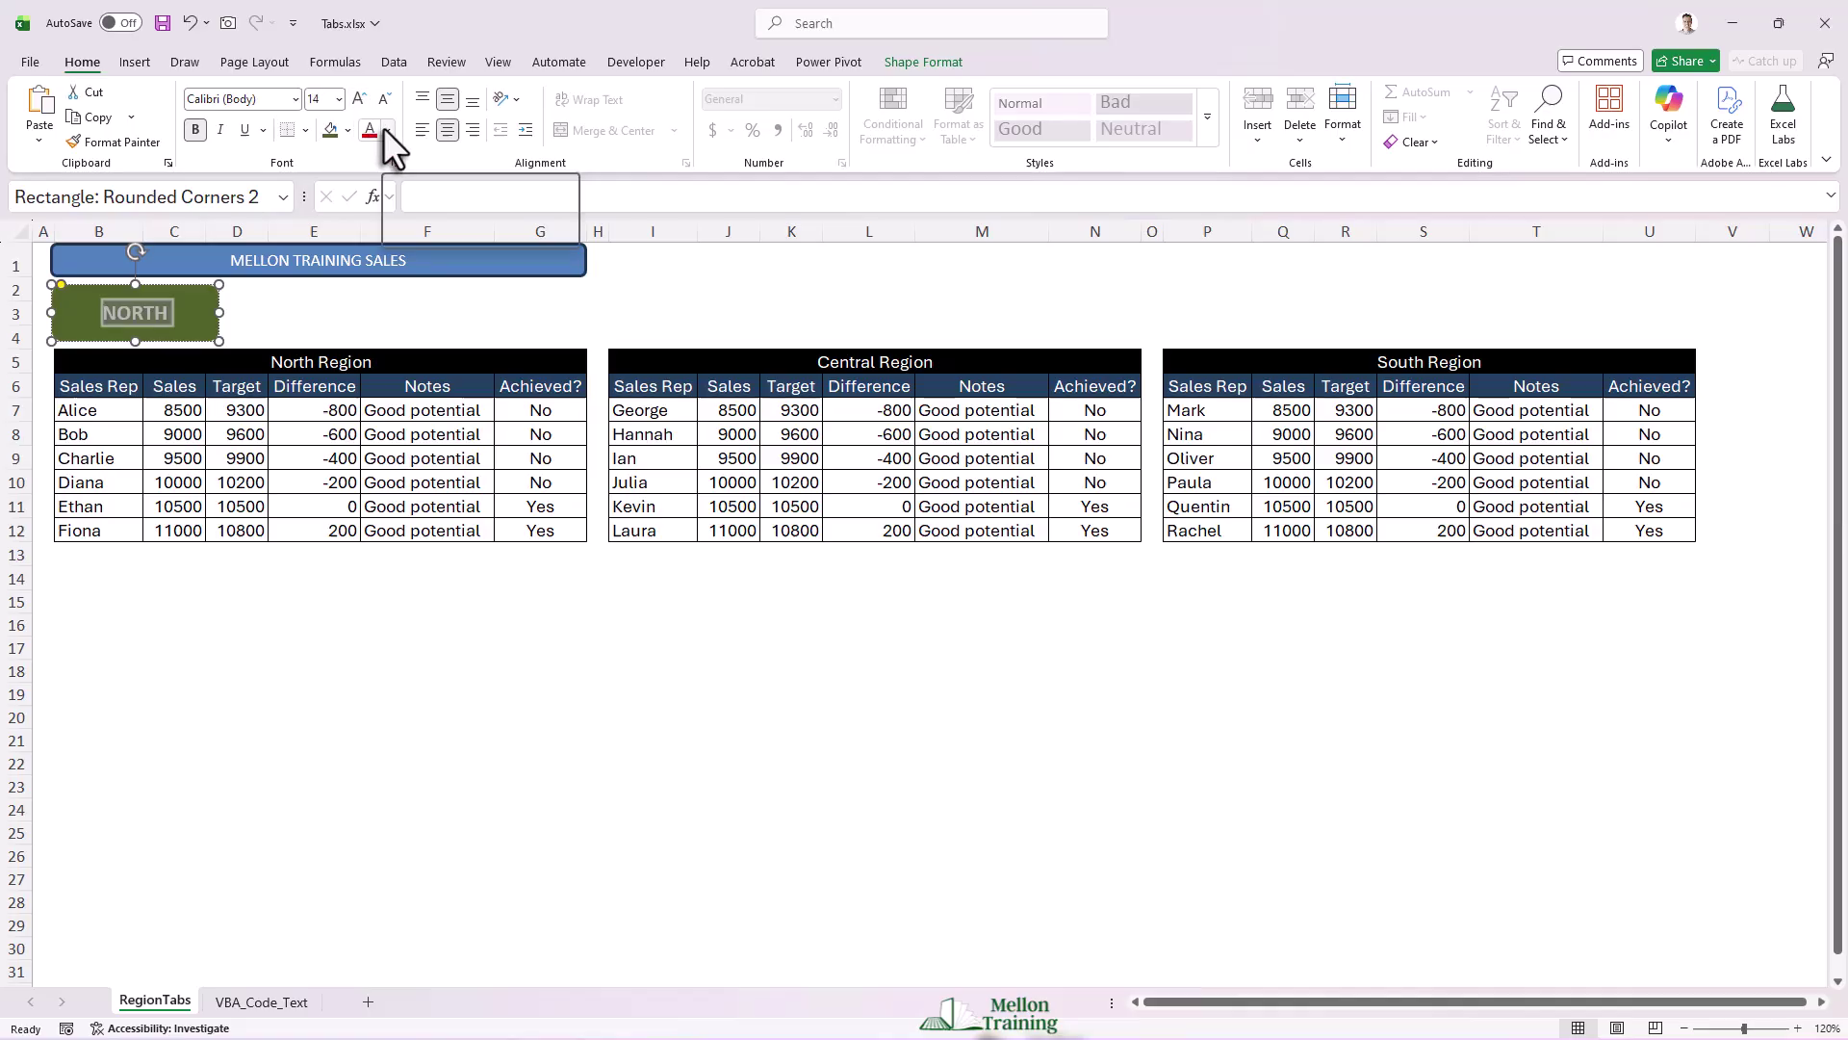
click(386, 129)
click(372, 257)
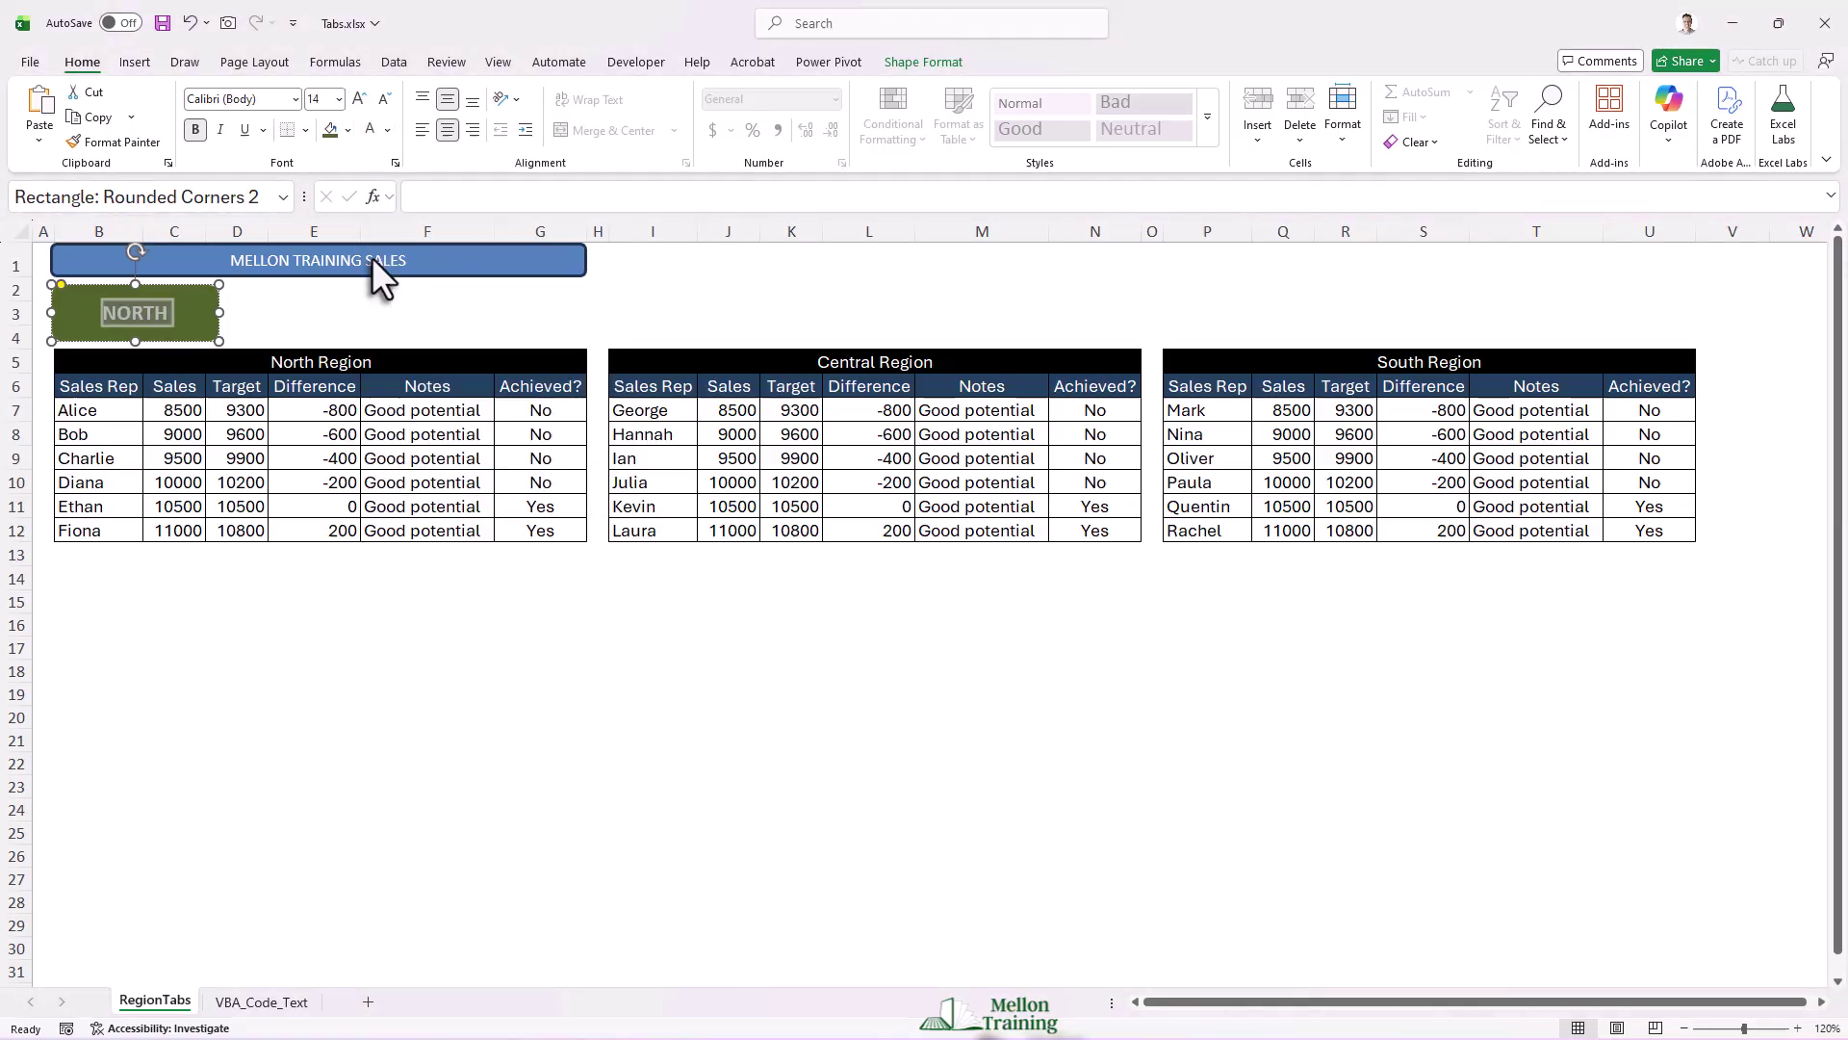
click(306, 314)
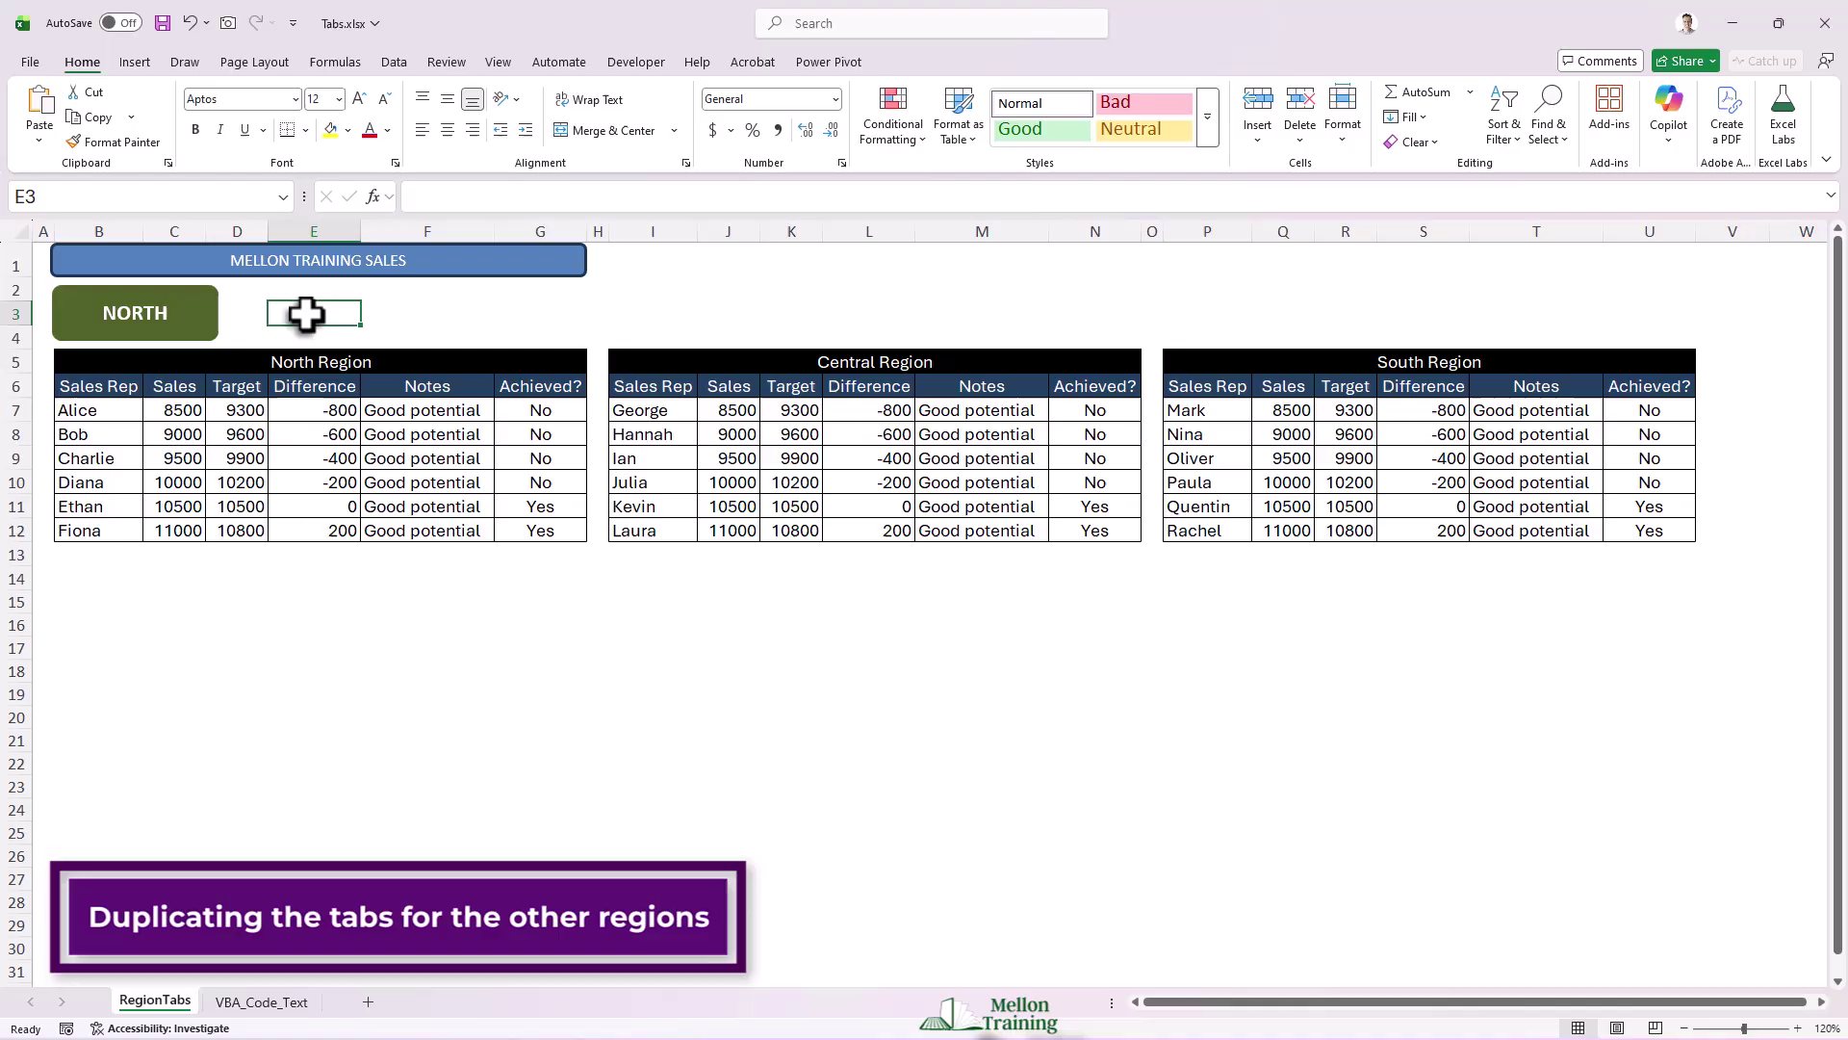
Copy the NORTH button to the right and relabel the copies CENTRAL and SOUTH.
click(222, 326)
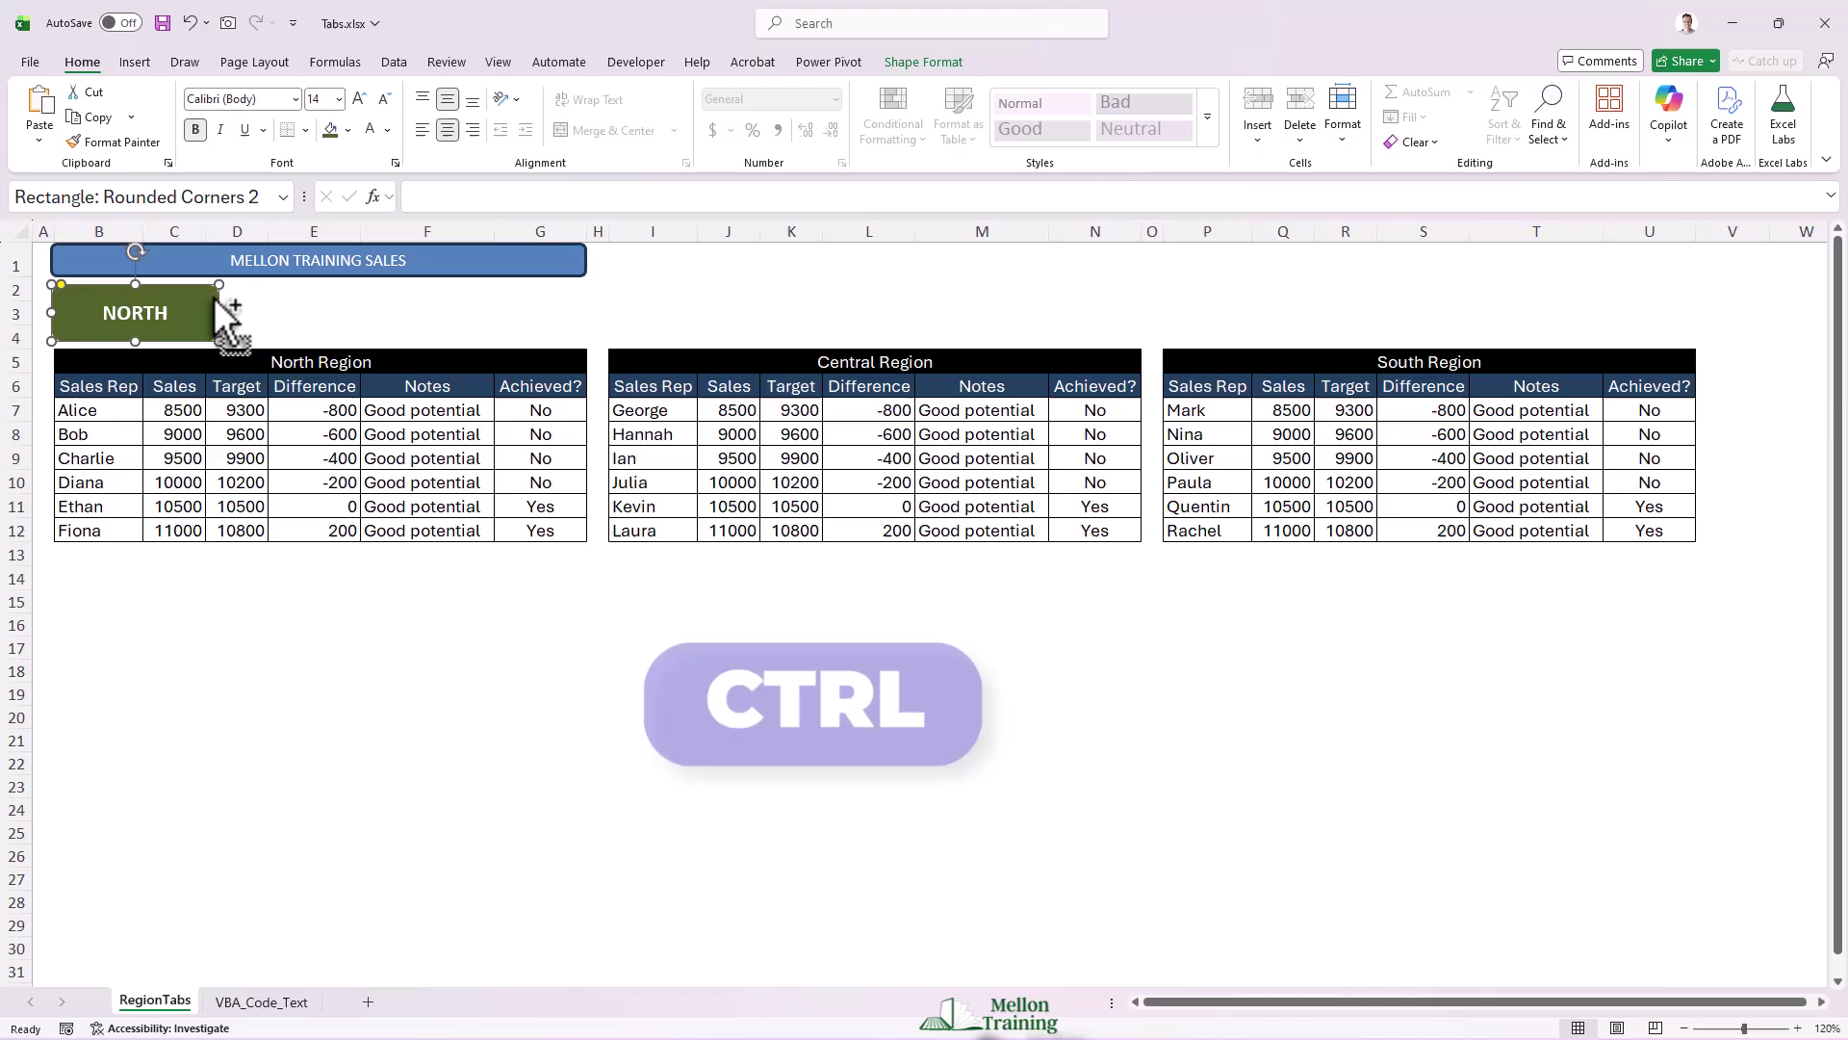
drag(208, 299, 581, 304)
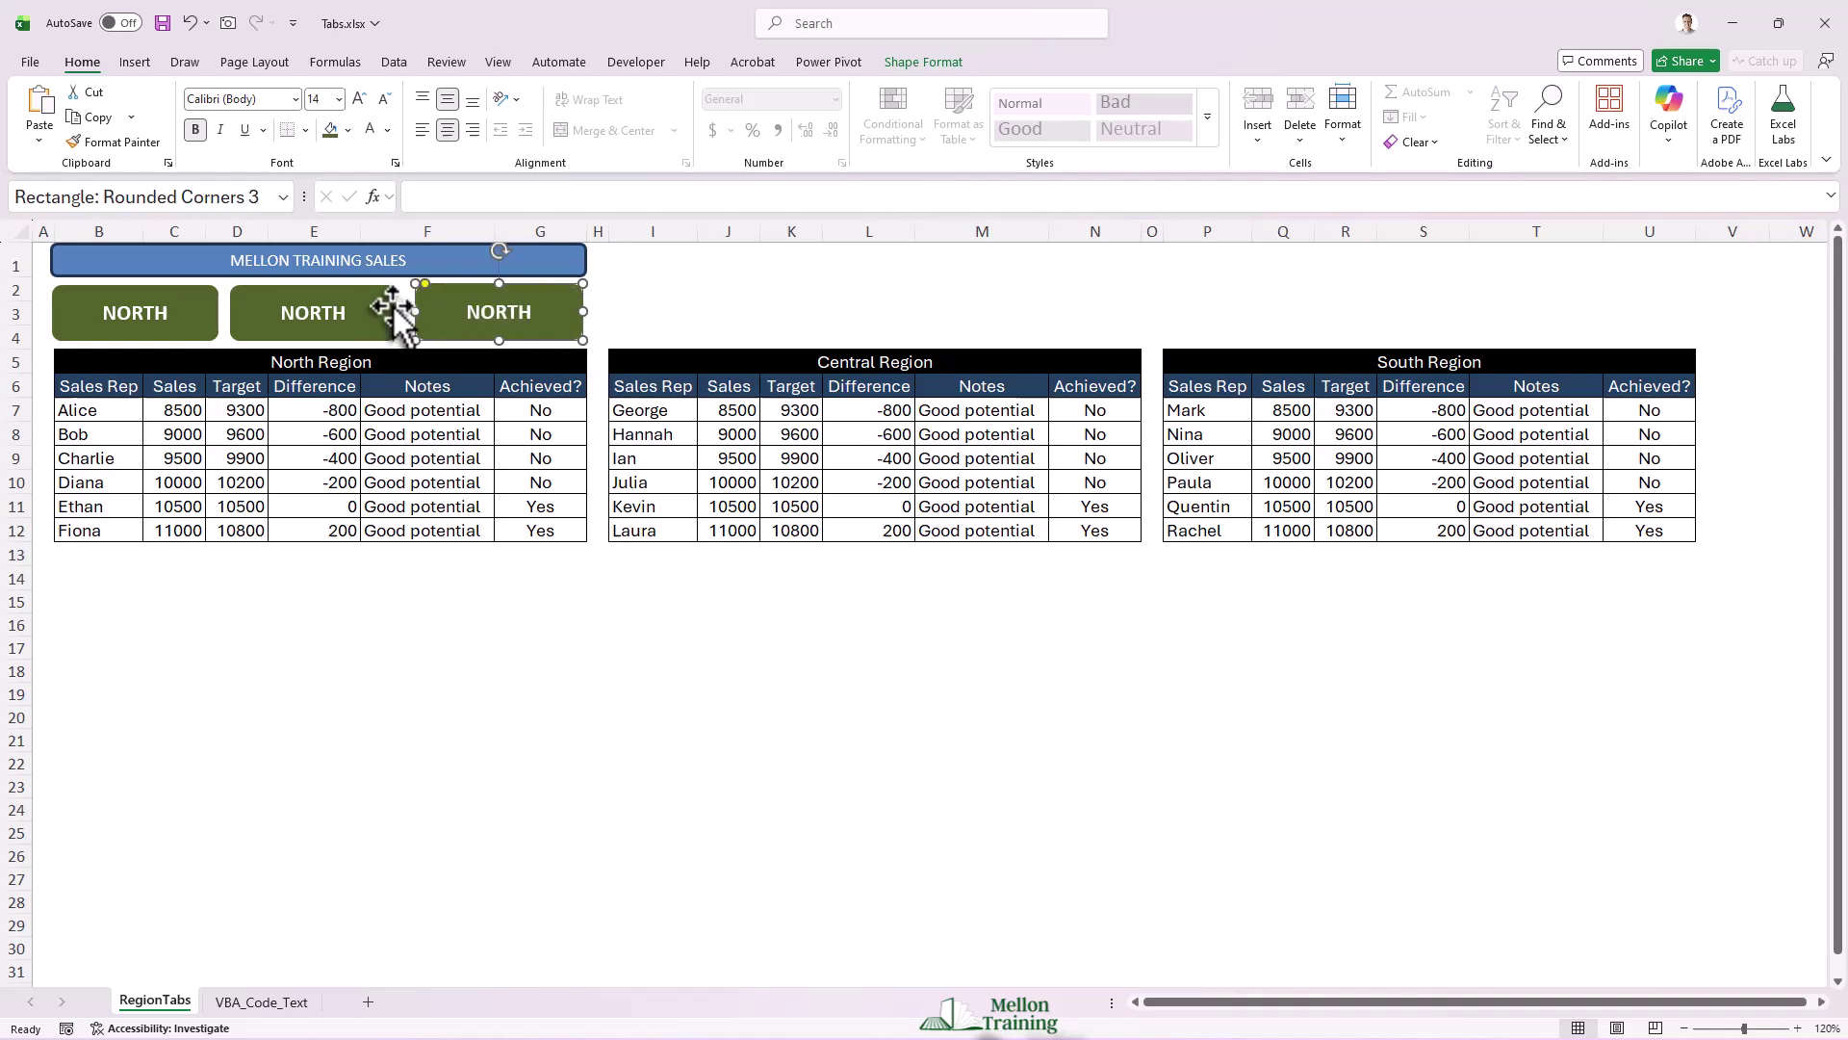
click(366, 310)
double_click(349, 312)
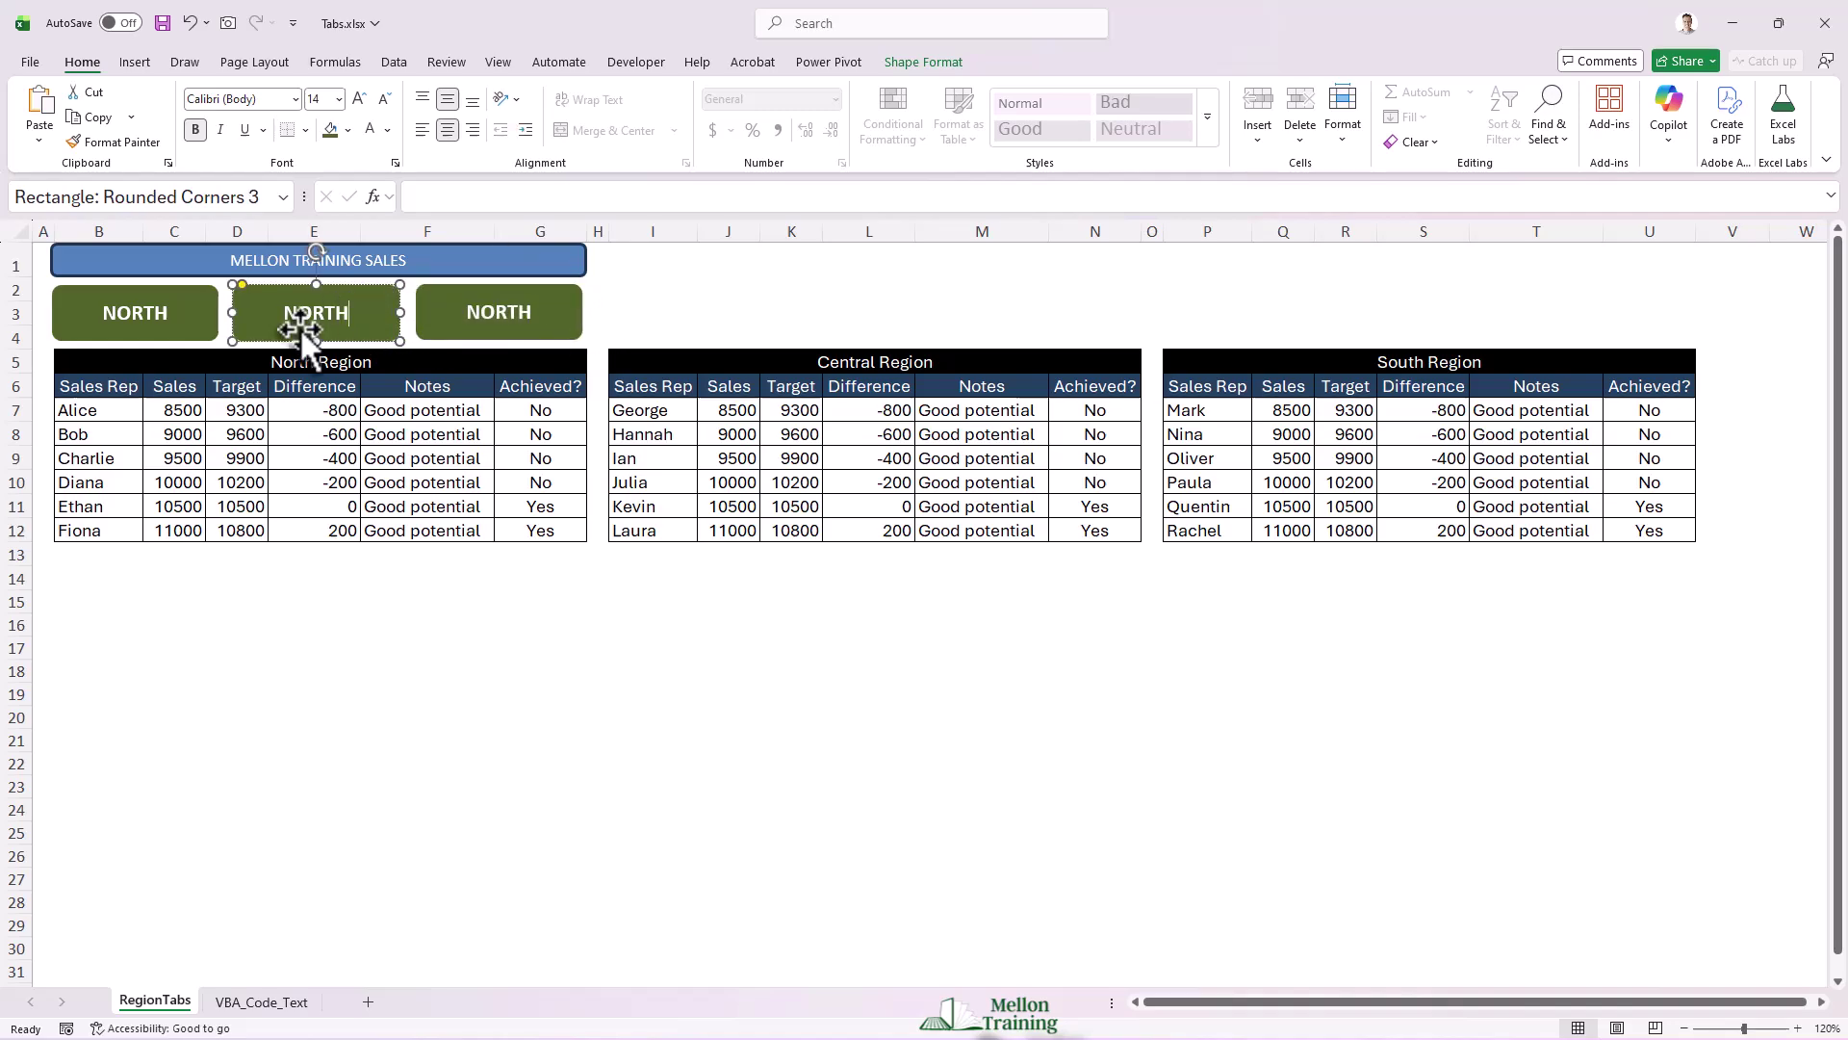
text(CENTRAL)
click(442, 300)
text(SOUTH)
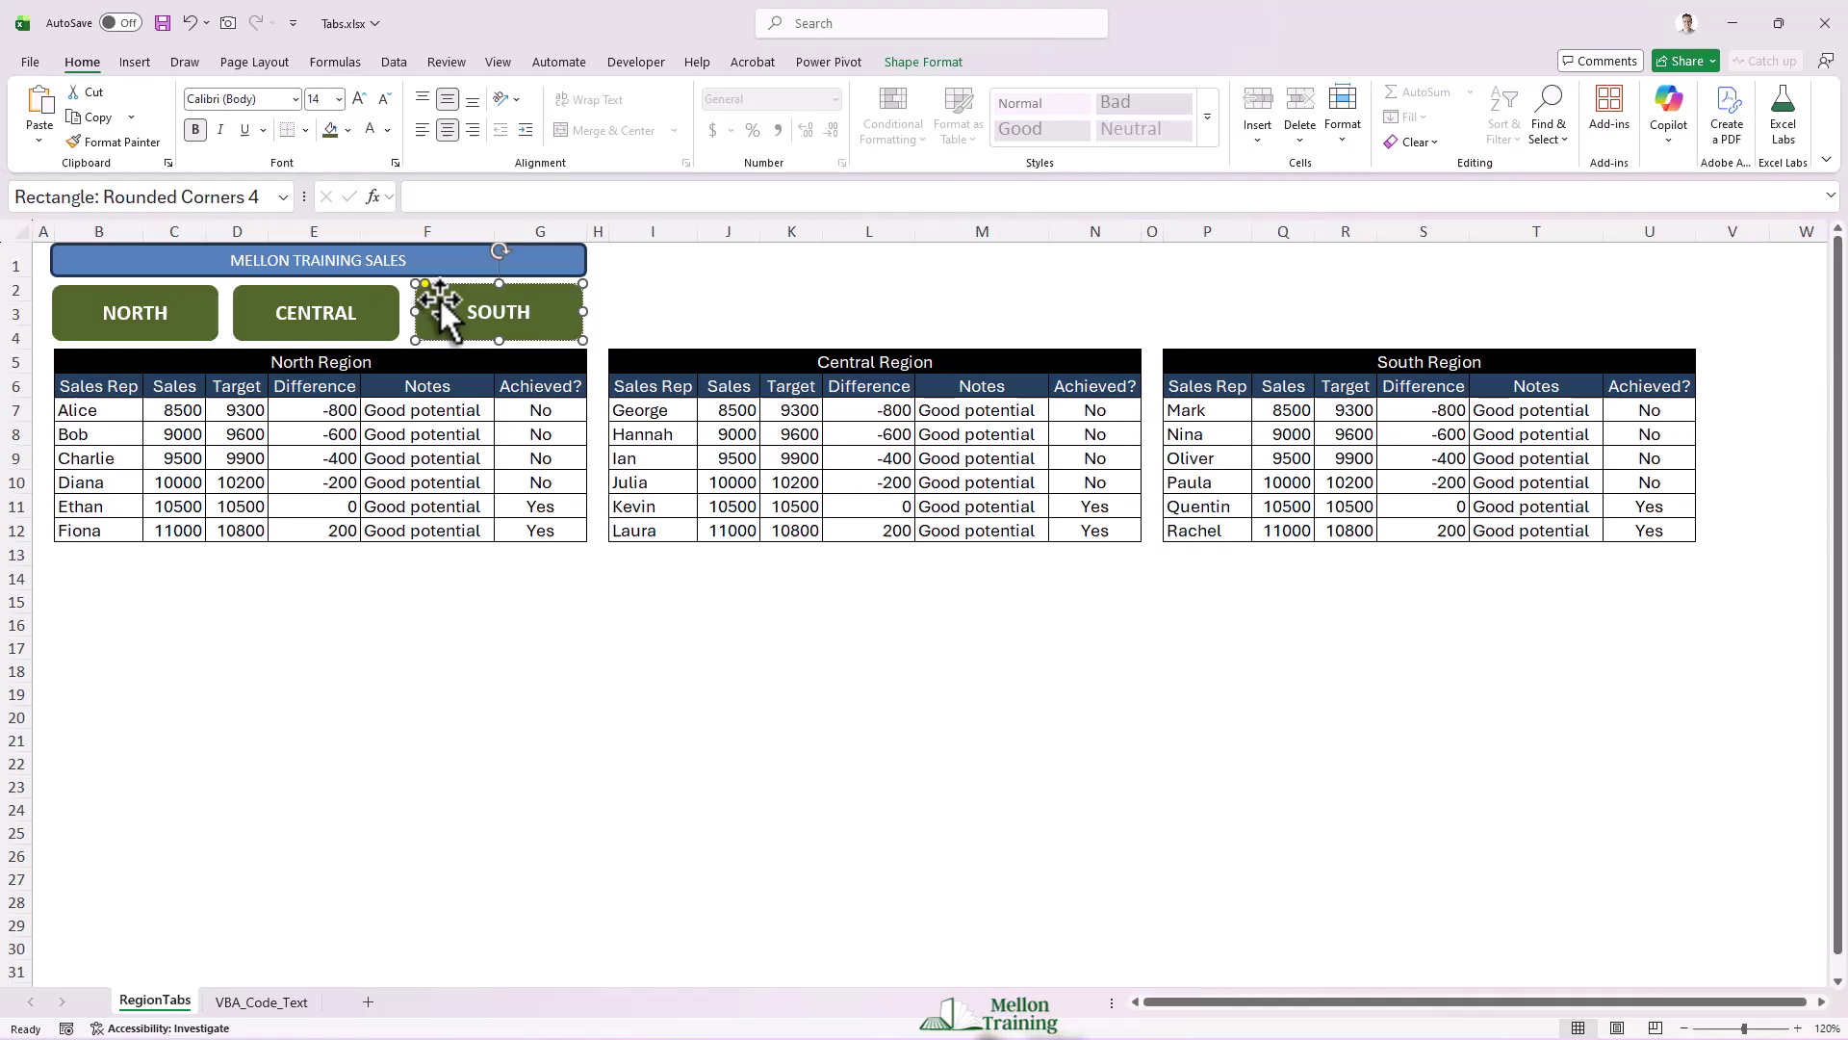
Select NORTH, CENTRAL and SOUTH together and Ctrl-drag a copy above the Central Region table.
click(212, 288)
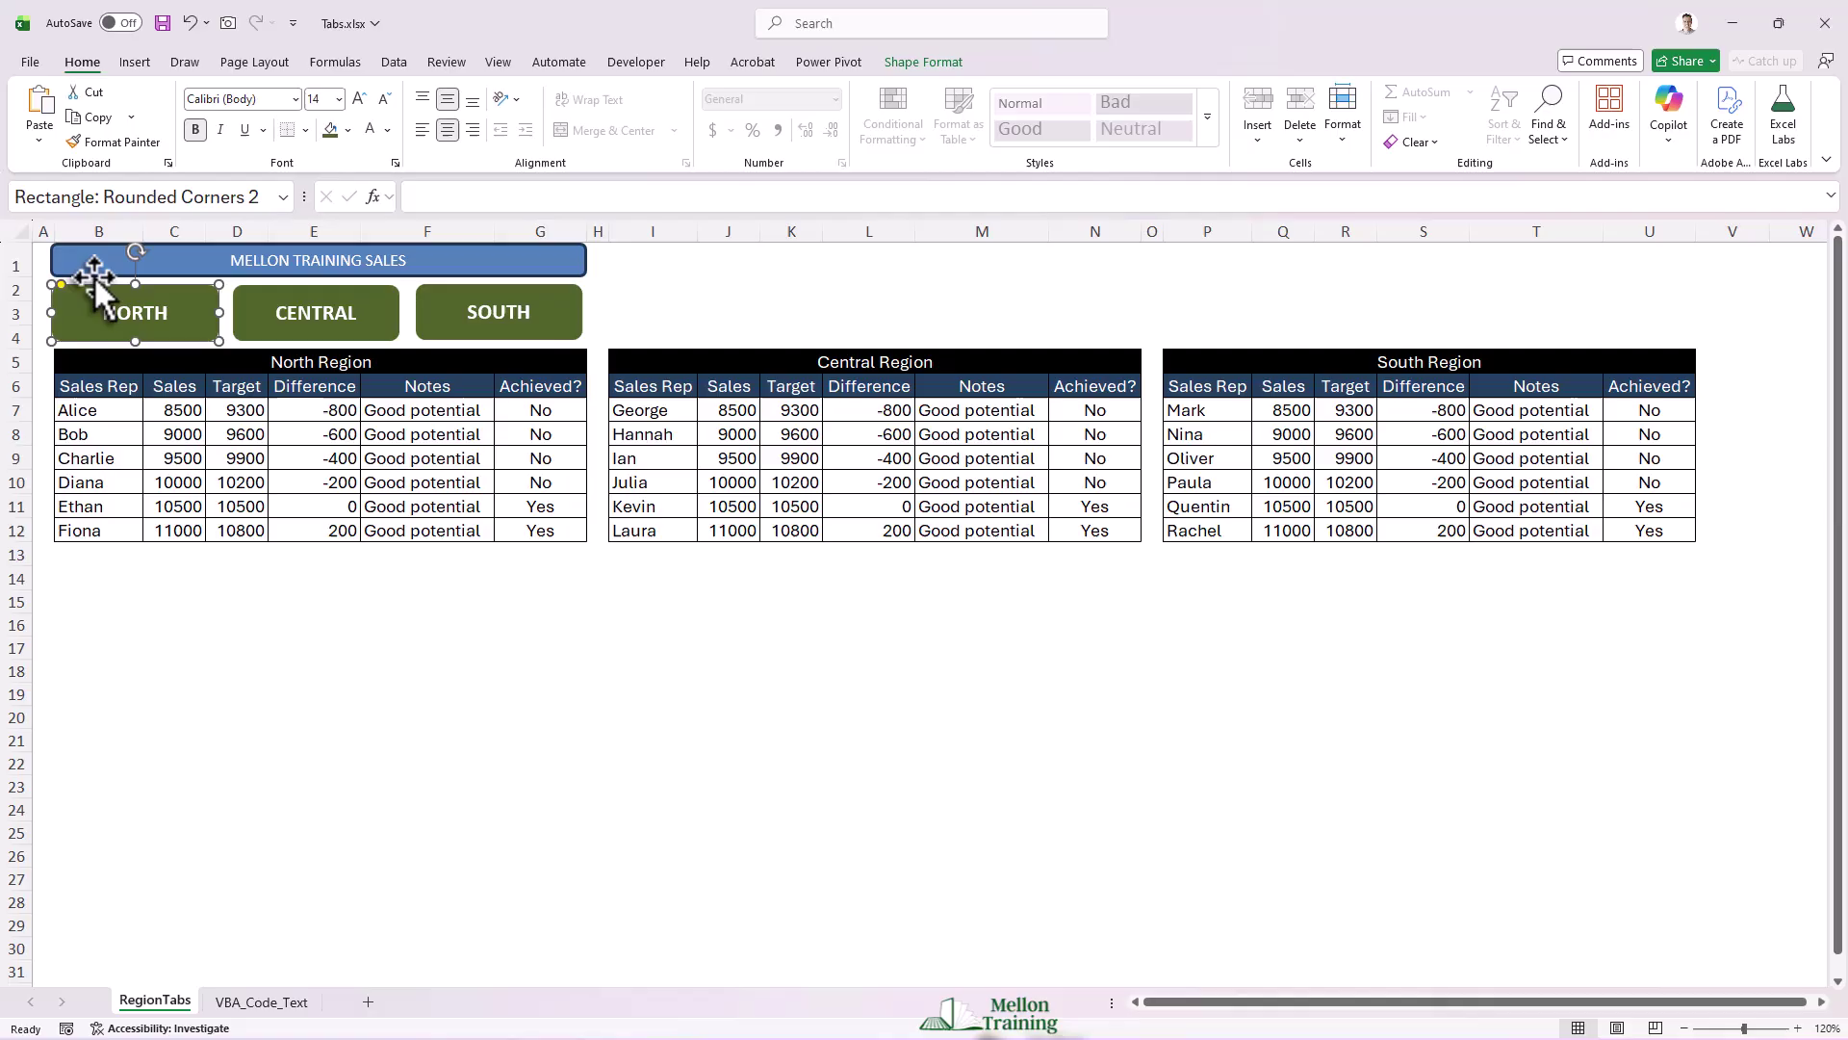
ctrl+click(312, 286)
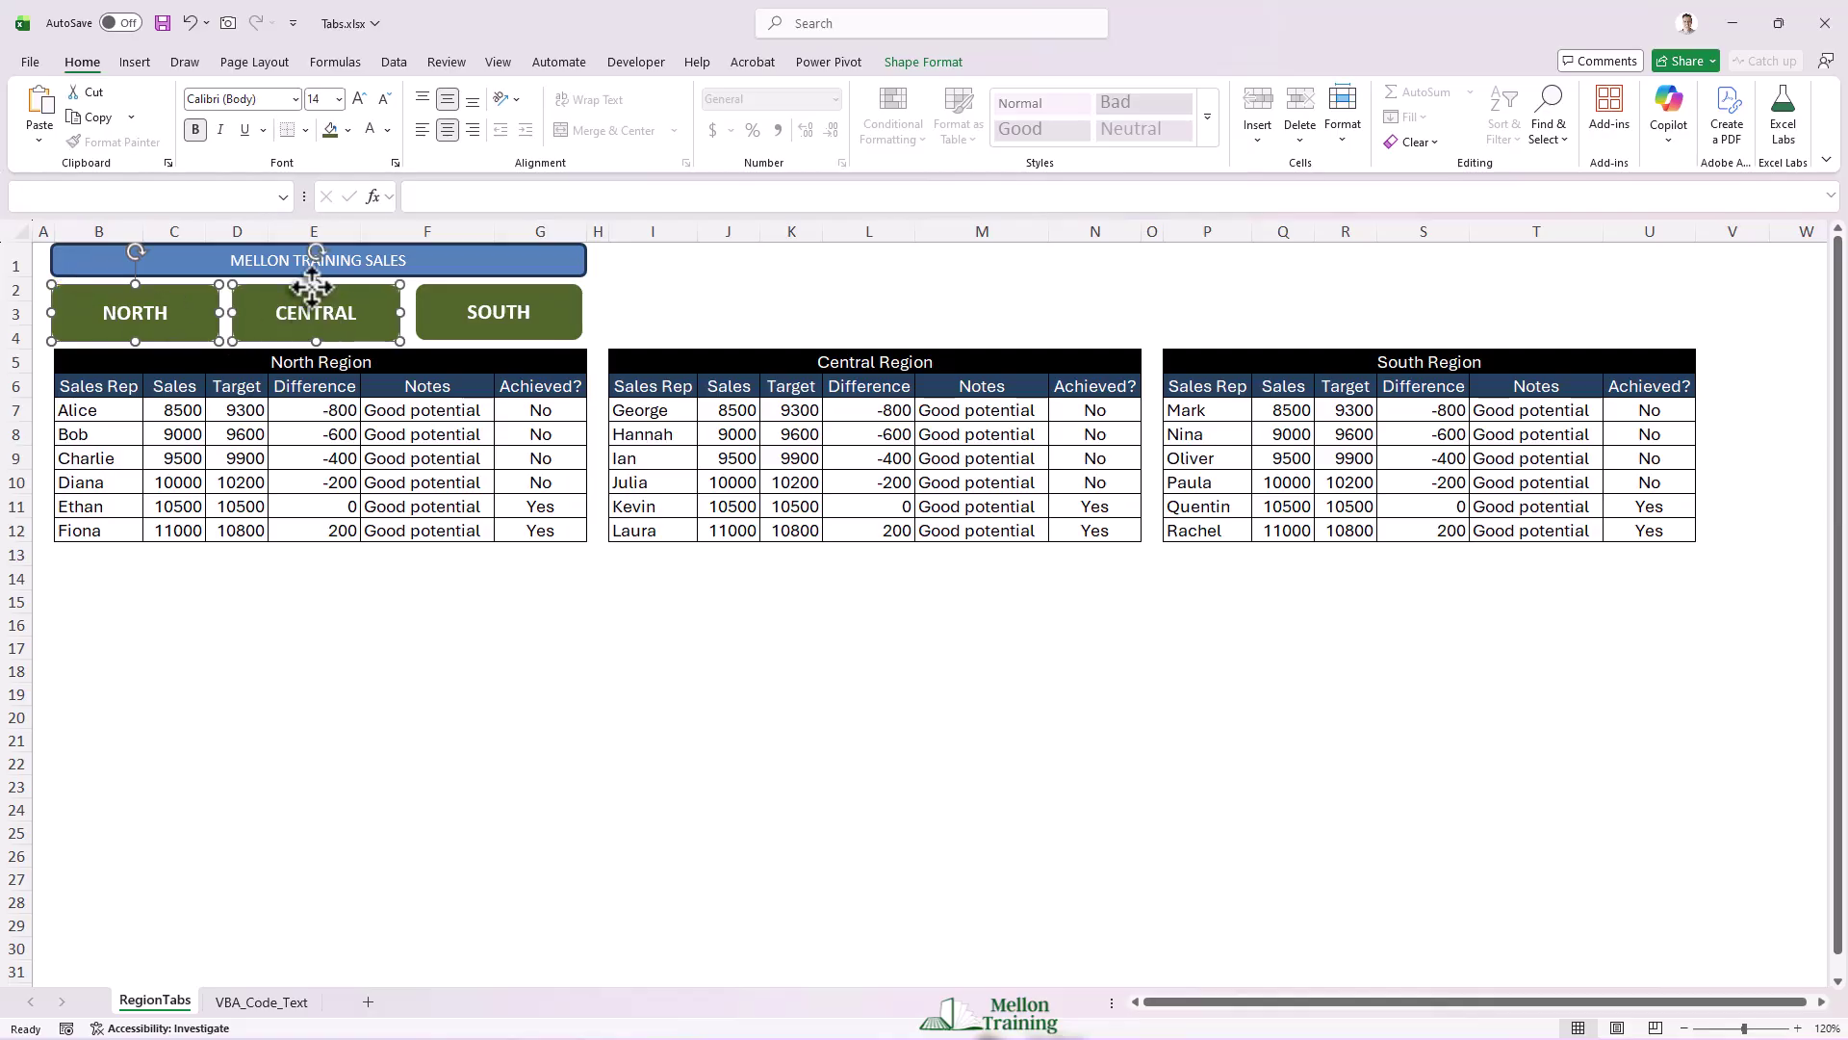
ctrl+click(488, 286)
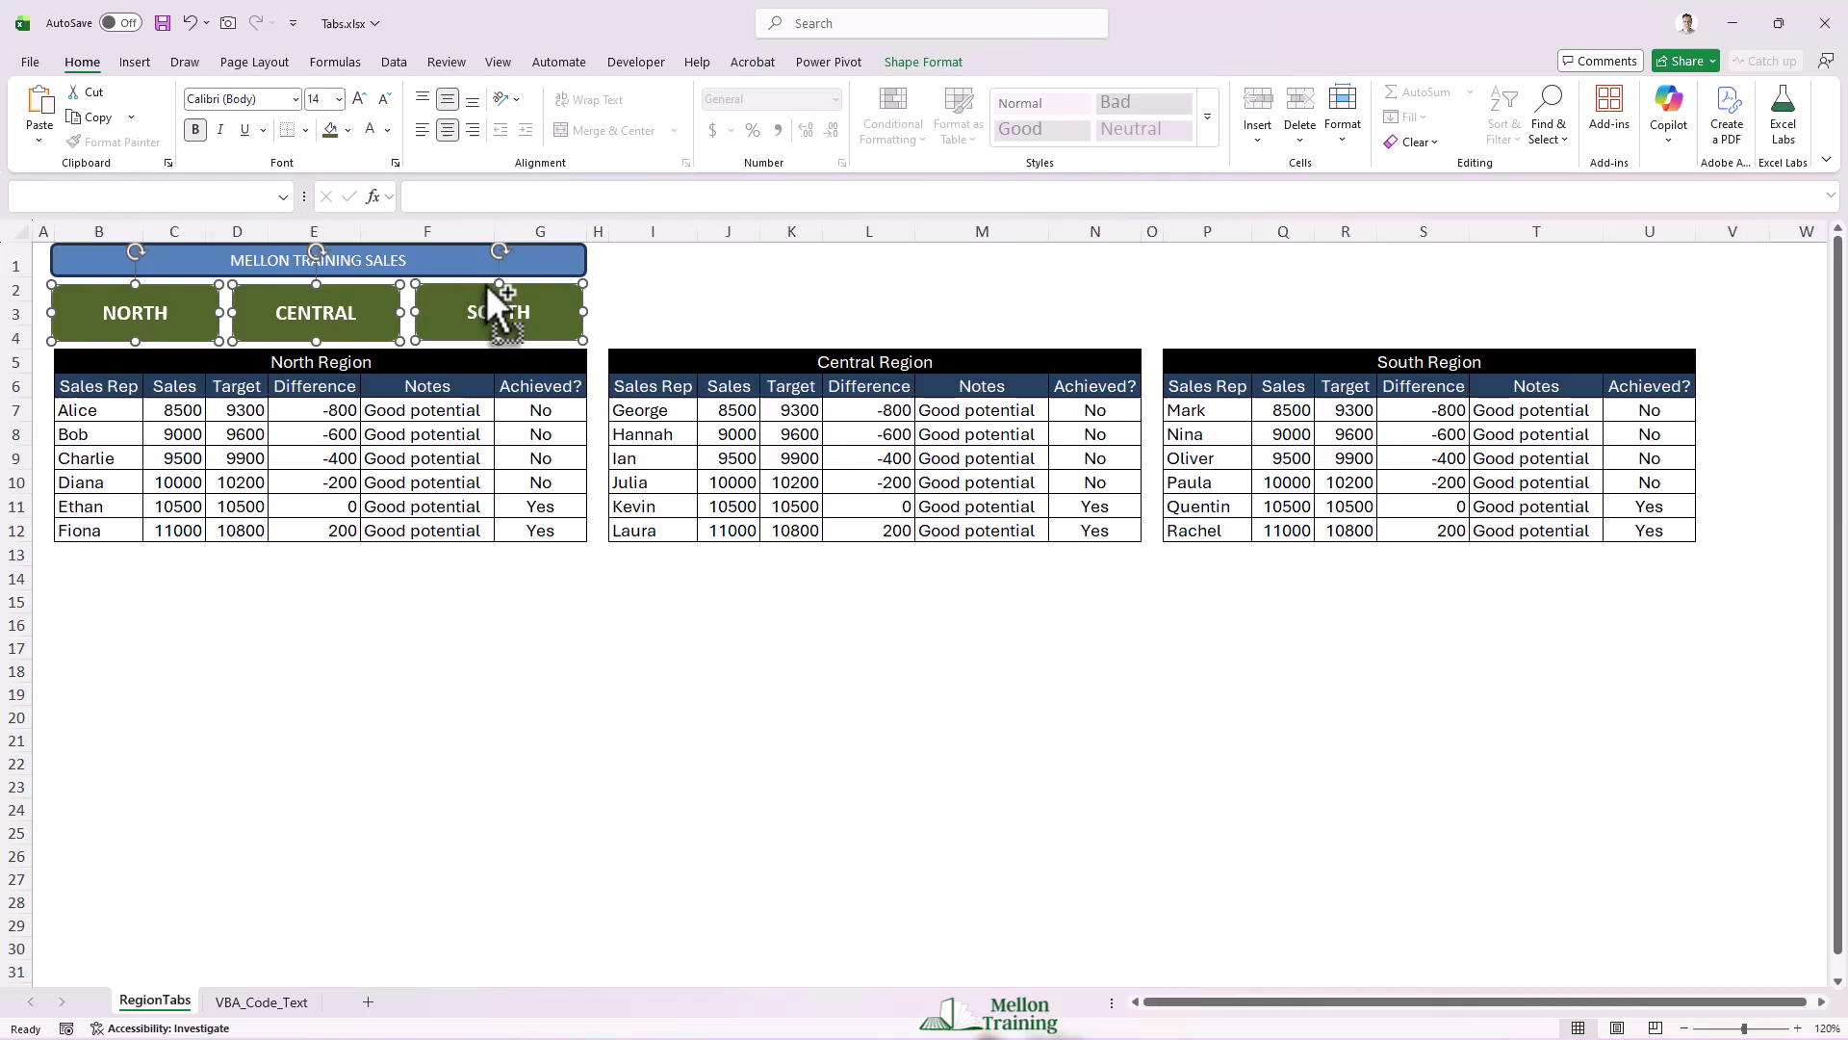
drag(488, 285, 1048, 281)
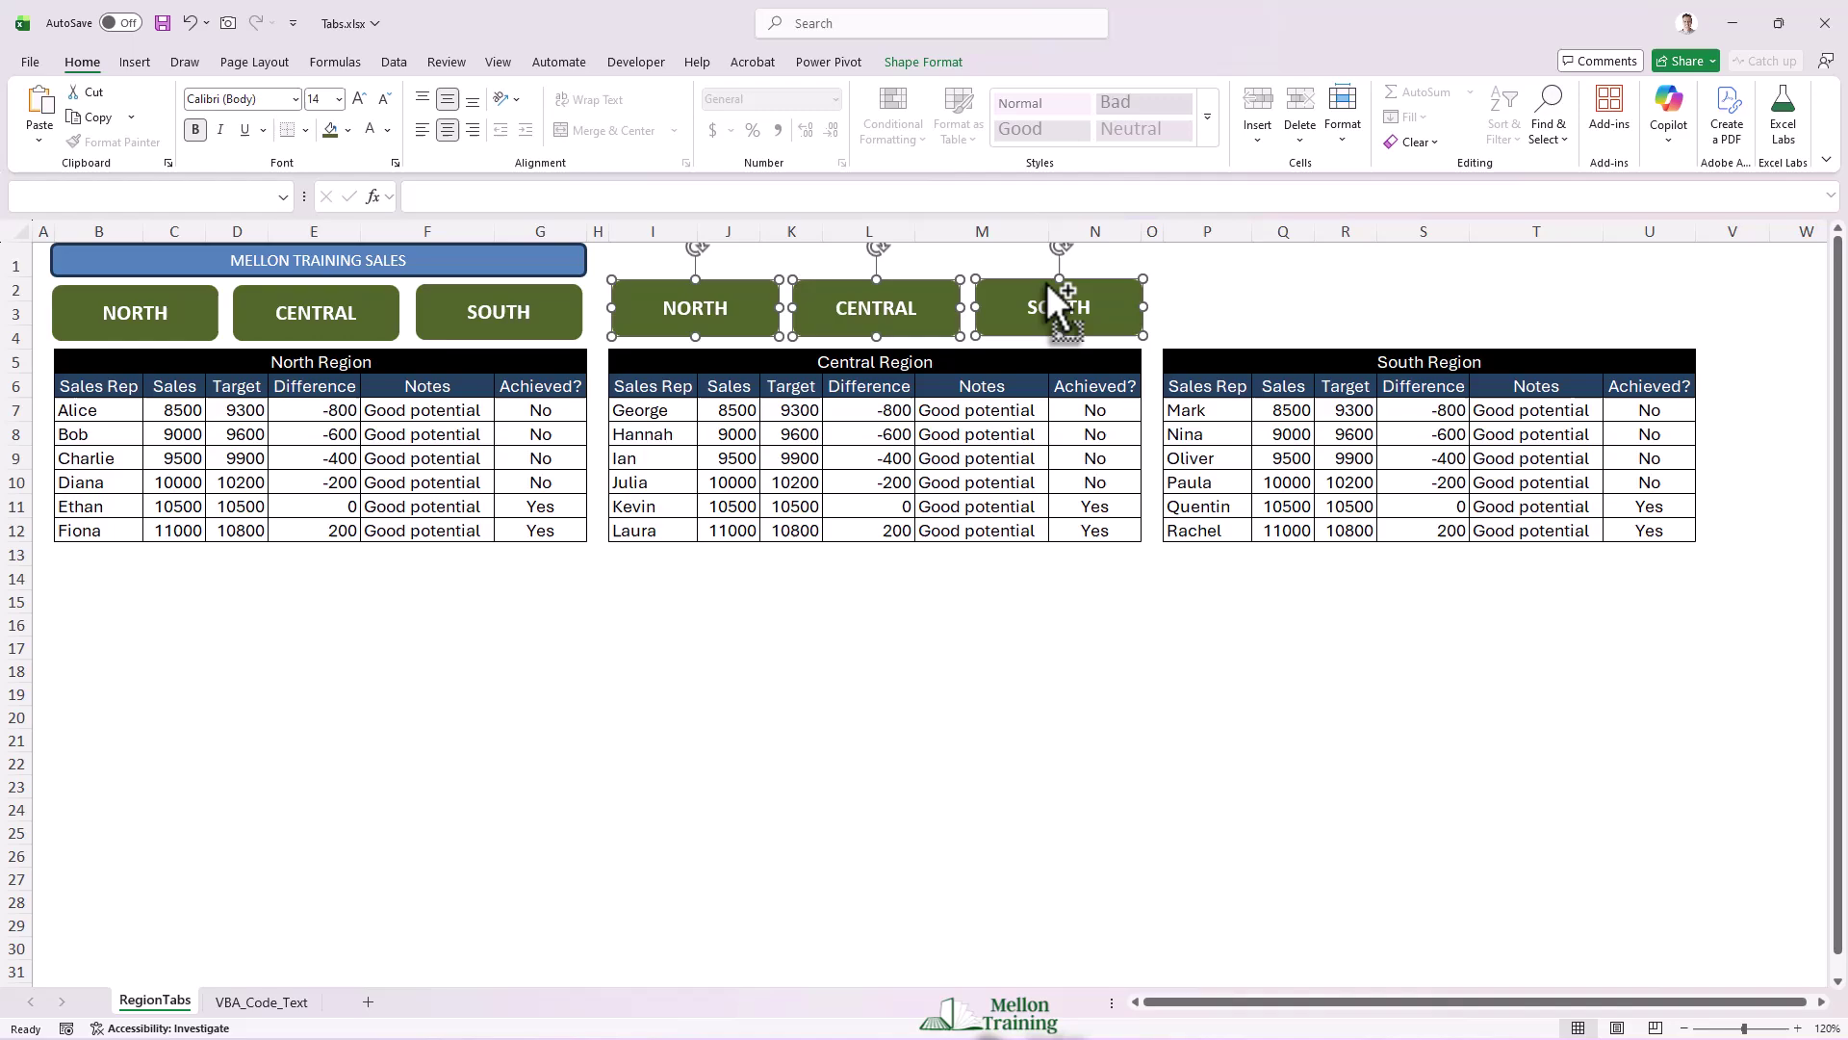
Fill the copied NORTH, CENTRAL and SOUTH buttons with a light green swatch.
click(955, 61)
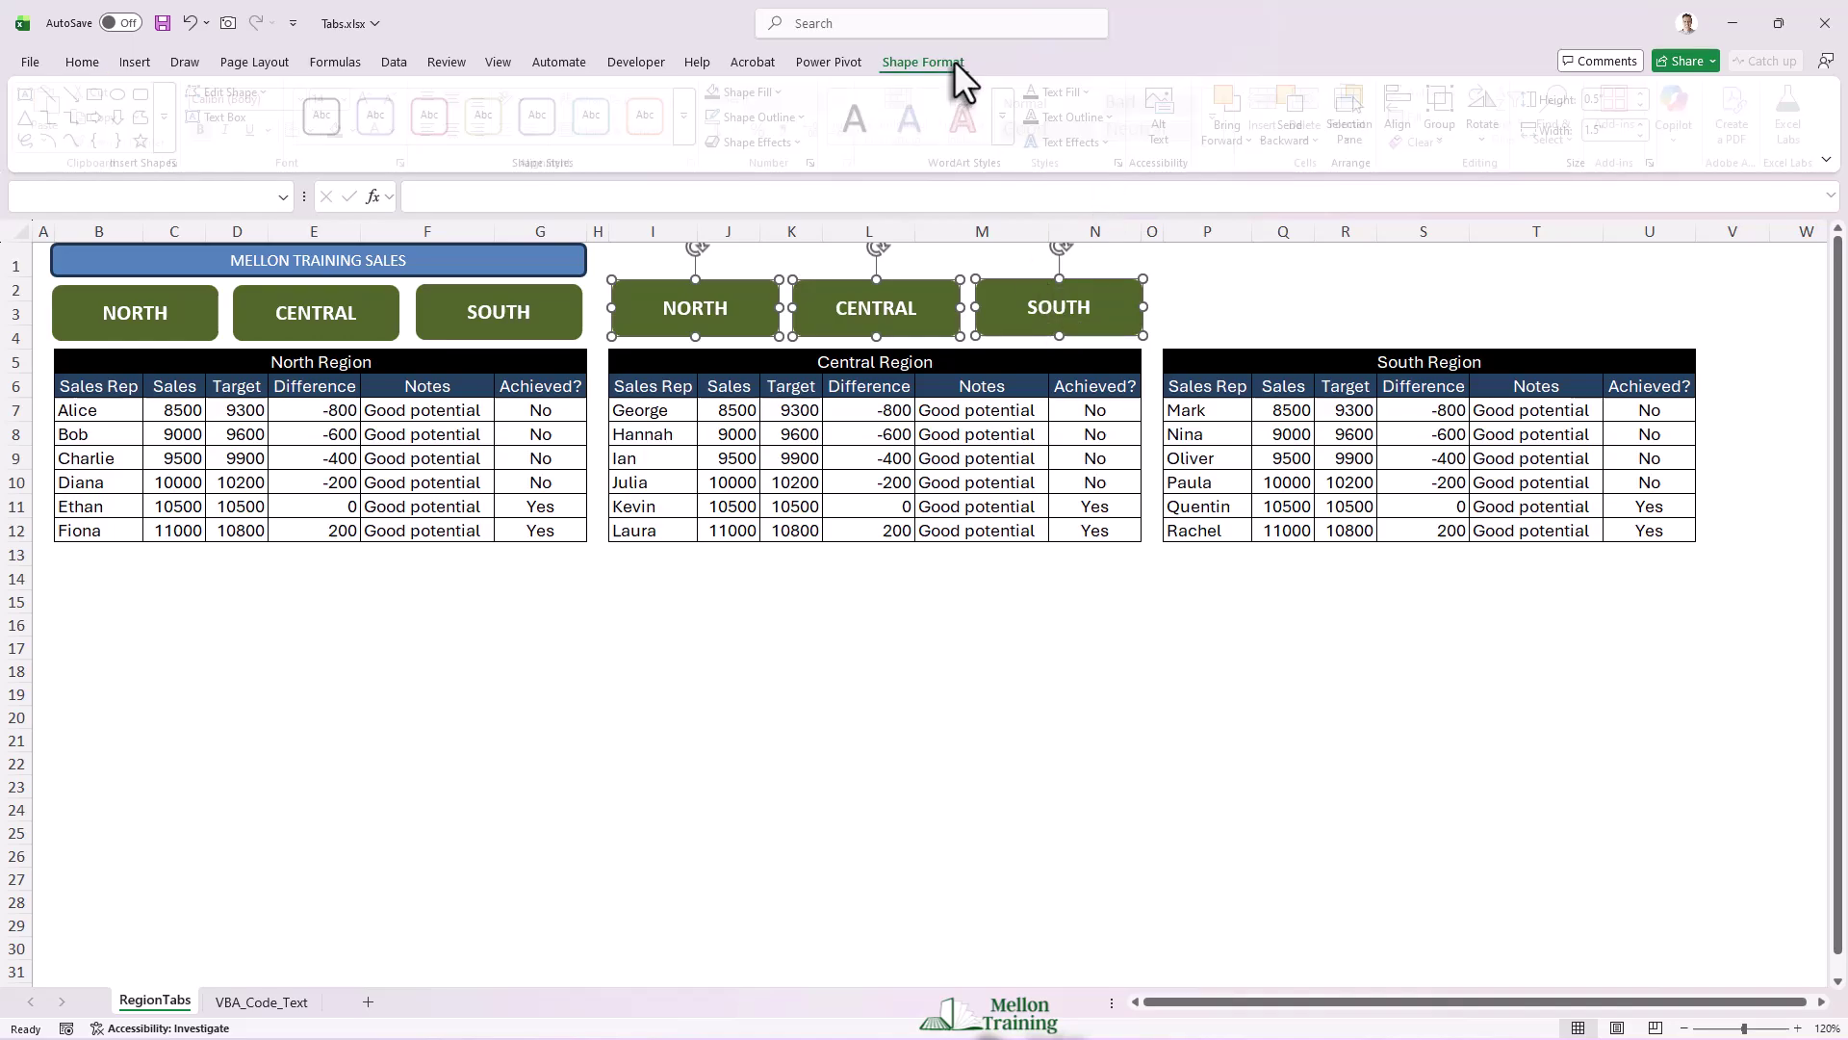
click(784, 91)
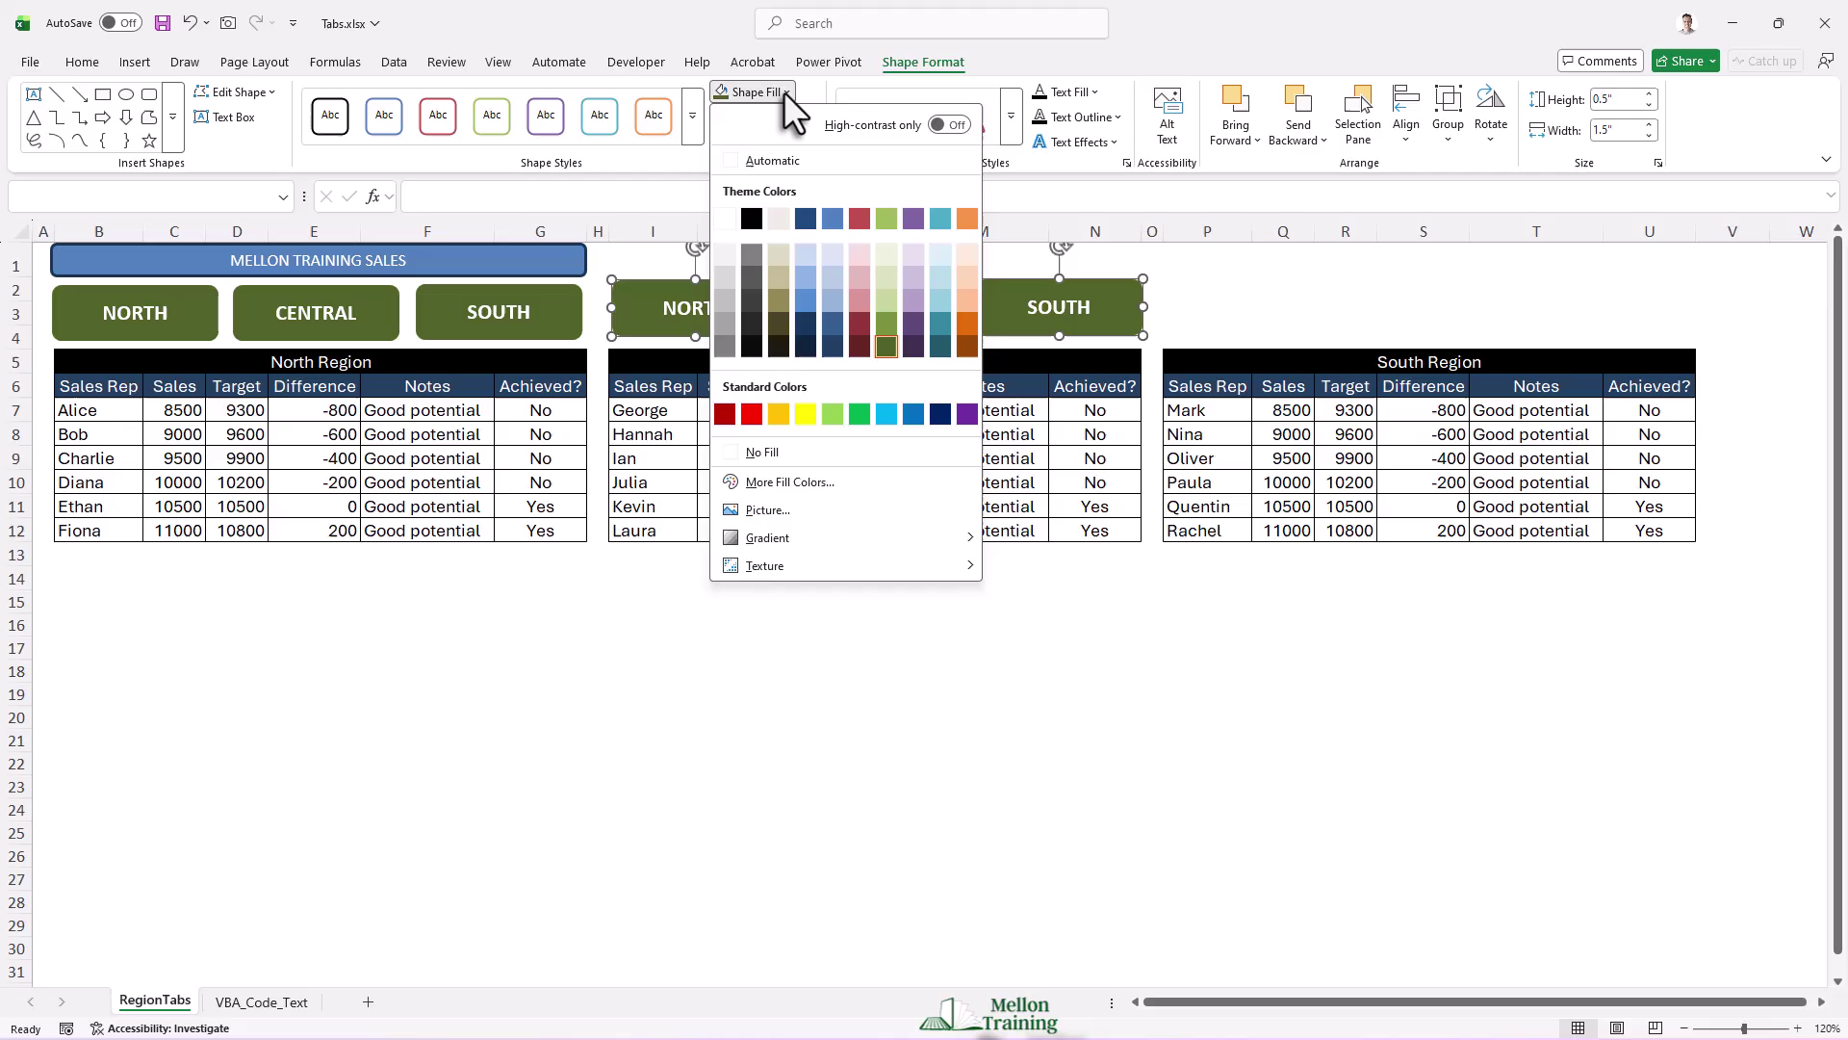
click(888, 281)
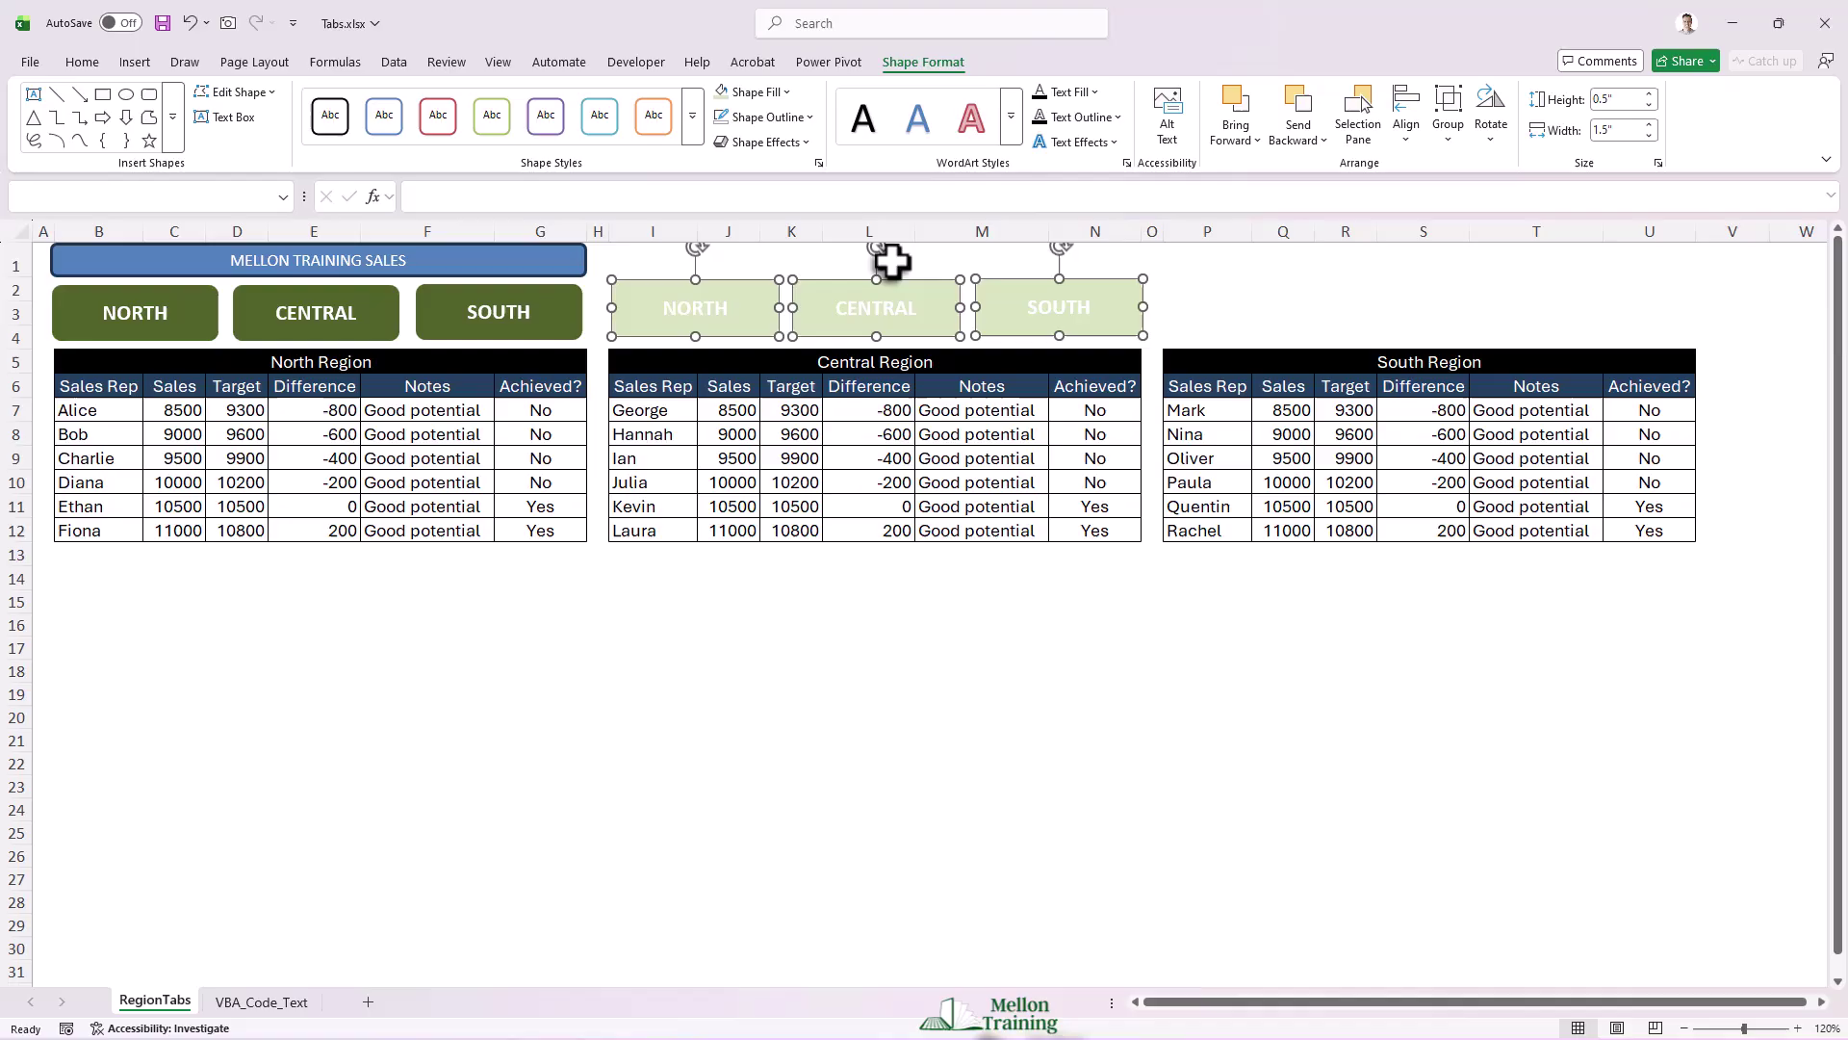
Name the dark NORTH shape North_On and its pale copy North_Off via the Name Box.
click(211, 287)
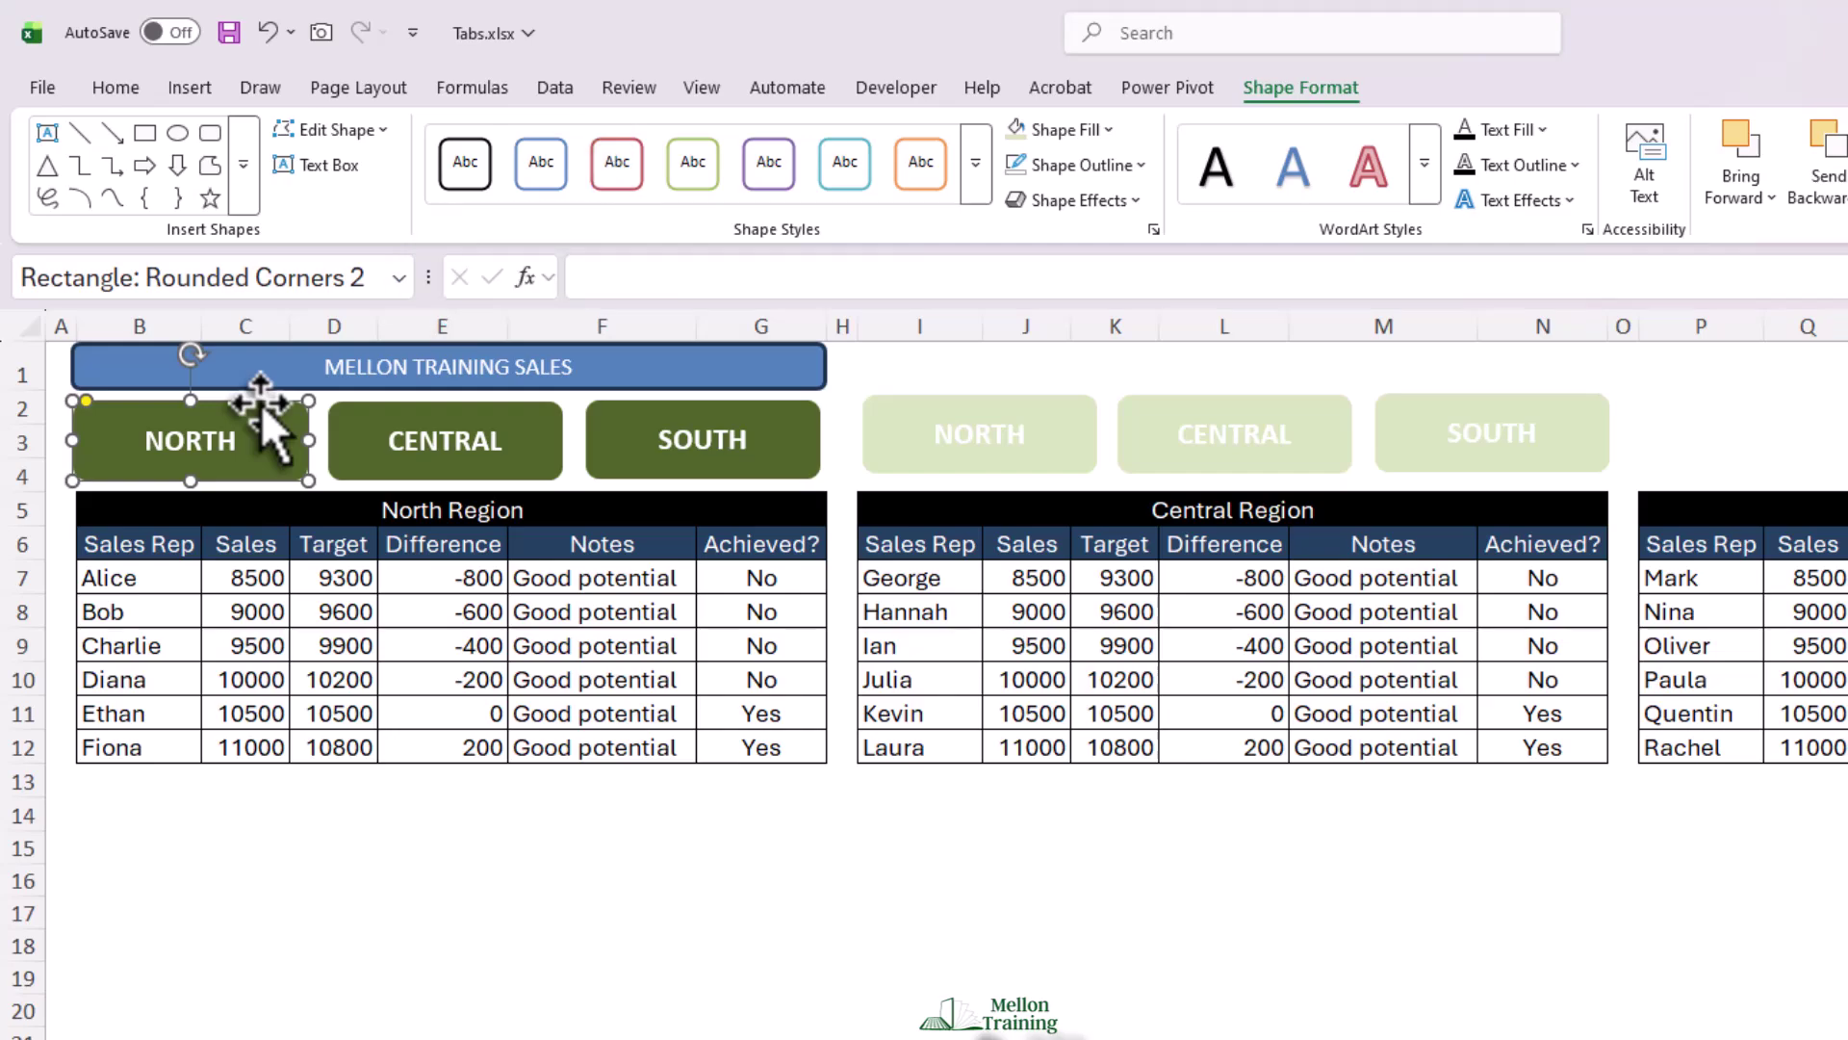
click(262, 289)
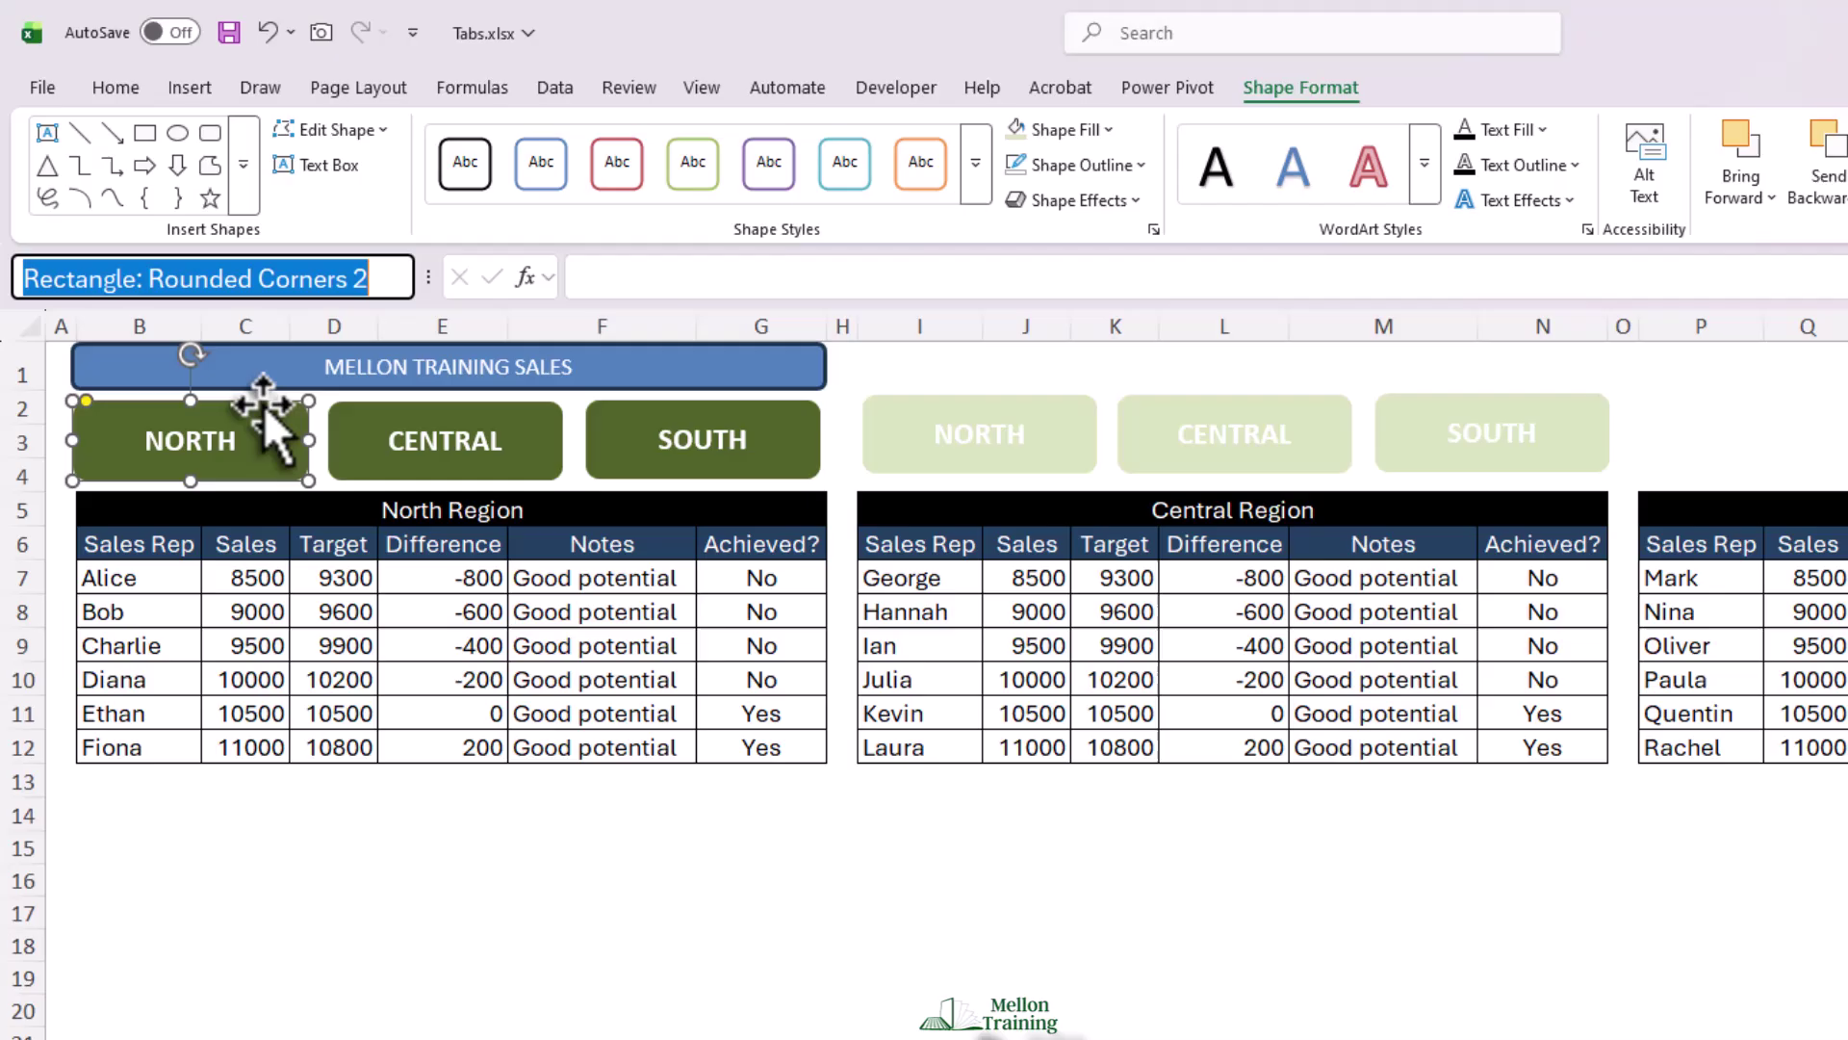
text(North)
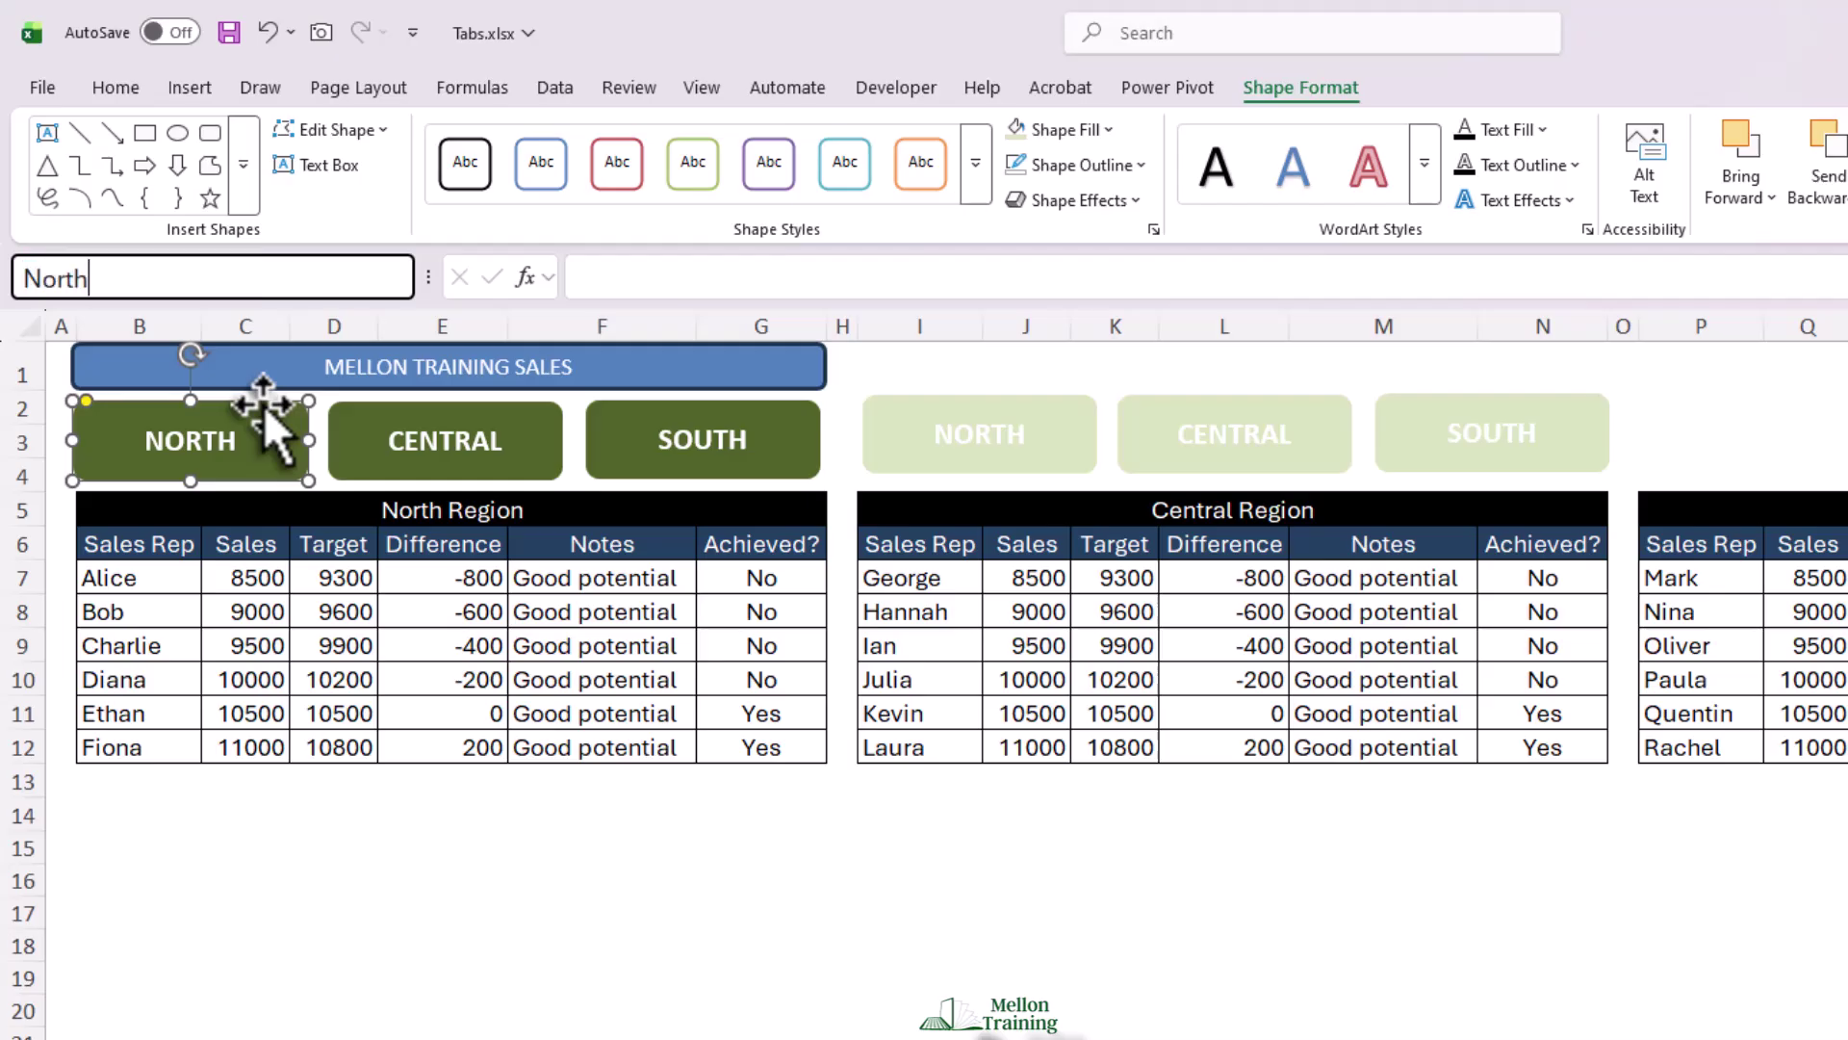
text(_ON)
key(BackSpace)
text(n)
key(Return)
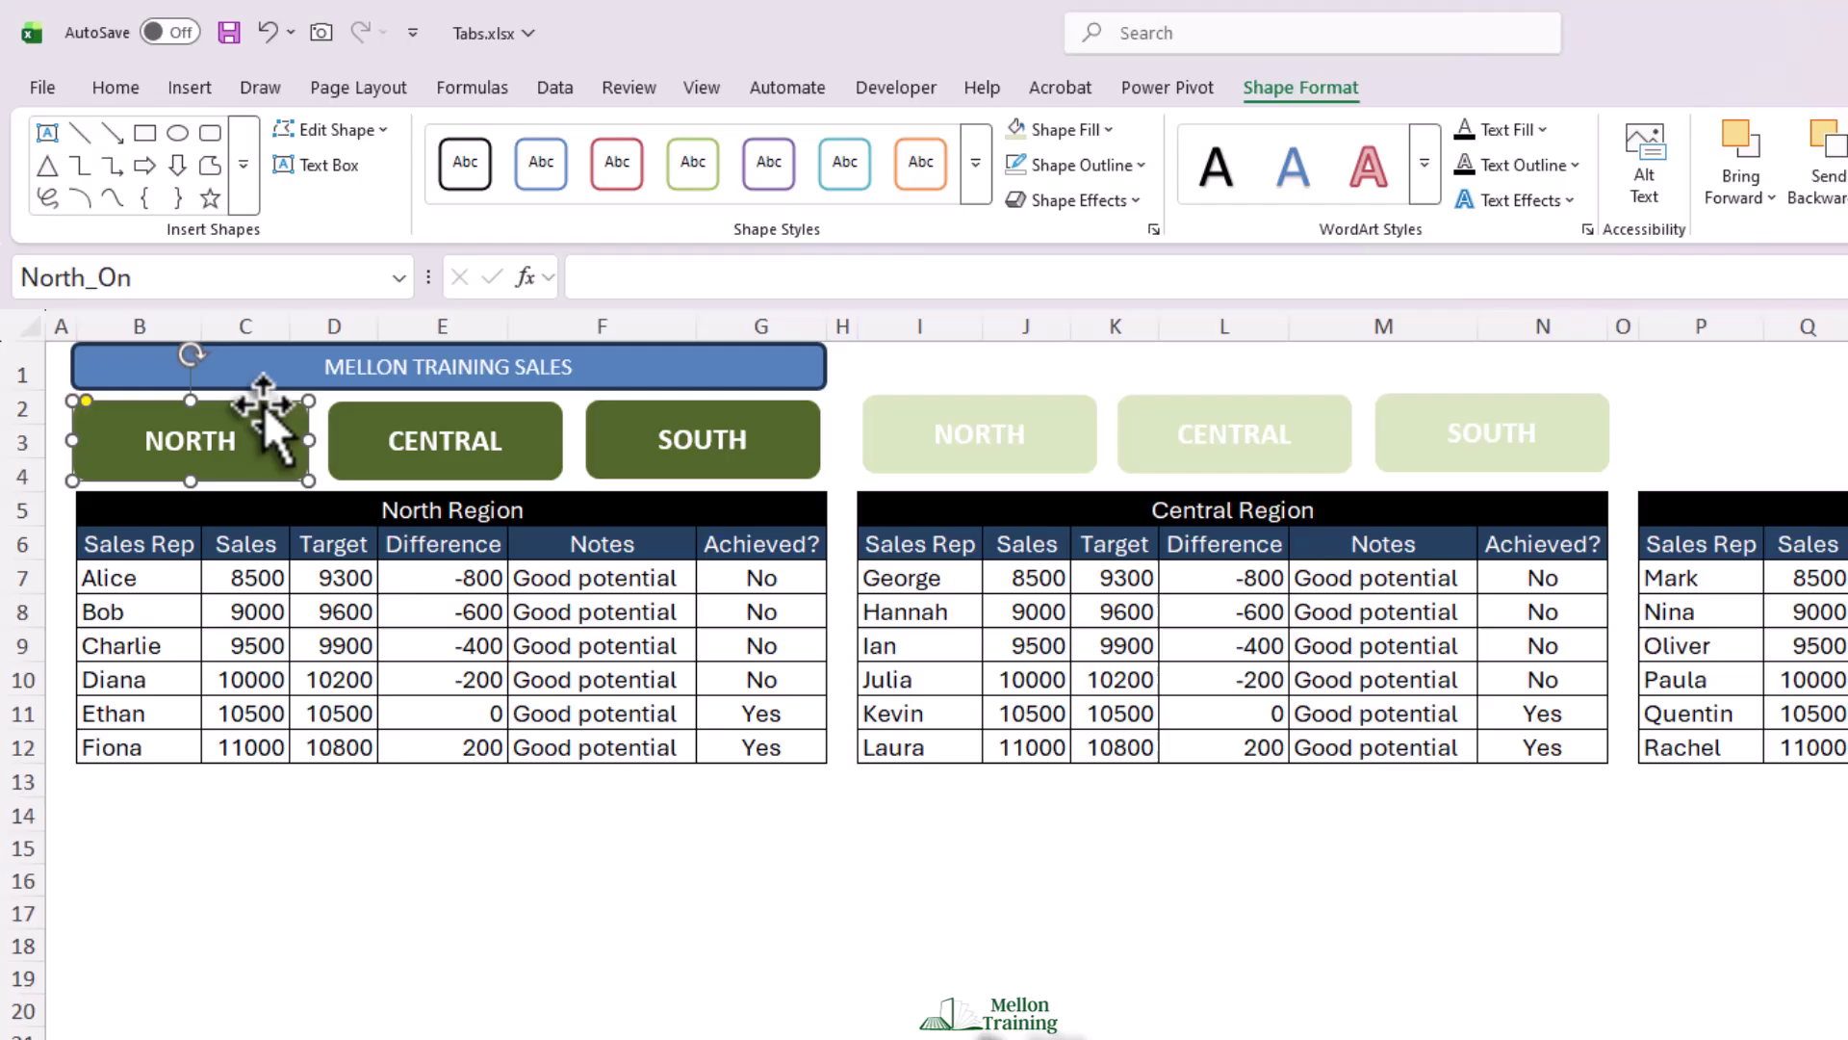
click(913, 395)
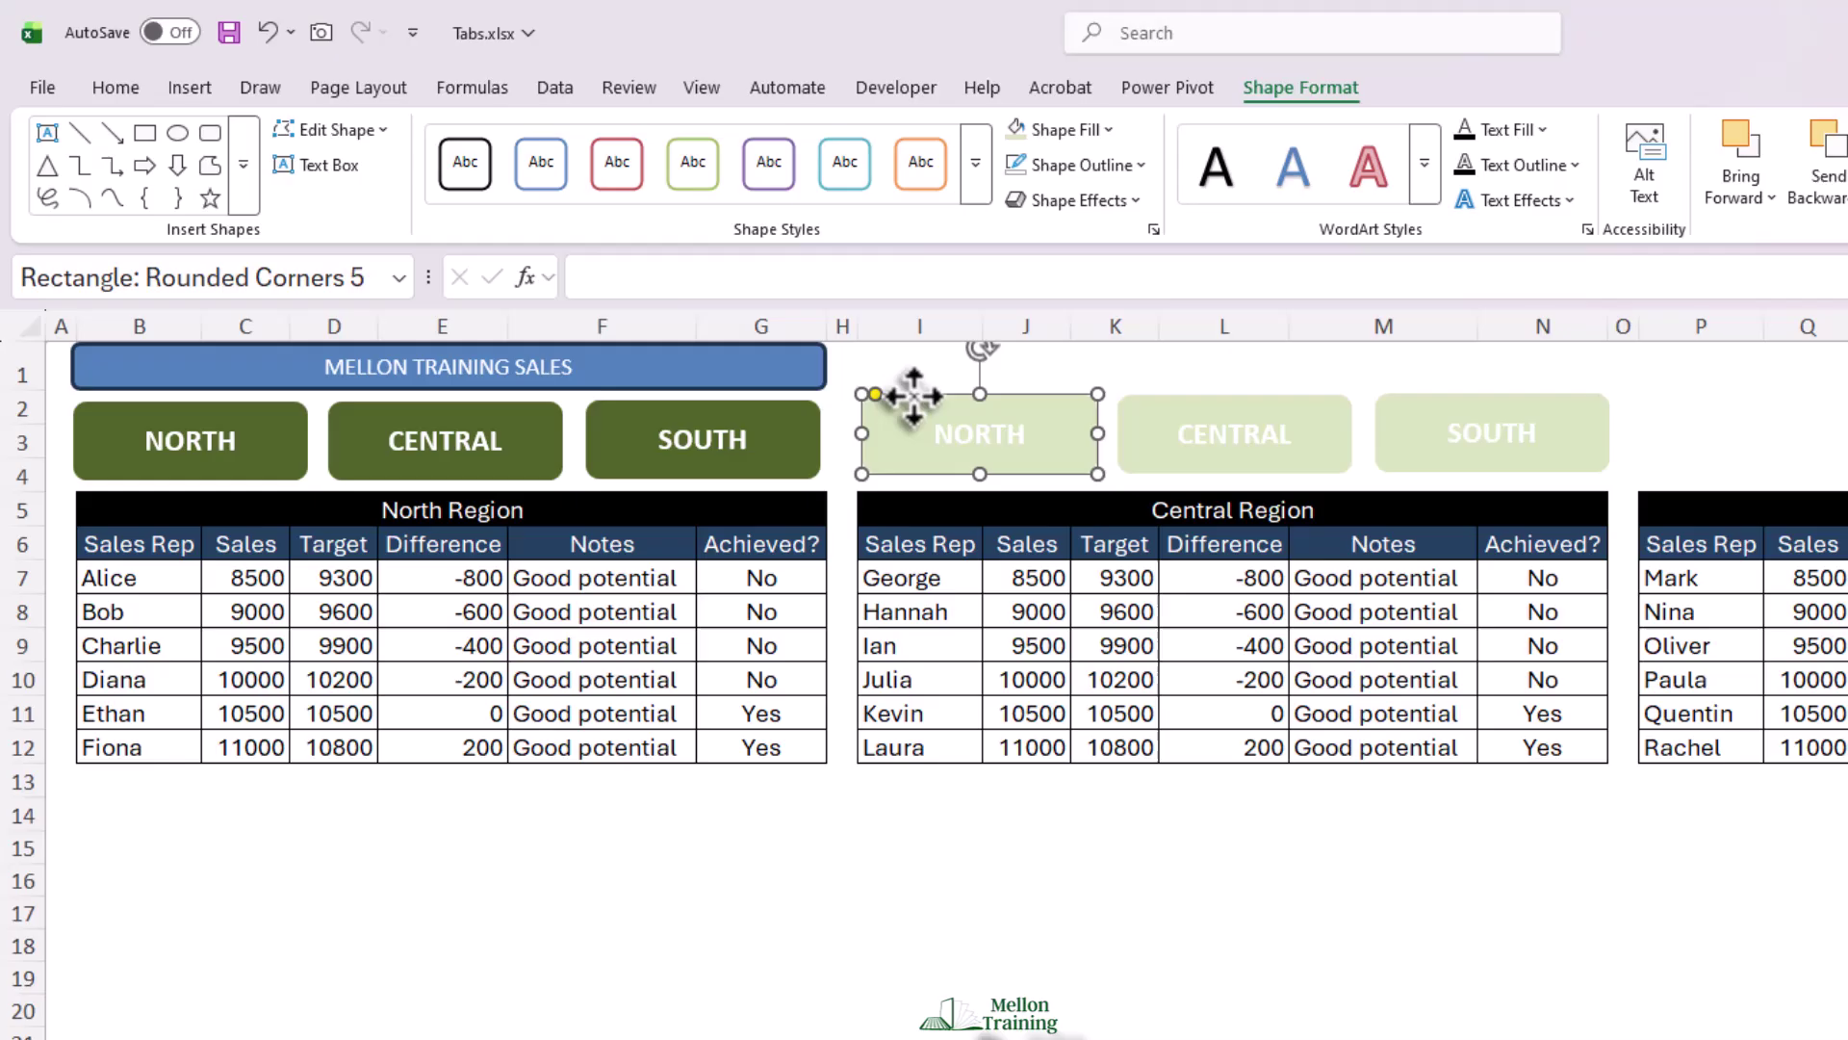
click(205, 279)
text(North)
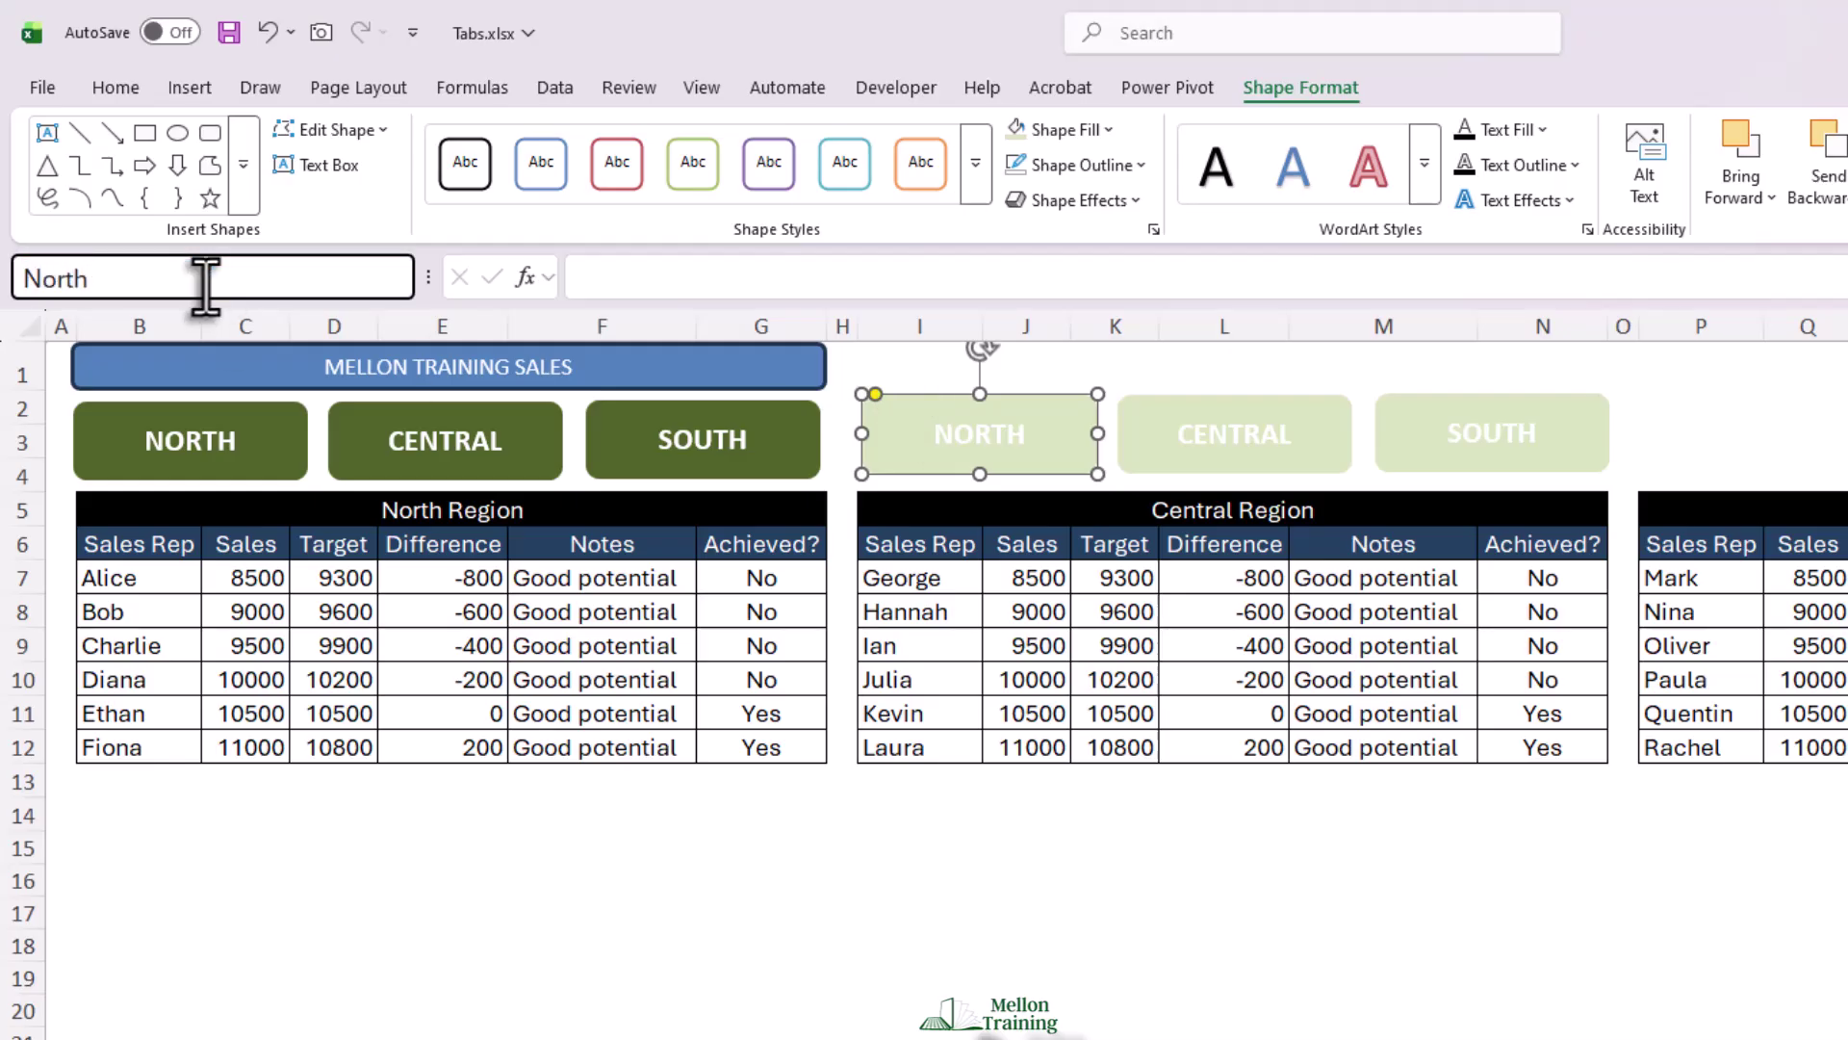
text(_Off)
key(Return)
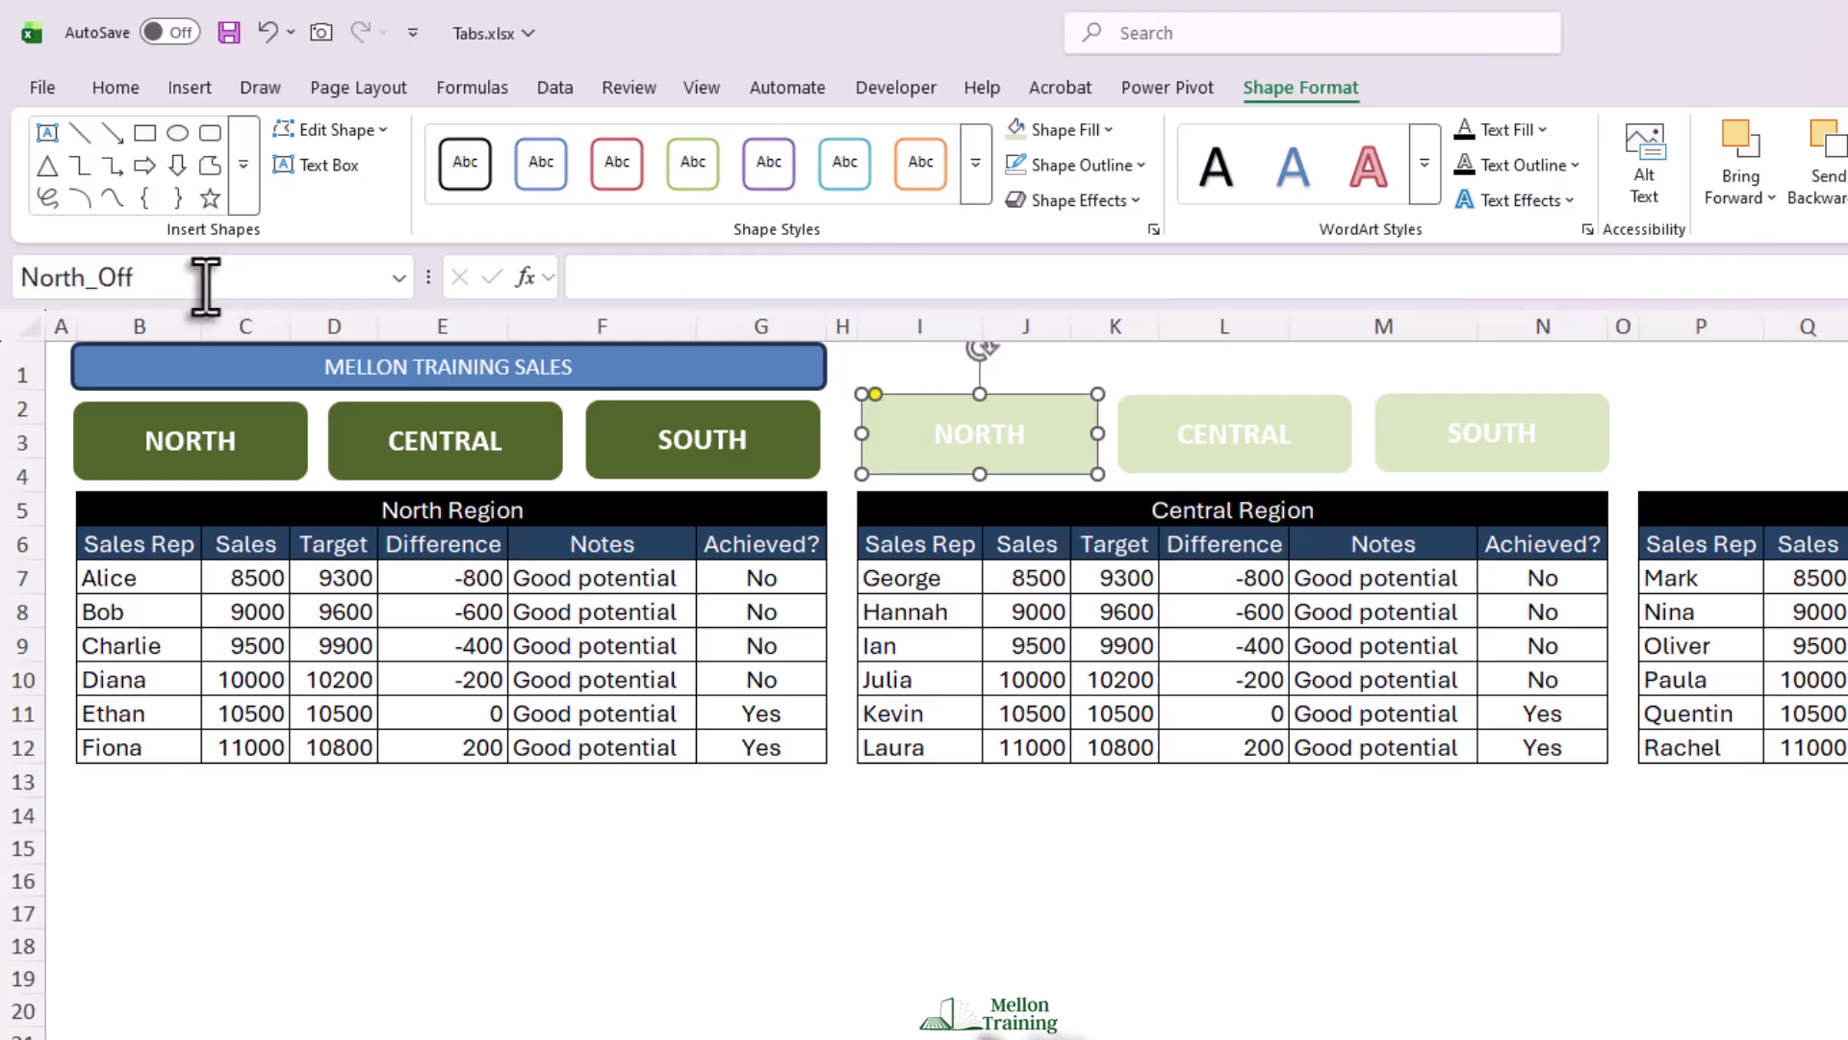
Name the dark CENTRAL shape Central_On and its pale copy Central_Off.
click(434, 406)
click(253, 279)
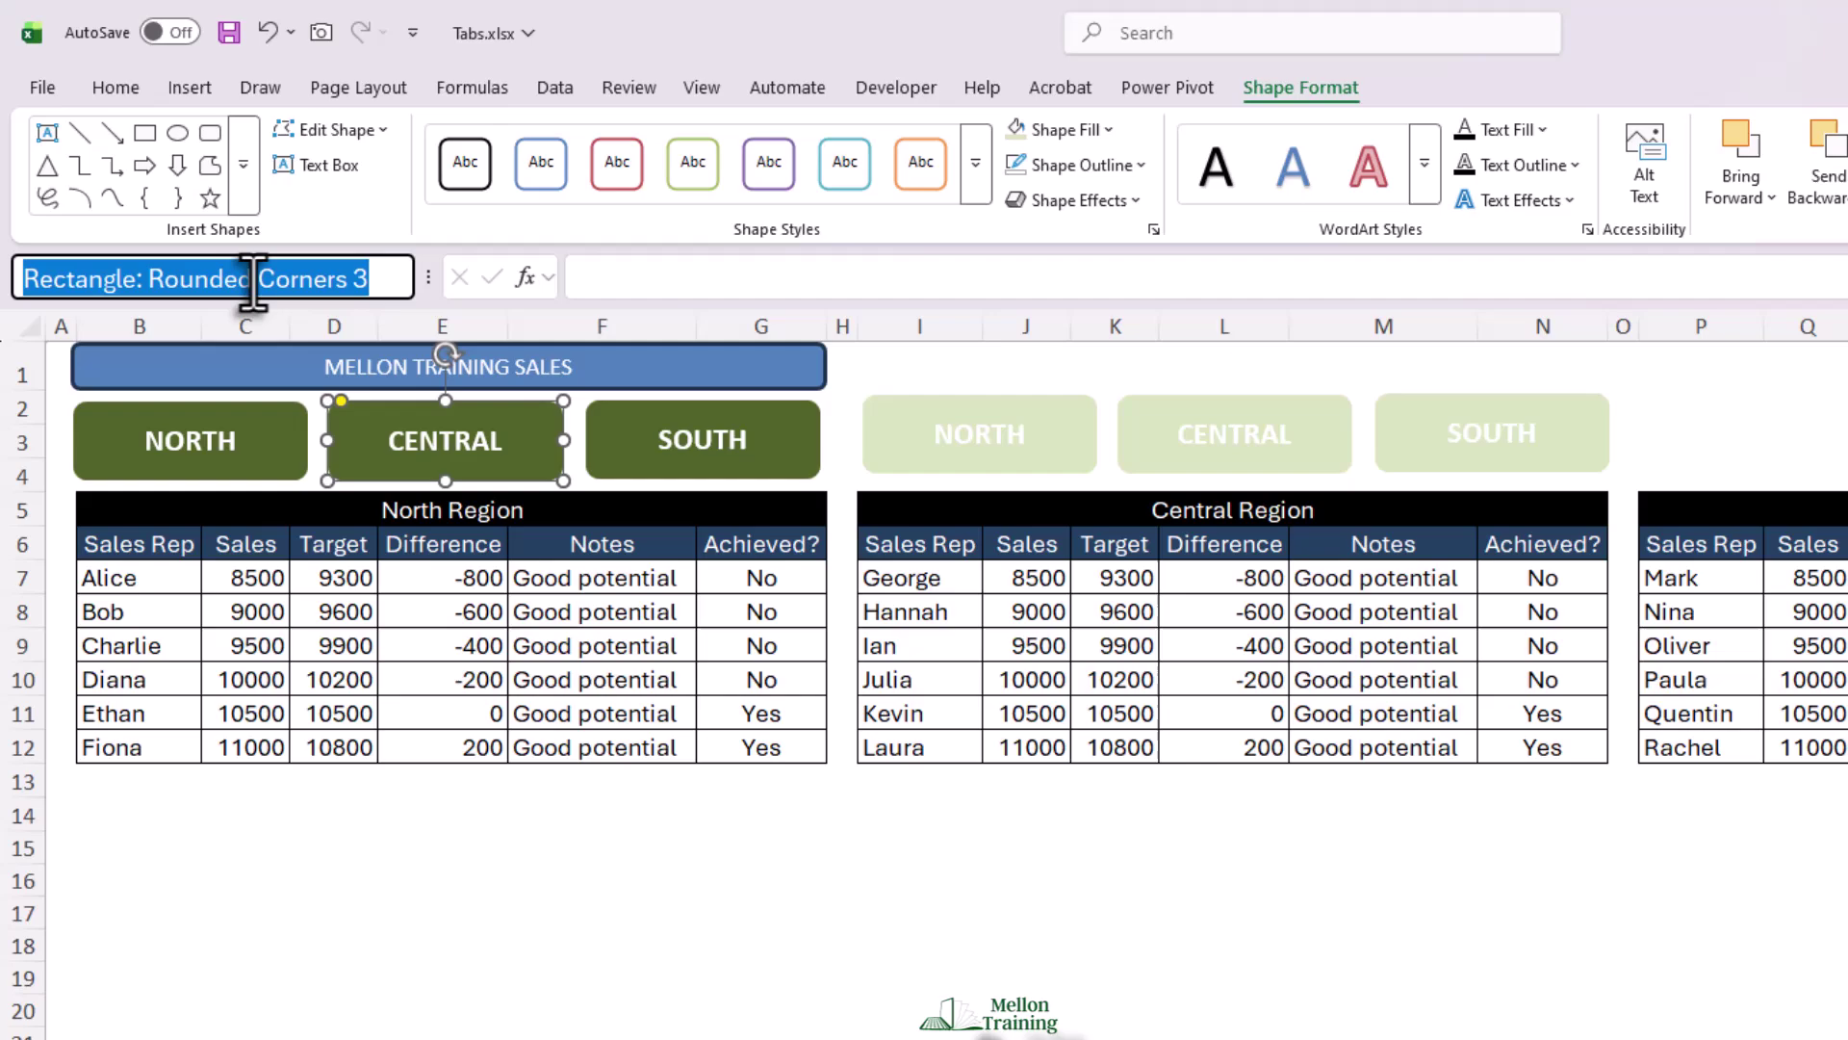
text(Central)
key(Return)
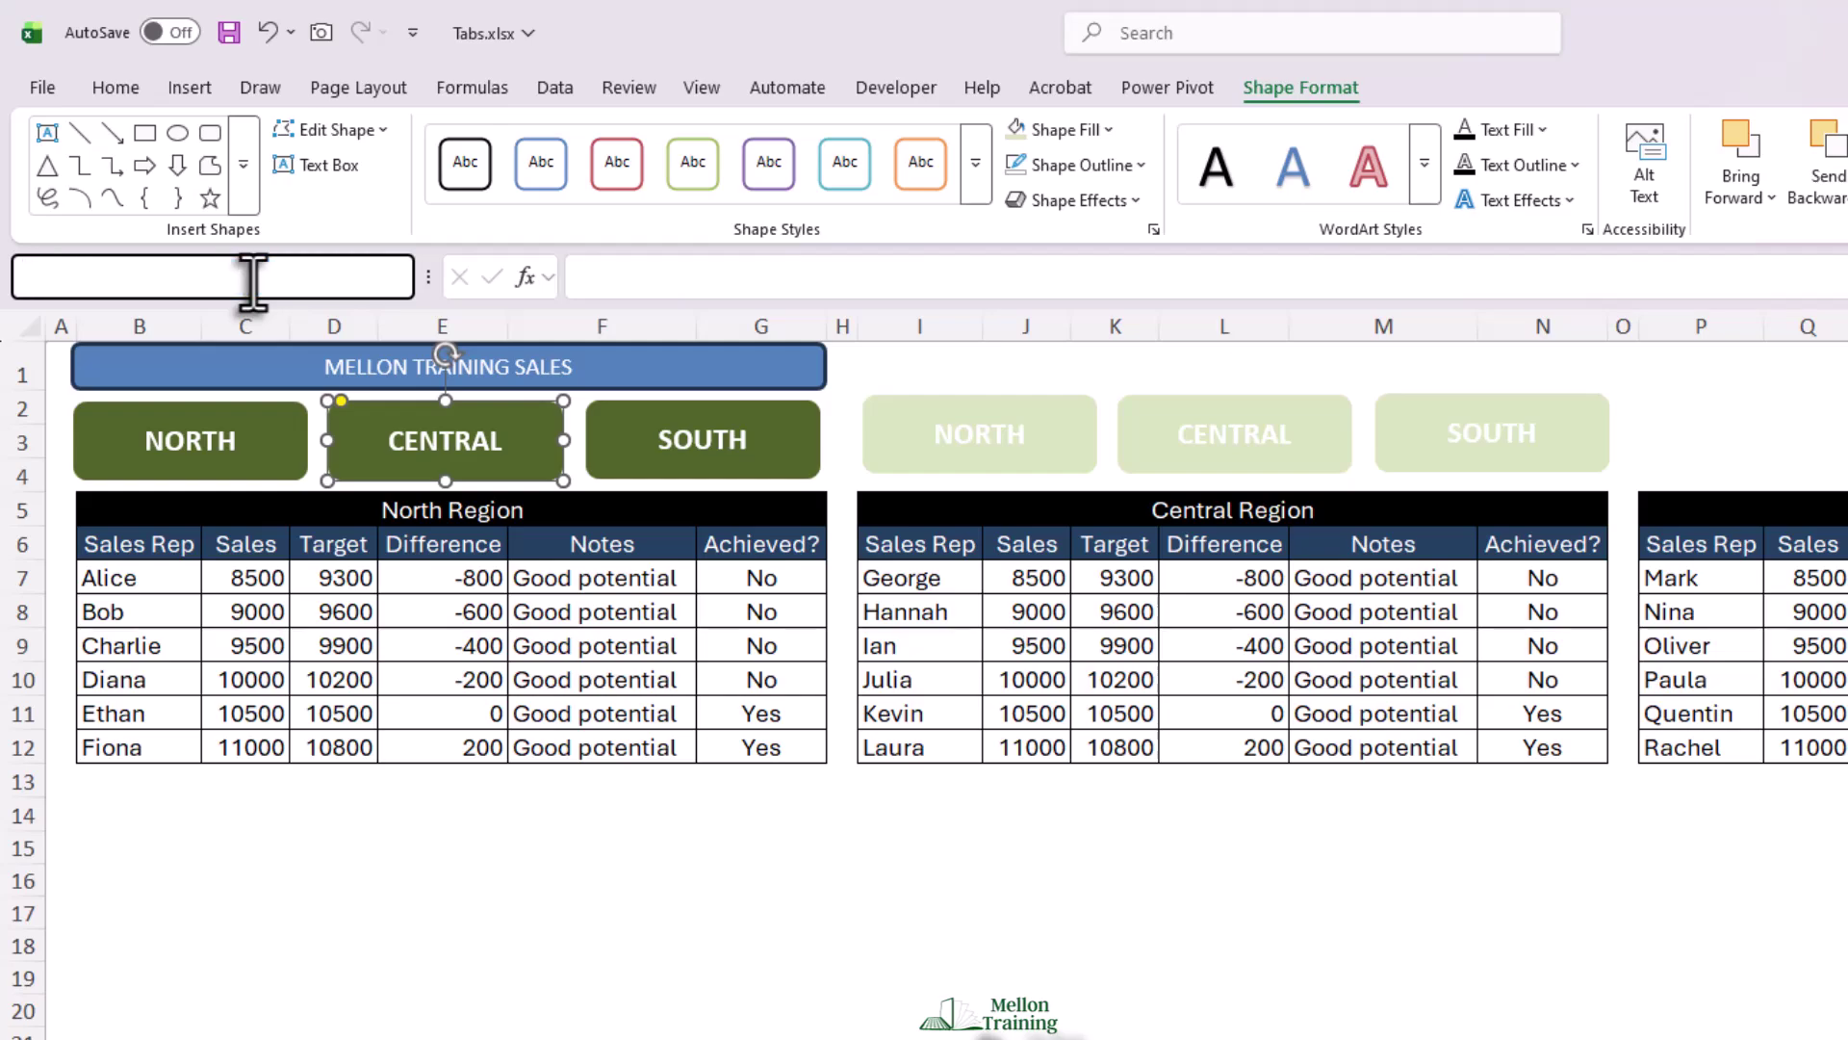
text(_On)
key(Return)
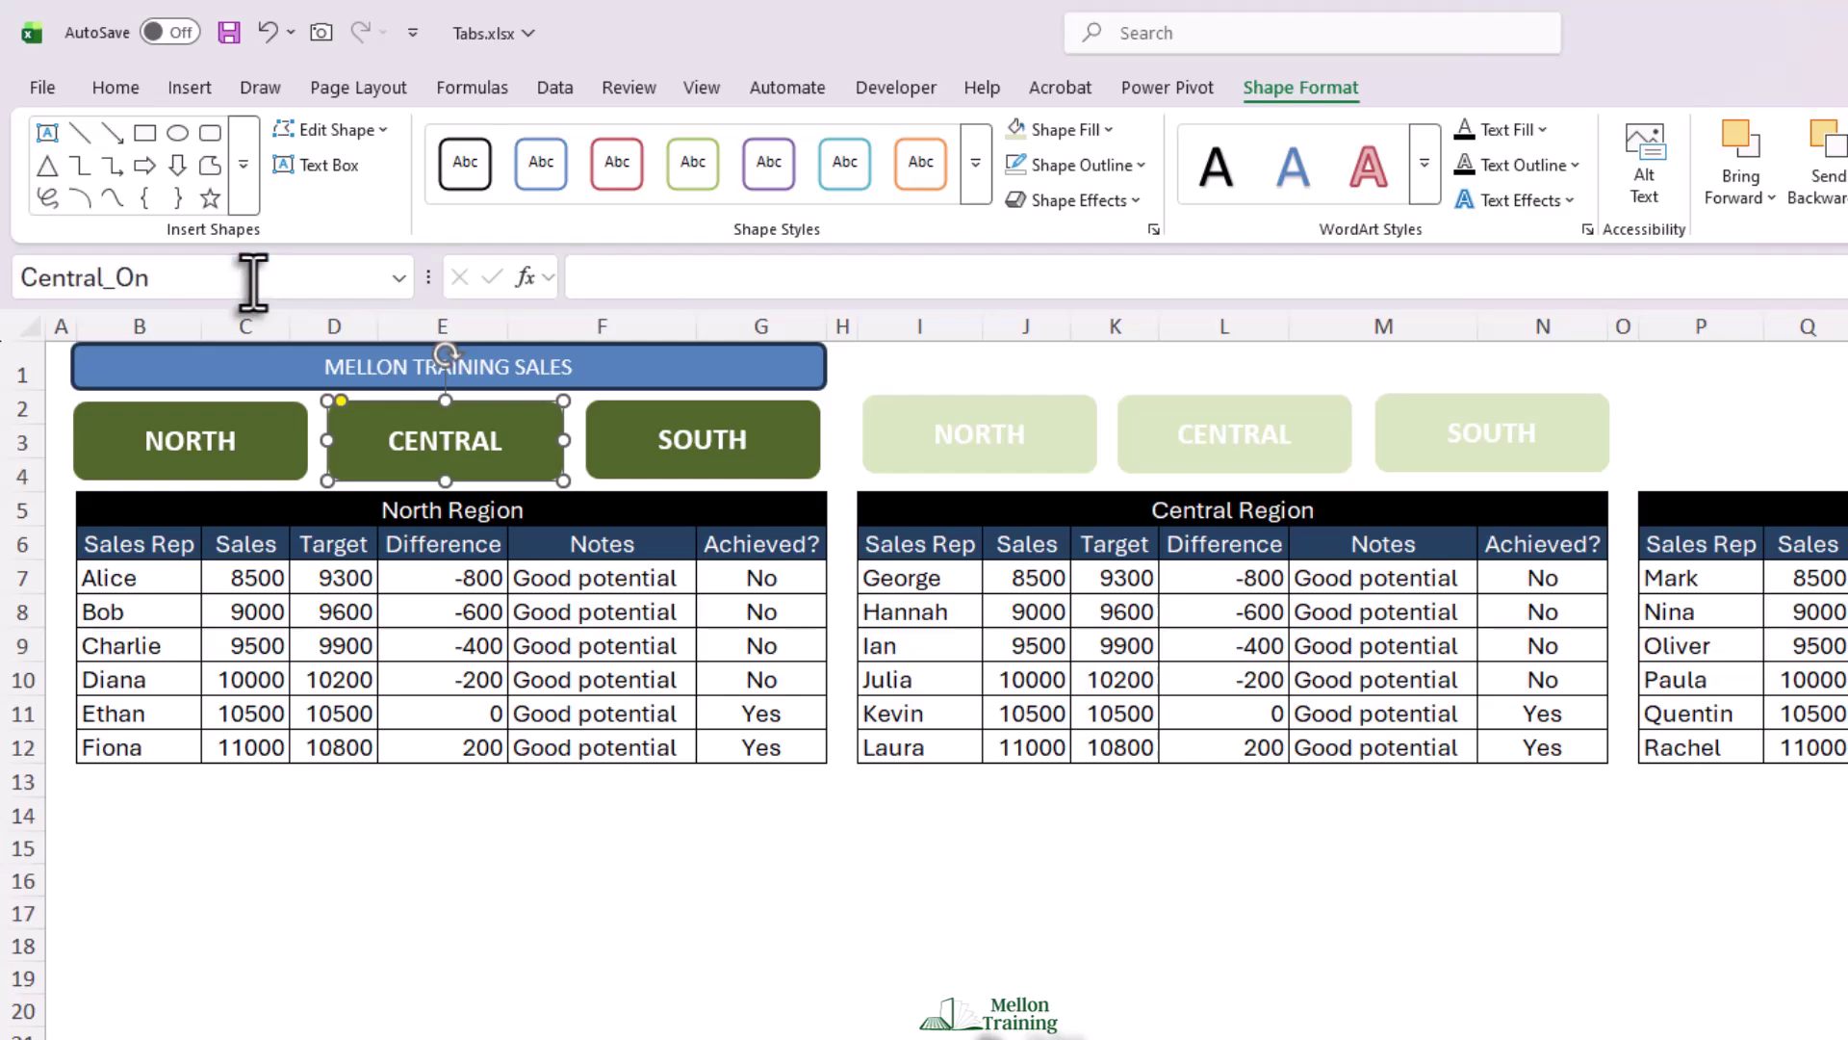
click(1225, 413)
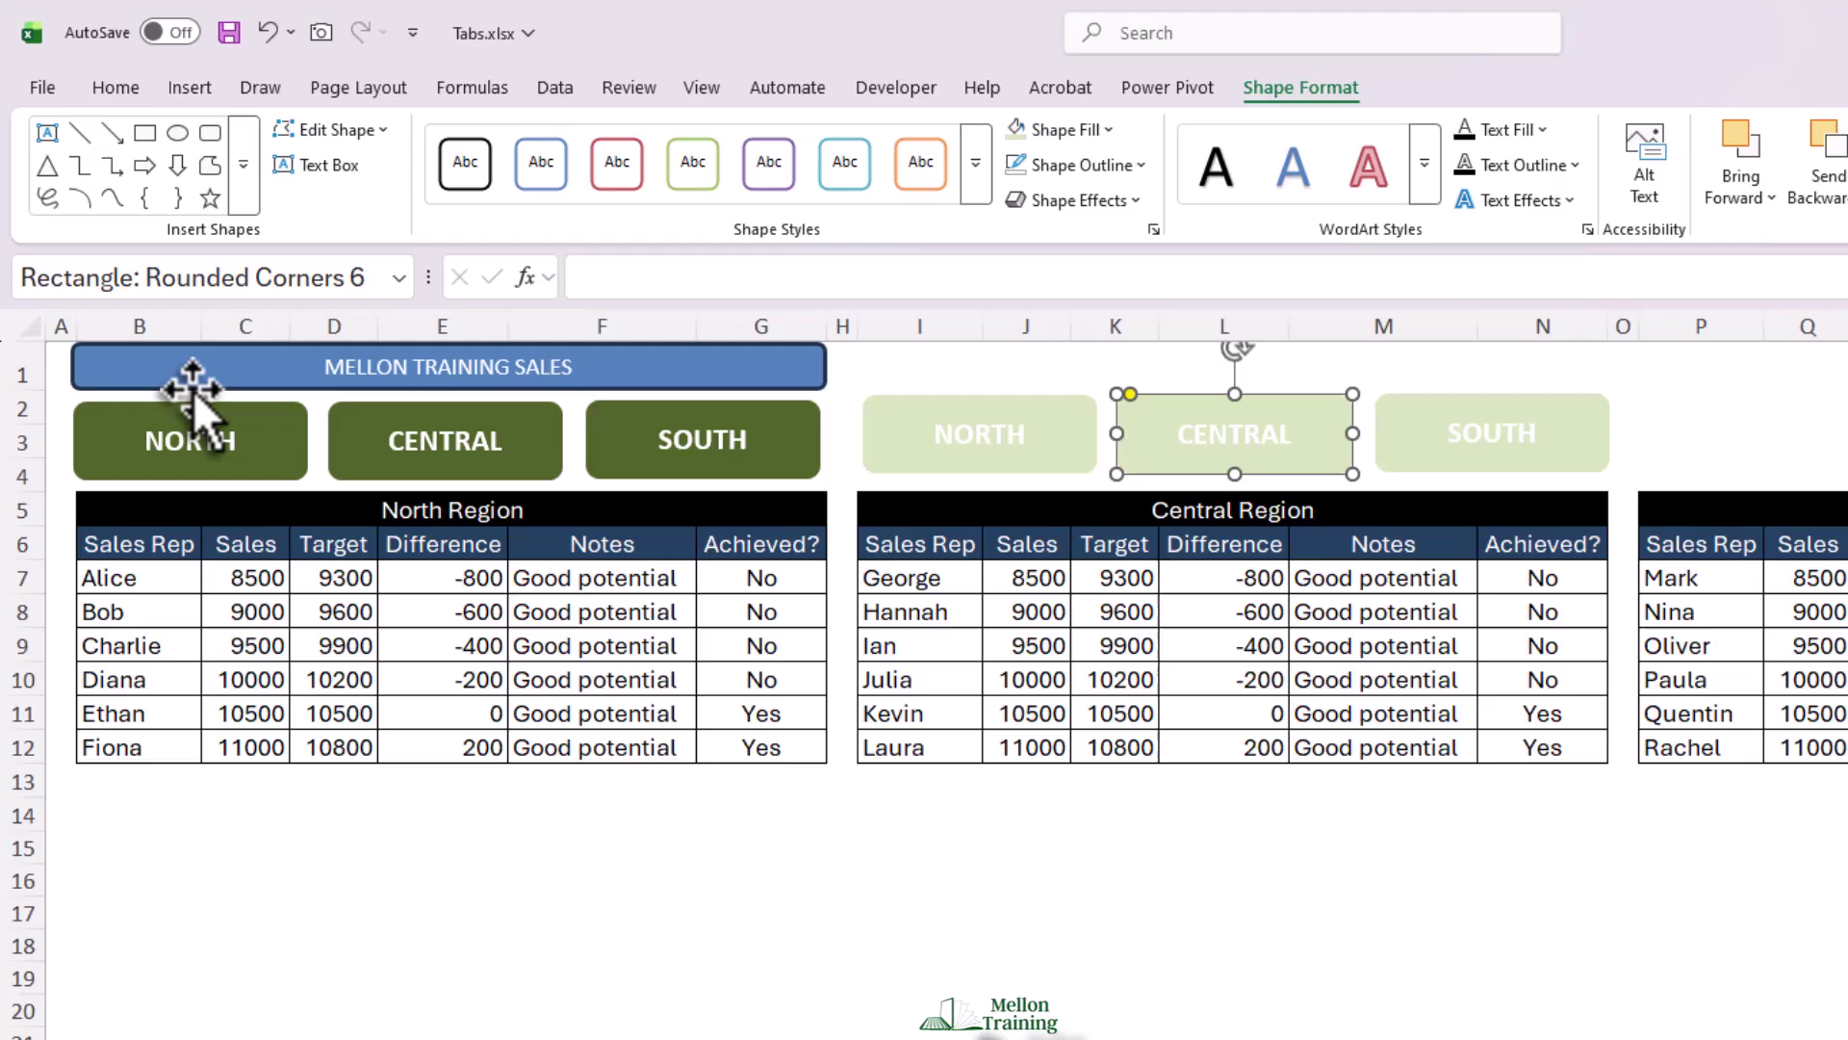
click(193, 277)
text(Central_Off)
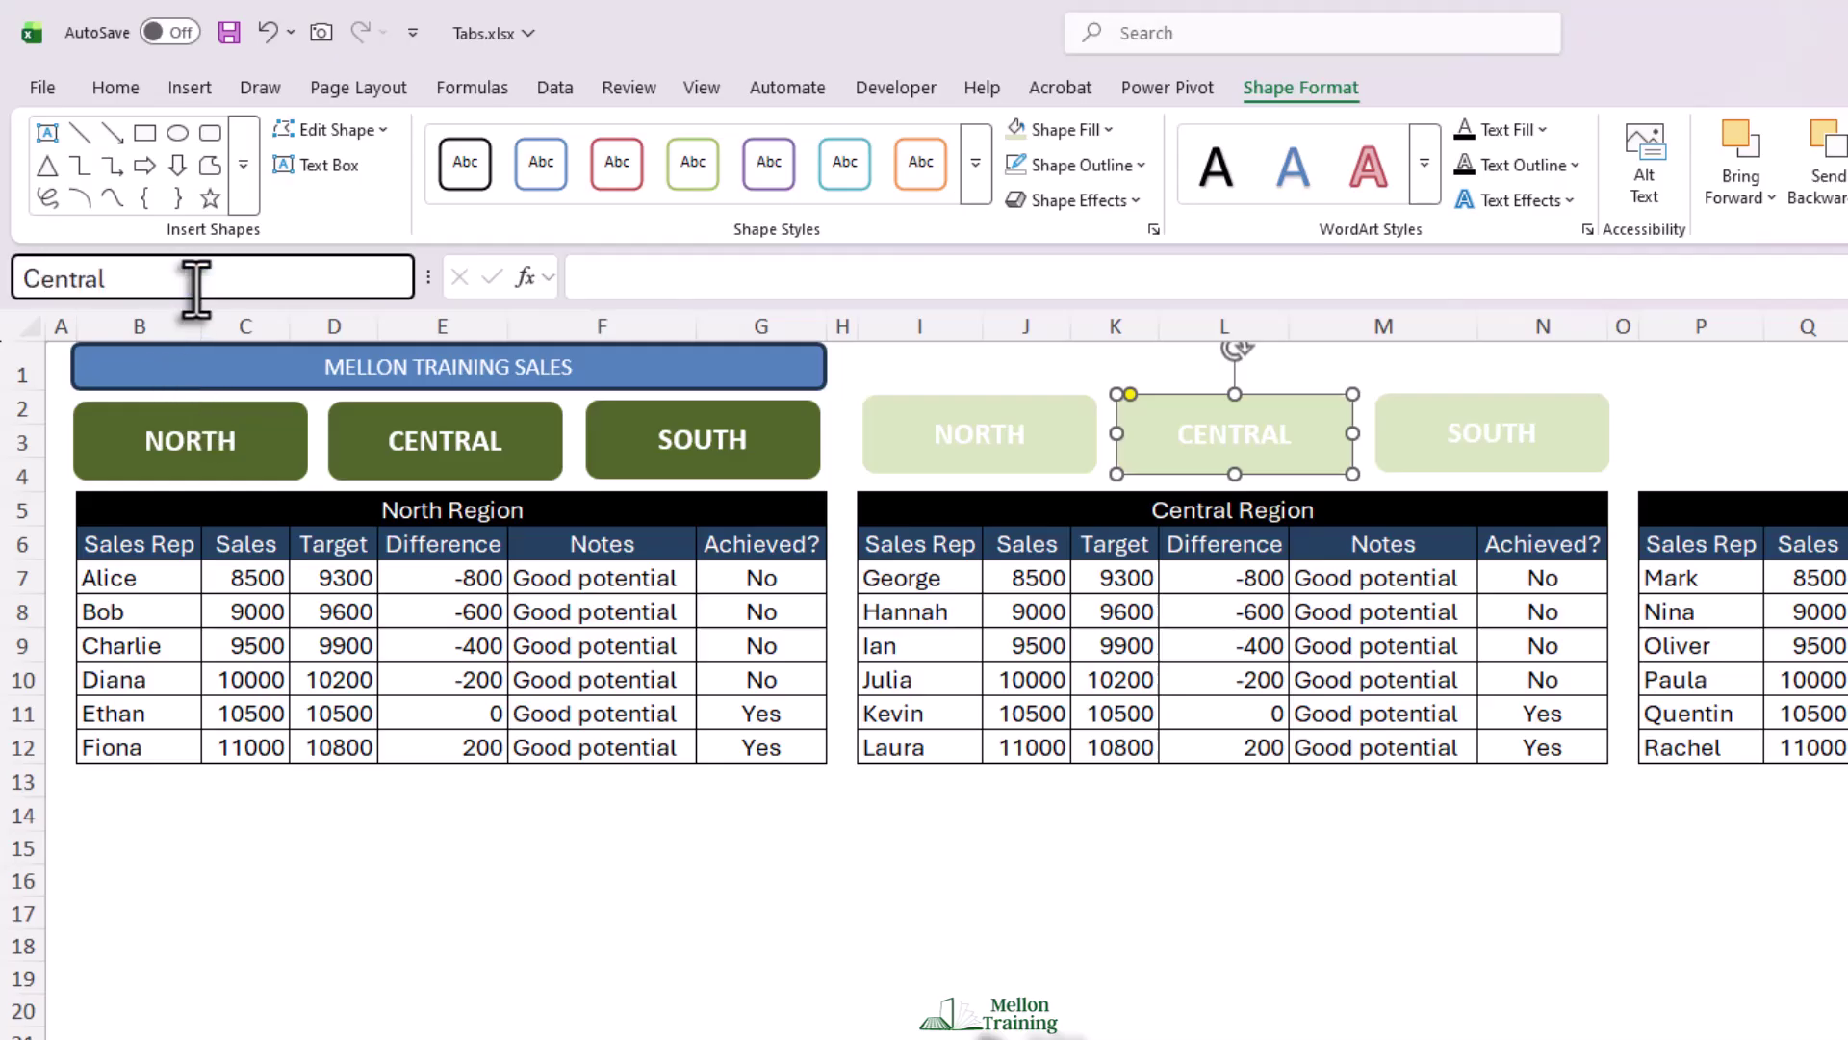
key(Return)
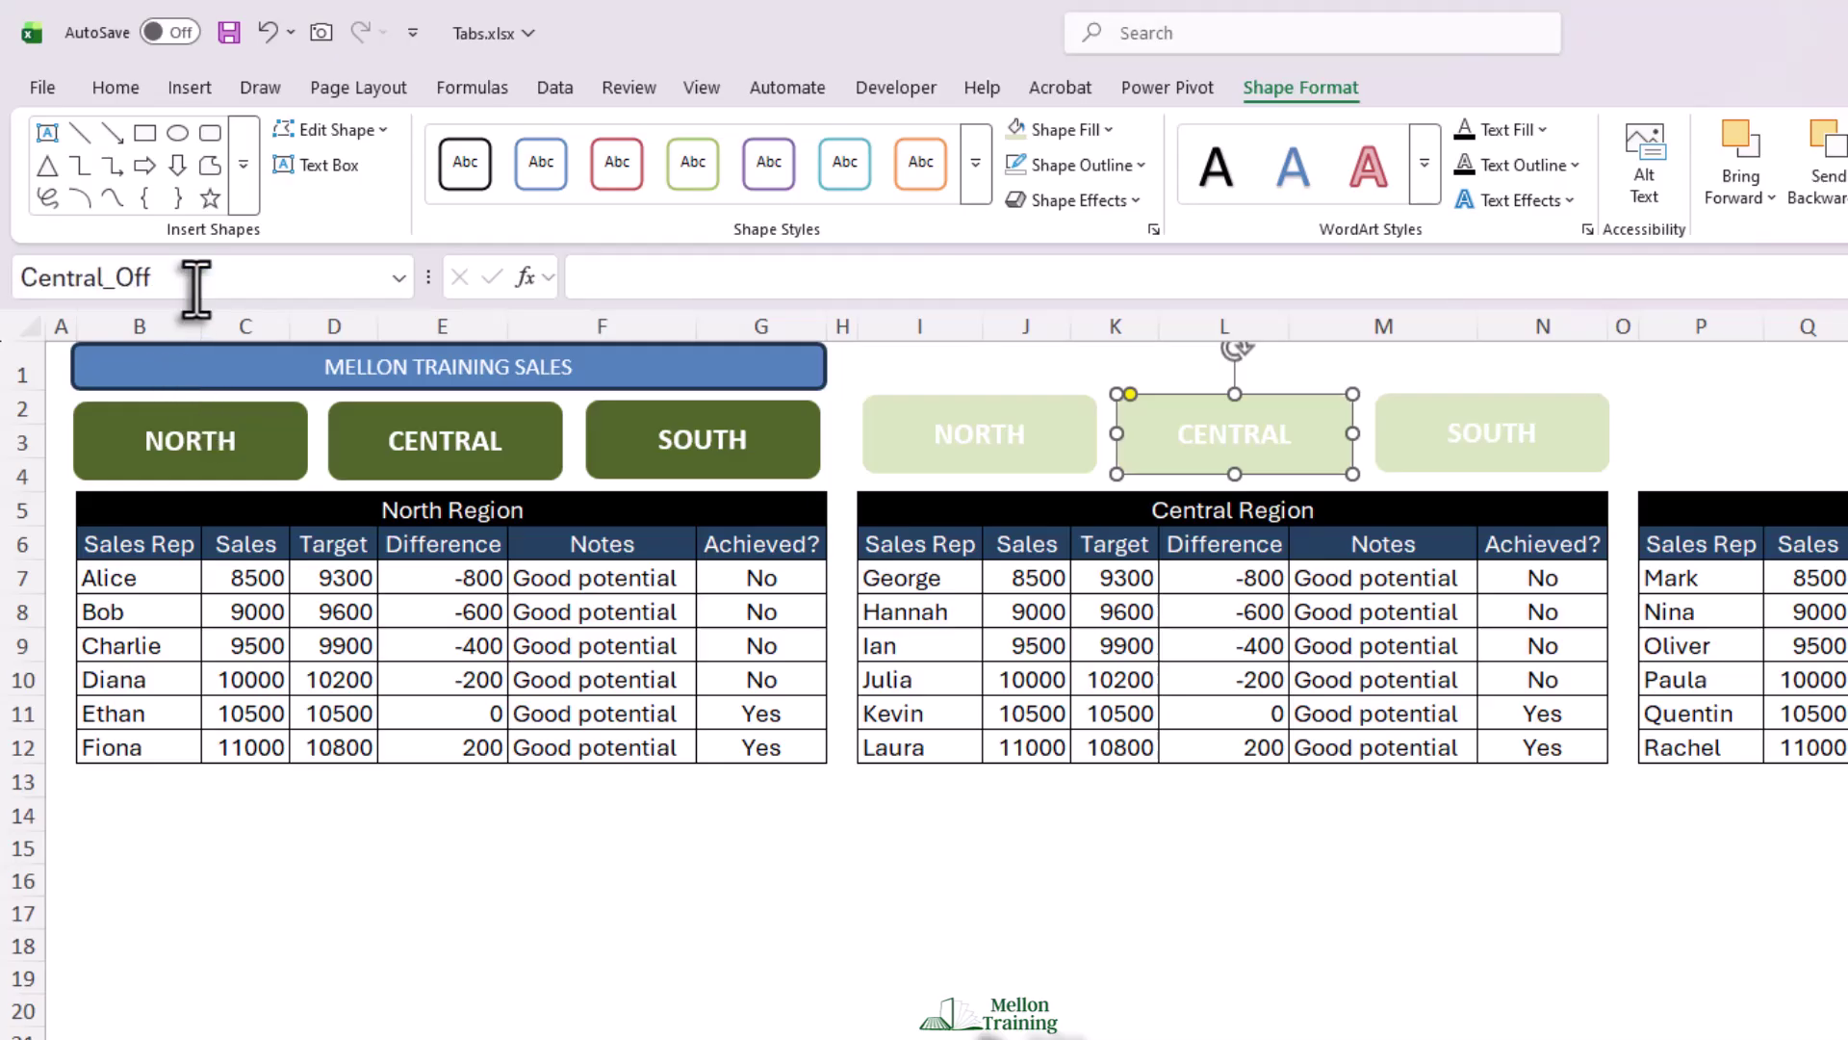
Name the dark SOUTH shape South_On and its pale copy South_Off.
click(776, 404)
click(363, 281)
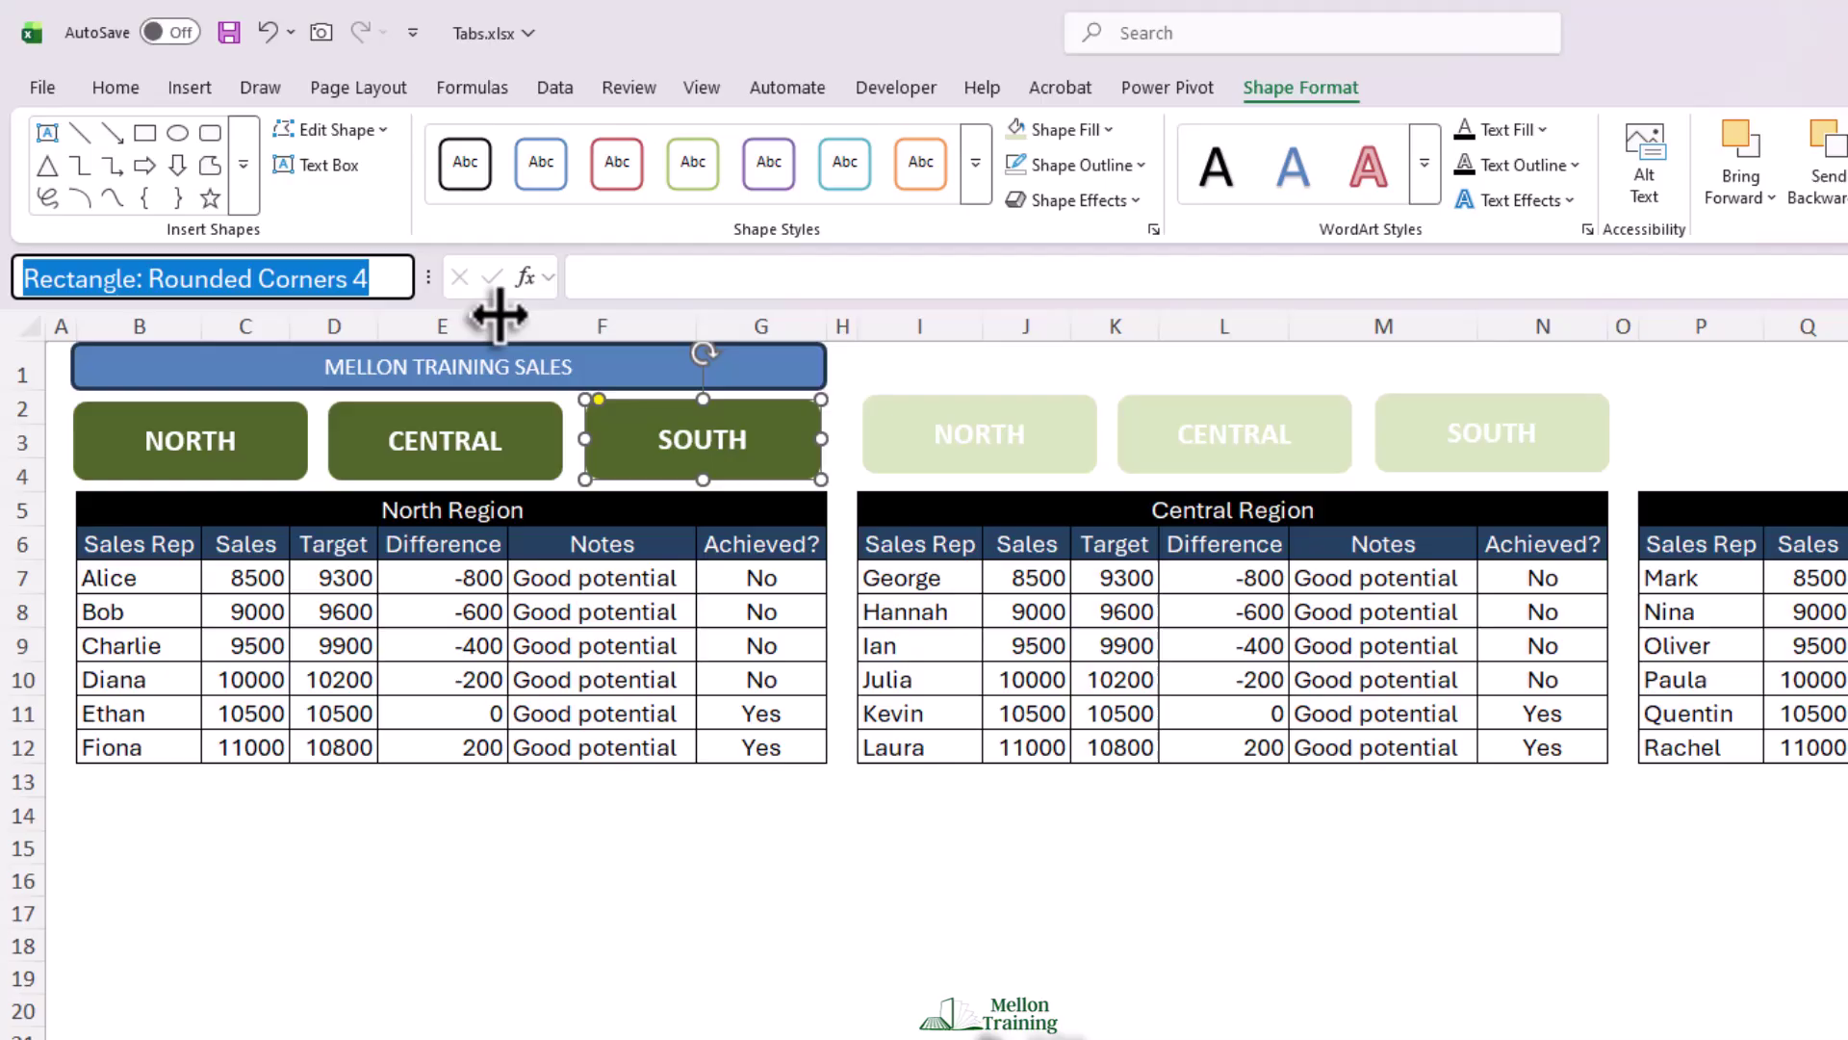
text(South_O)
key(Escape)
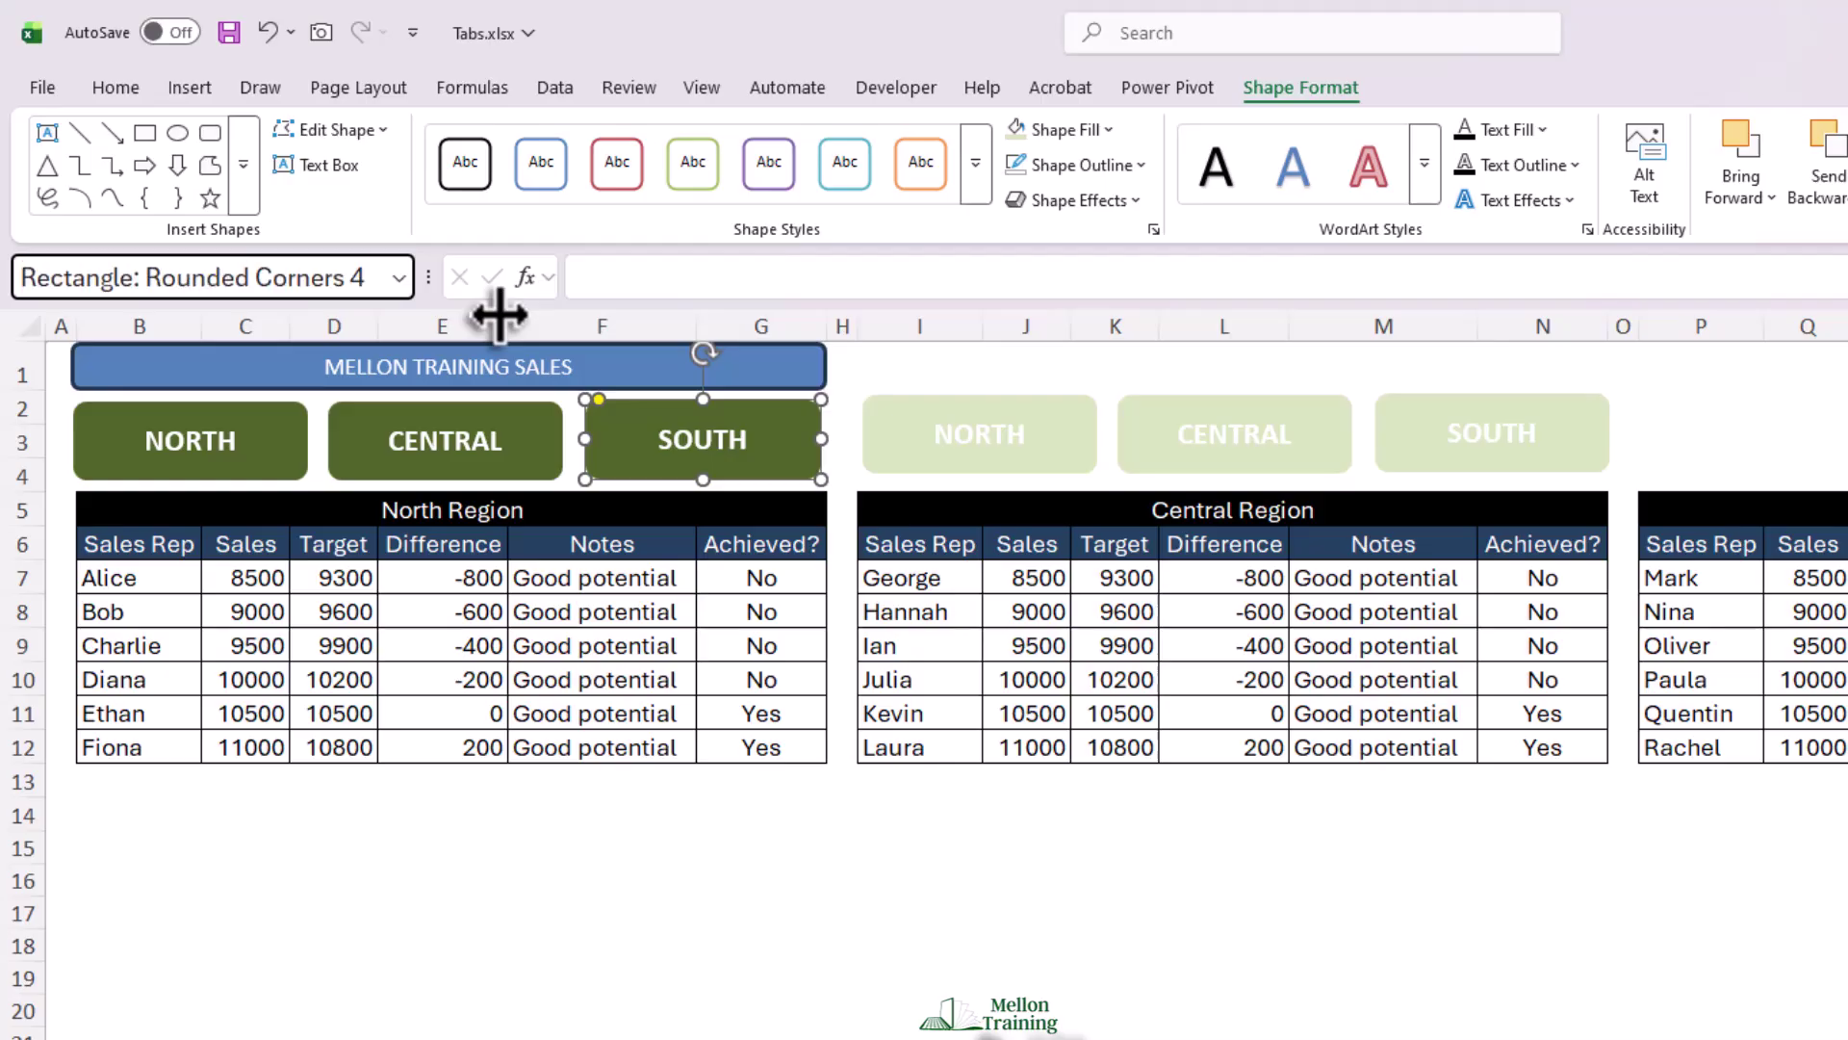
click(1485, 413)
click(262, 276)
text(S)
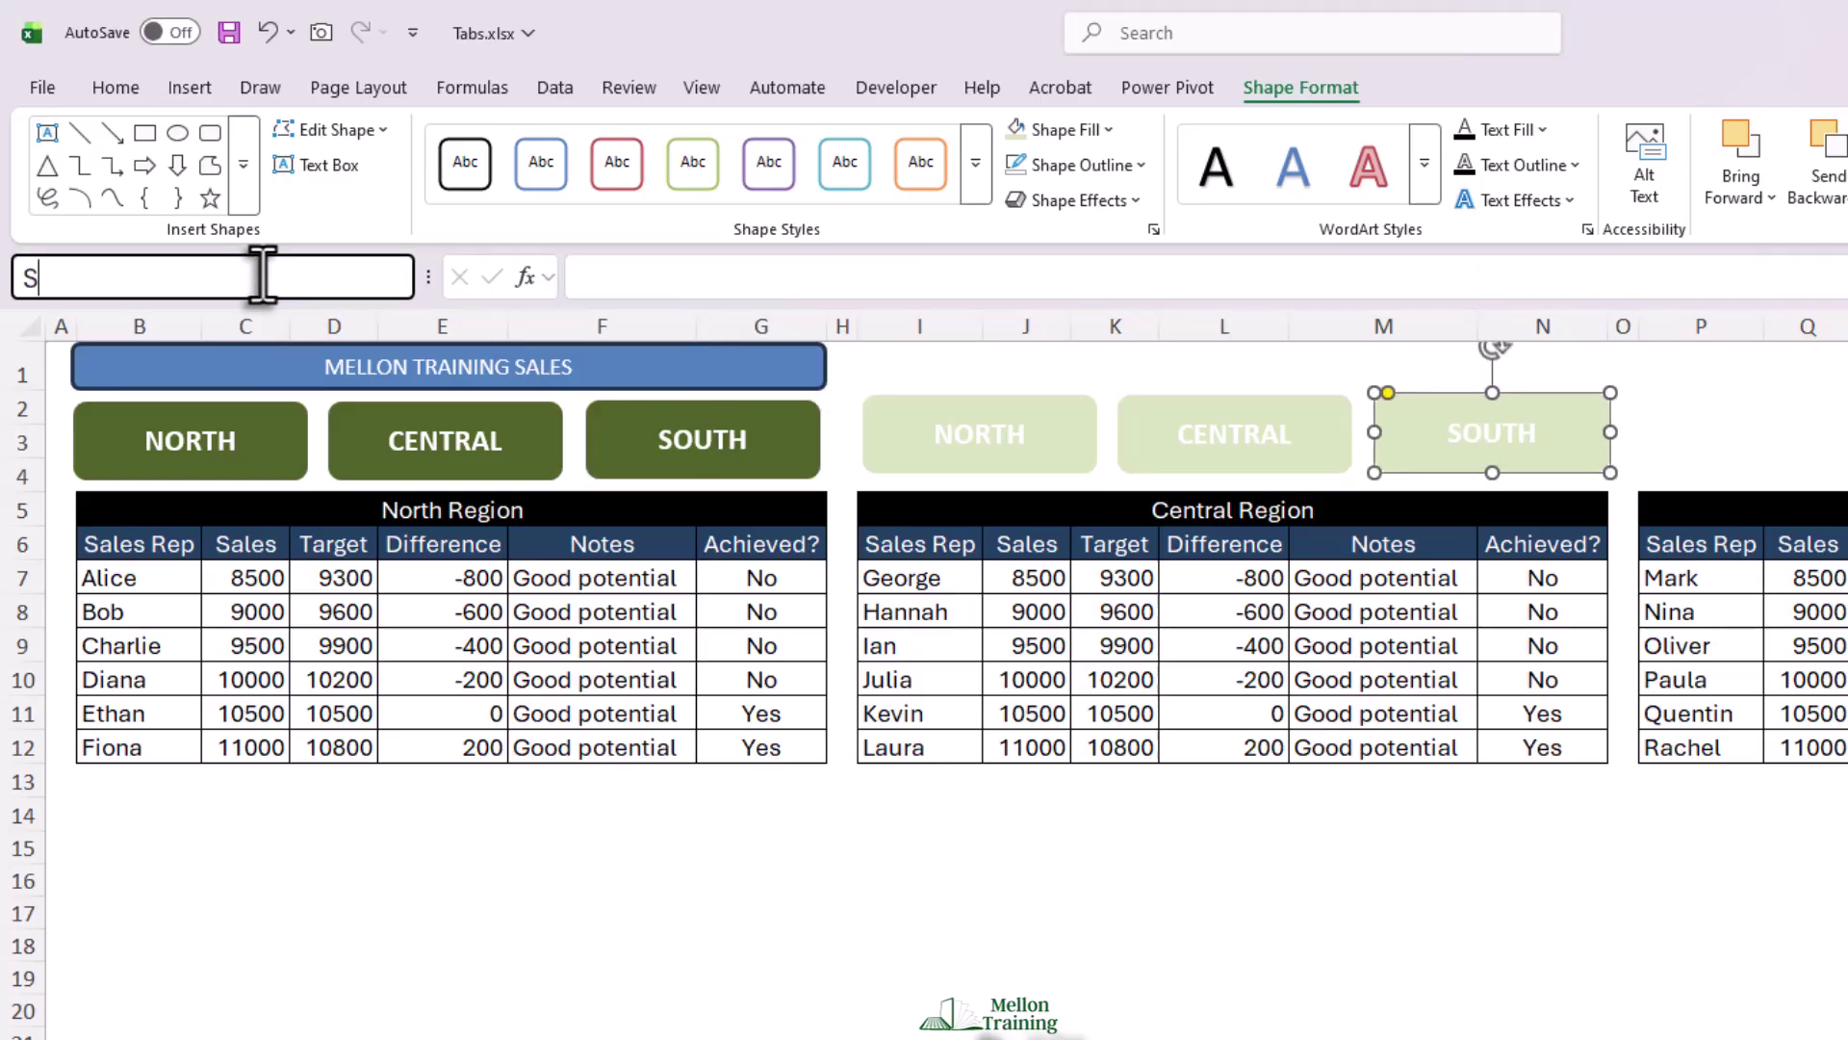
text(outh_Off)
key(Escape)
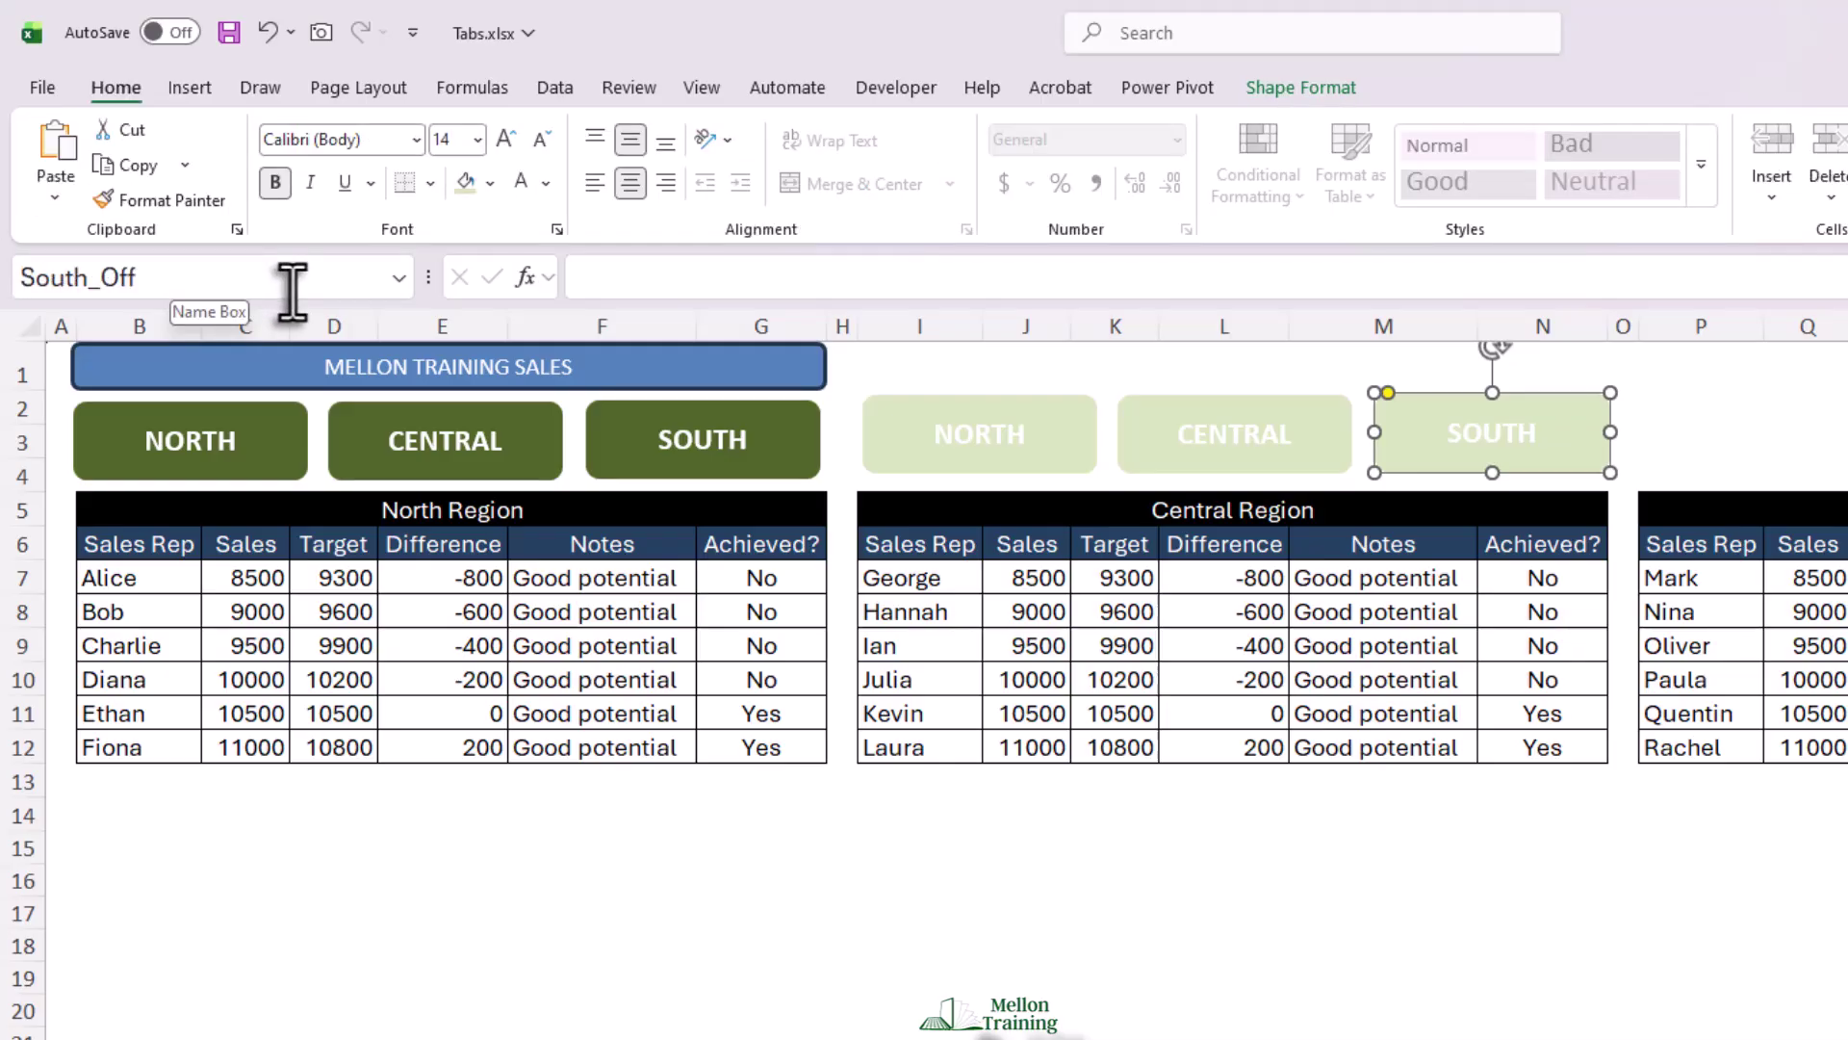
Open the Selection Pane from Page Layout to list all six named tab shapes.
click(377, 88)
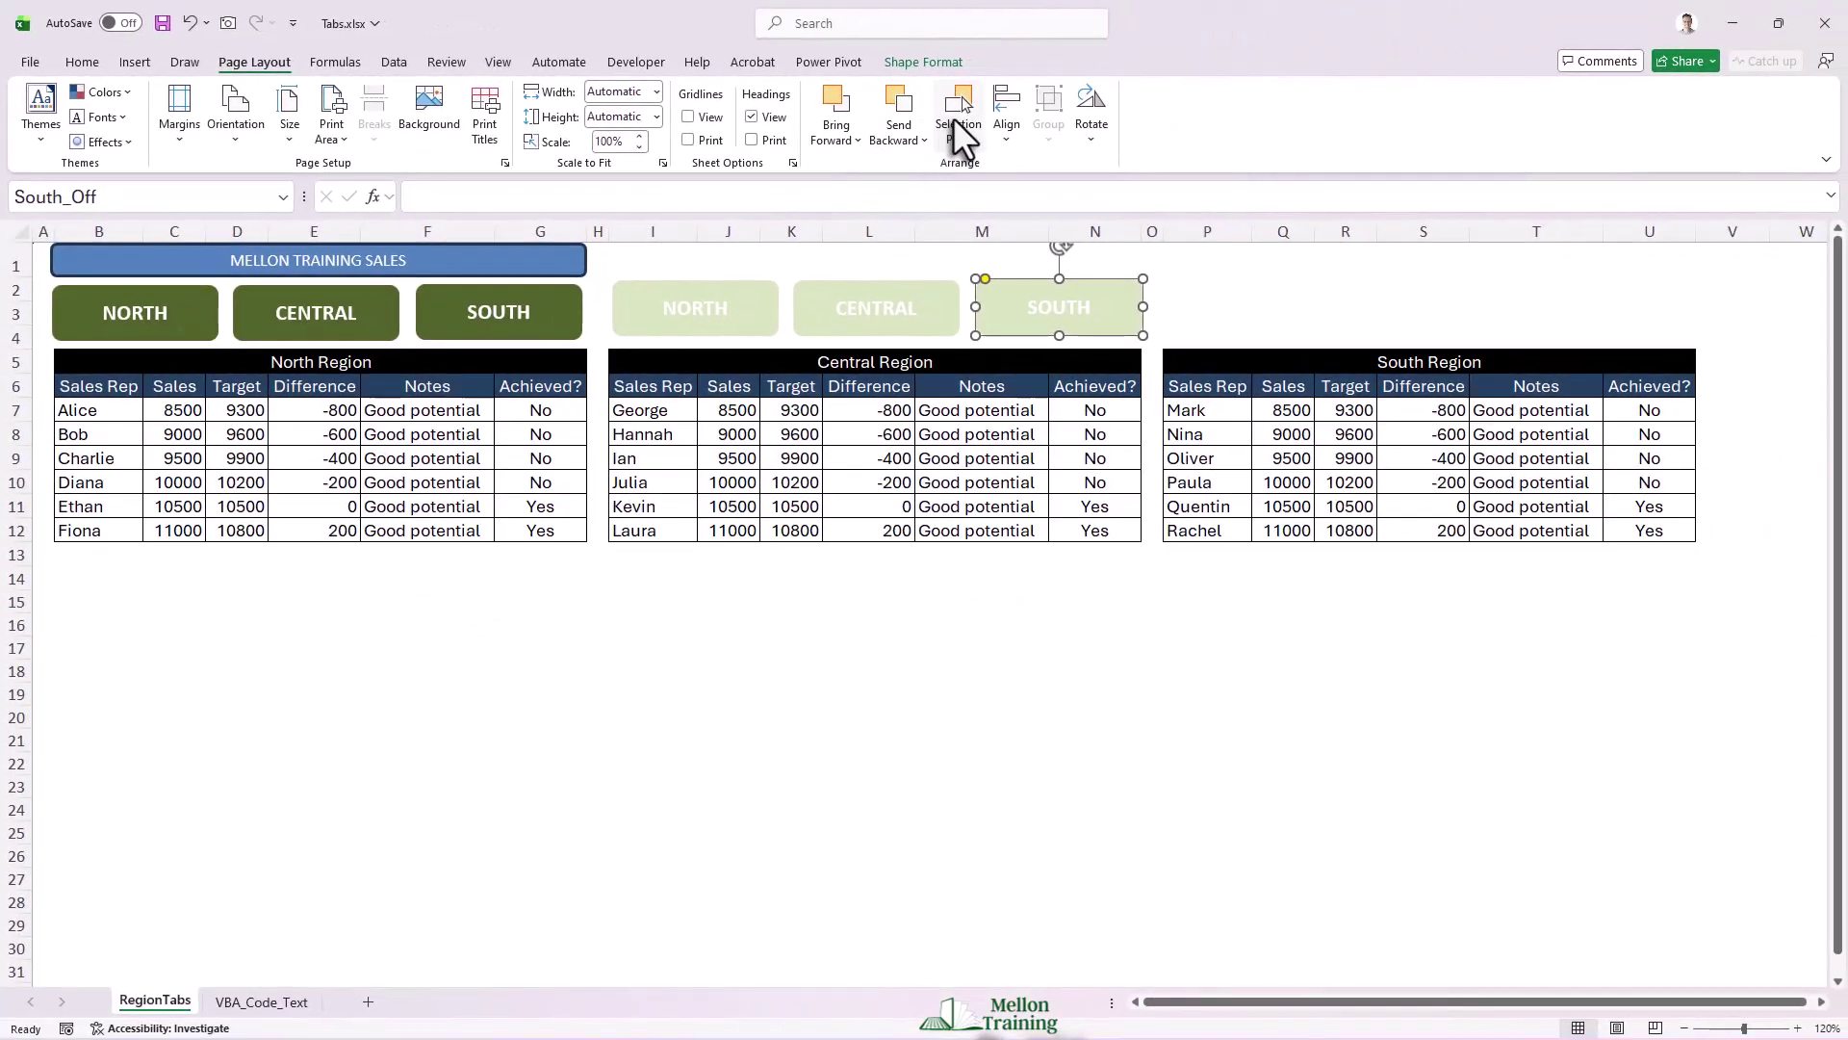
click(1353, 174)
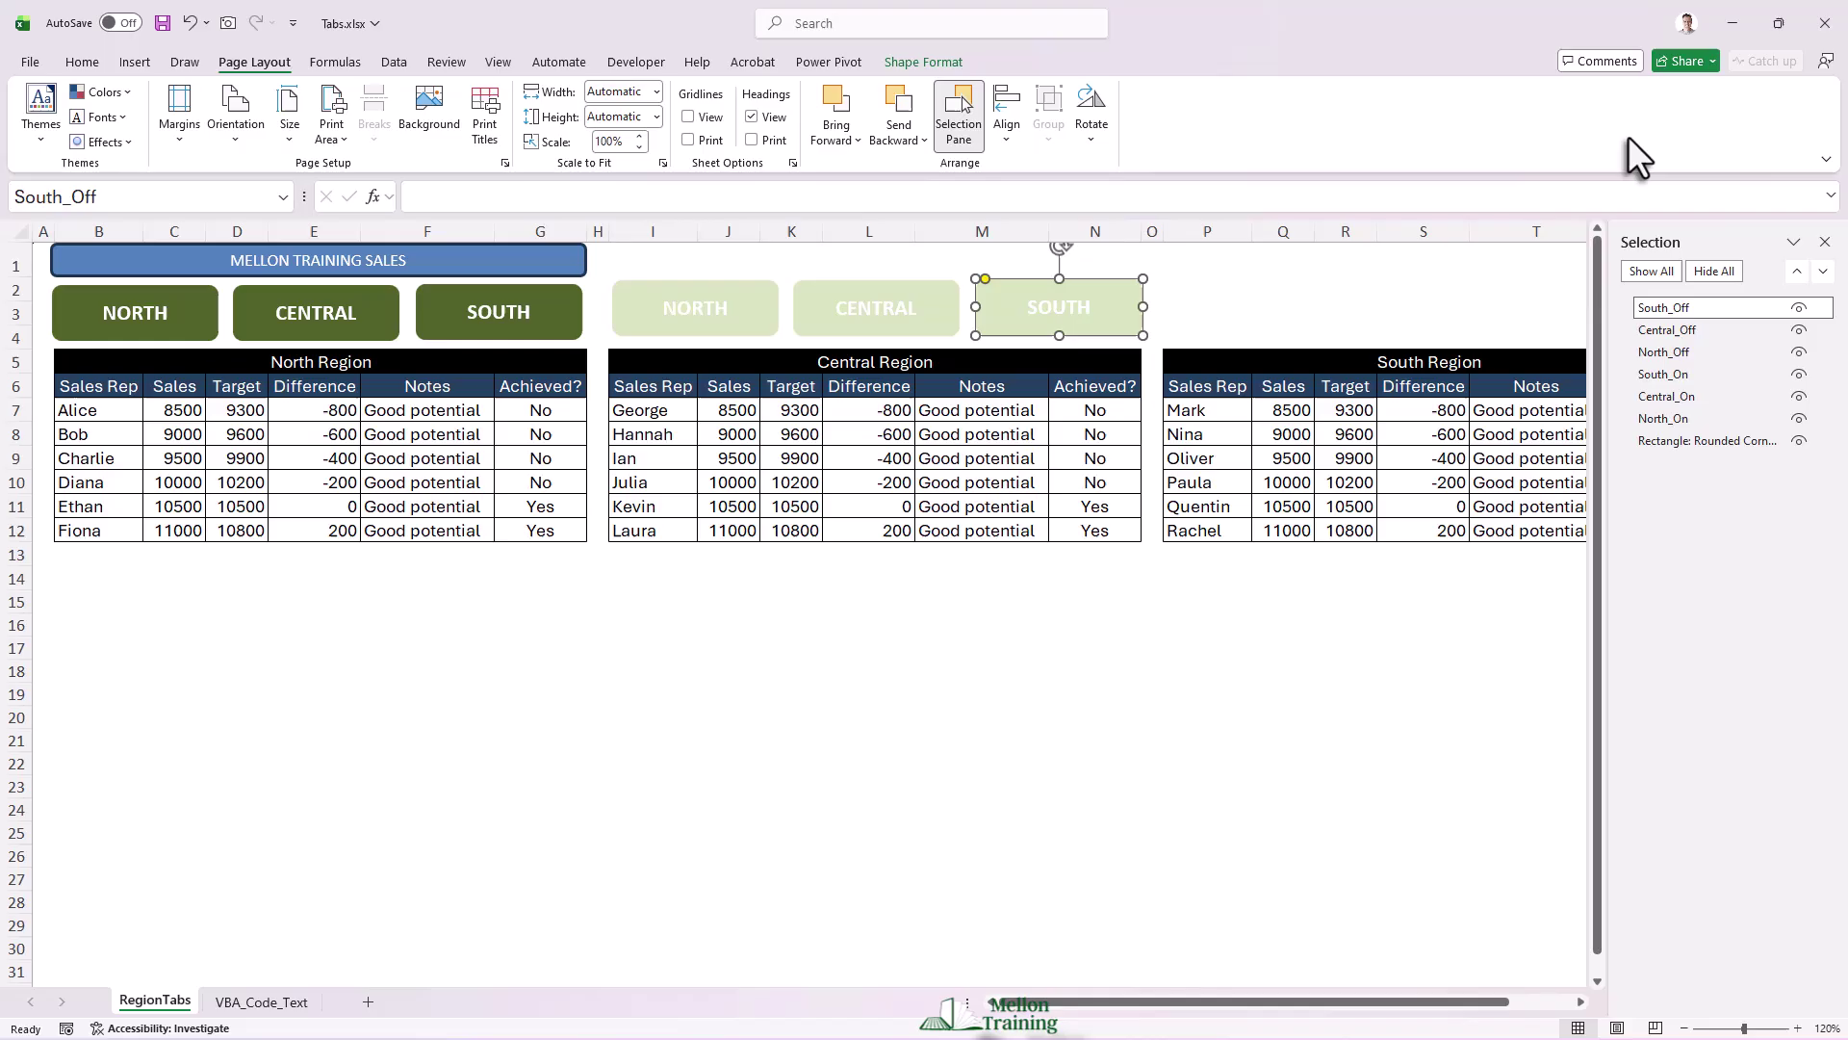
Stack North_Off onto North_On using Align Left and Align Top.
click(1658, 418)
ctrl+click(1656, 349)
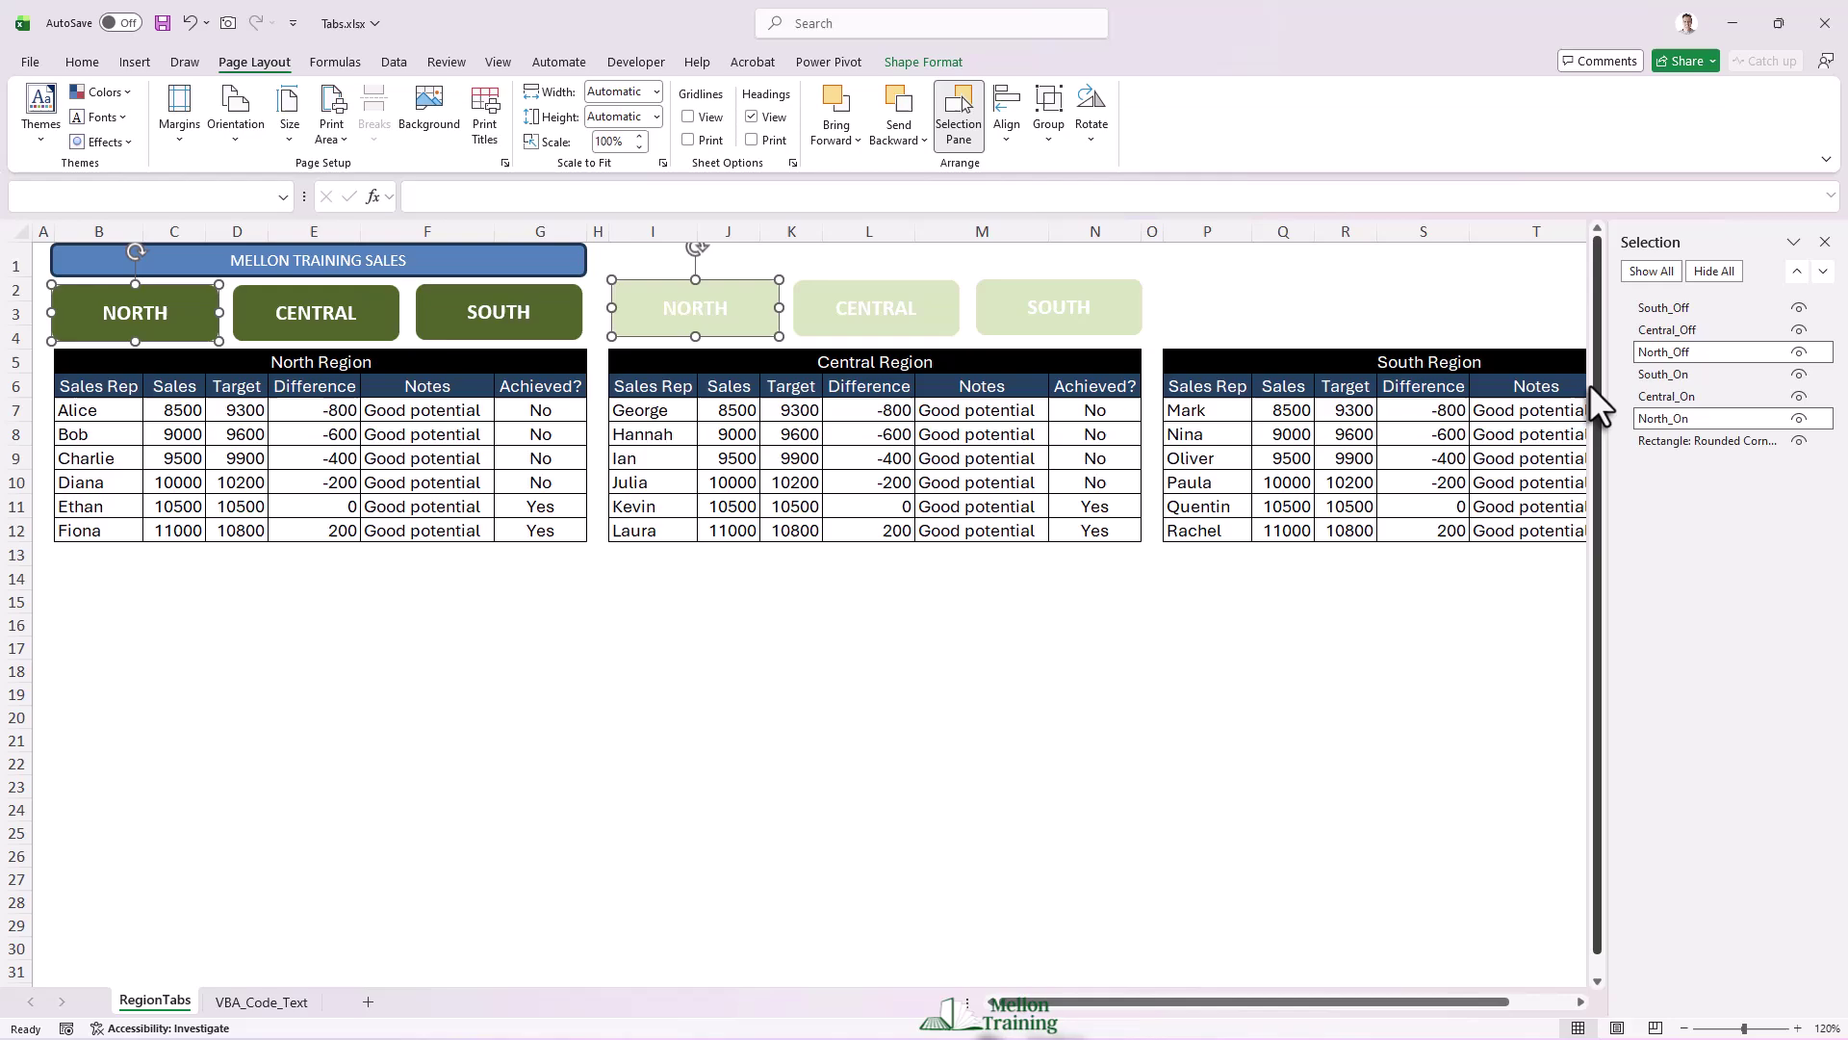
click(919, 61)
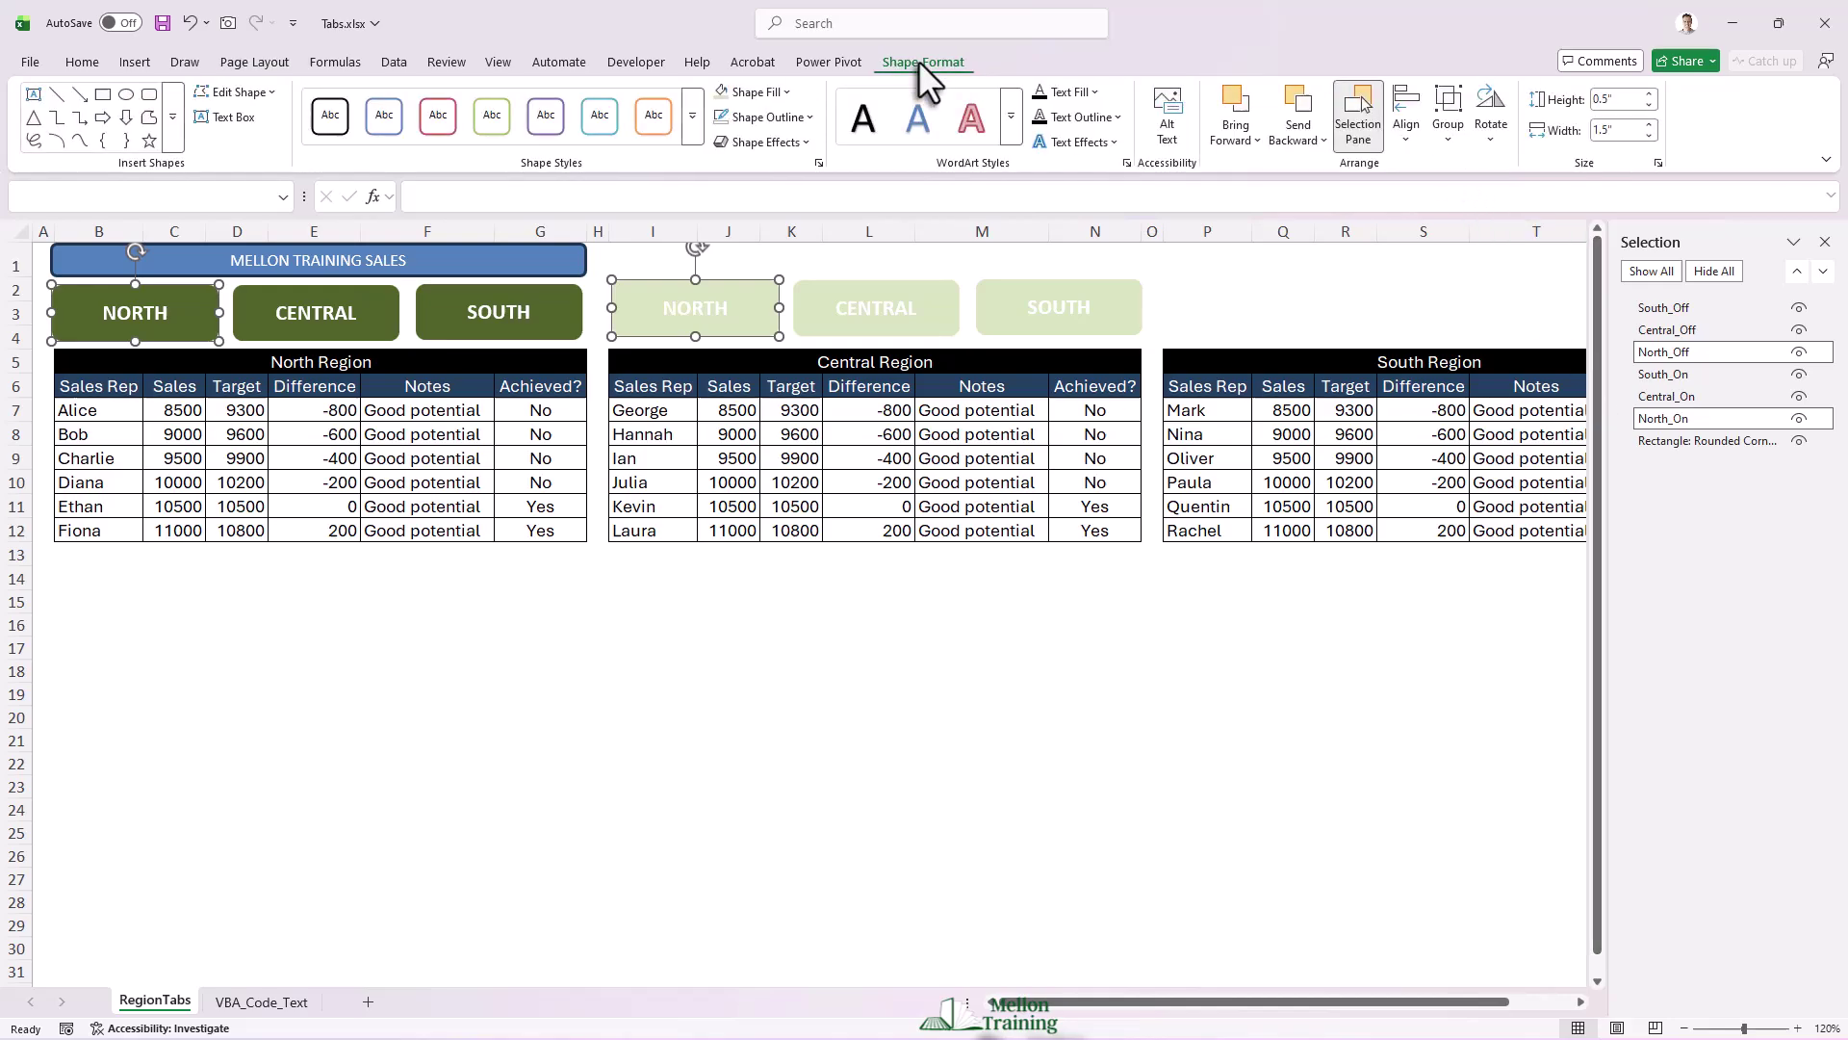
click(1415, 145)
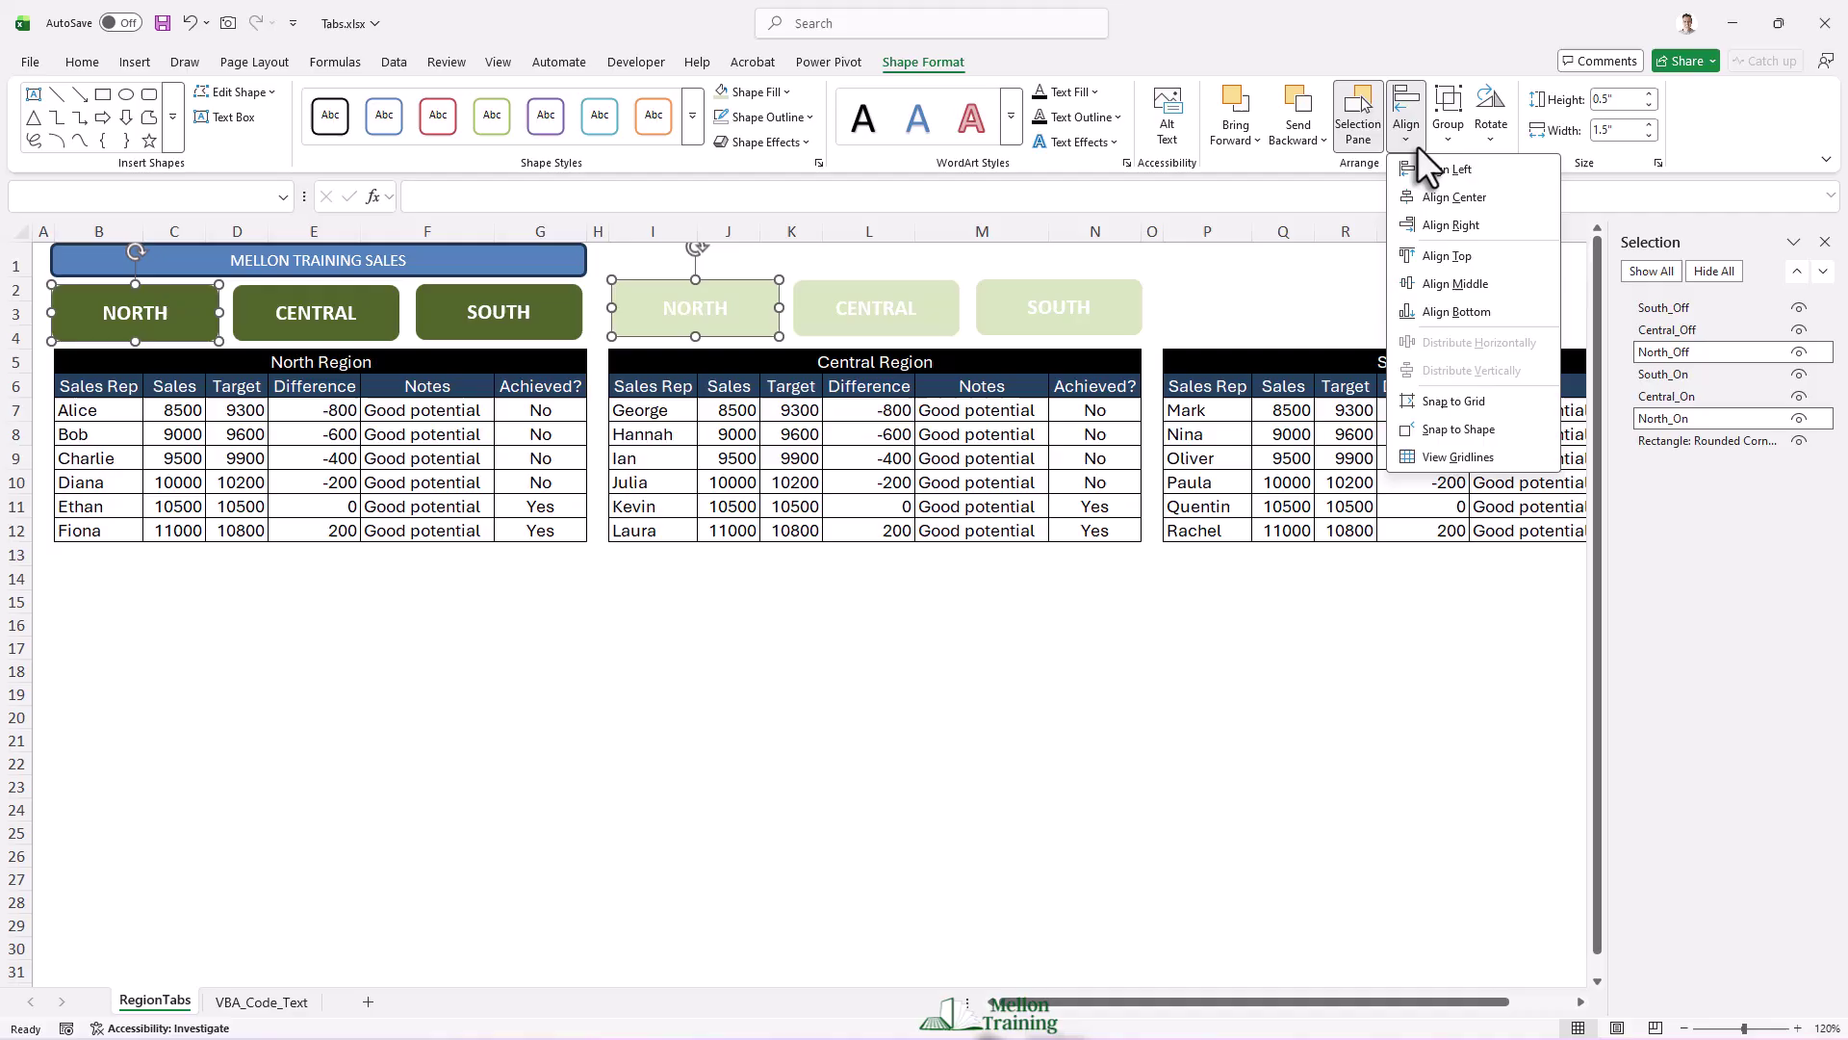
click(1475, 167)
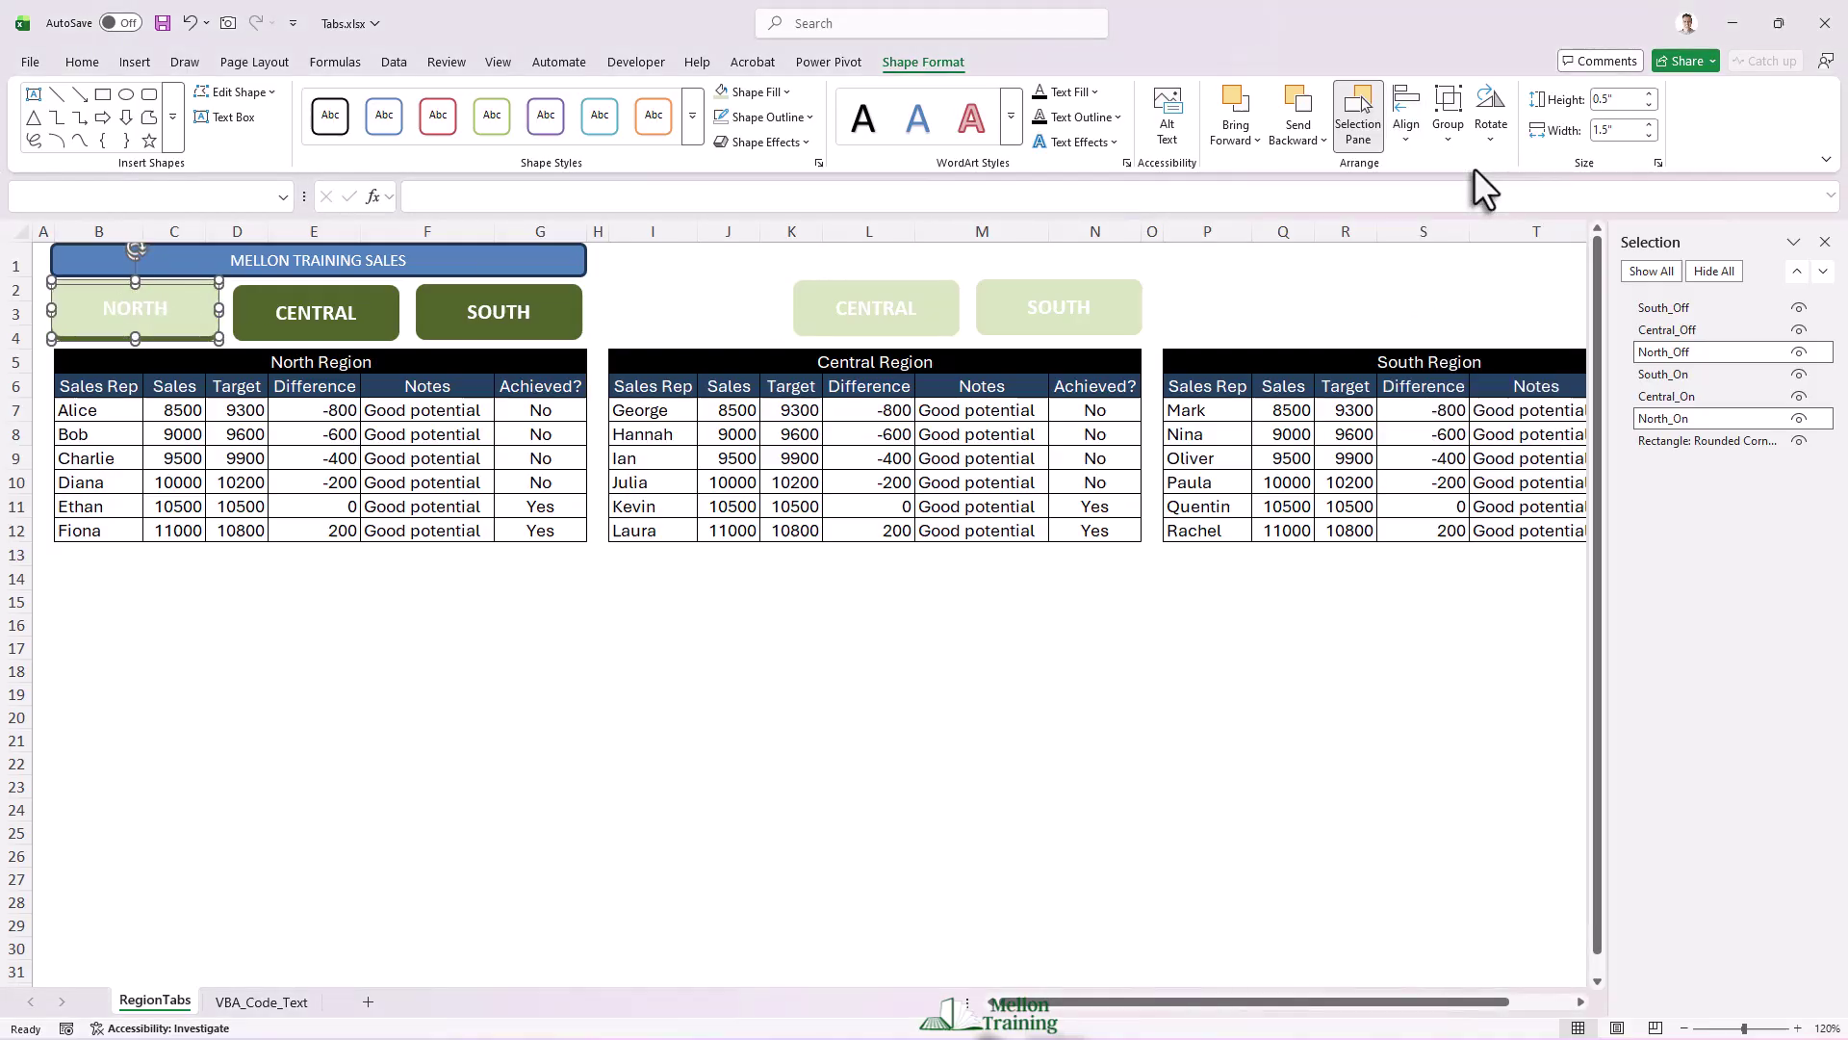
click(1408, 141)
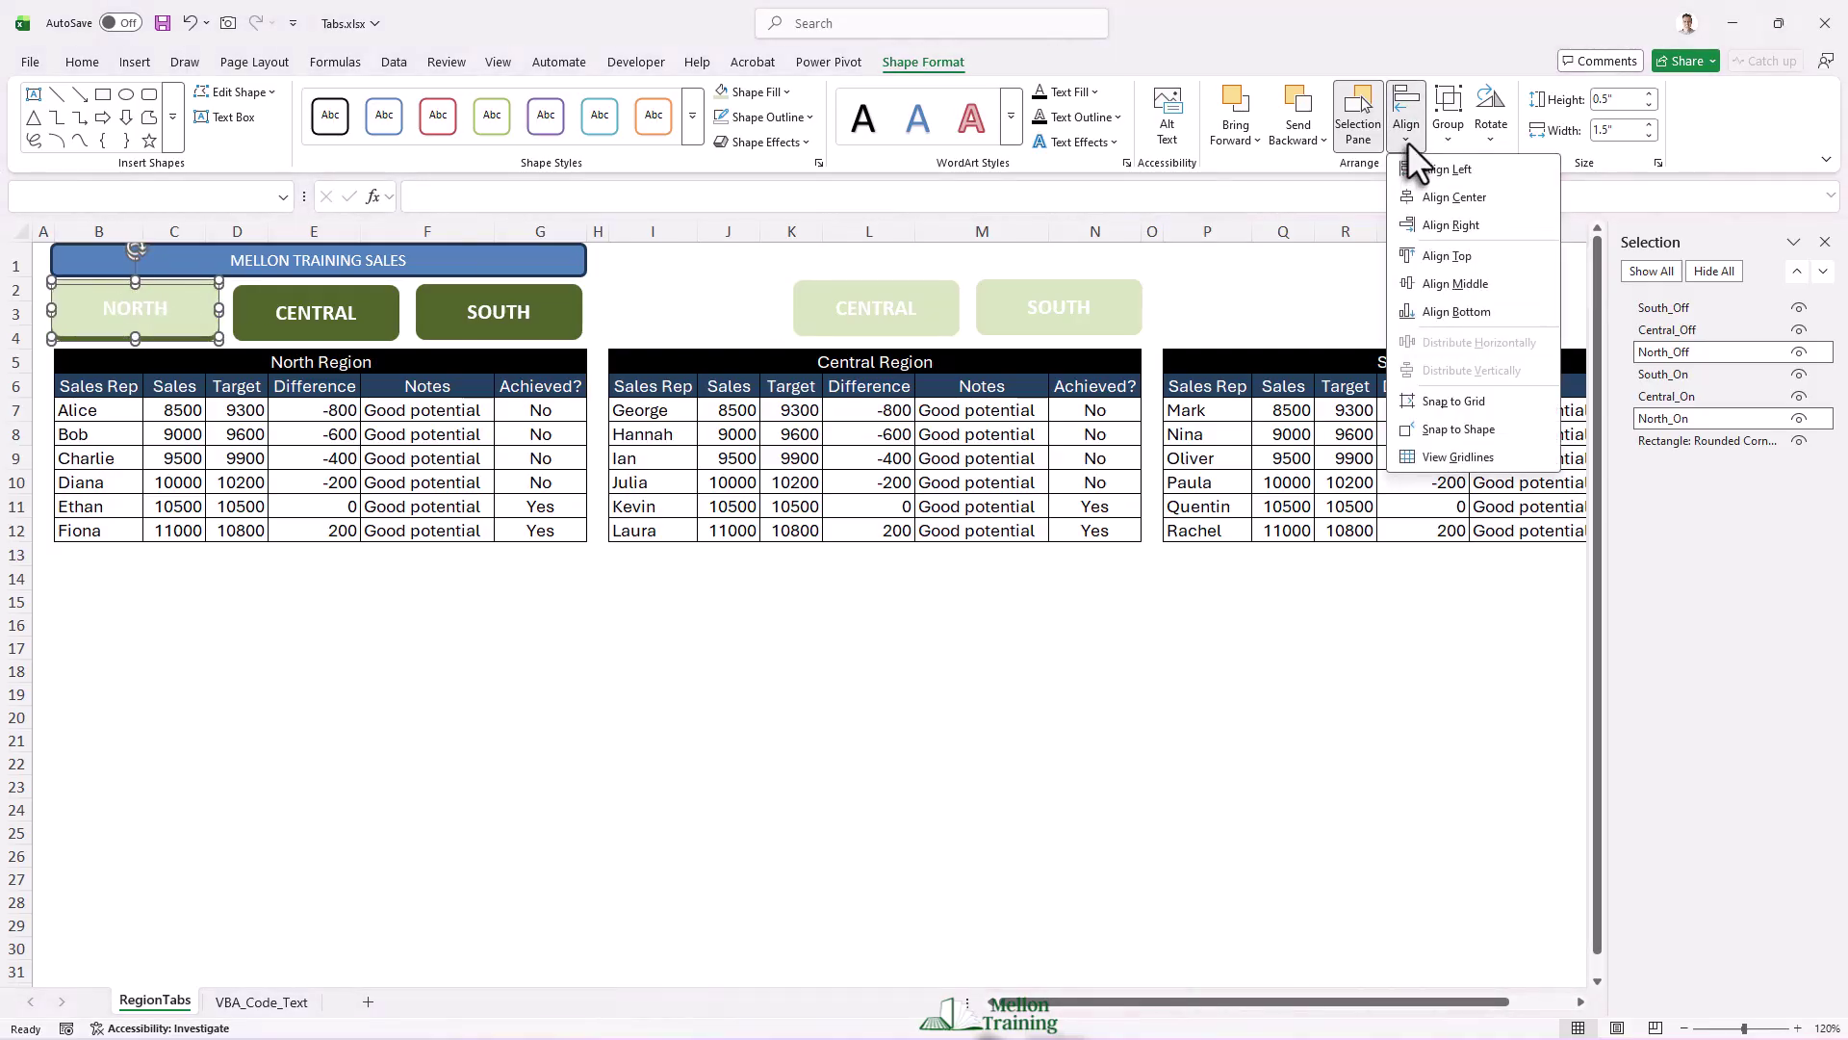
click(1447, 256)
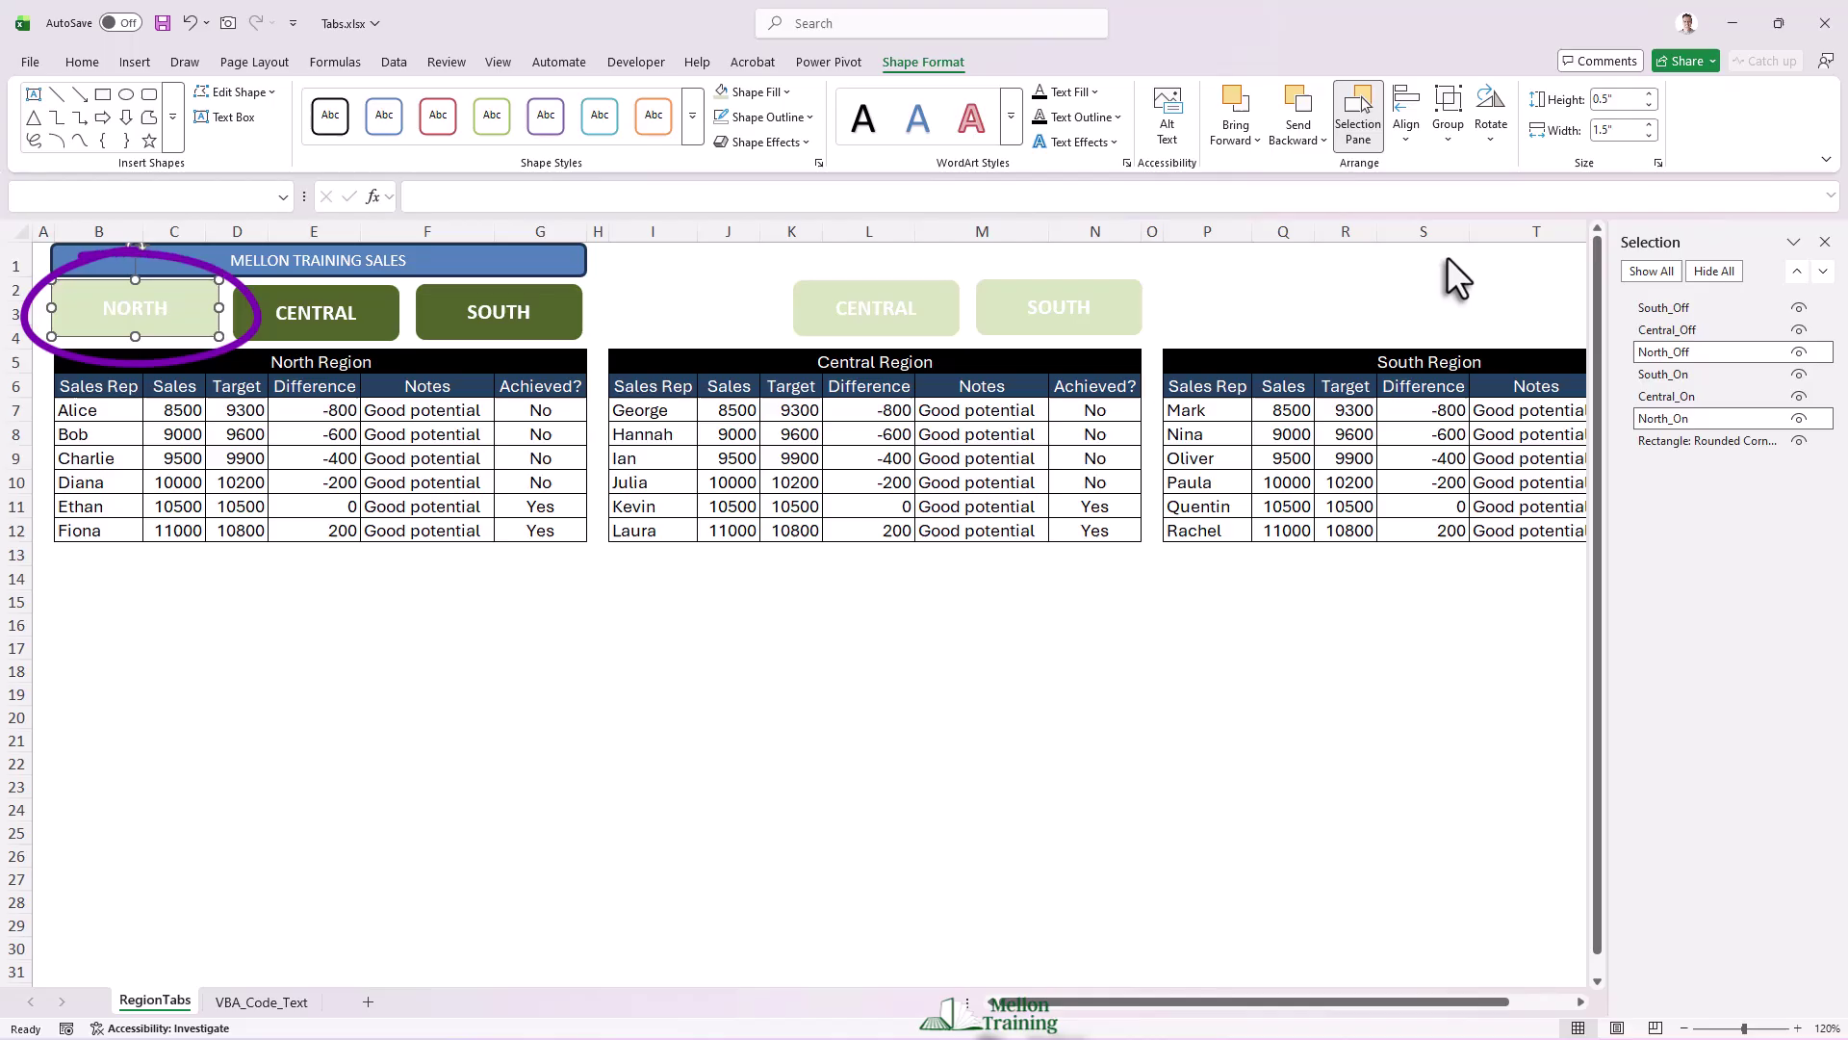
Stack the pale CENTRAL shape onto the dark CENTRAL shape, aligned left and top.
click(390, 293)
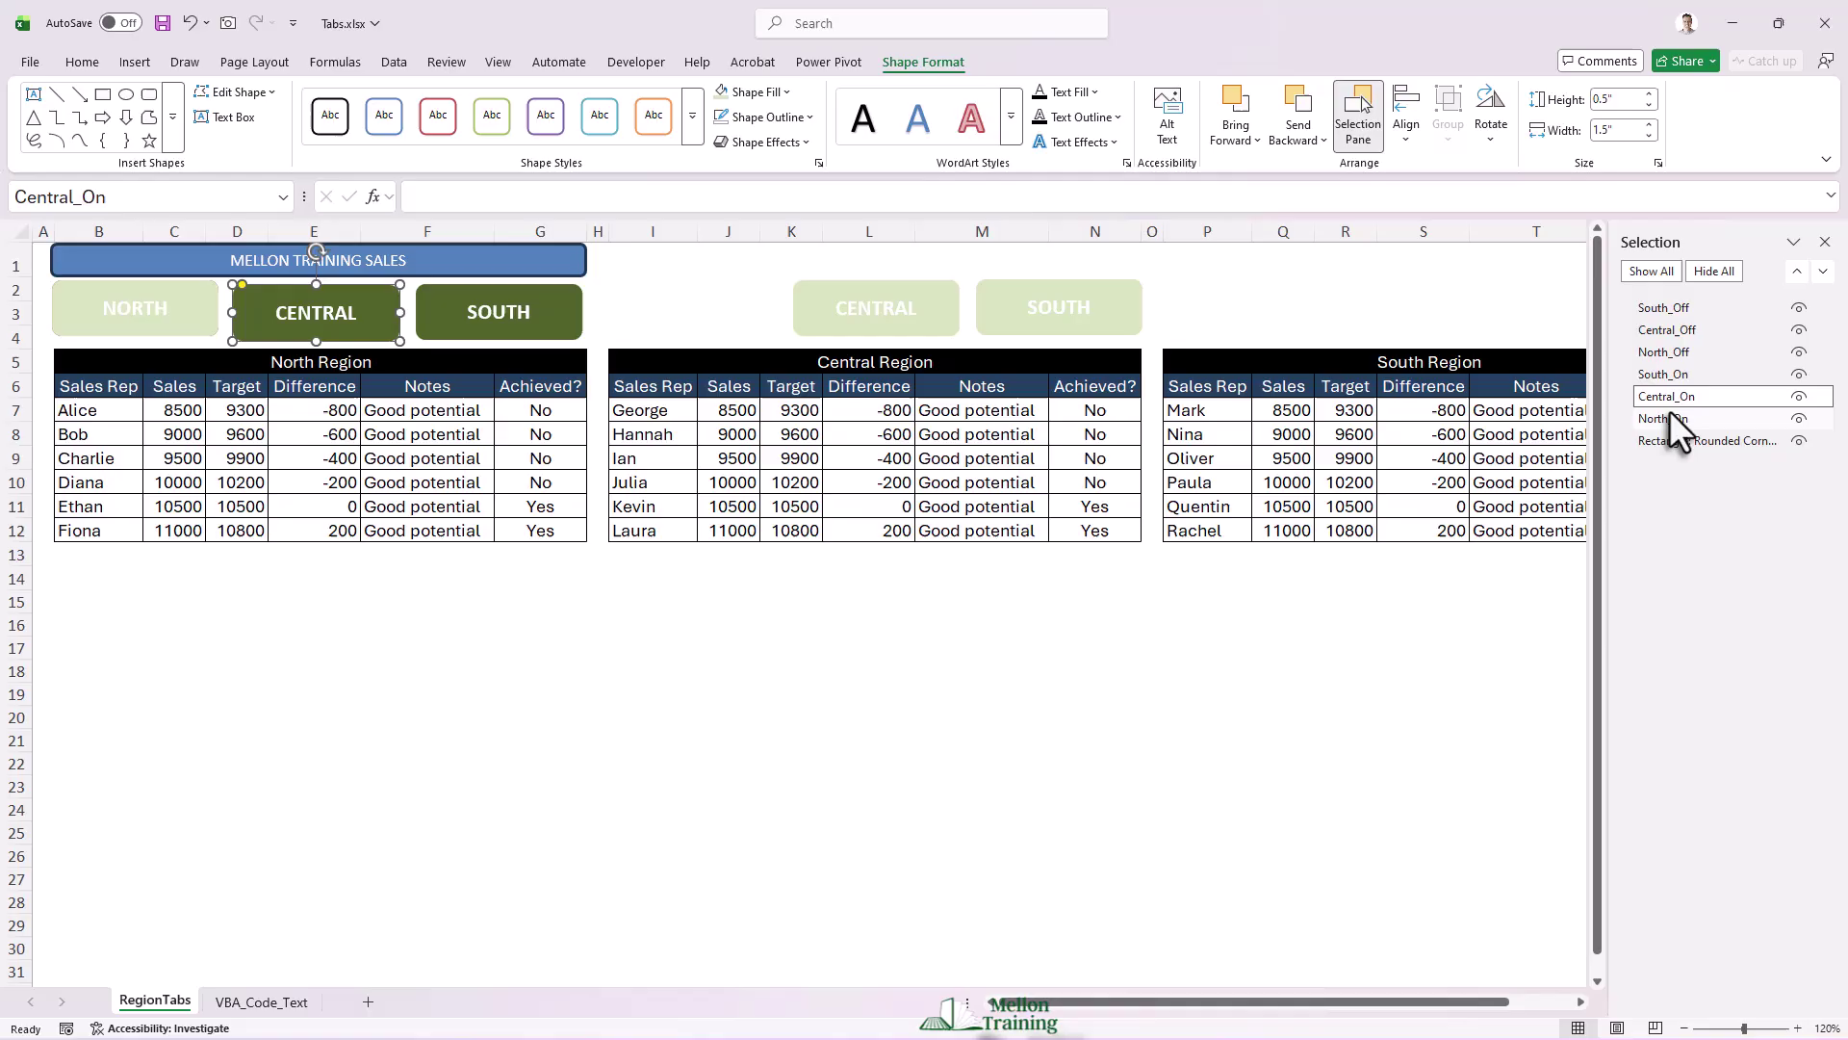
ctrl+click(1668, 332)
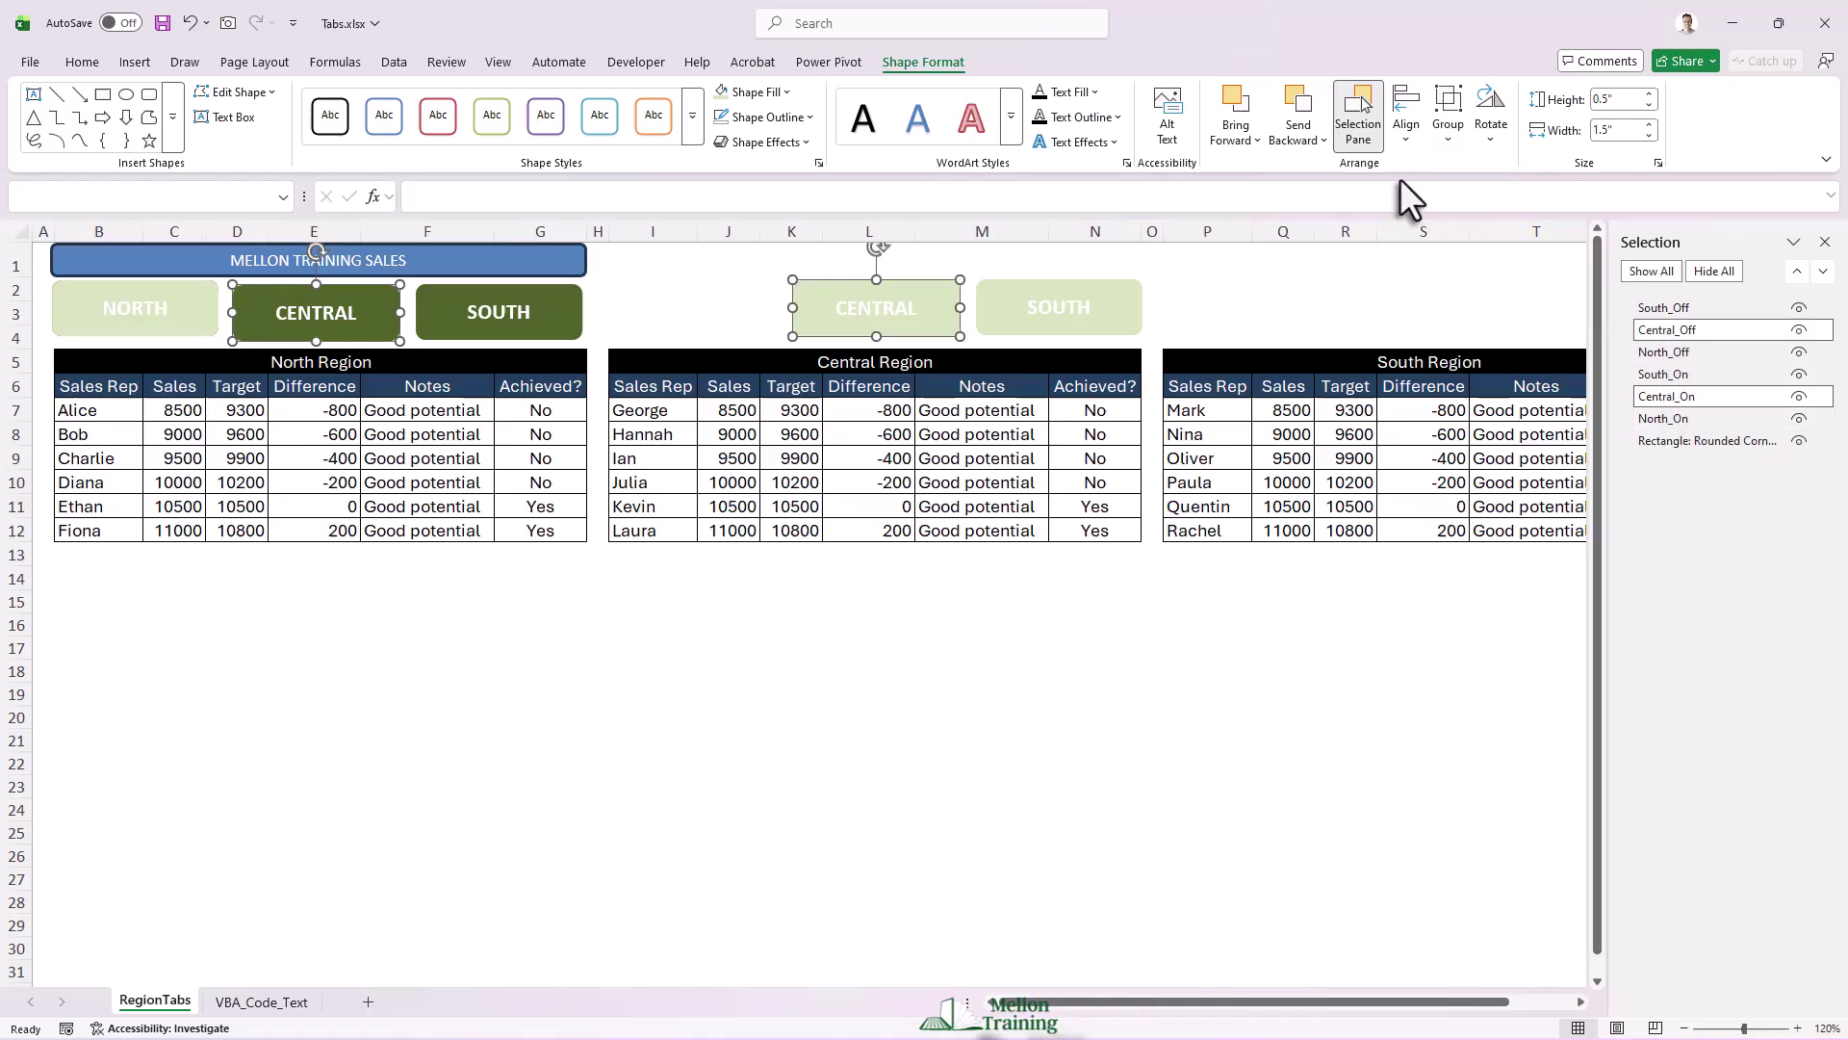
click(1407, 142)
click(1422, 167)
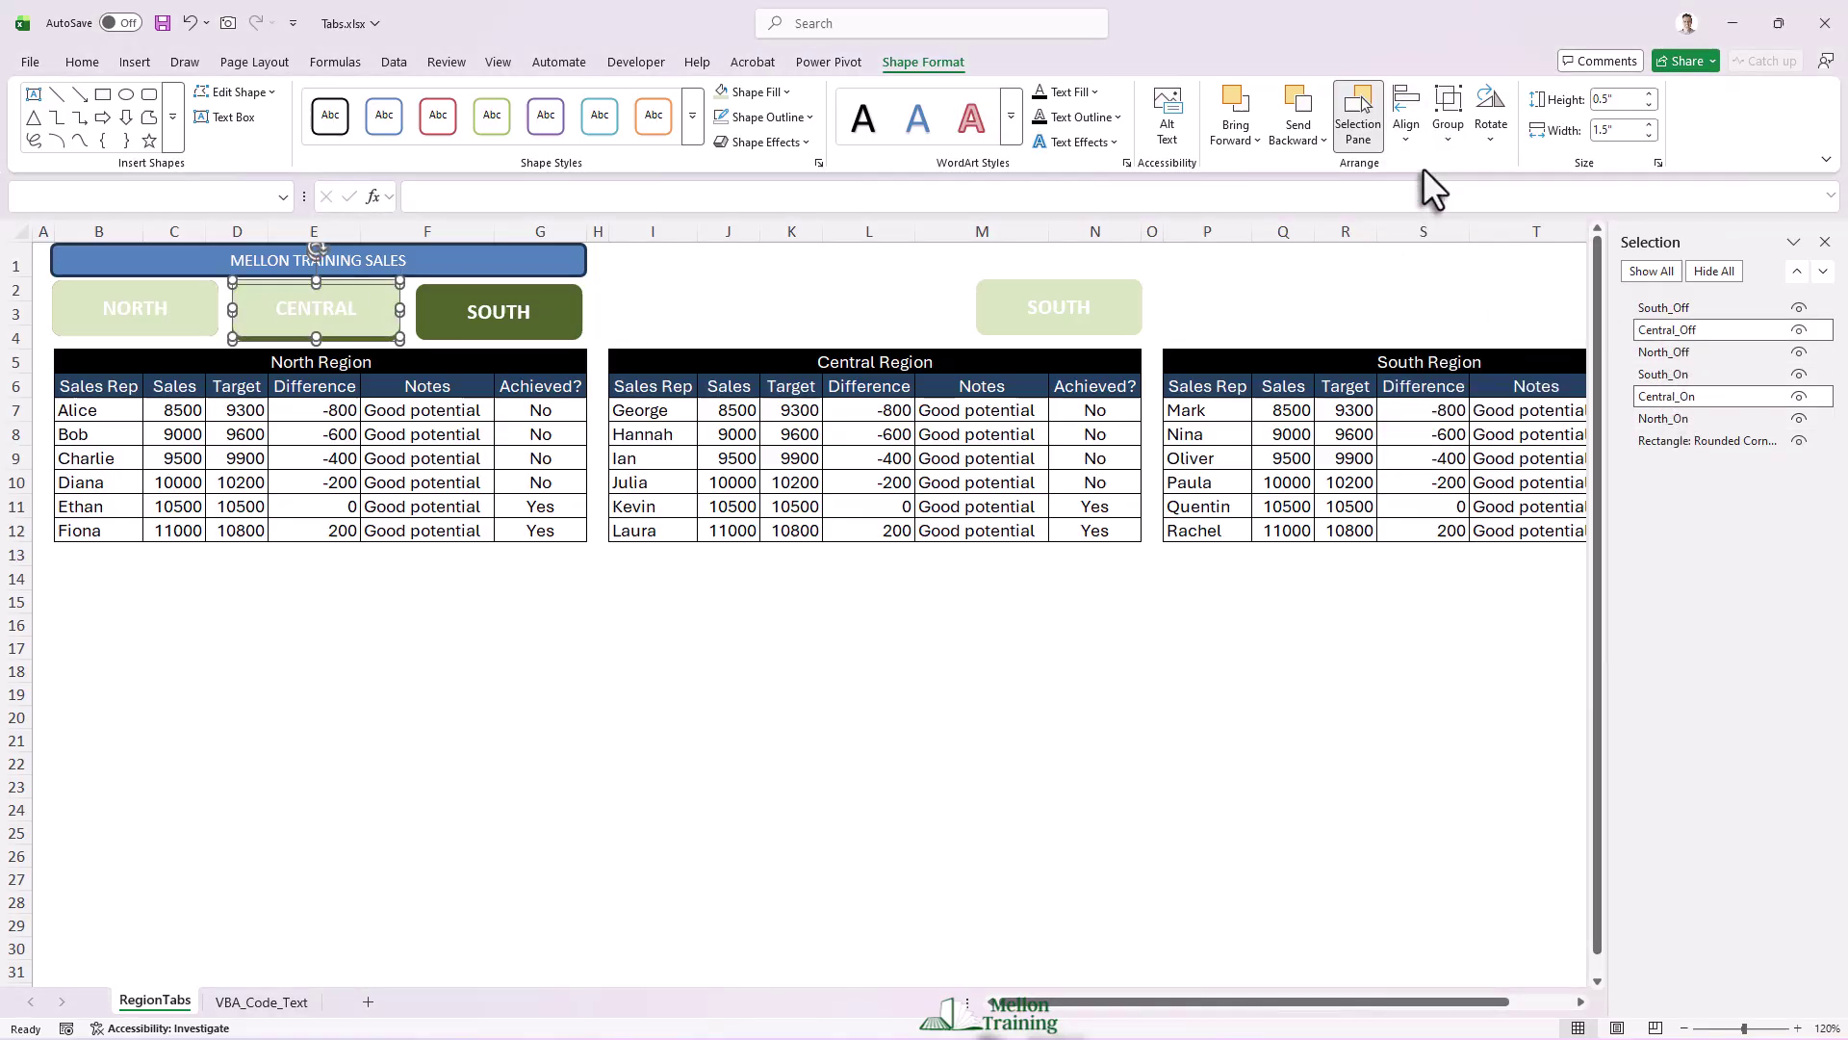
click(1411, 142)
click(1464, 258)
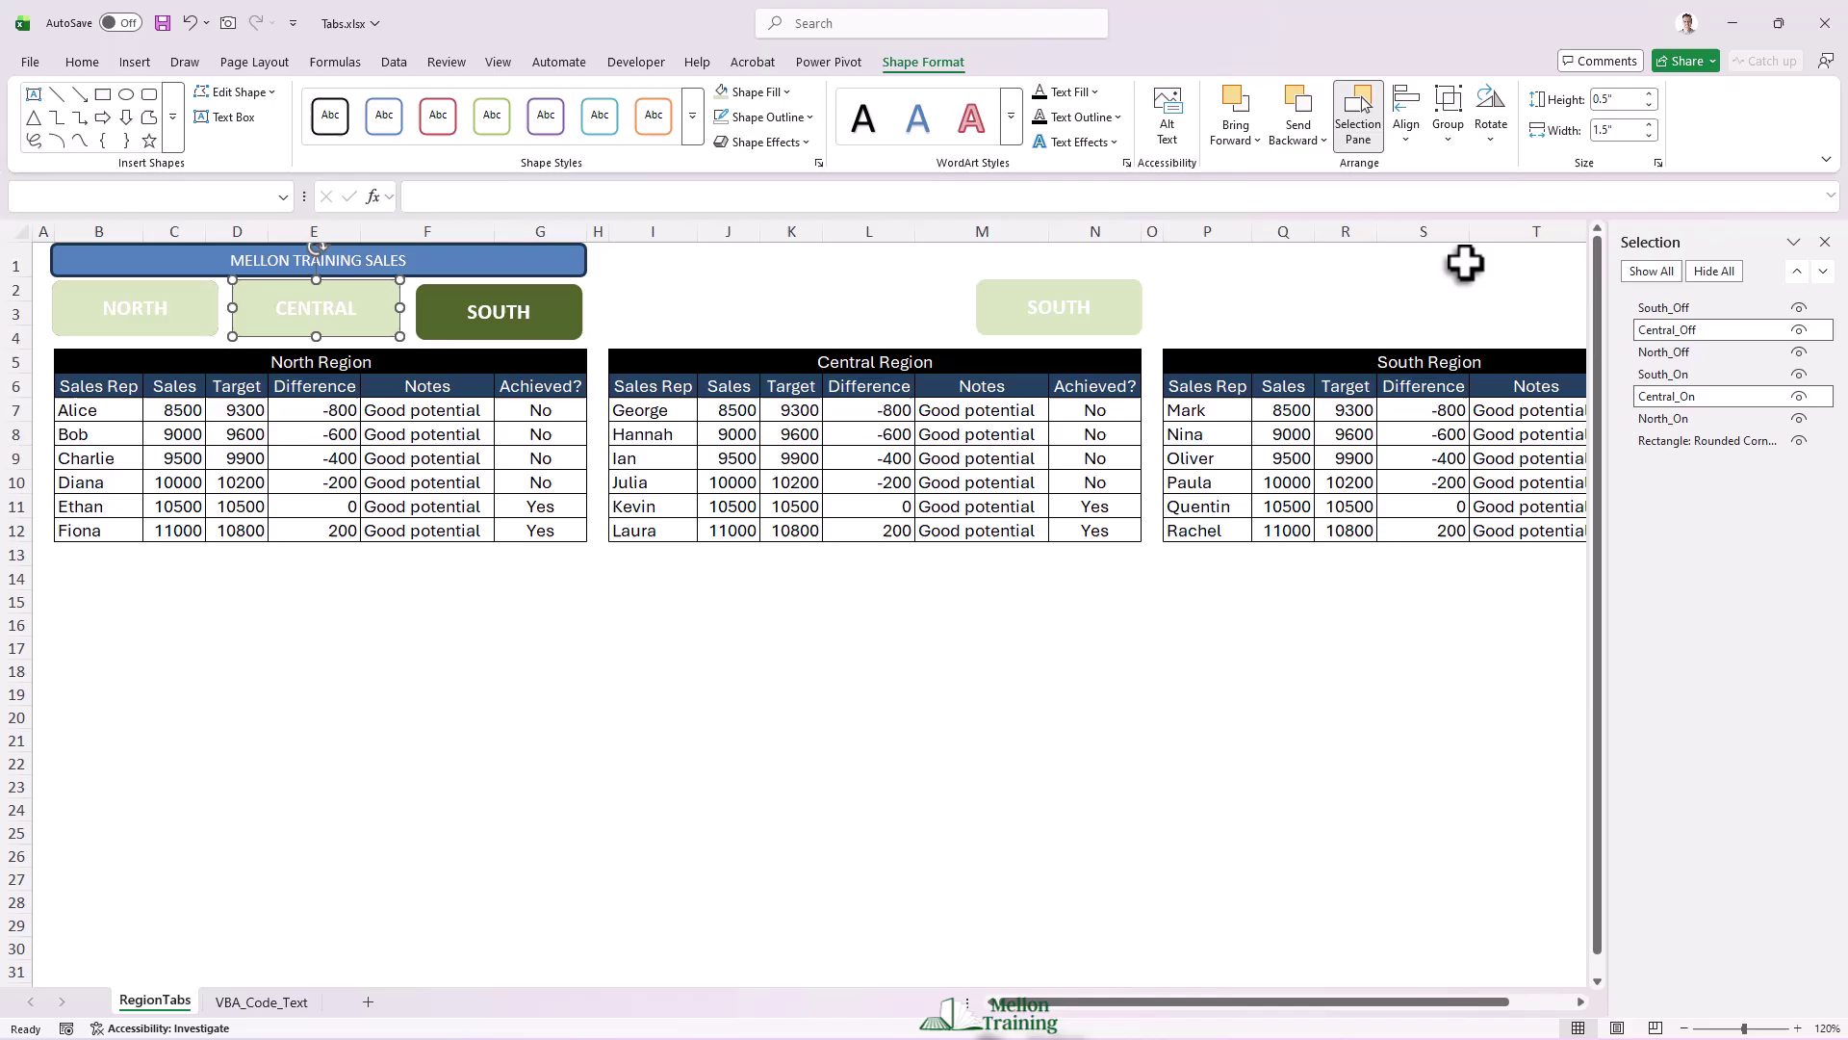
click(775, 290)
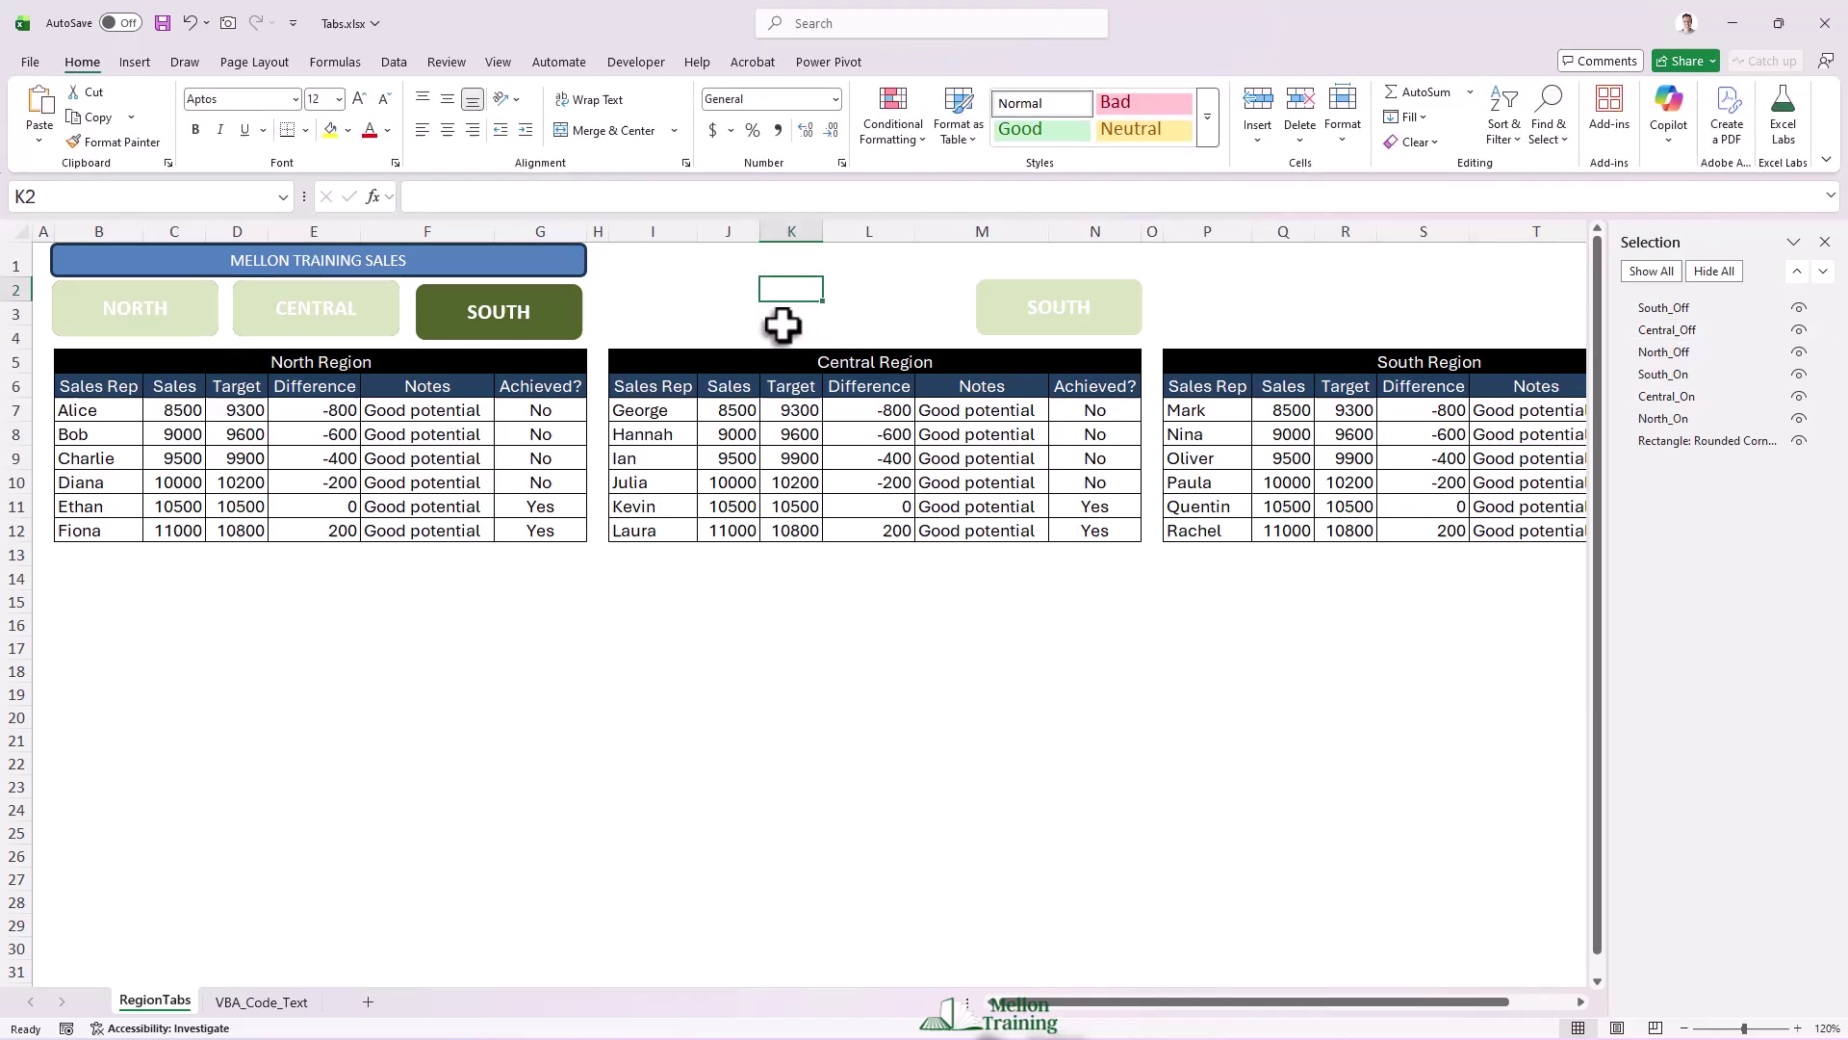
Stack the pale SOUTH shape onto the dark SOUTH shape, aligned left and top.
click(1684, 372)
ctrl+click(1667, 306)
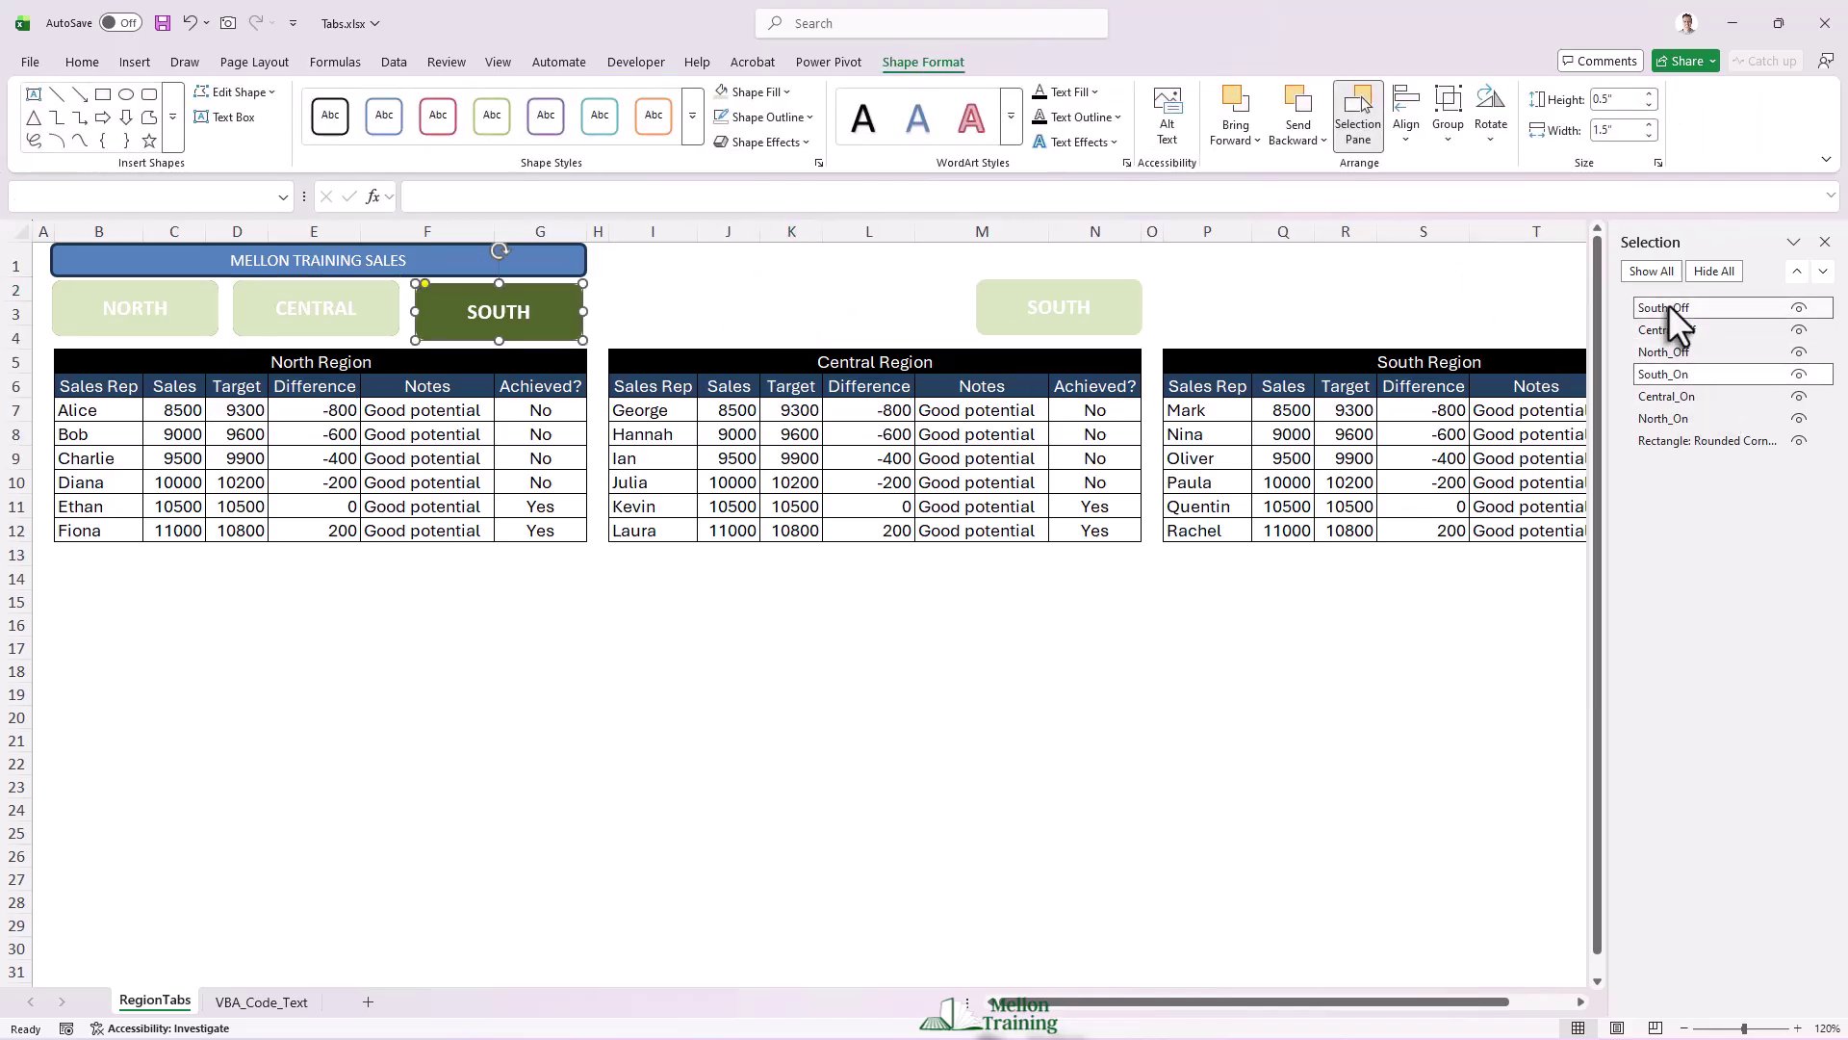
click(1403, 130)
click(1427, 163)
click(1407, 140)
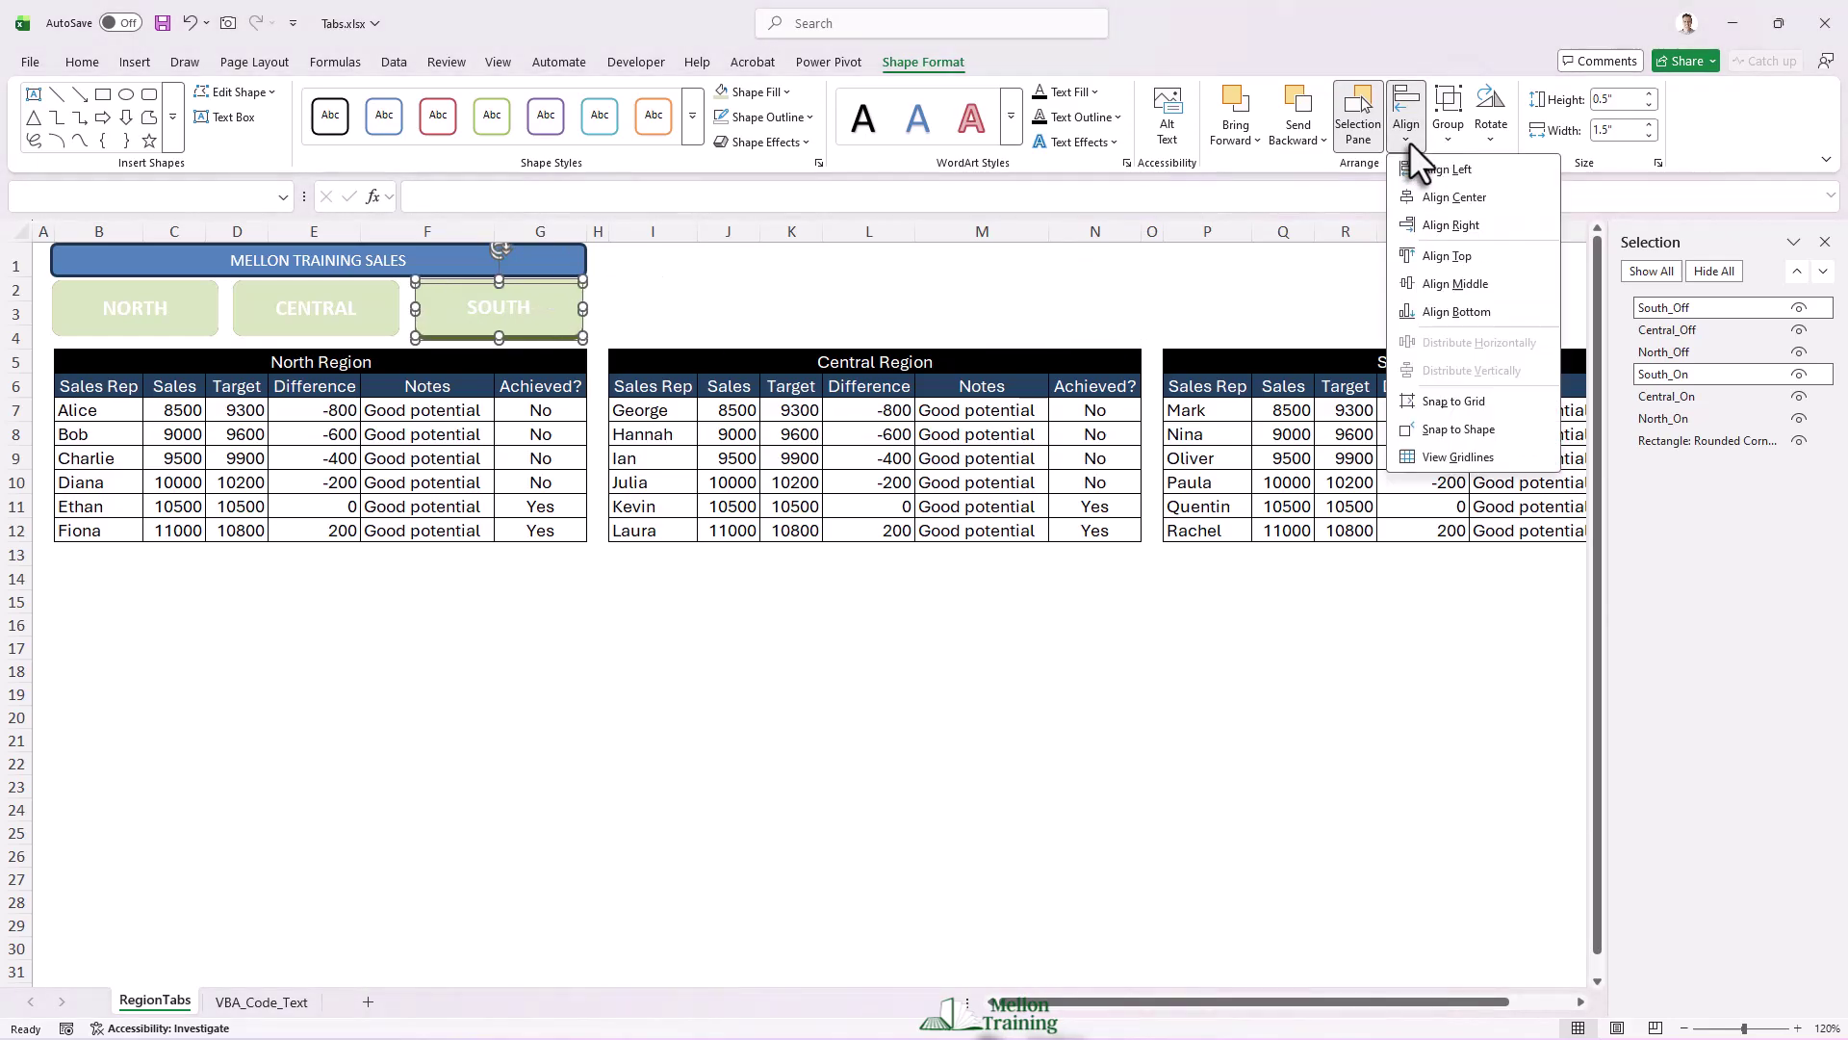
click(1454, 260)
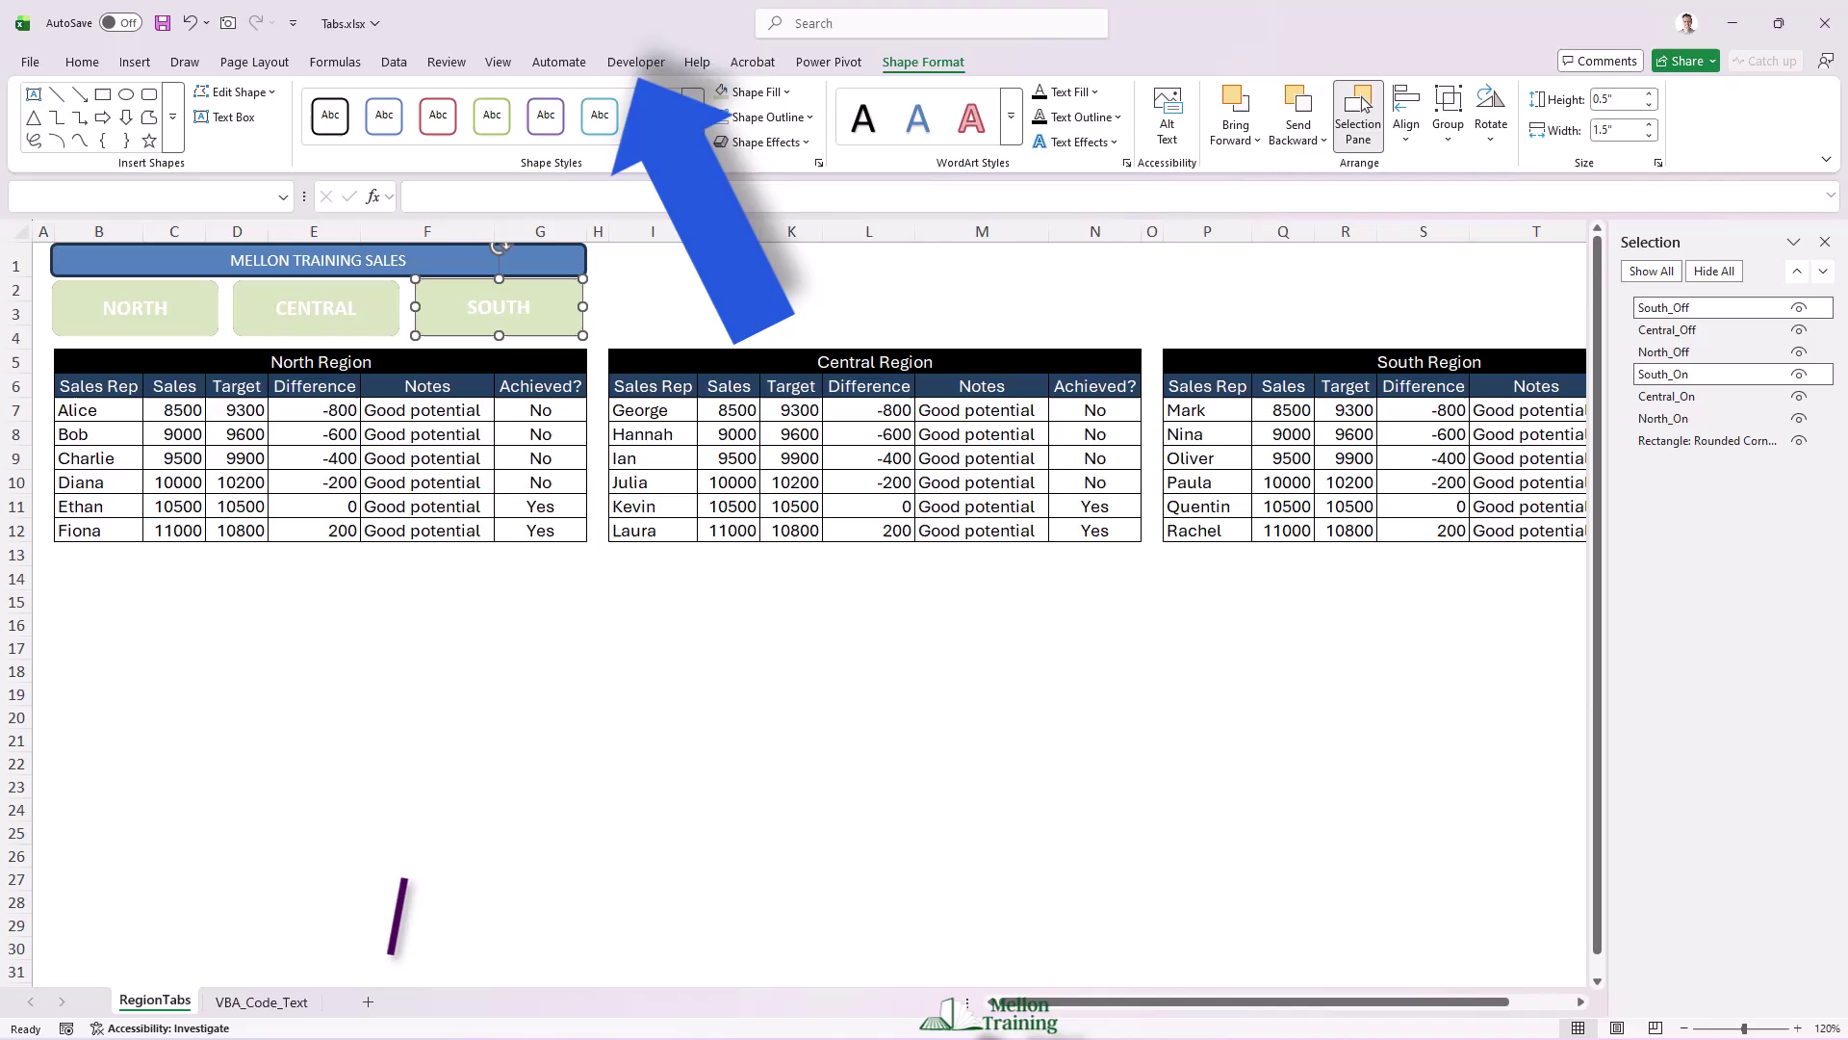
Confirm the Developer tab is enabled in Customize Ribbon, then launch the Visual Basic editor.
key(Escape)
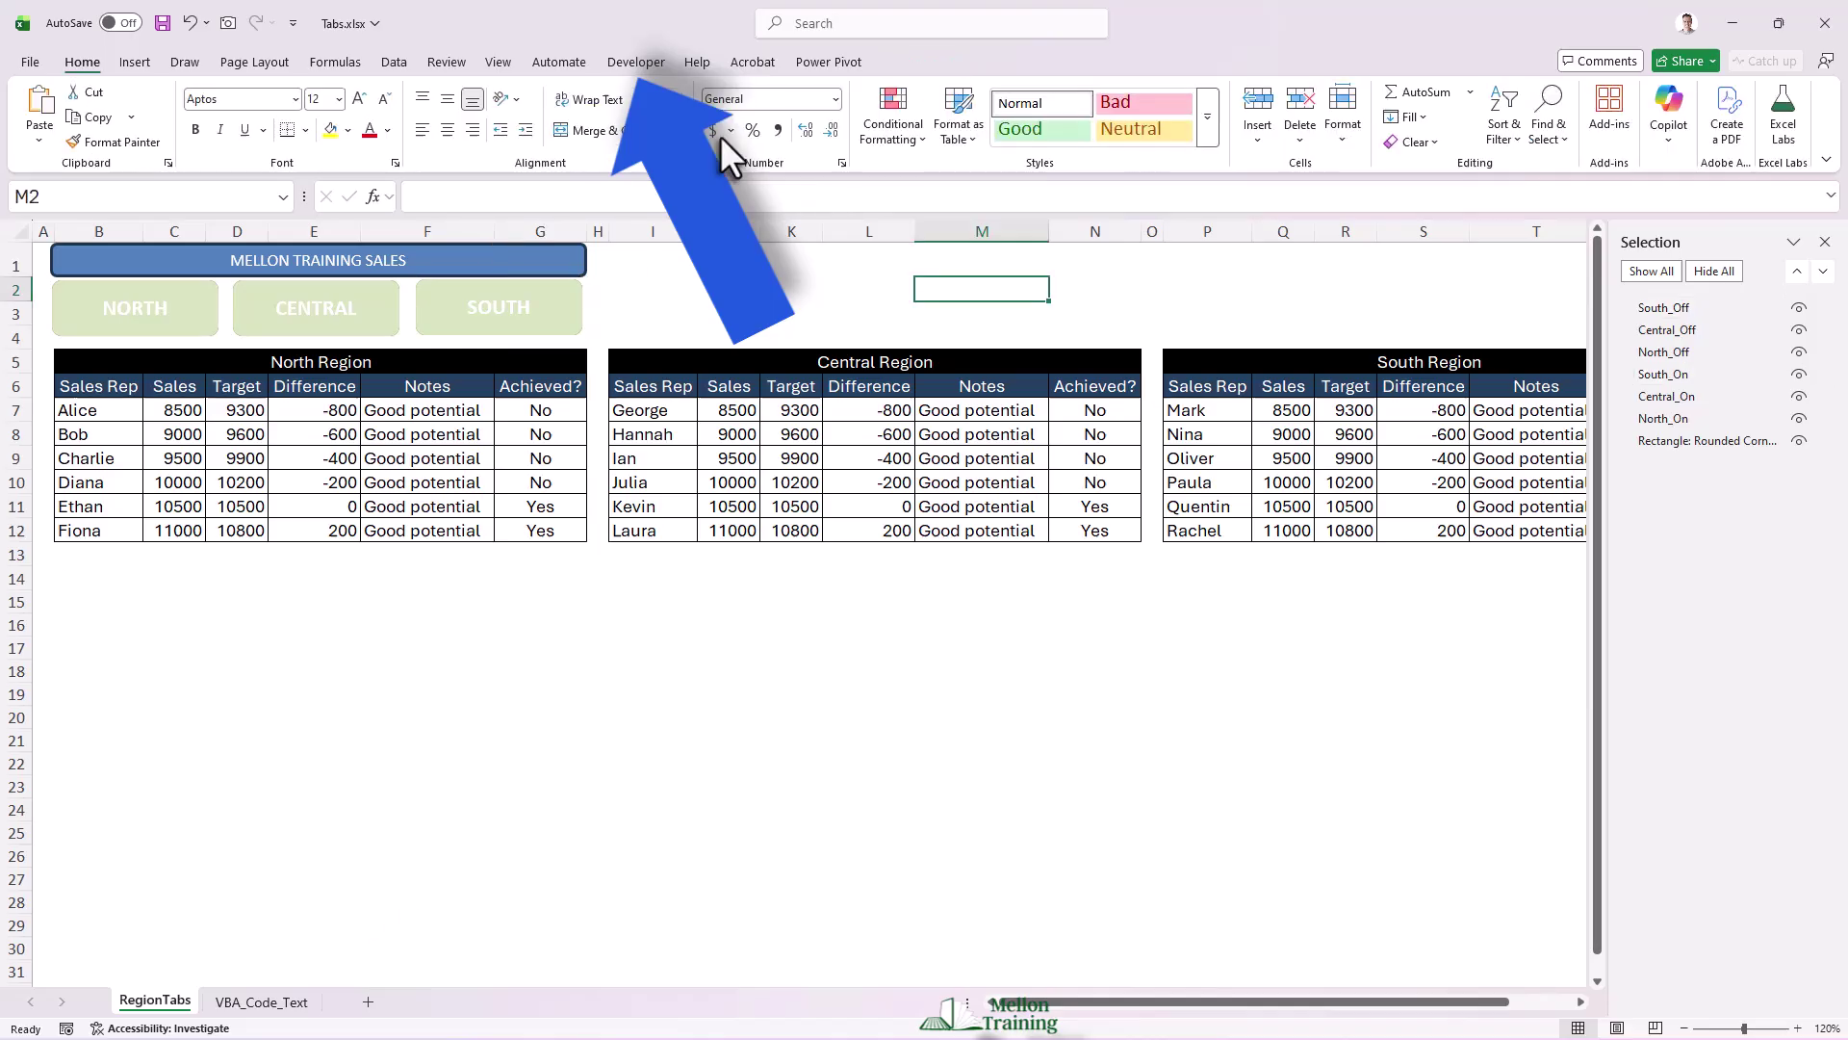
right_click(610, 151)
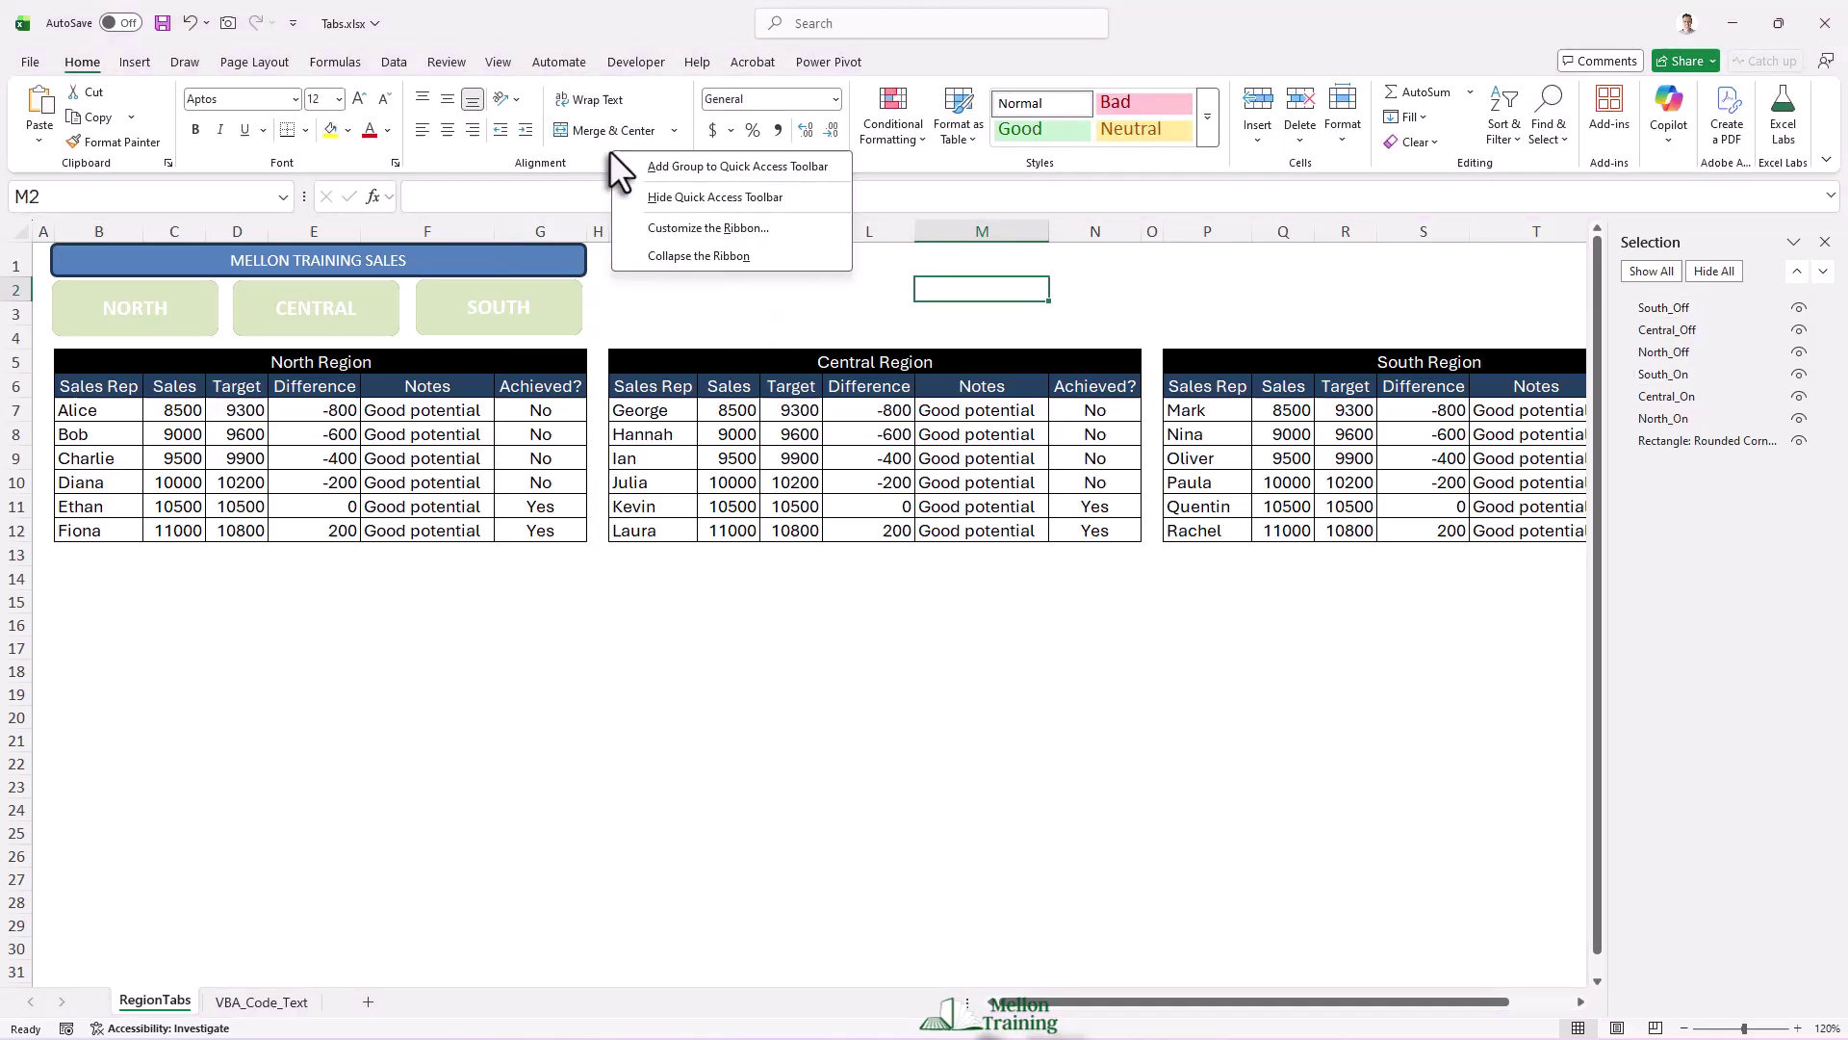
click(718, 235)
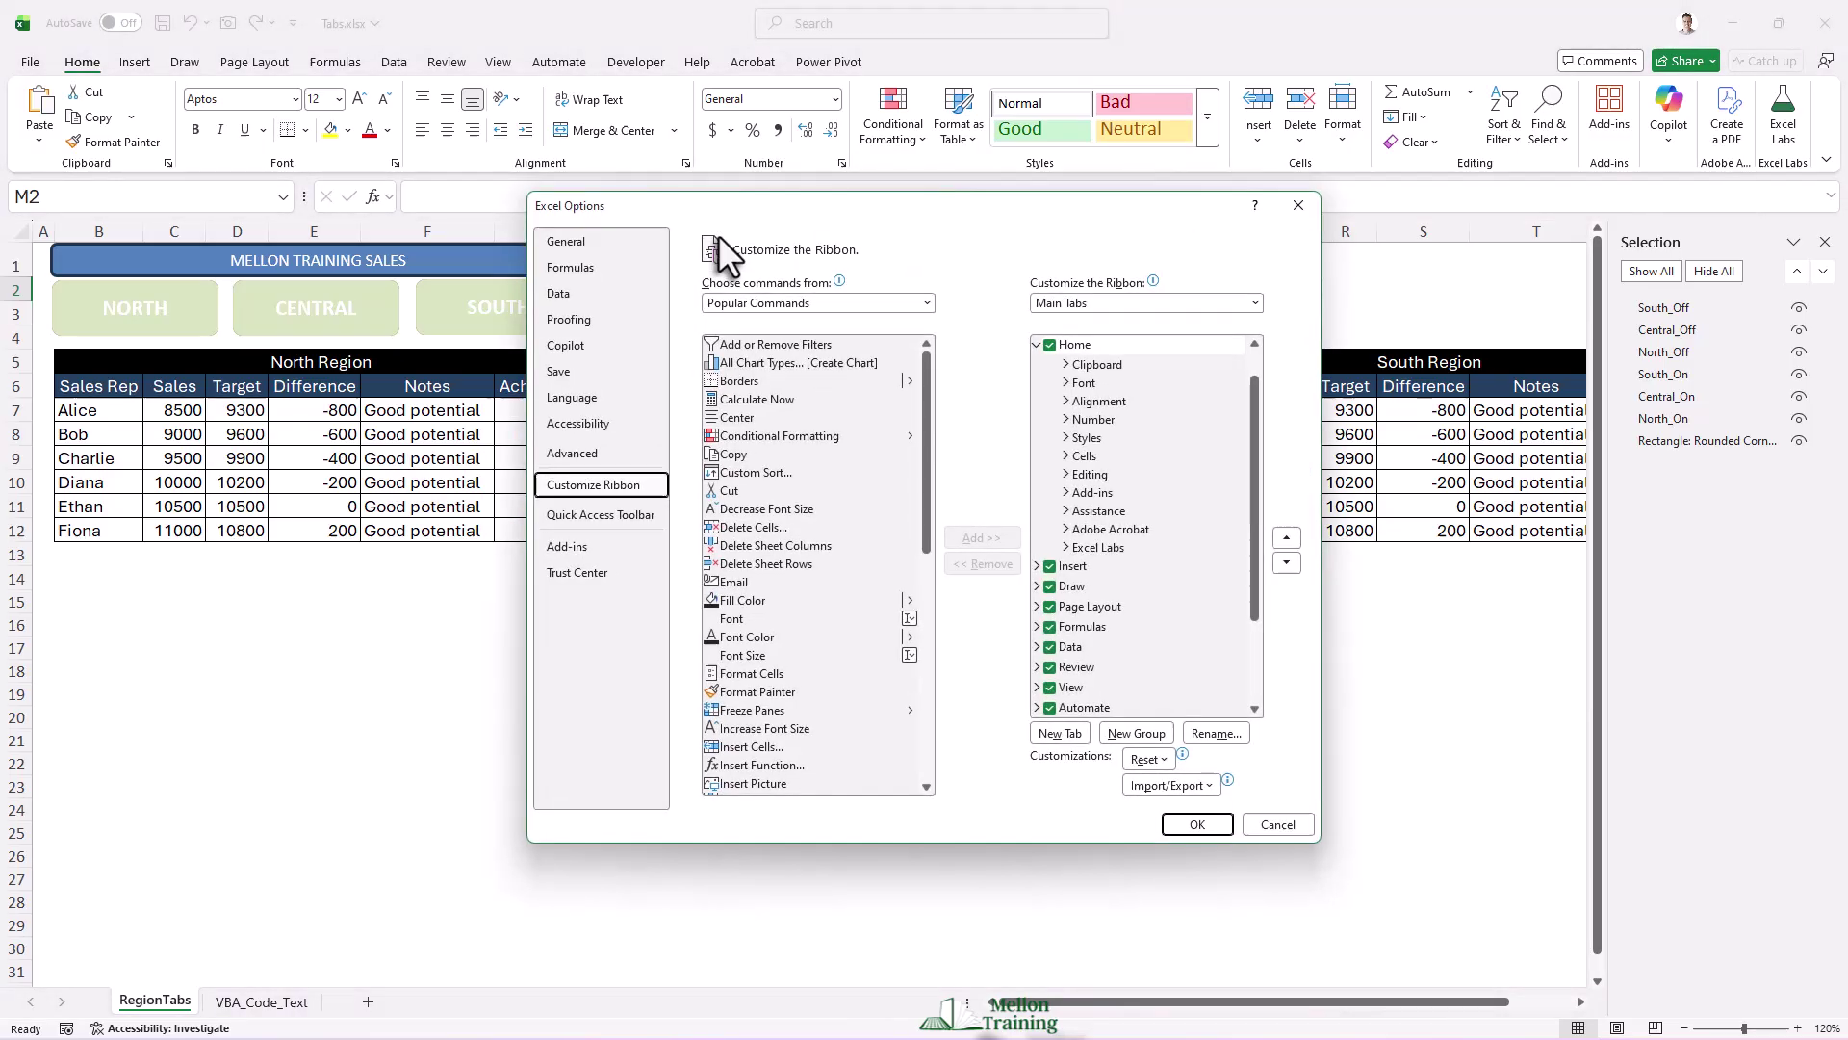
drag(1261, 549, 1251, 635)
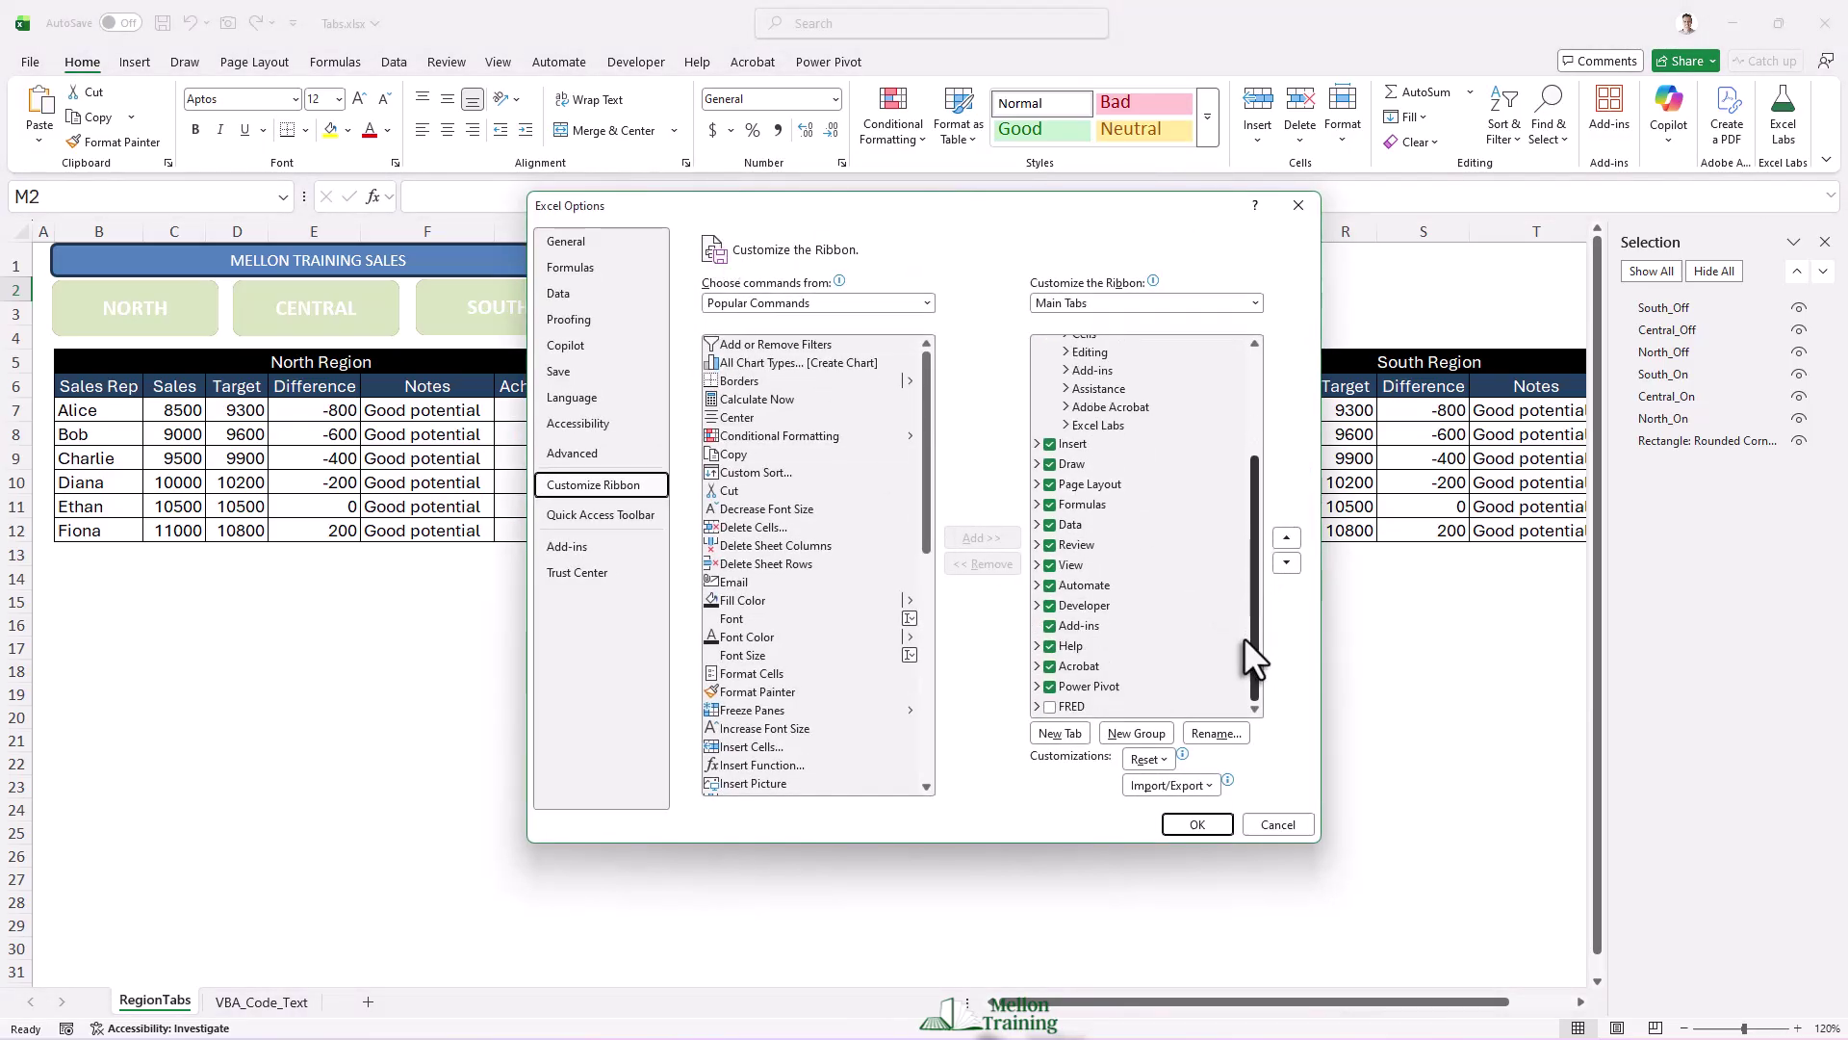
click(1037, 605)
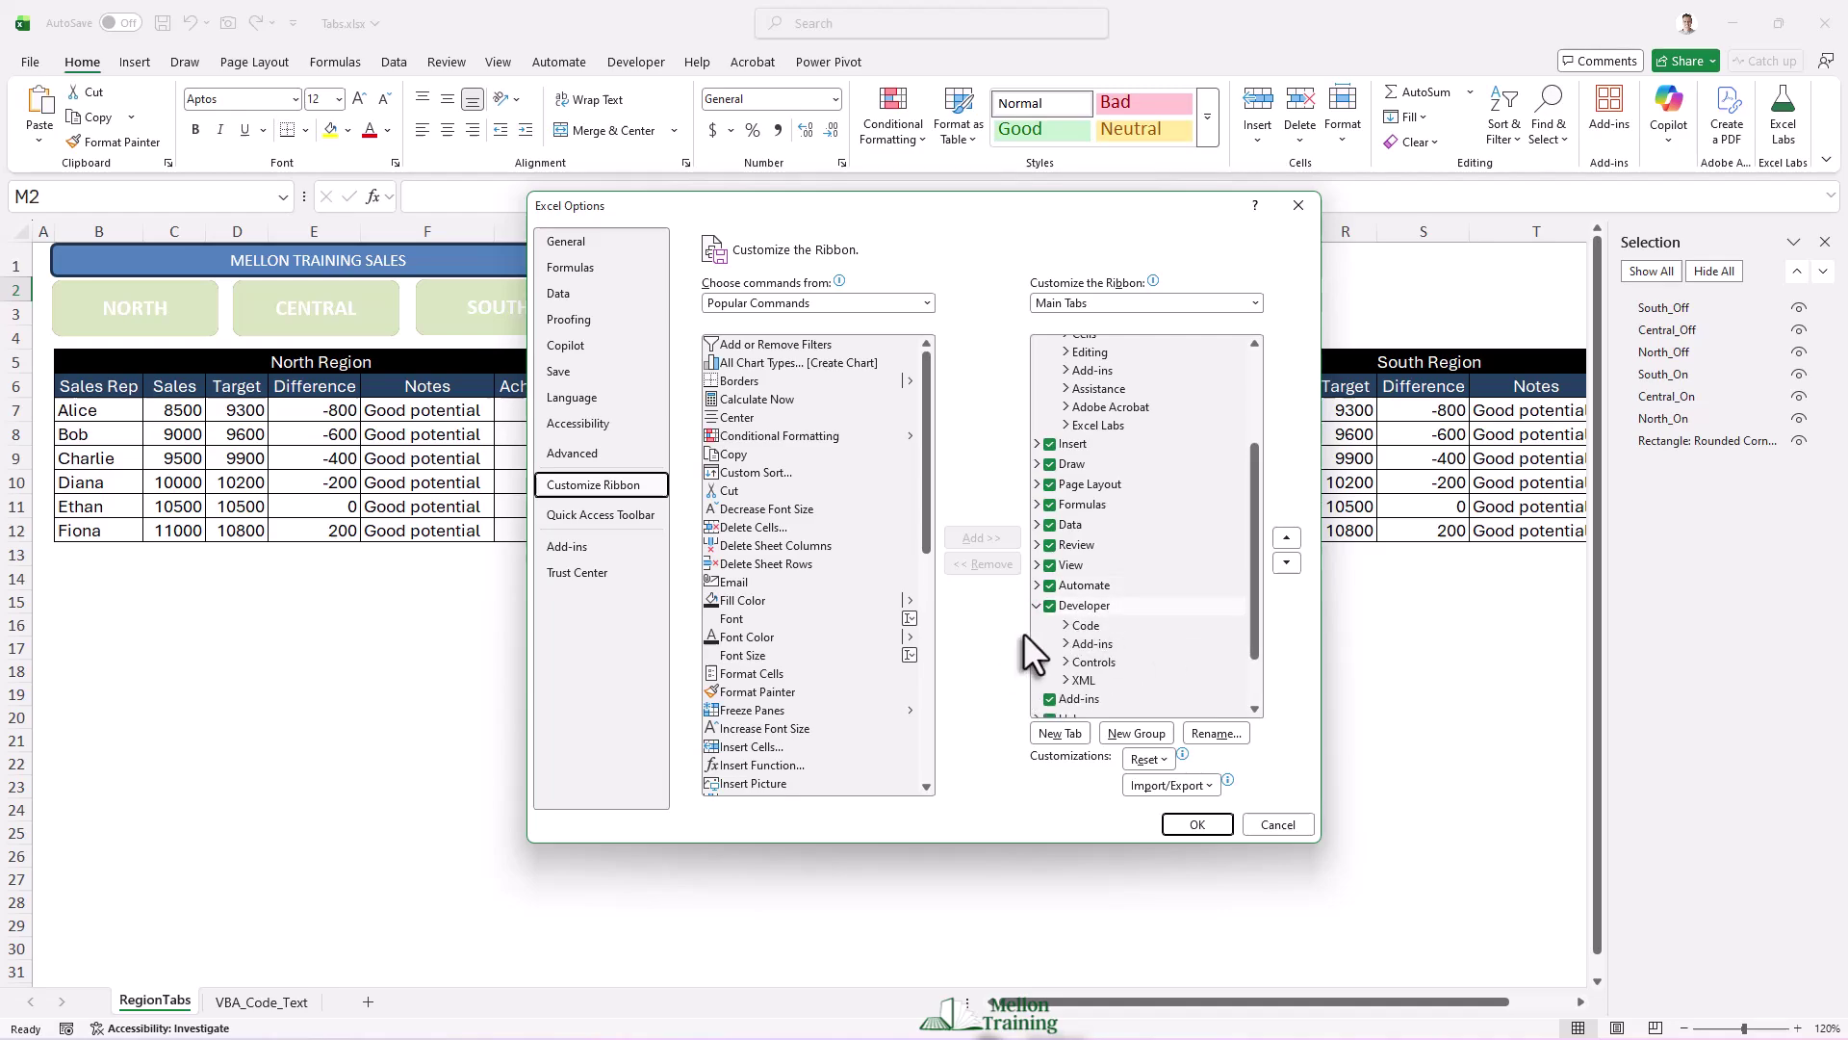
click(1278, 824)
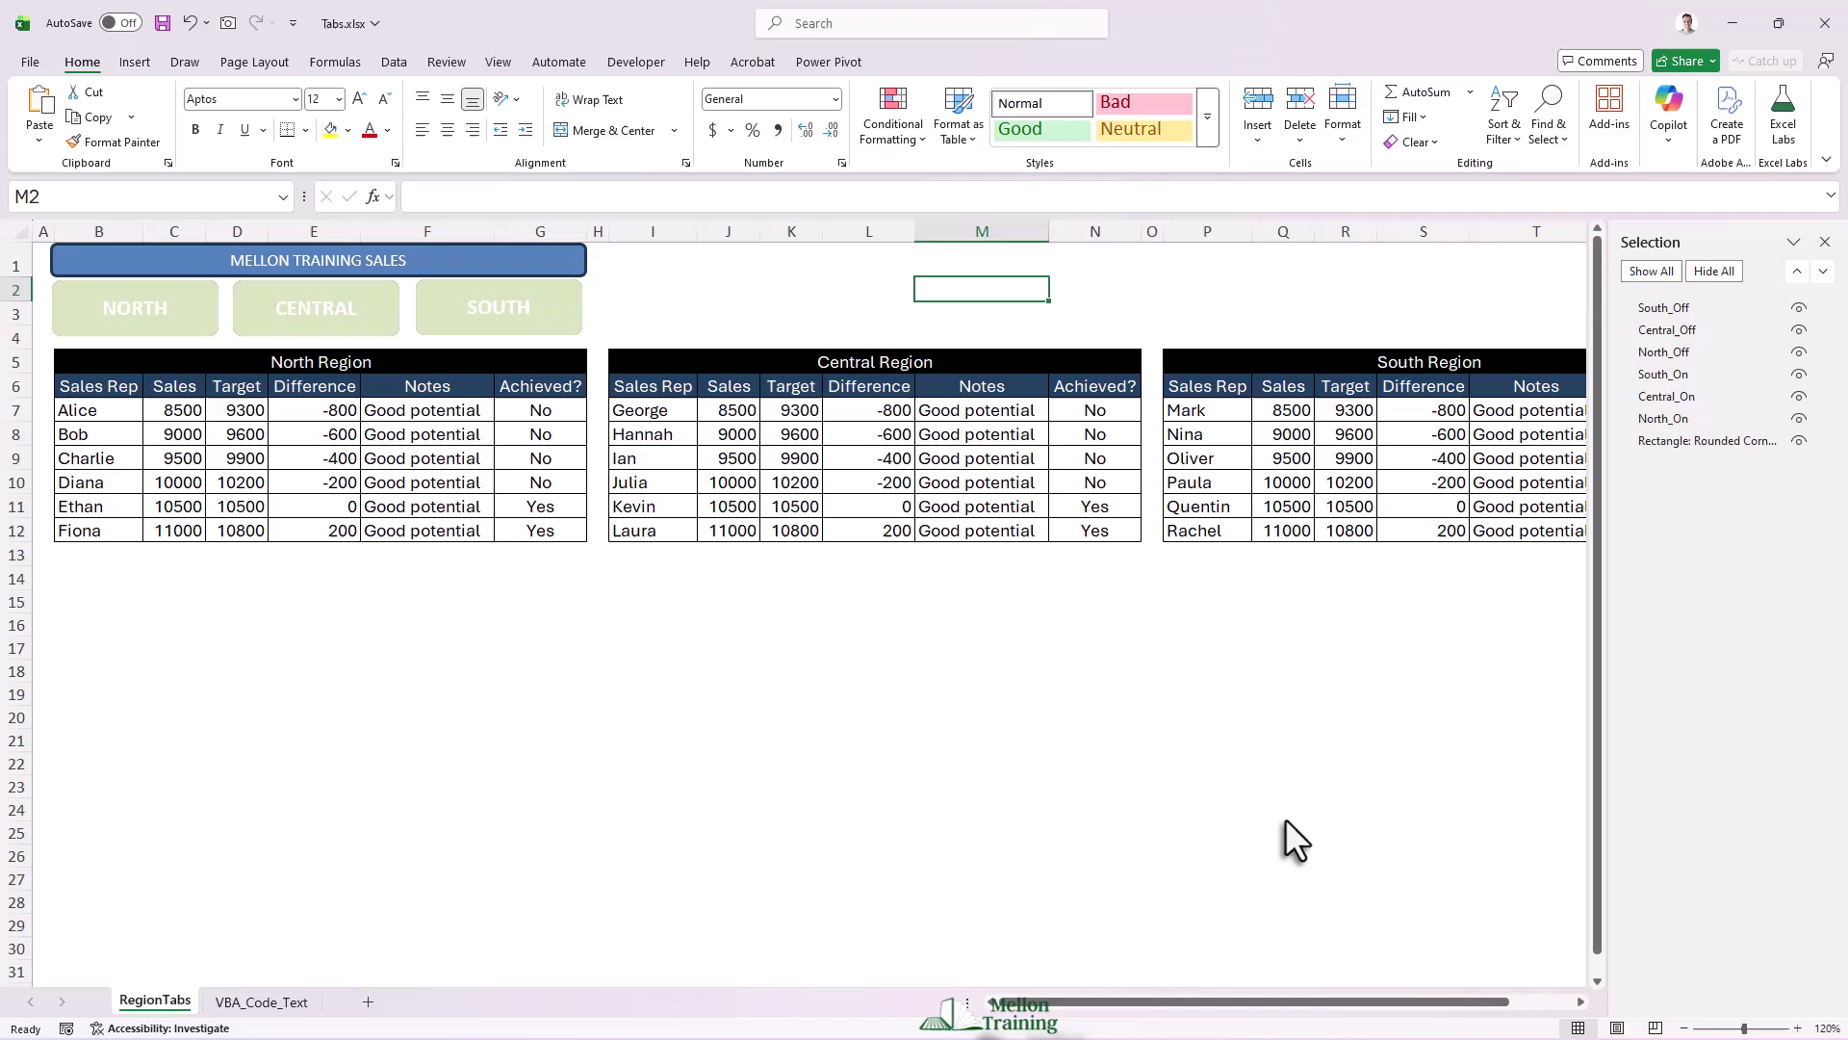
click(637, 60)
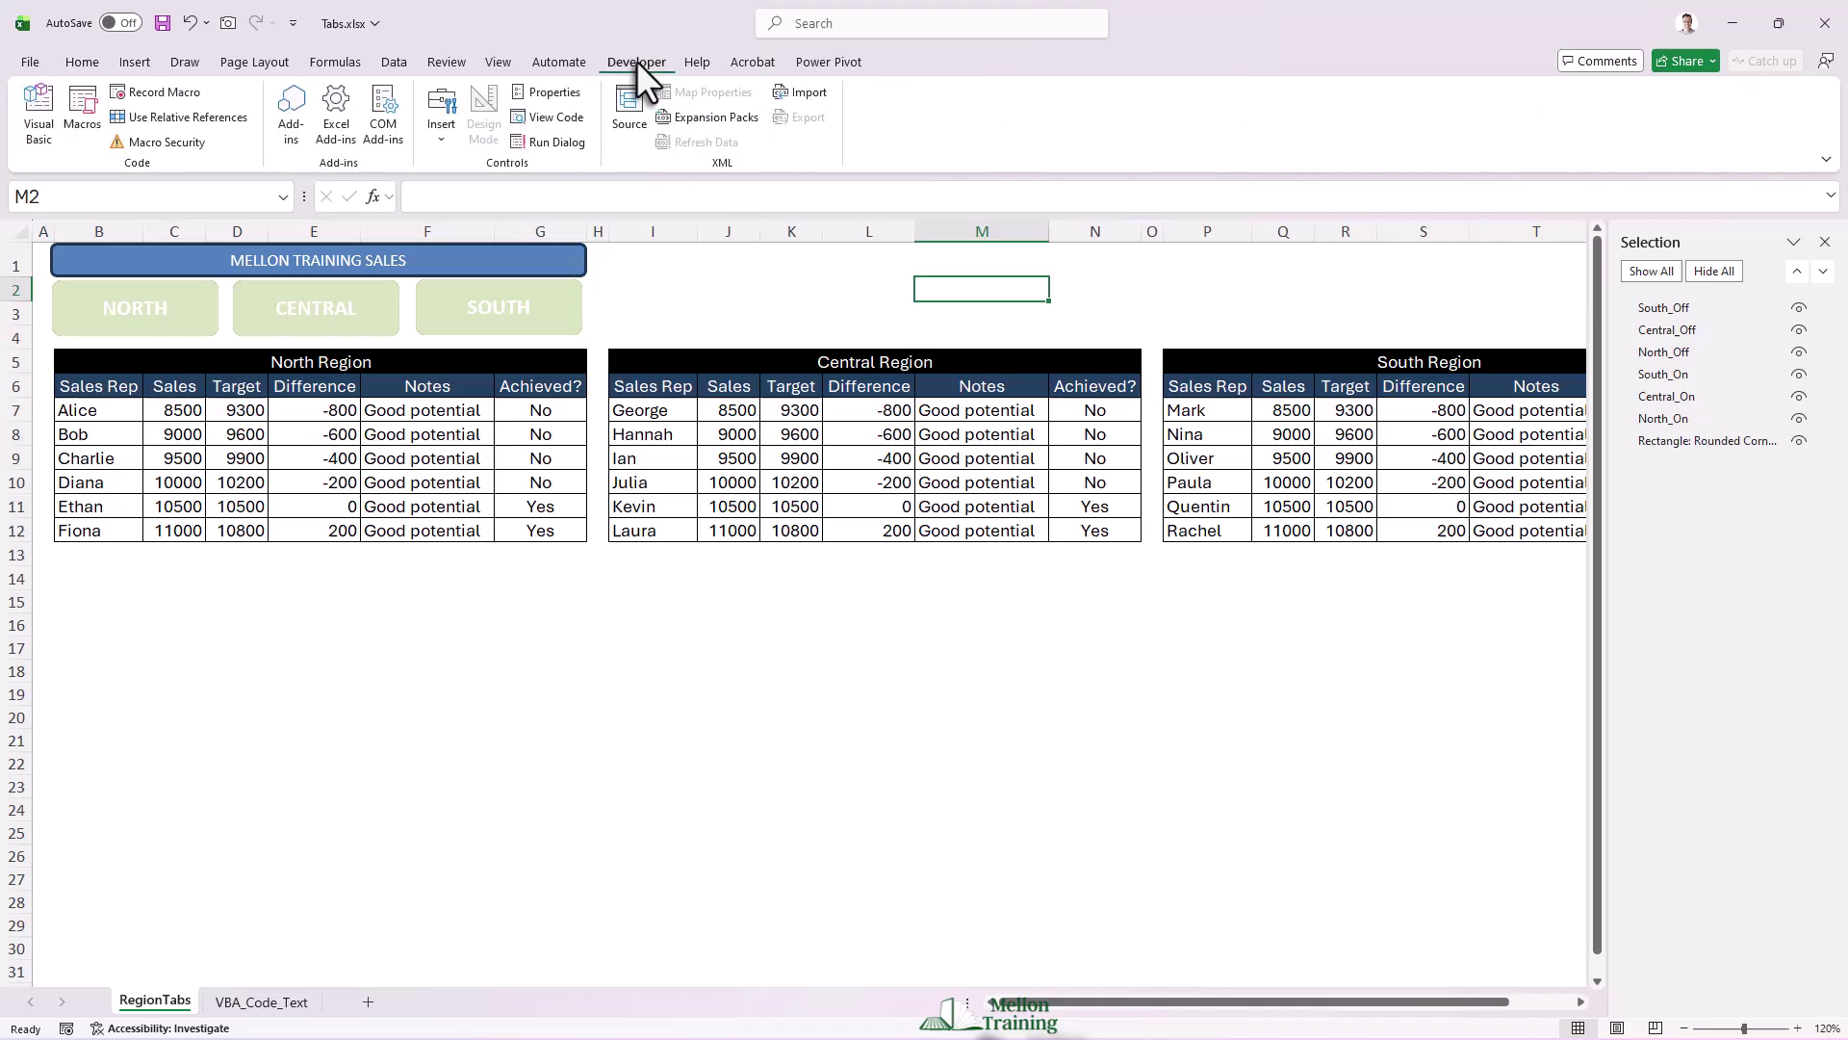
click(39, 125)
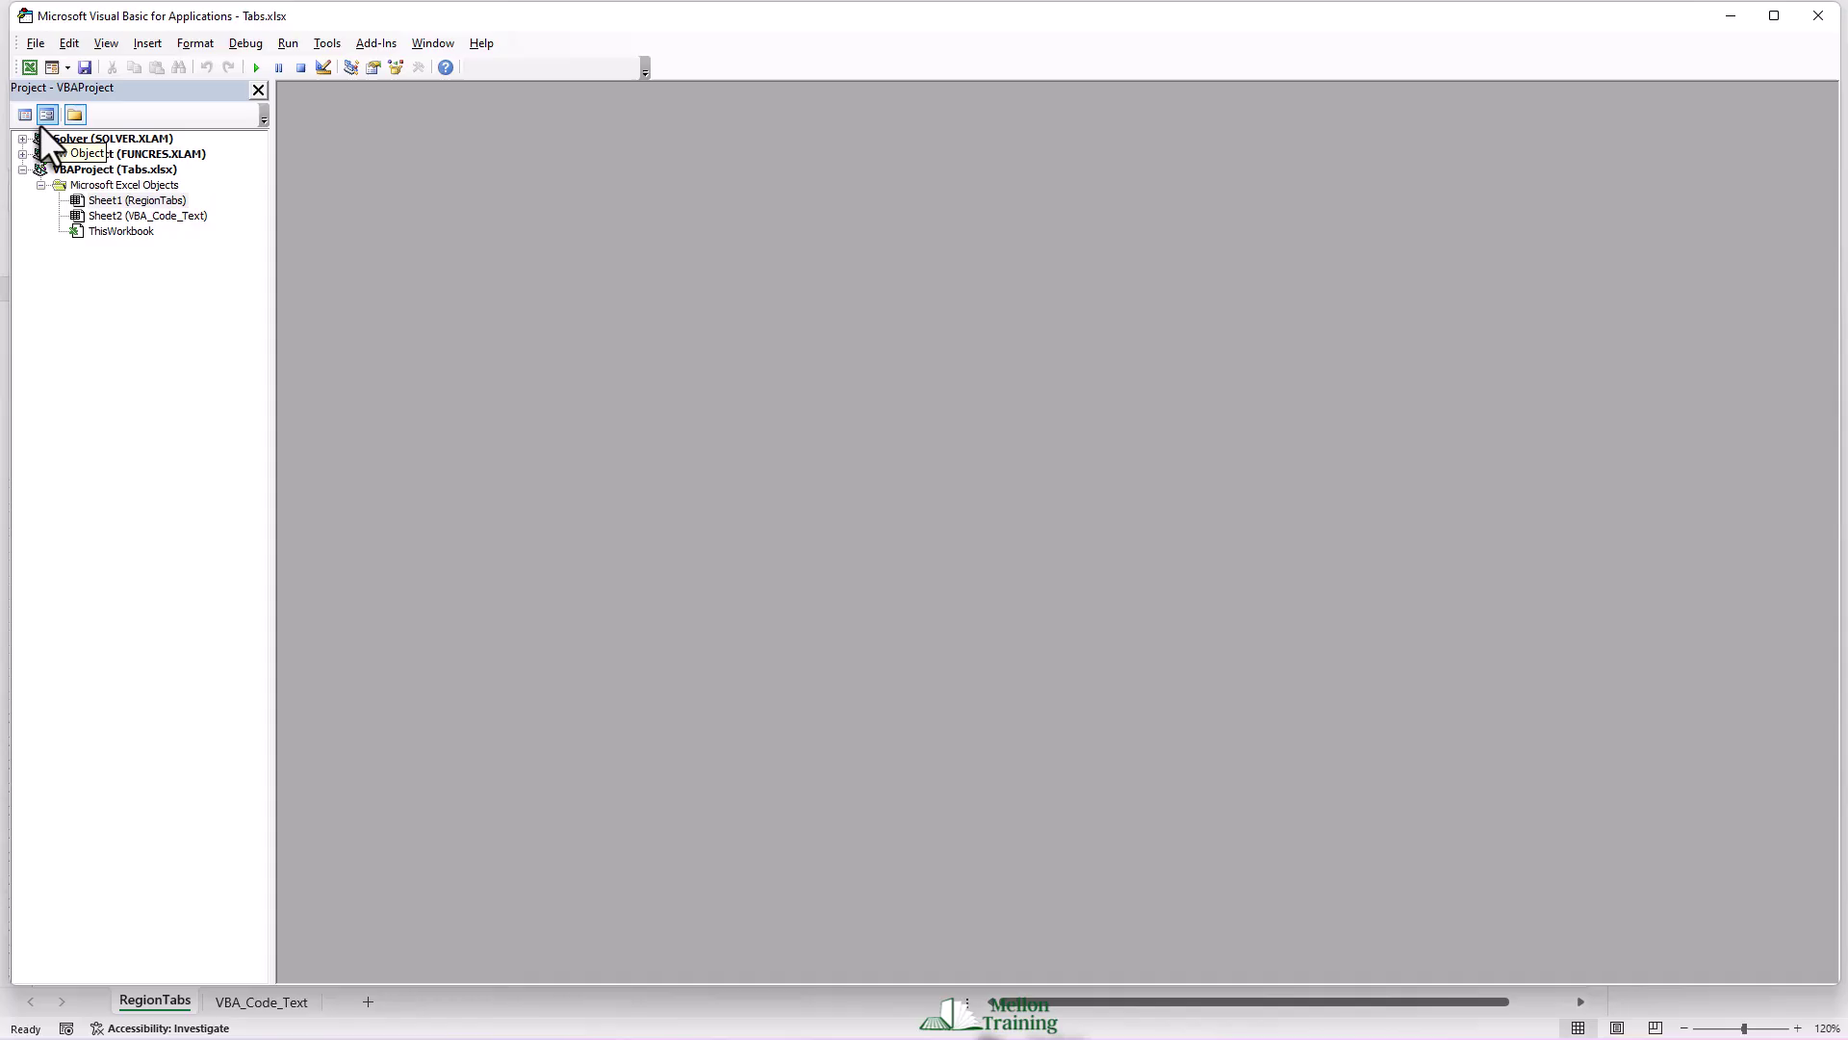
Insert a new code module, Module1, into the Tabs.xlsx project.
click(149, 45)
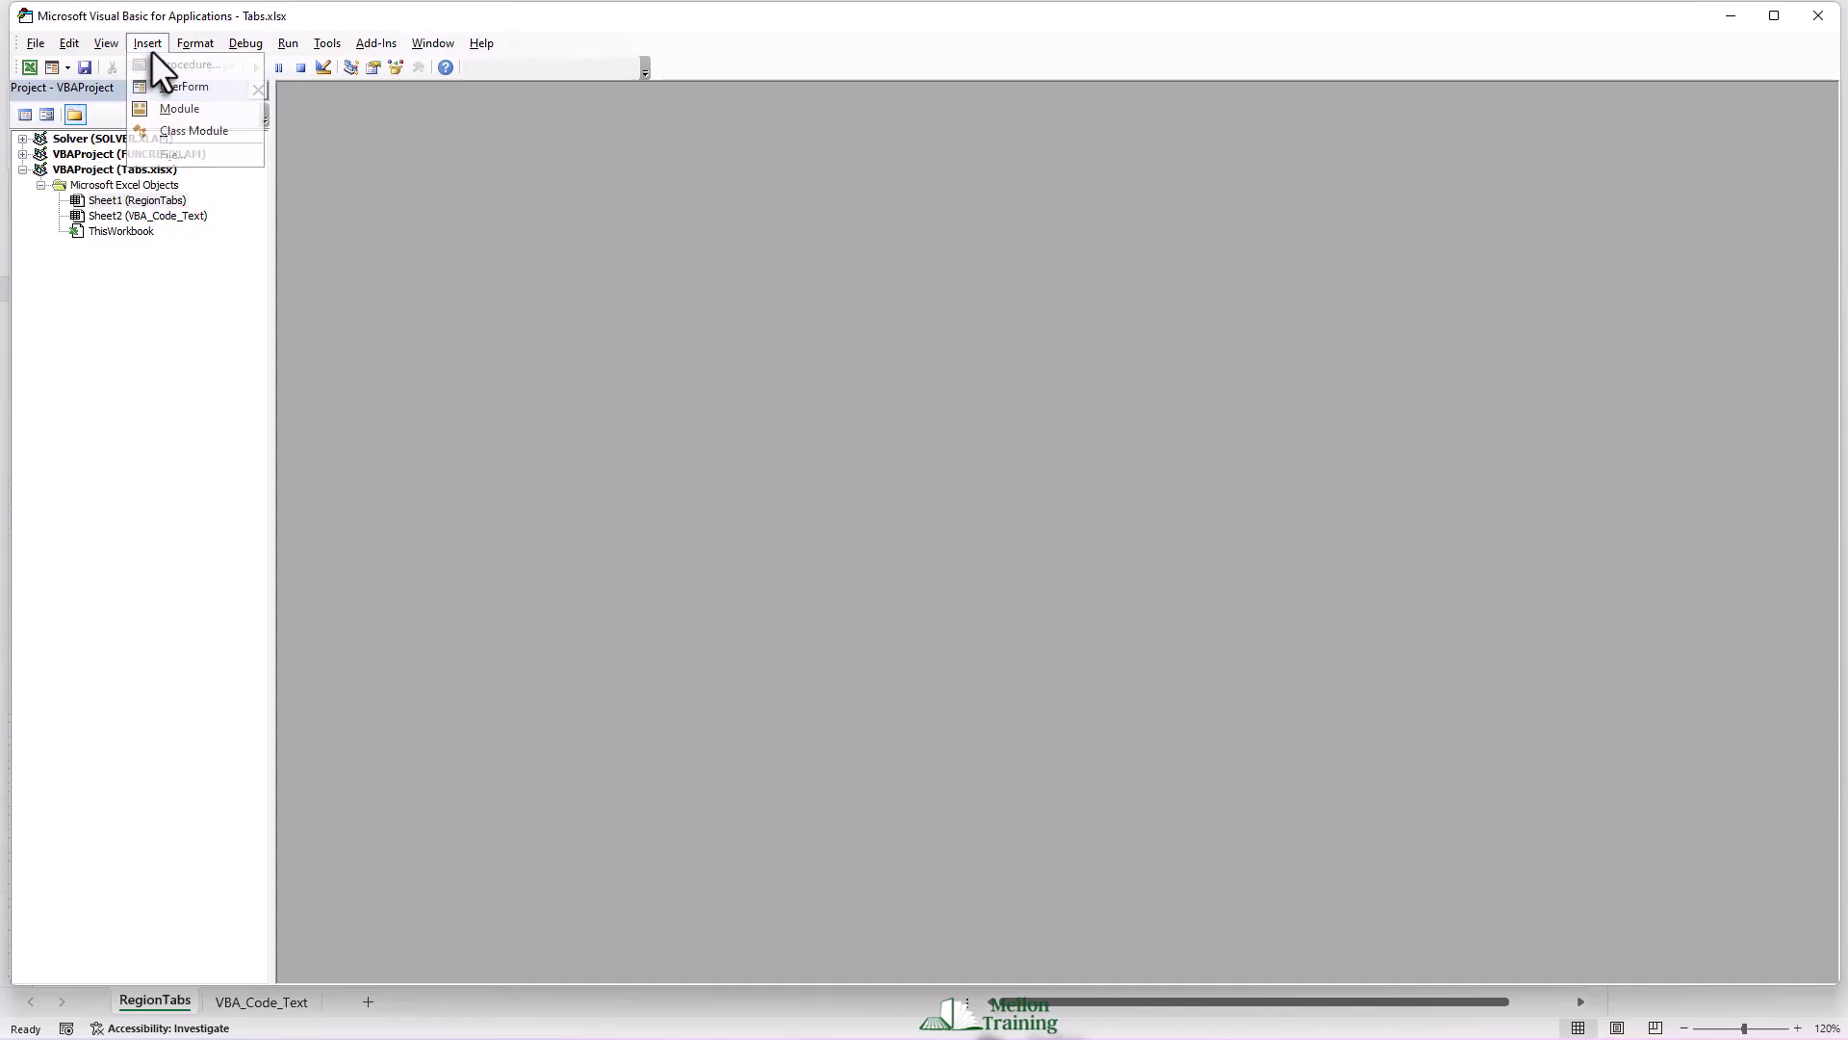
click(181, 108)
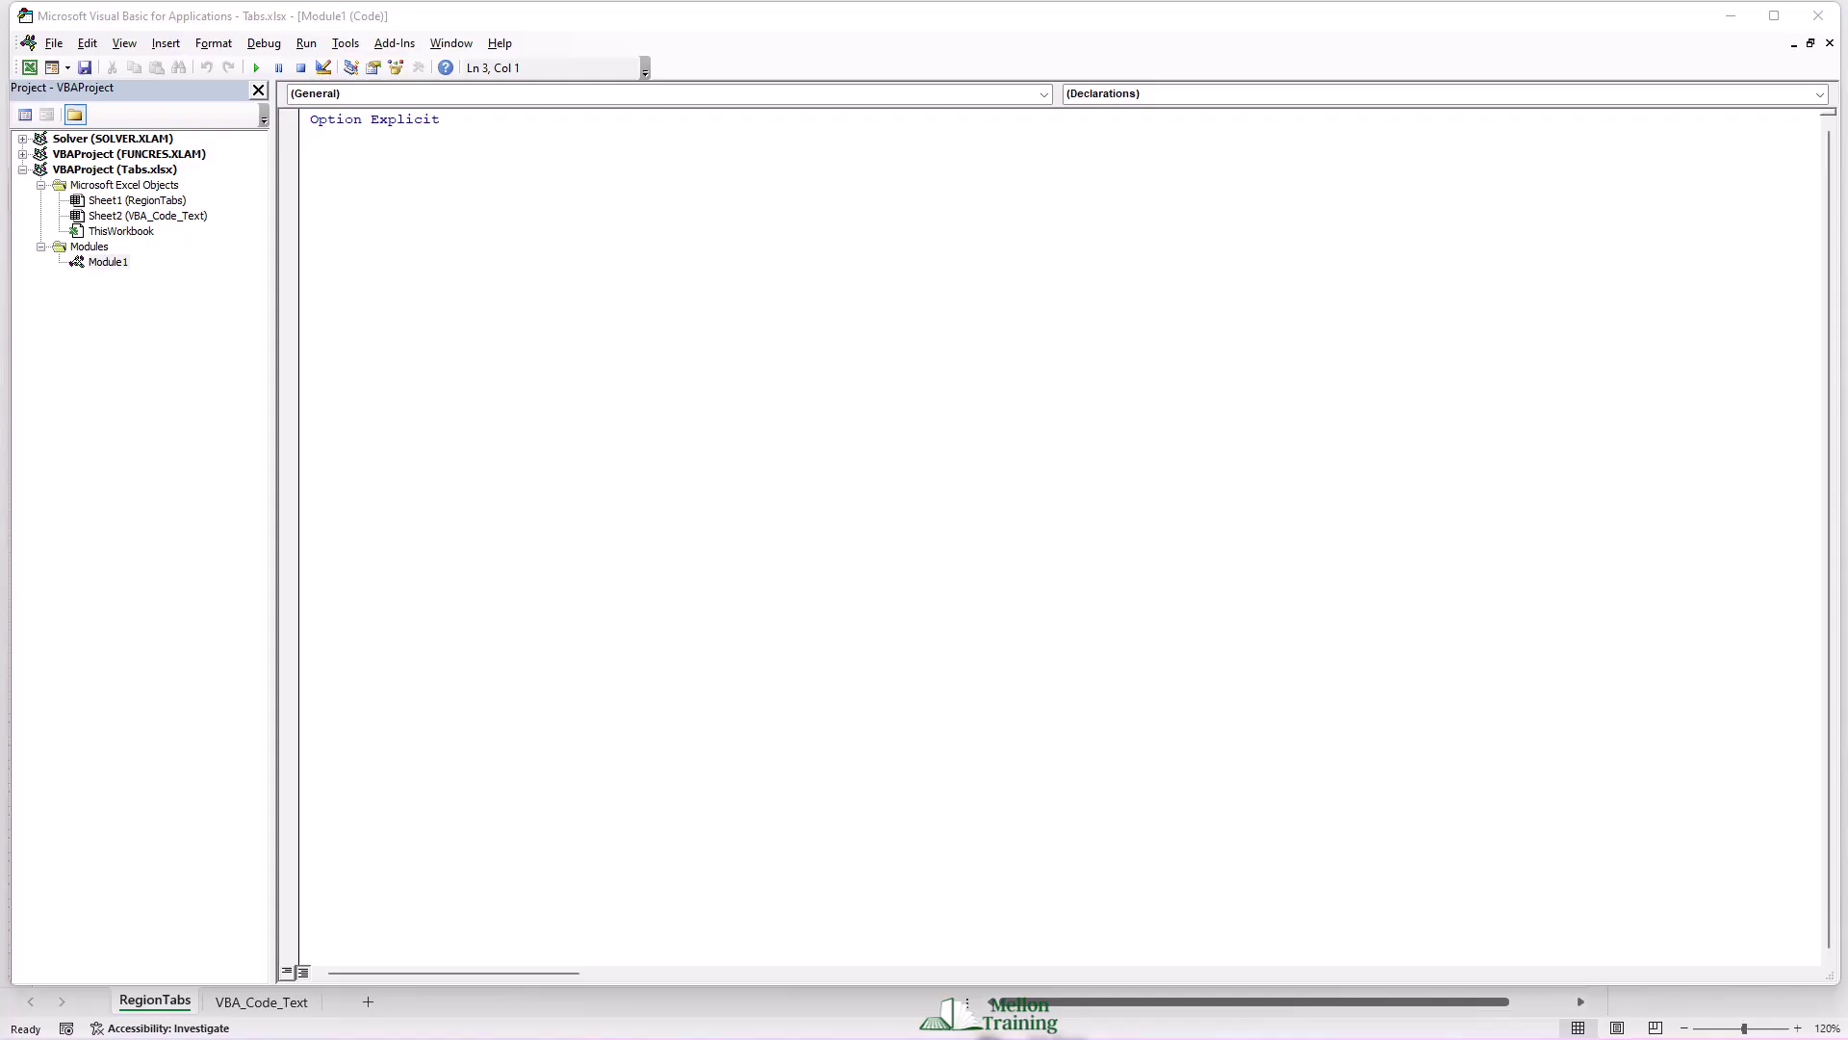
Paste the Tab_North, Tab_Central and Tab_South macros into Module1 and close the editor.
click(337, 159)
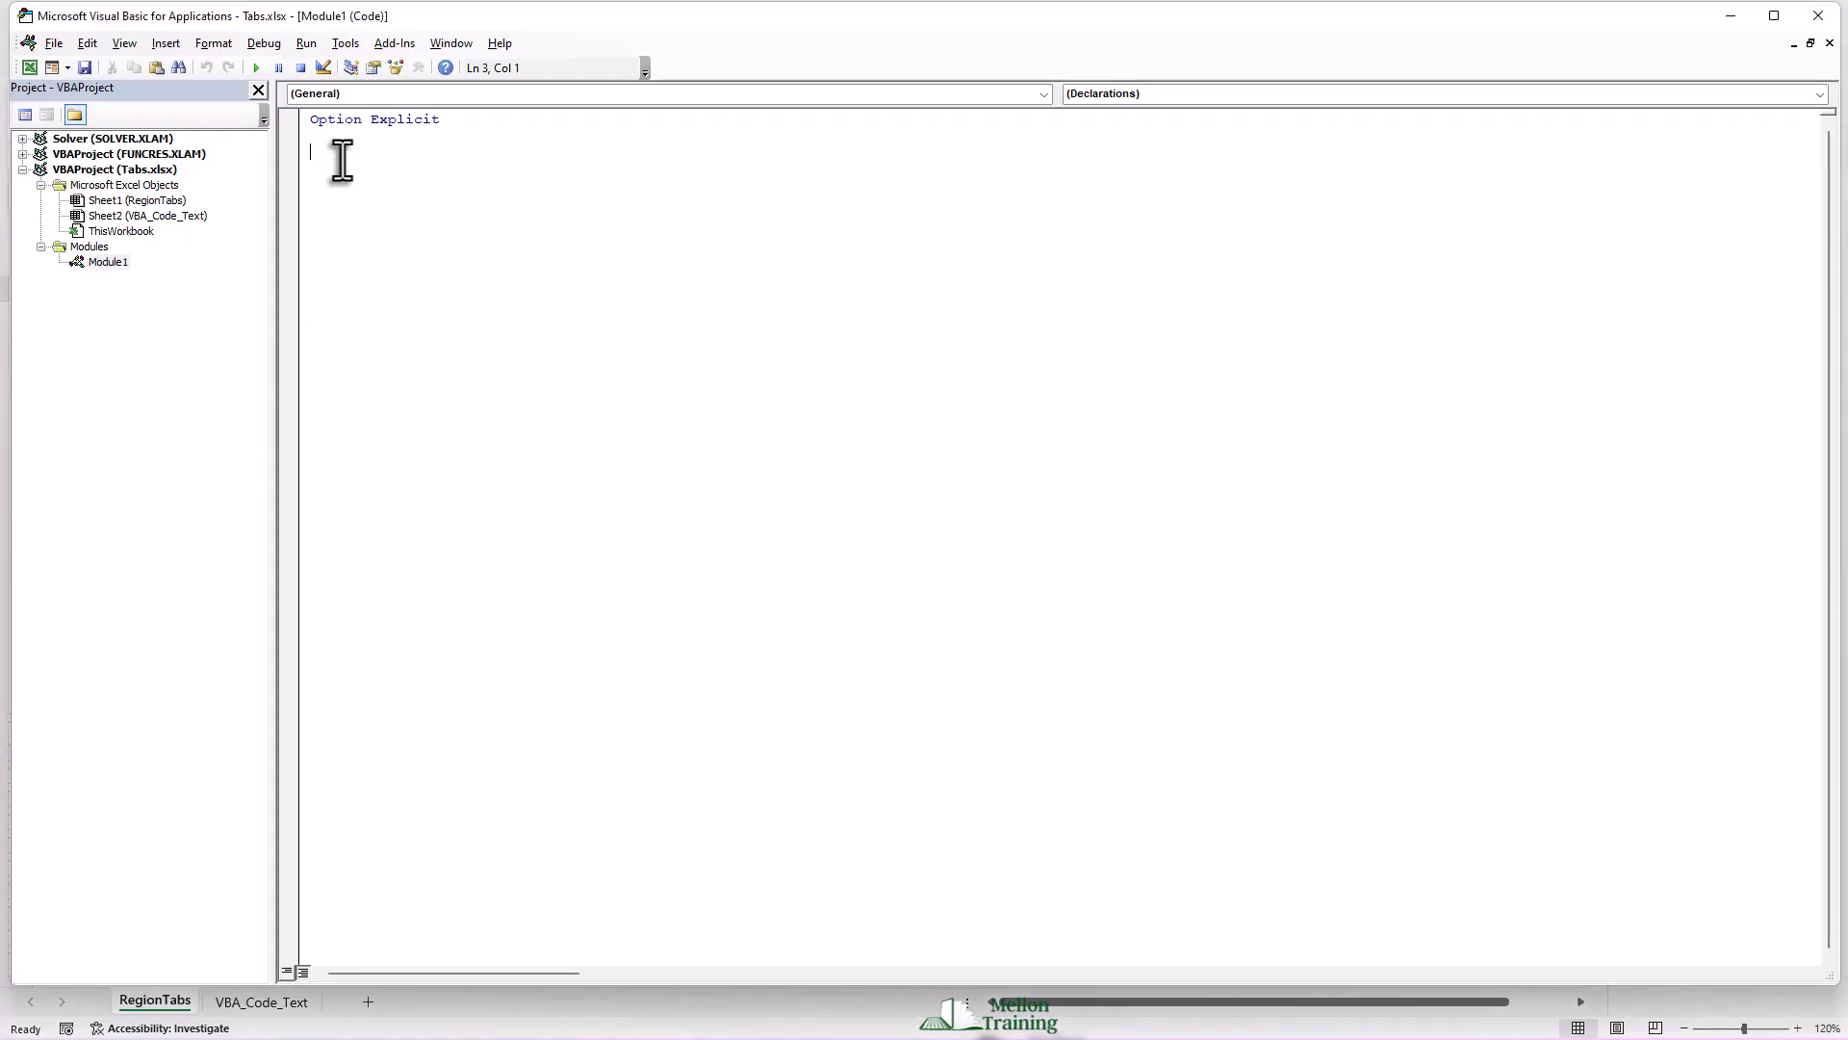
text(Sub Tab_North()     ' Show North Region columns, hide the others     With Worksheets("RegionTabs")         .Columns("B:H").EntireColumn.Hidden = False         .Columns("I:U").EntireColumn.Hidden = True         .Columns("P:V").EntireColumn.Hidden = True         .Shapes("North_On").Visible = True         .Shapes("North_Off").Visible = False         .Shapes("Central_On").Visible = False         .Shapes("Central_Off").Visible = True         .Shapes("South_On").Visible = False         .Shapes("South_Off").Visible = True     End With End Sub  Sub Tab_Central()     With Worksheets("RegionTabs")         .Columns("B:H").EntireColumn.Hidden = True         .Columns("I:U").EntireColumn.Hidden = False         .Columns("P:V").EntireColumn.Hidden = True         .Shapes("North_On").Visible = False         .Shapes("North_Off").Visible = True         .Shapes("Central_On").Visible = True         .Shapes("Central_Off").Visible = False         .Shapes("South_On").Visible = False         .Shapes("South_Off").Visible = True     End With End Sub  Sub Tab_South()     With Worksheets("RegionTabs")         .Columns("B:H").EntireColumn.Hidden = True         .Columns("I:U").EntireColumn.Hidden = True         .Columns("P:V").EntireColumn.Hidden = False         .Shapes("North_On").Visible = False         .Shapes("North_Off").Visible = True         .Shapes("Central_On").Visible = False         .Shapes("Central_Off").Visible = True         .Shapes("South_On").Visible = True         .Shapes("South_Off").Visible = False     End With End Sub)
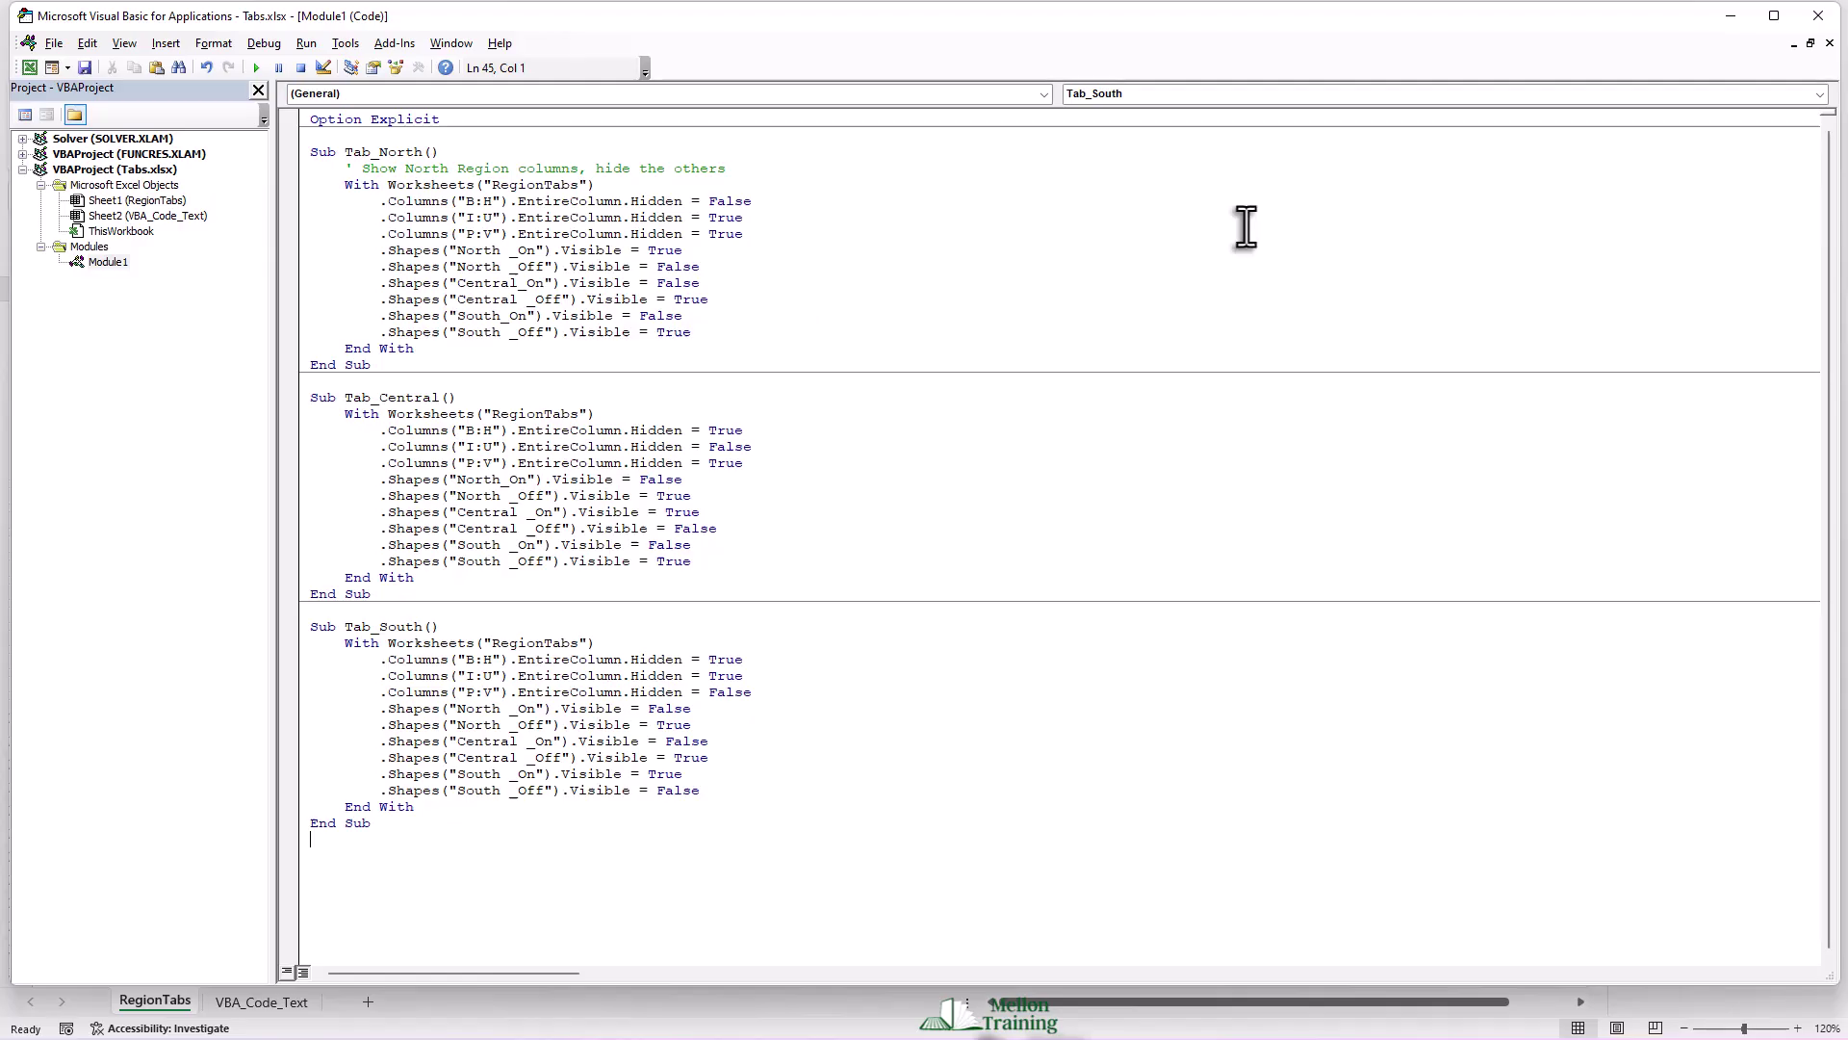
click(1818, 16)
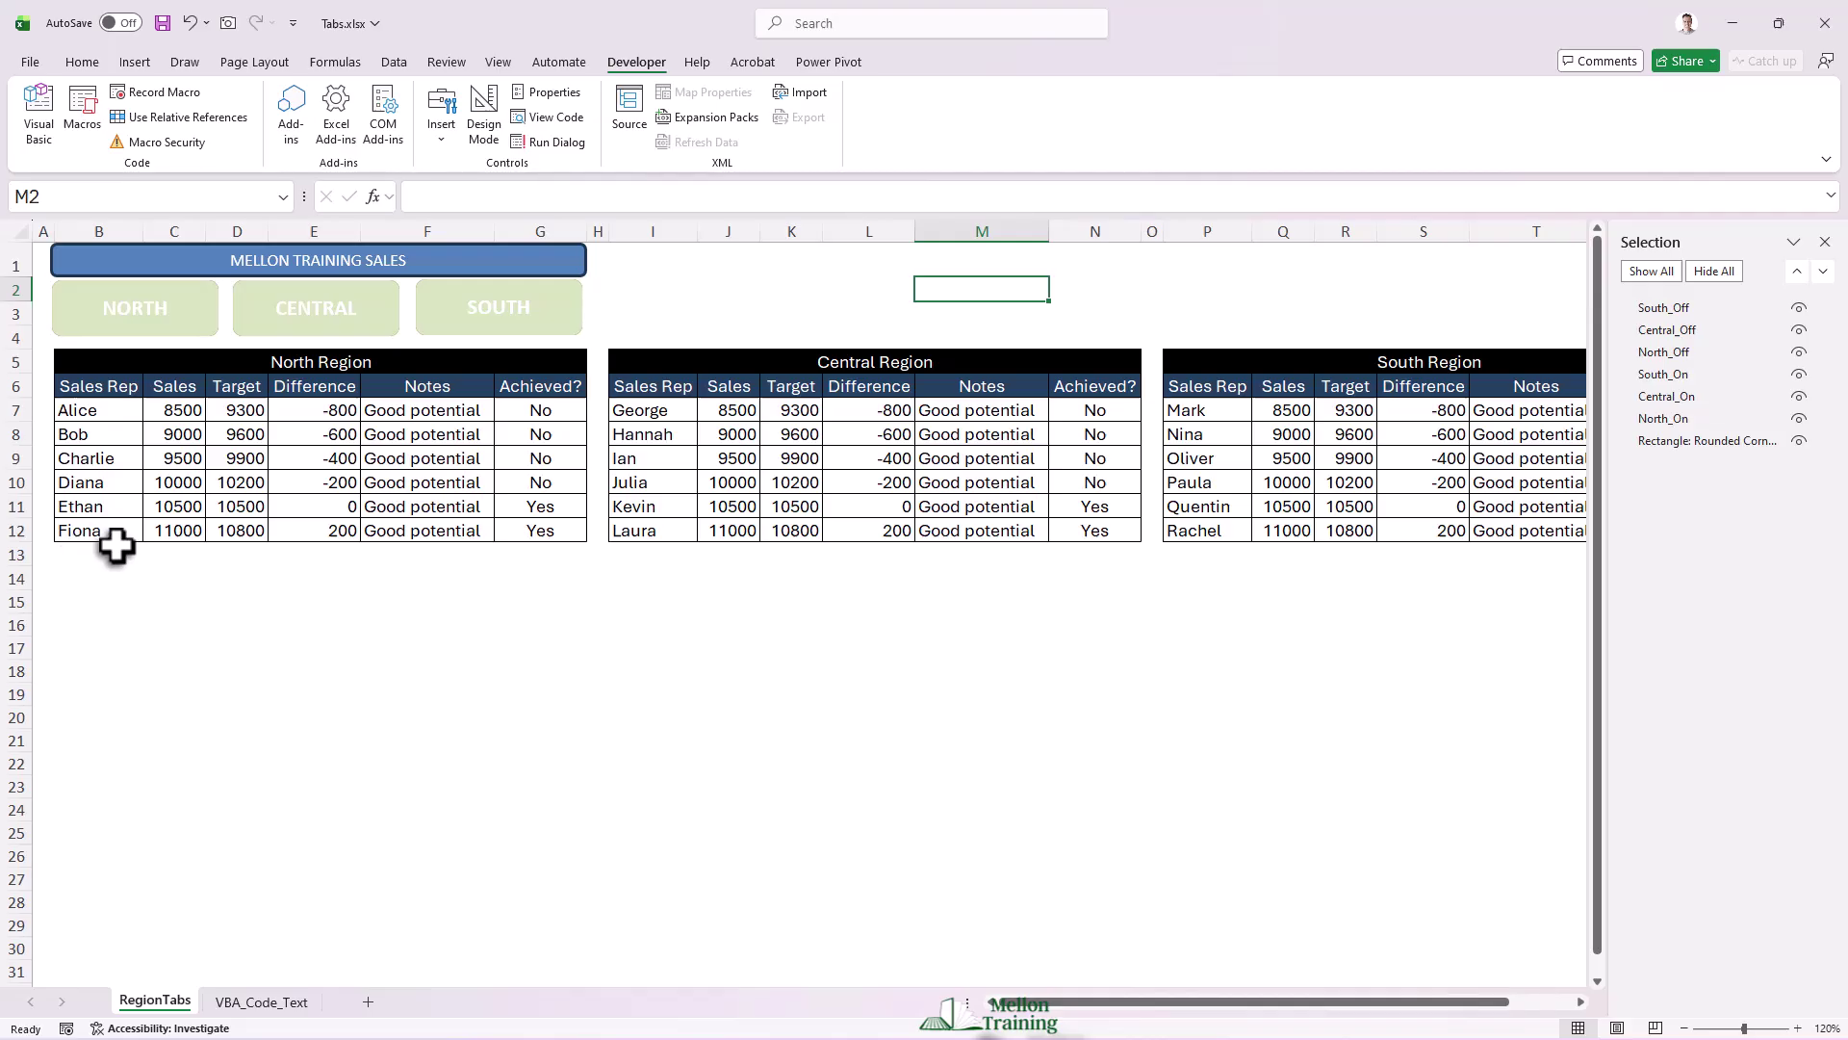
Save the workbook as the Excel Macro-Enabled Workbook Tabs_COMPLETE.xlsm.
click(32, 62)
click(73, 322)
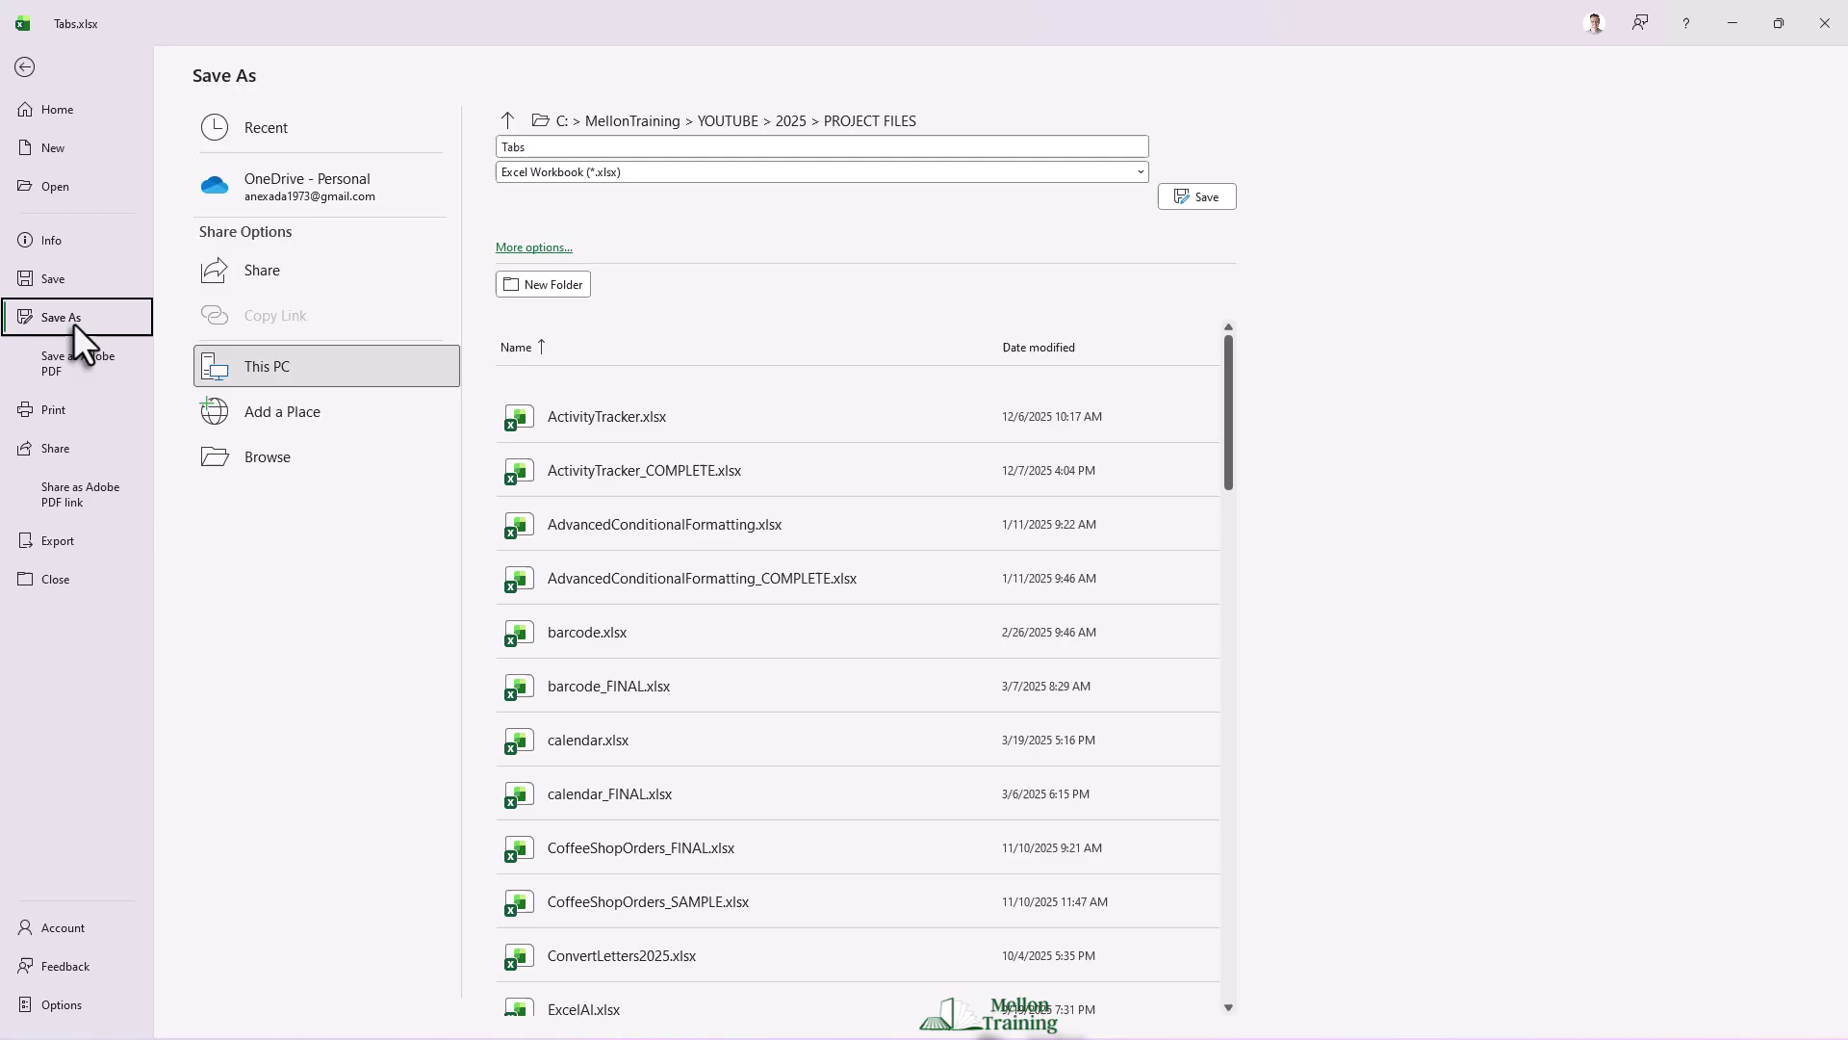
click(689, 170)
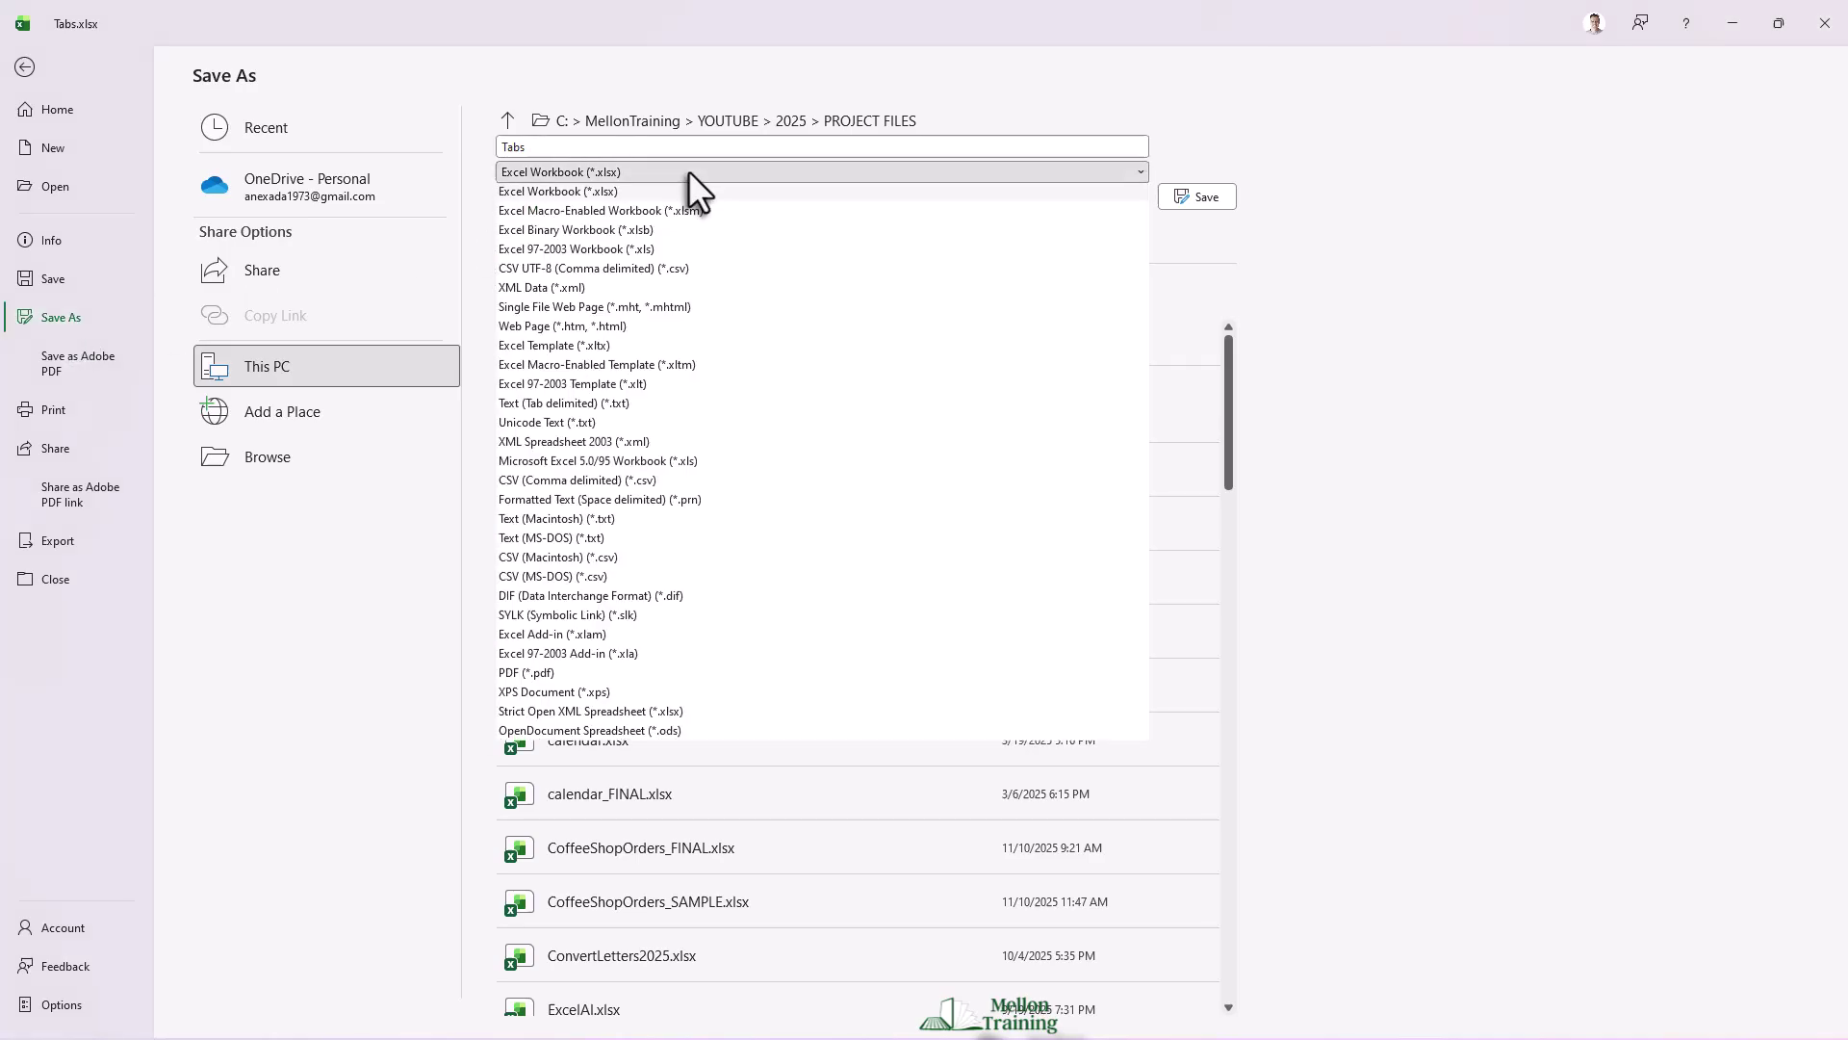
click(684, 212)
click(541, 146)
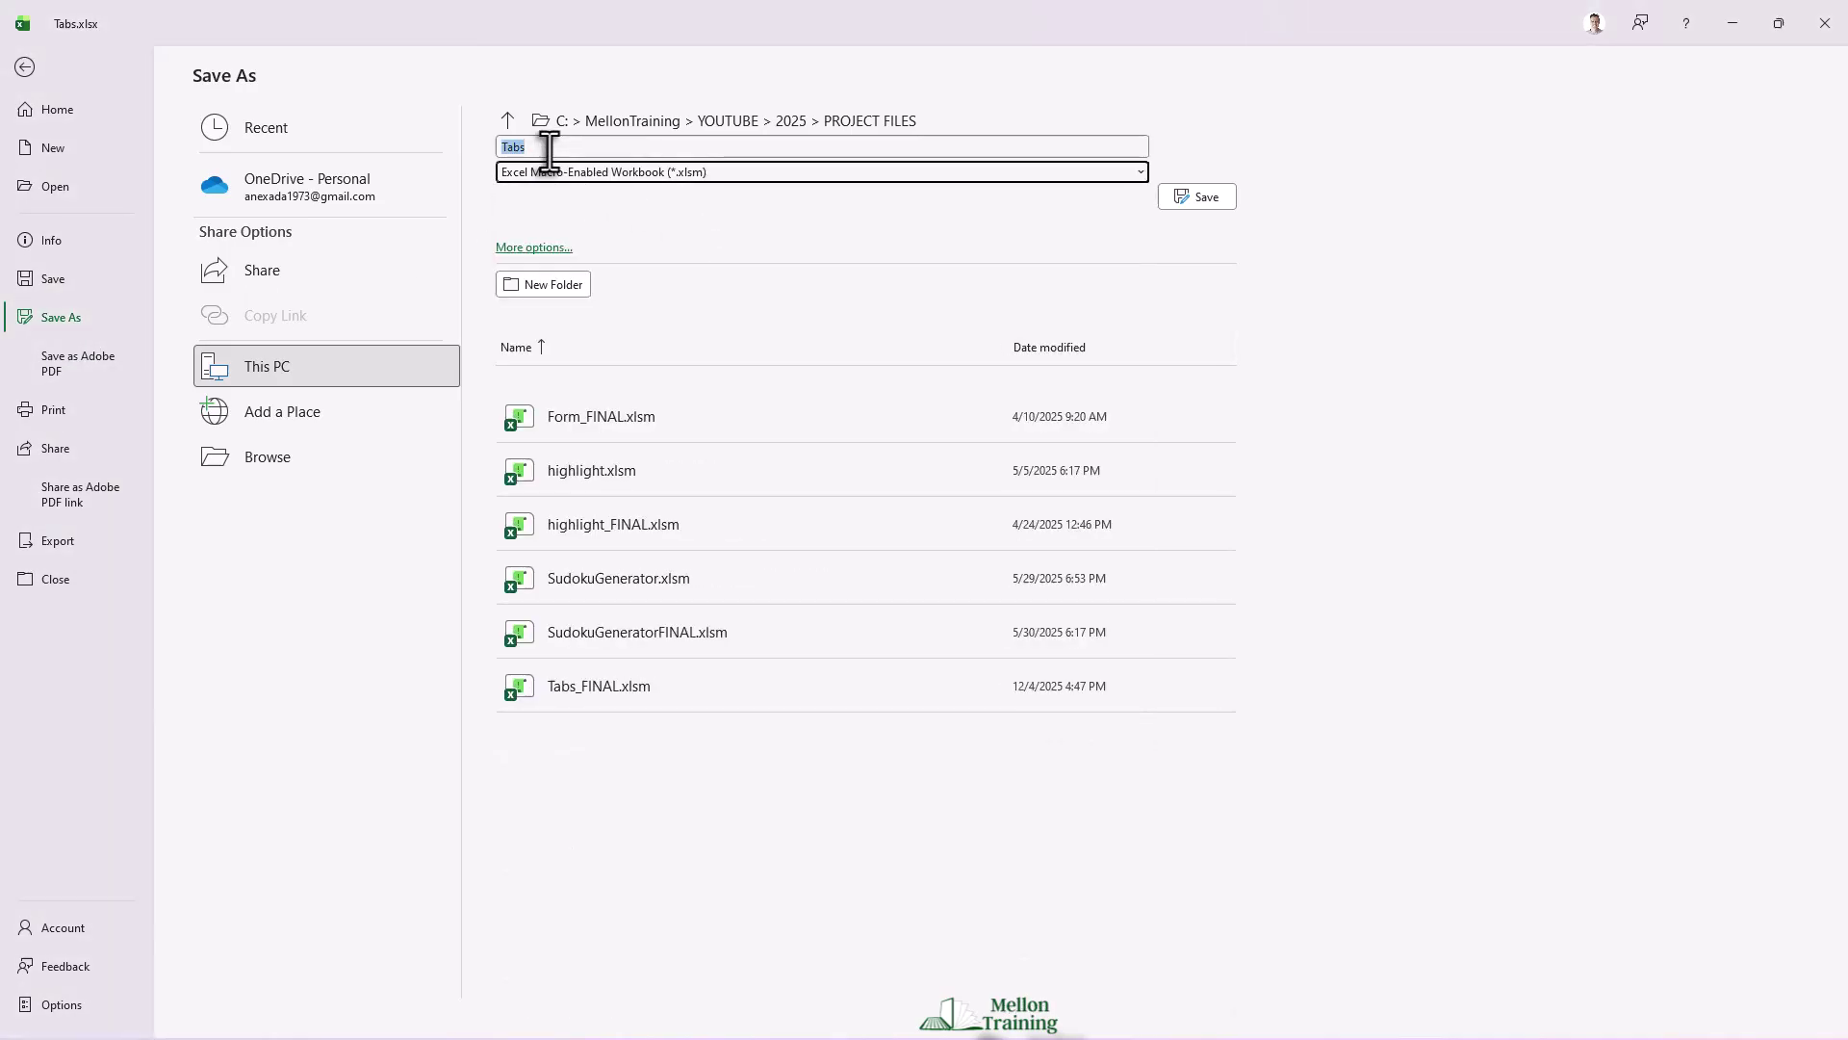
text(_COMPLETE)
key(Return)
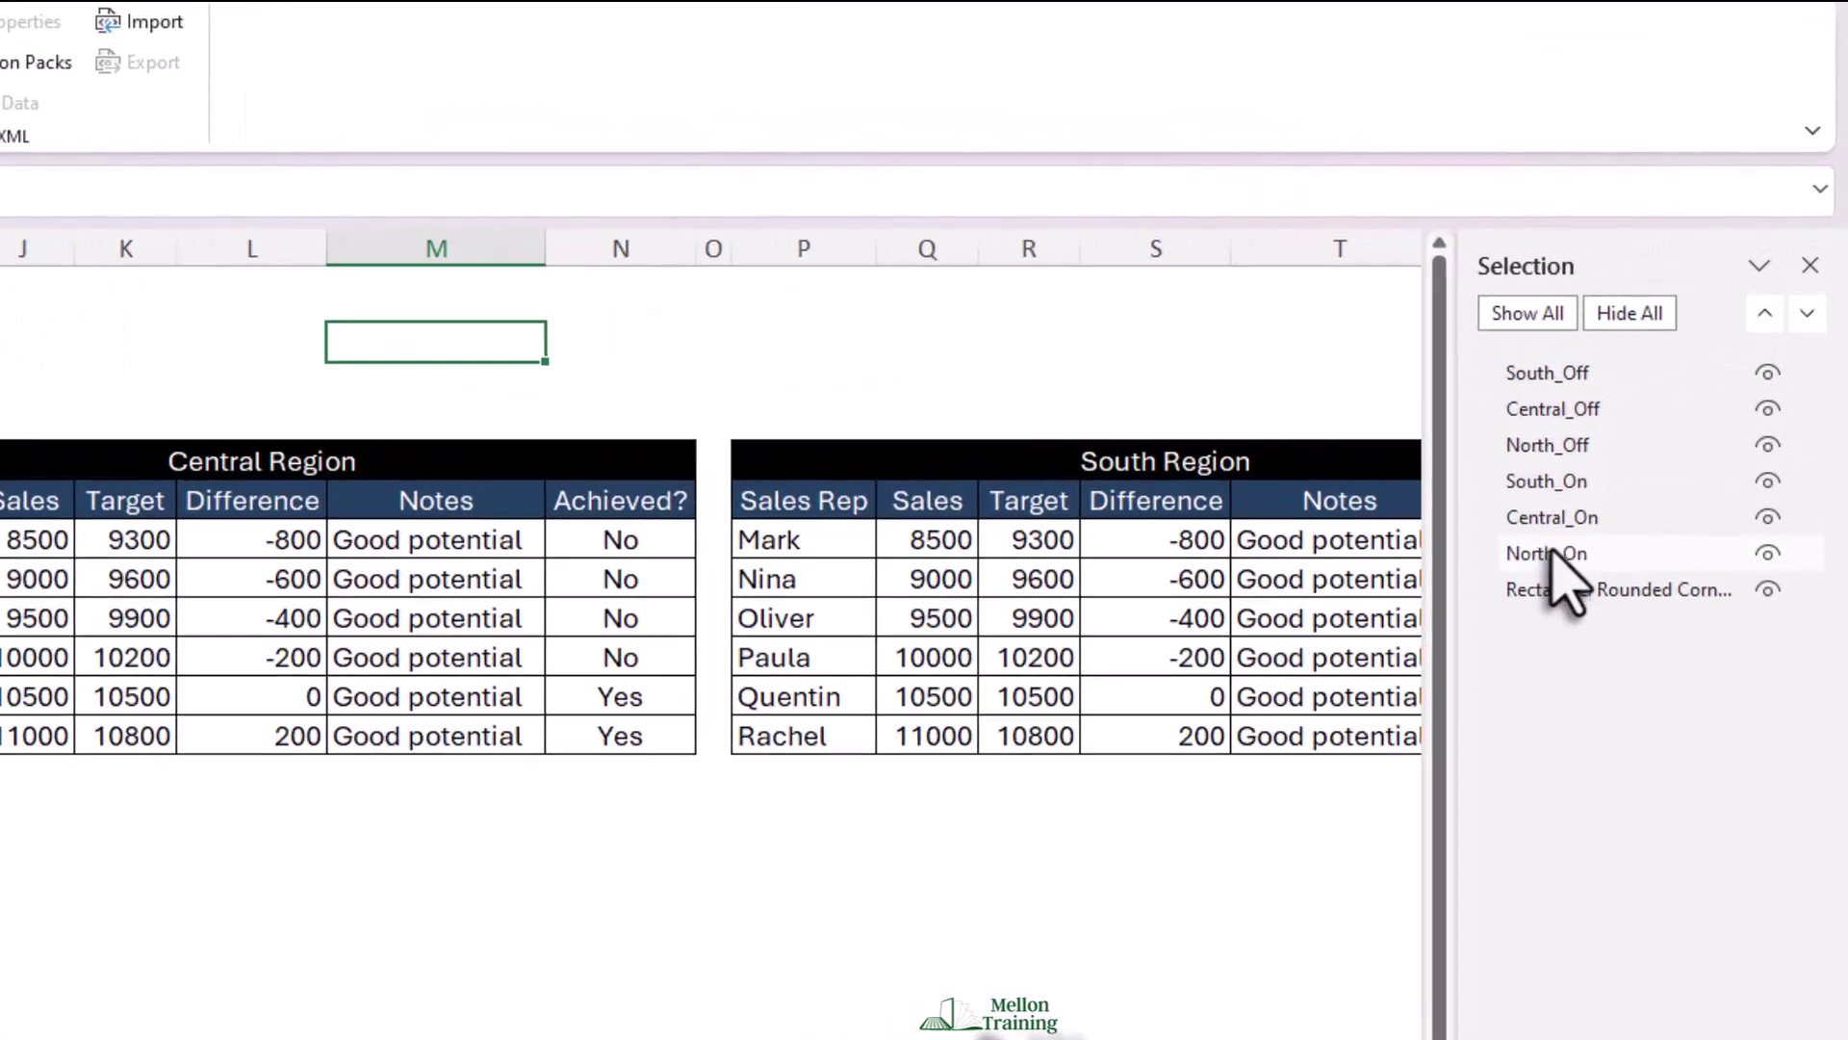
Select the North_On and North_Off shapes and assign them the Tab_North macro.
click(1641, 451)
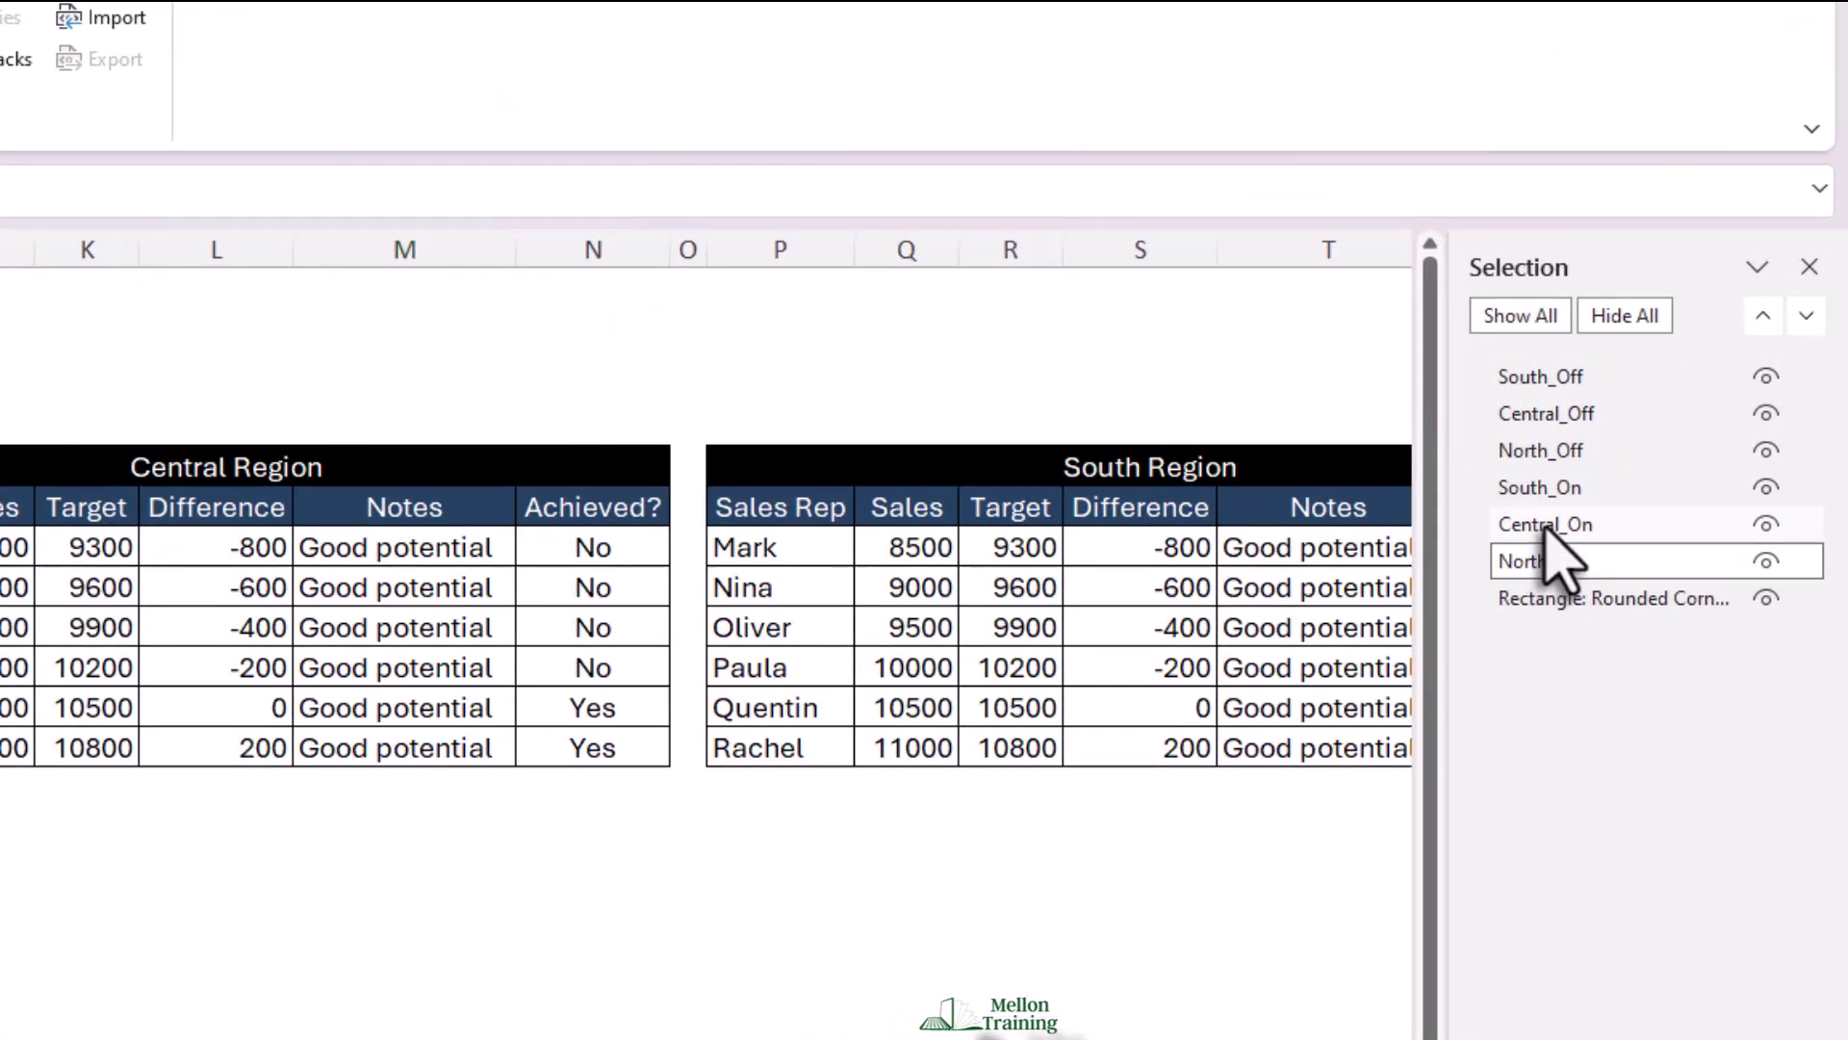
ctrl+click(1641, 380)
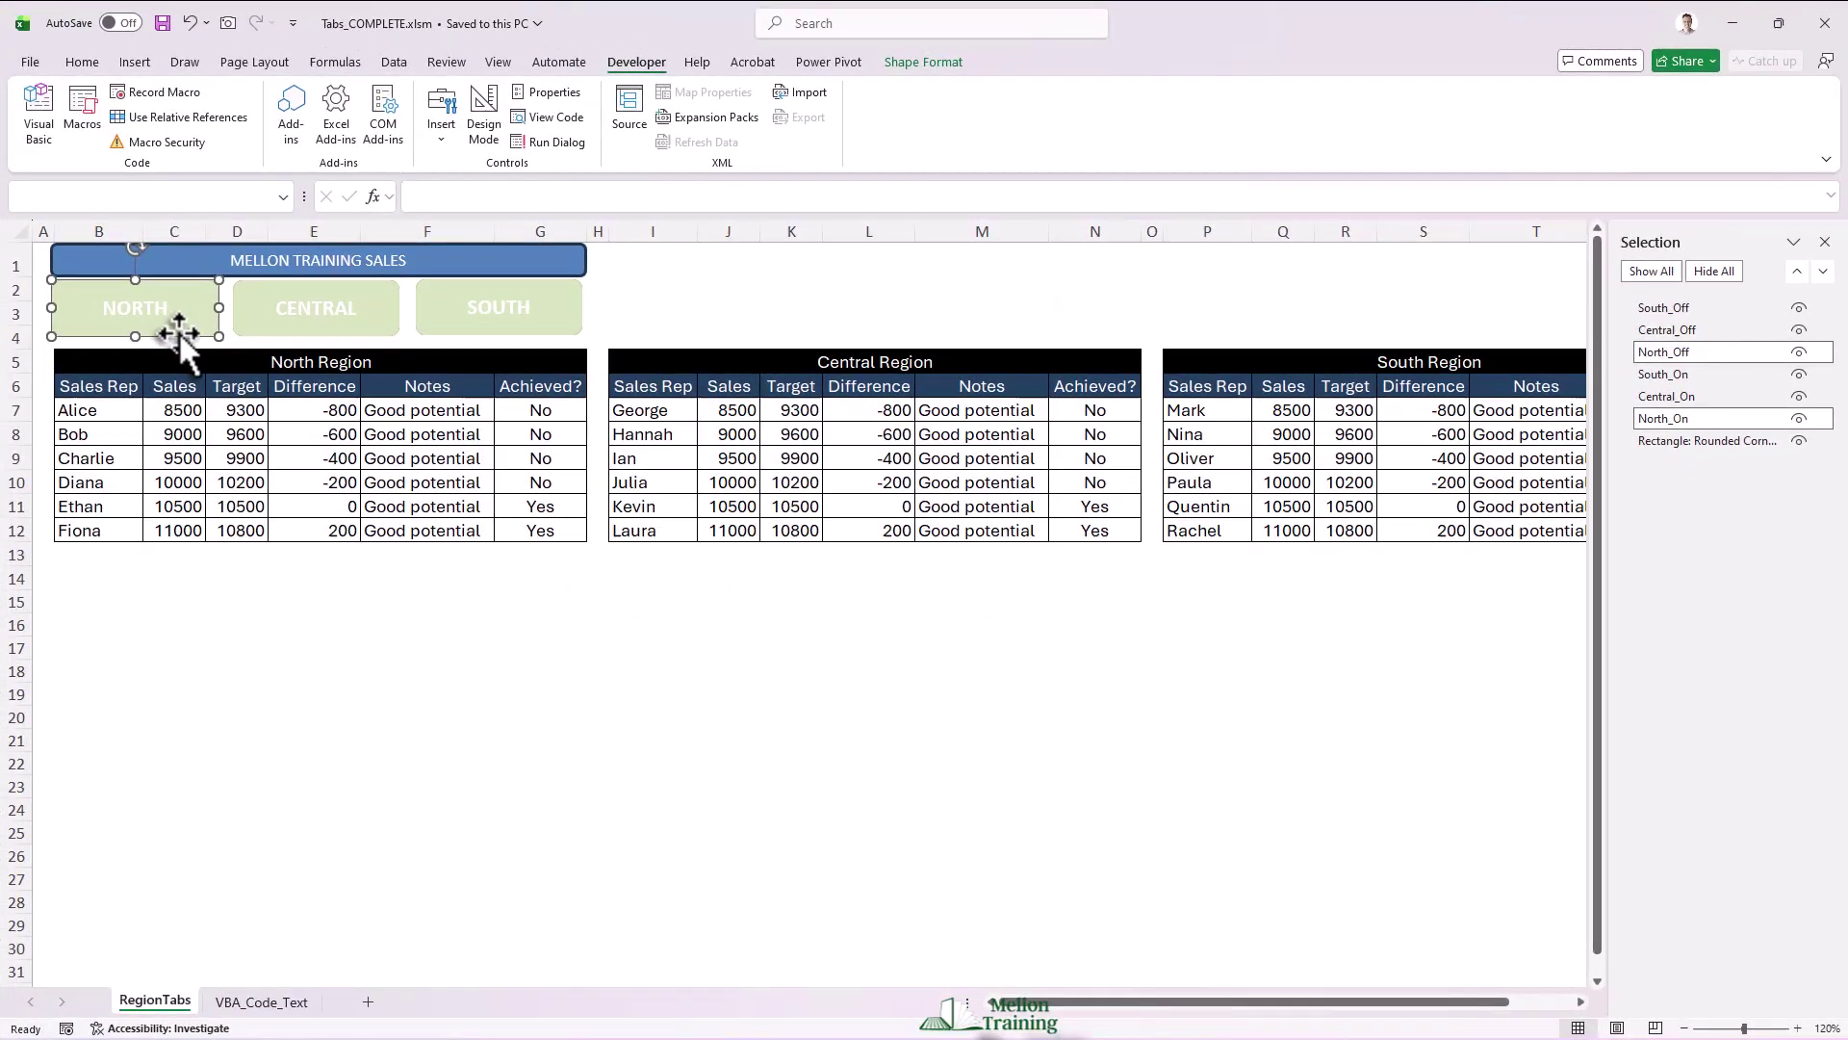
right_click(177, 335)
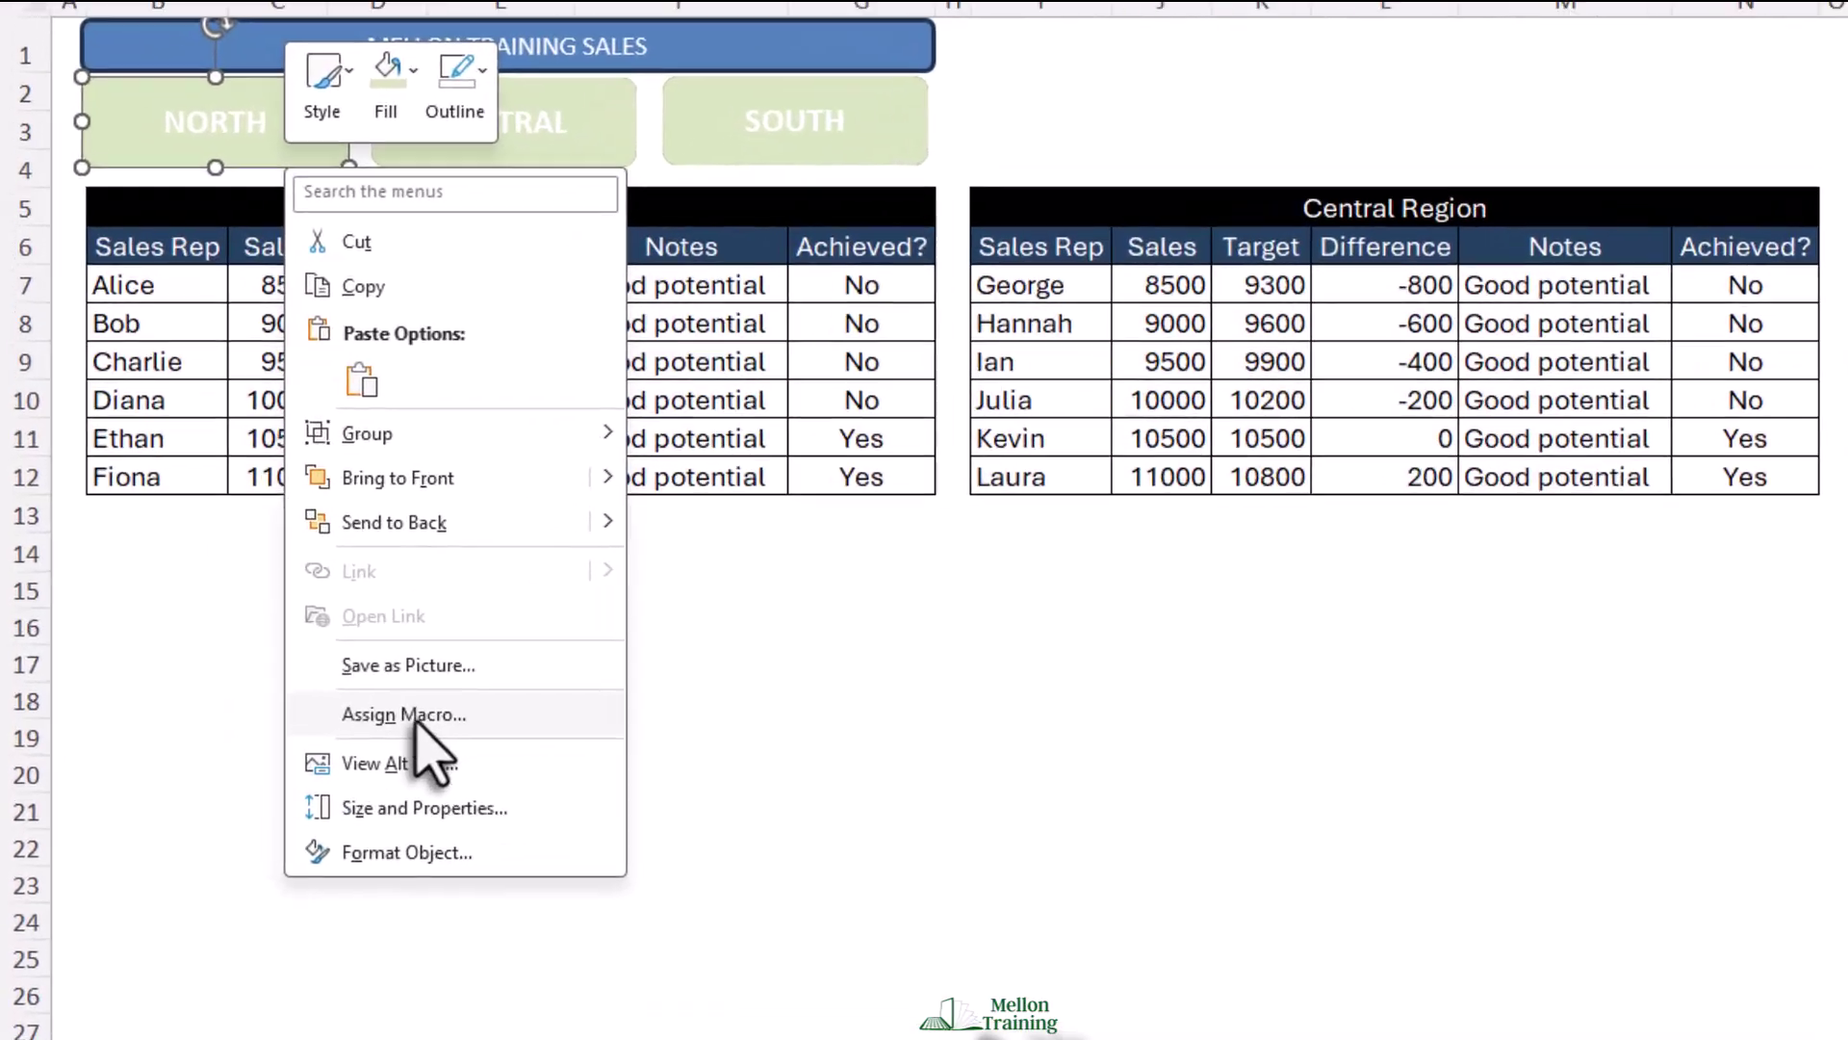
click(253, 678)
drag(462, 442, 506, 520)
click(266, 642)
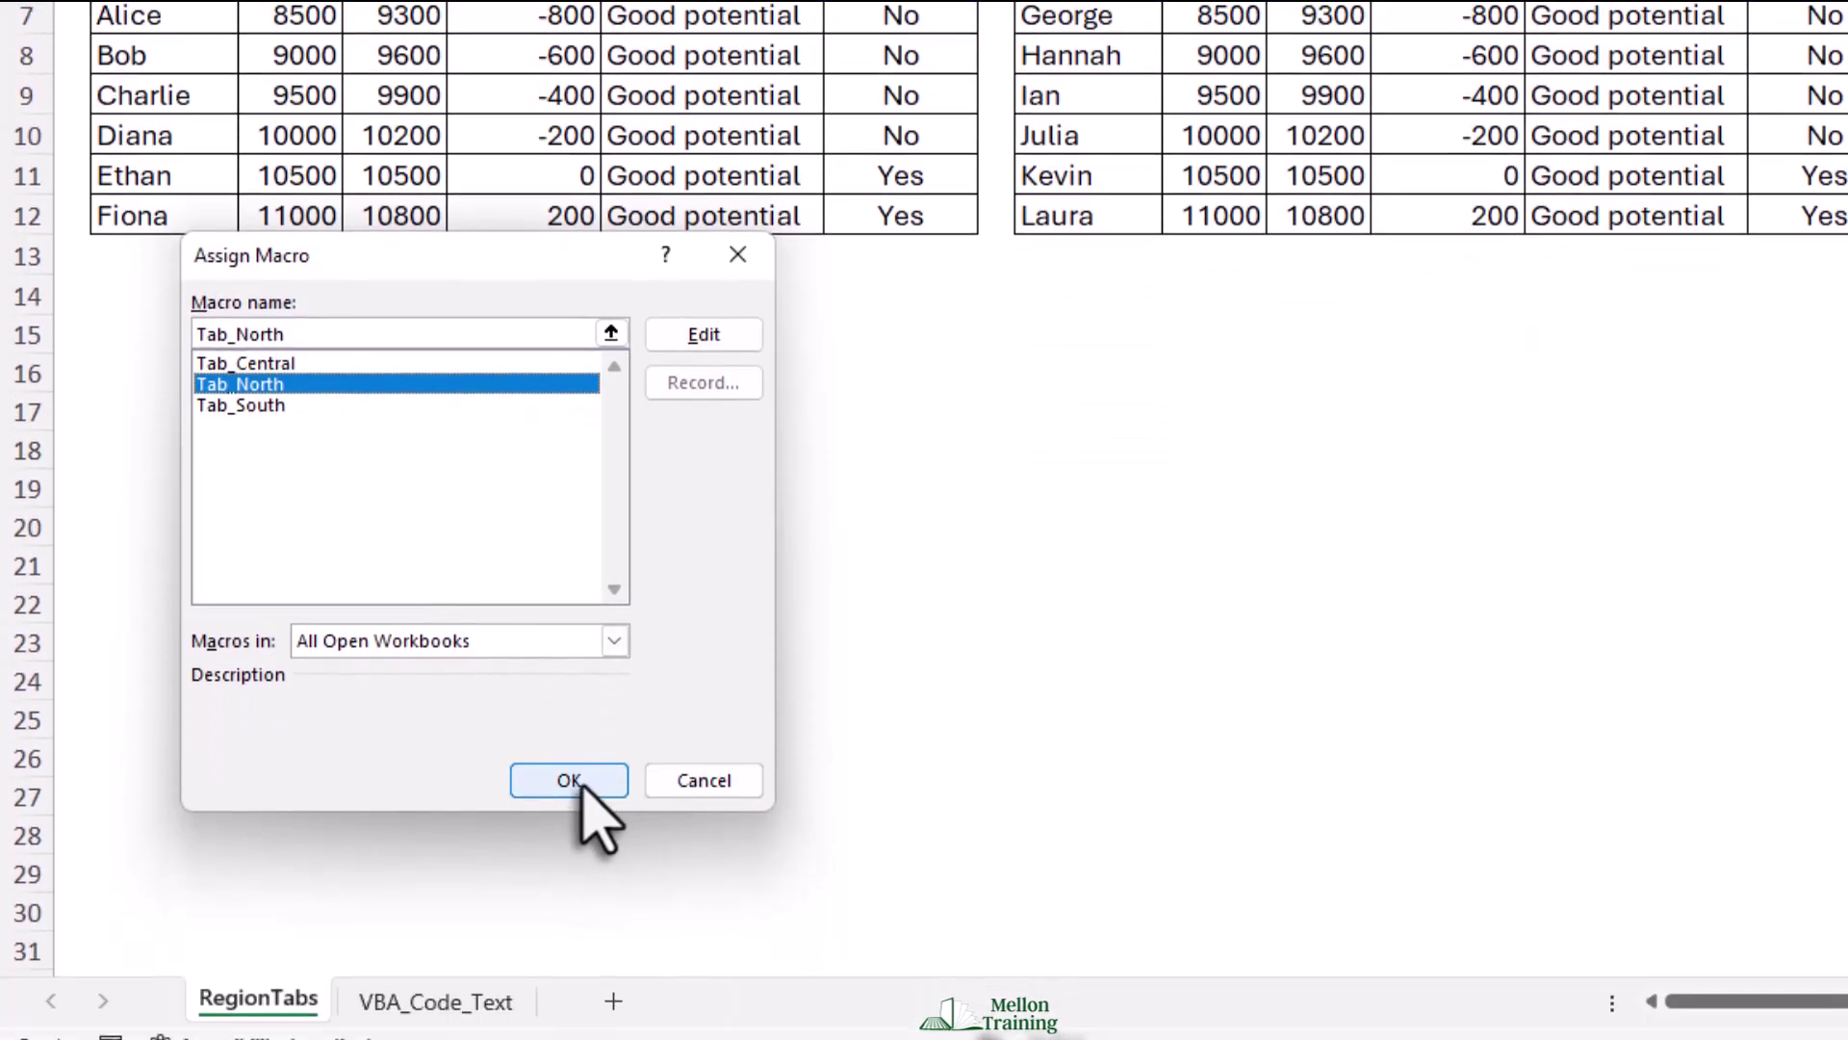
click(569, 1032)
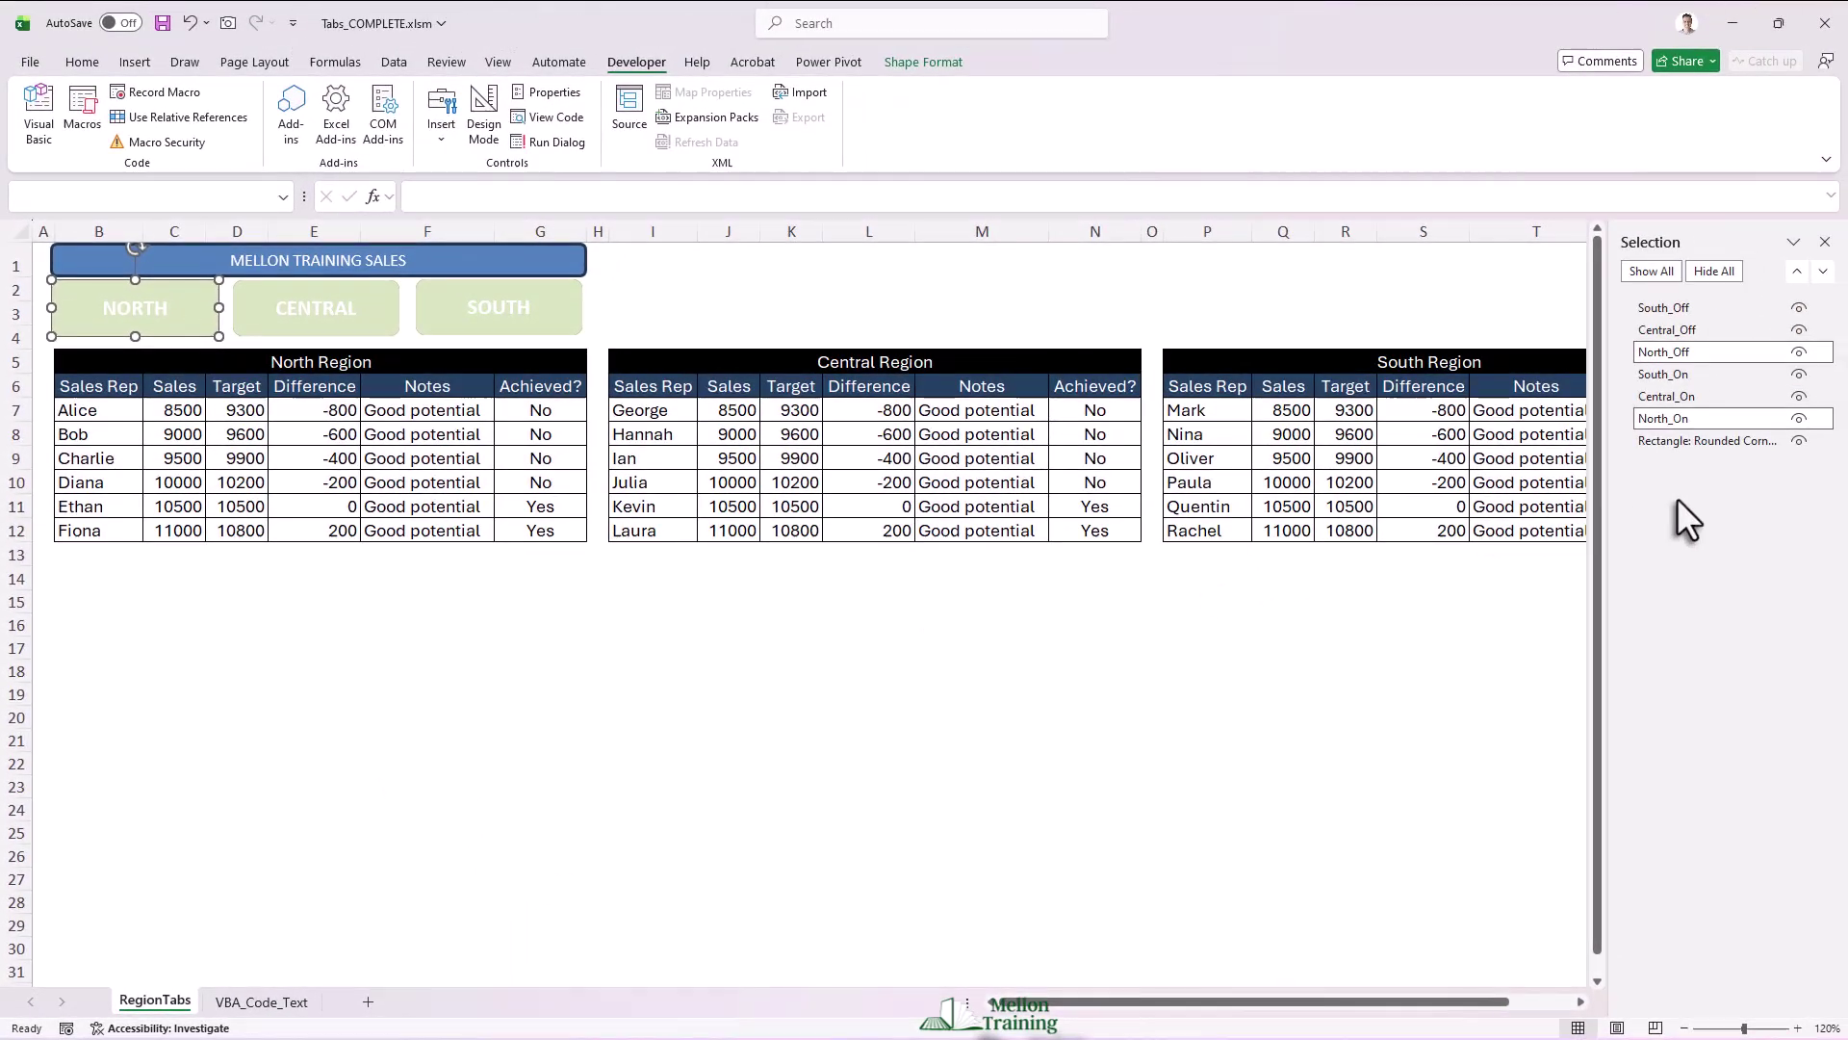
Select both CENTRAL tab shapes and assign them the Tab_Central macro.
click(1673, 394)
ctrl+click(1675, 330)
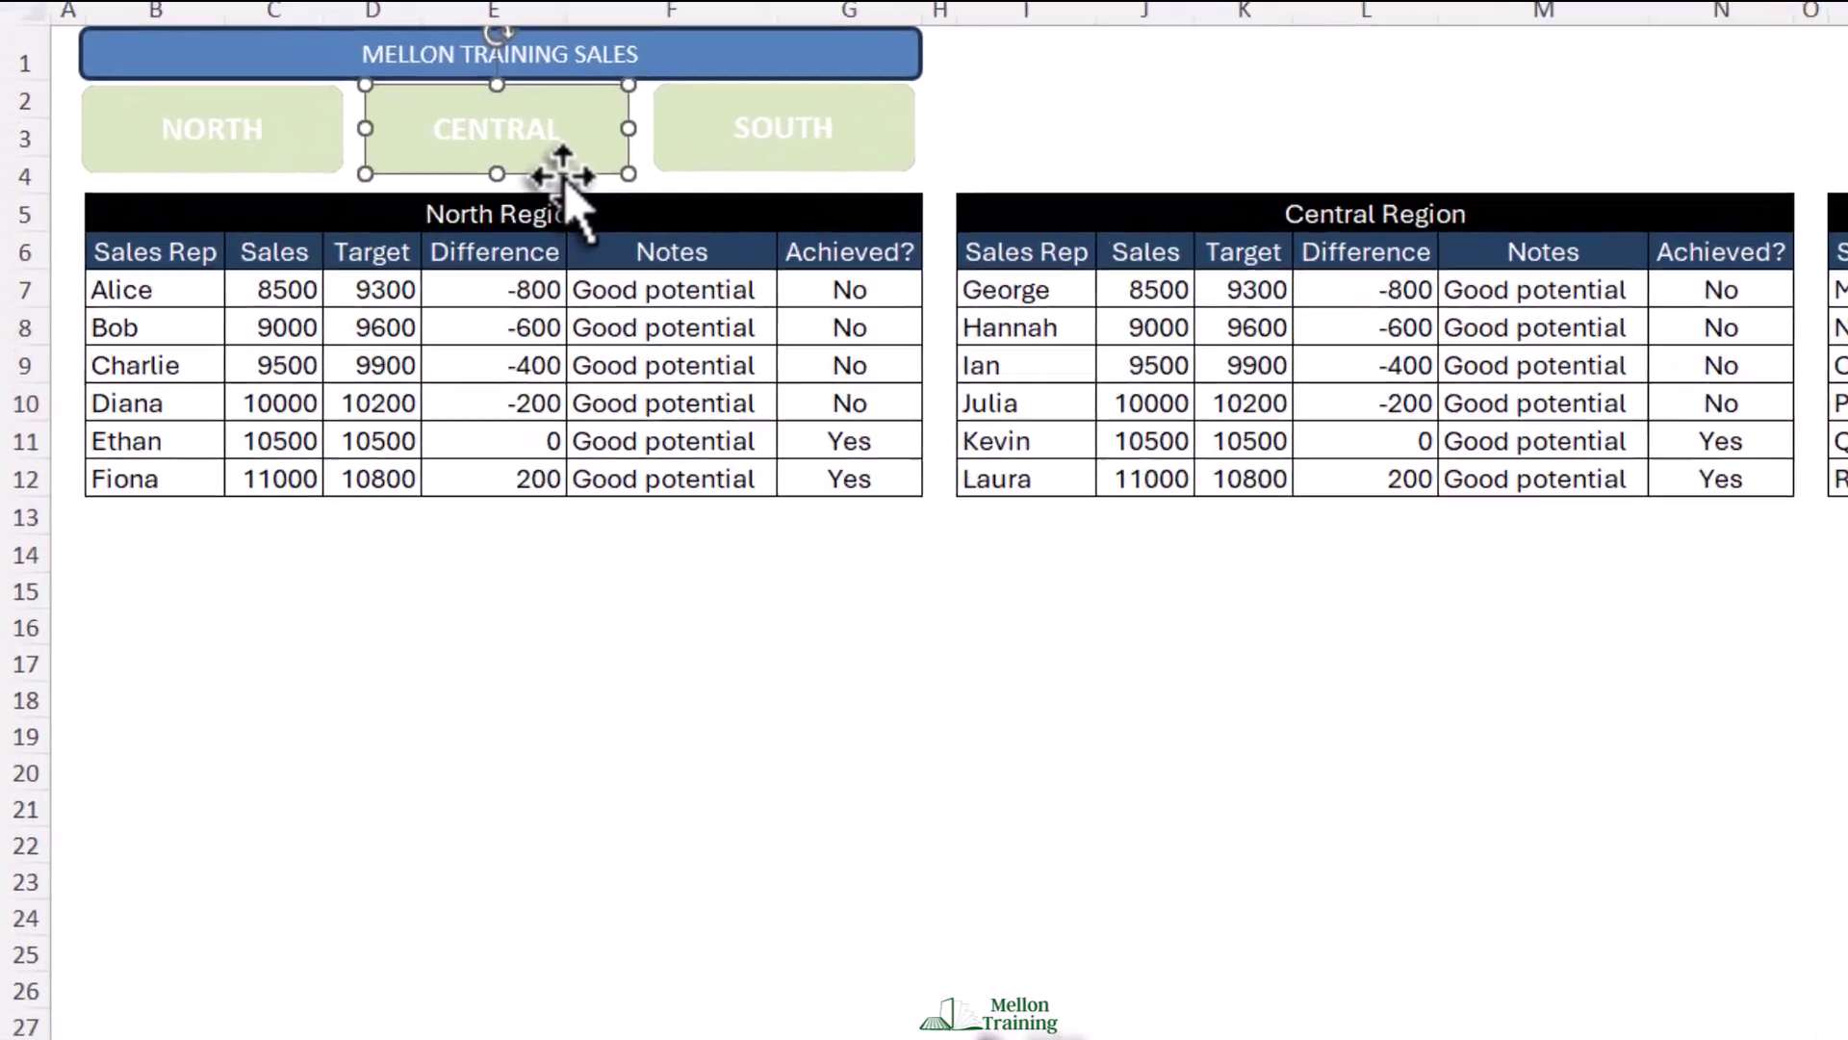
right_click(358, 337)
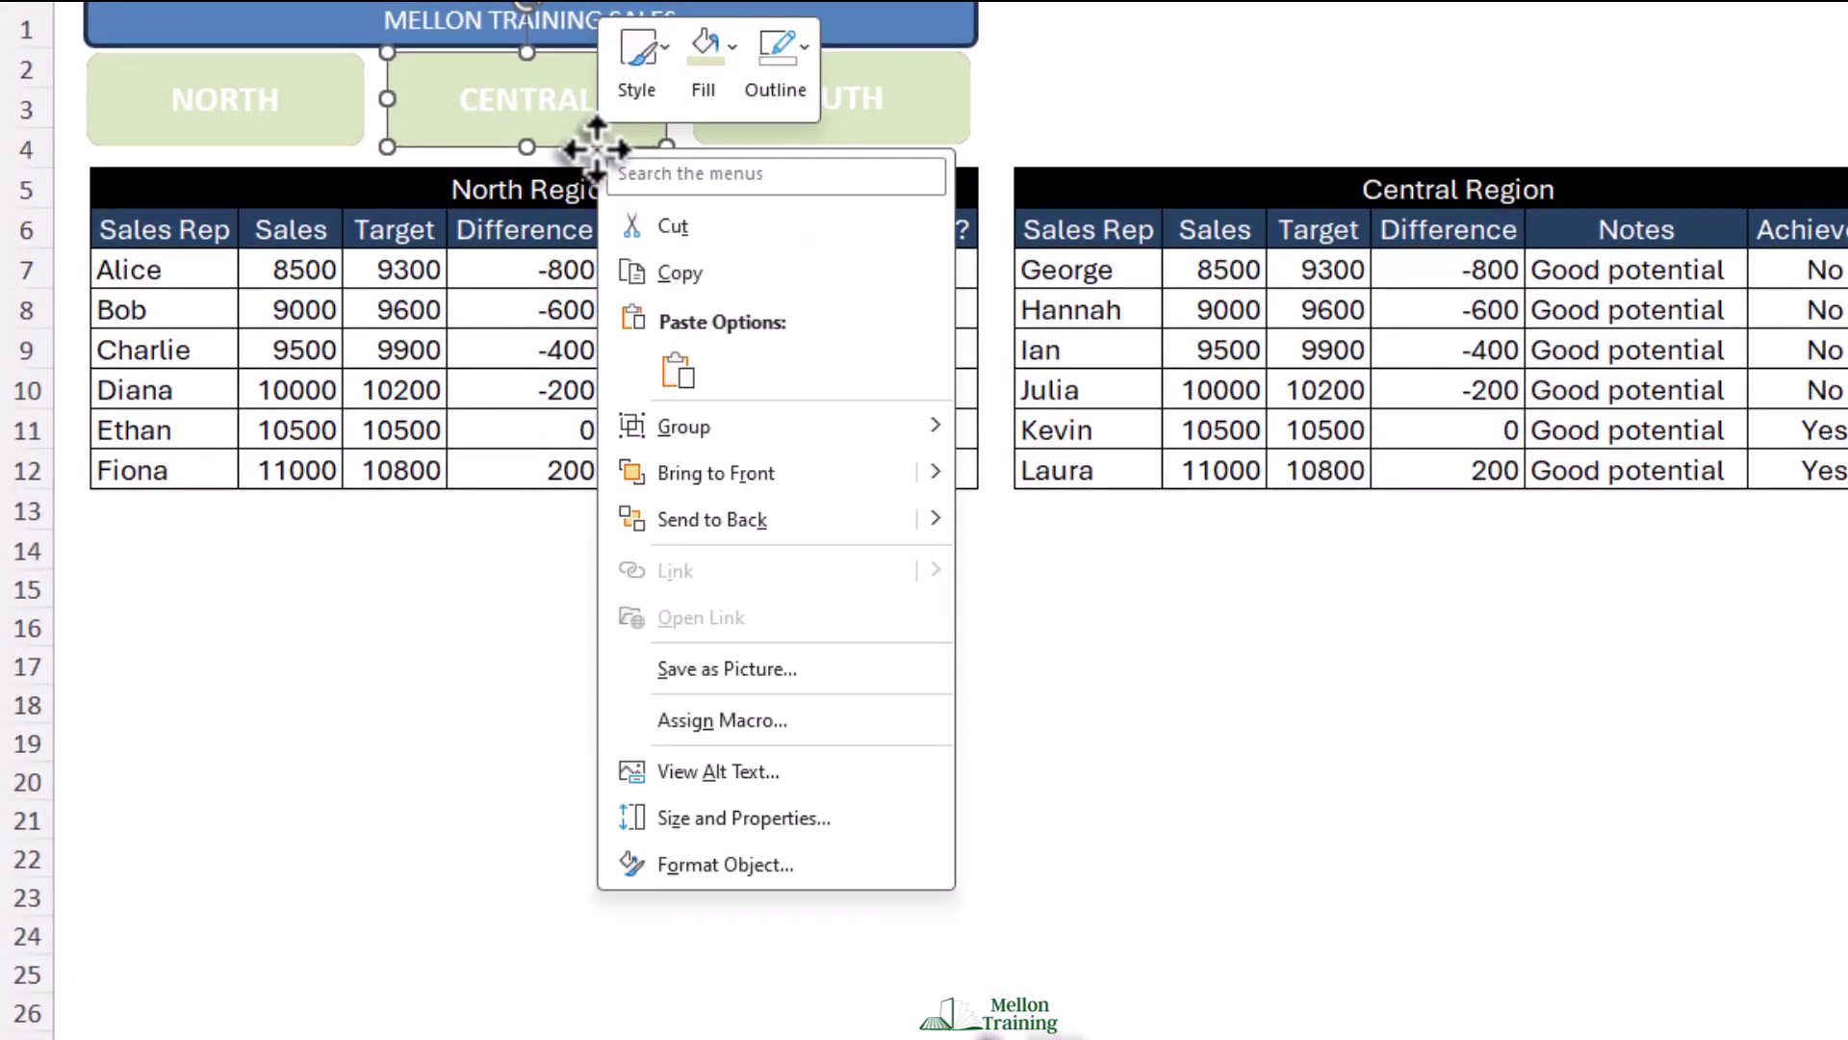
click(761, 720)
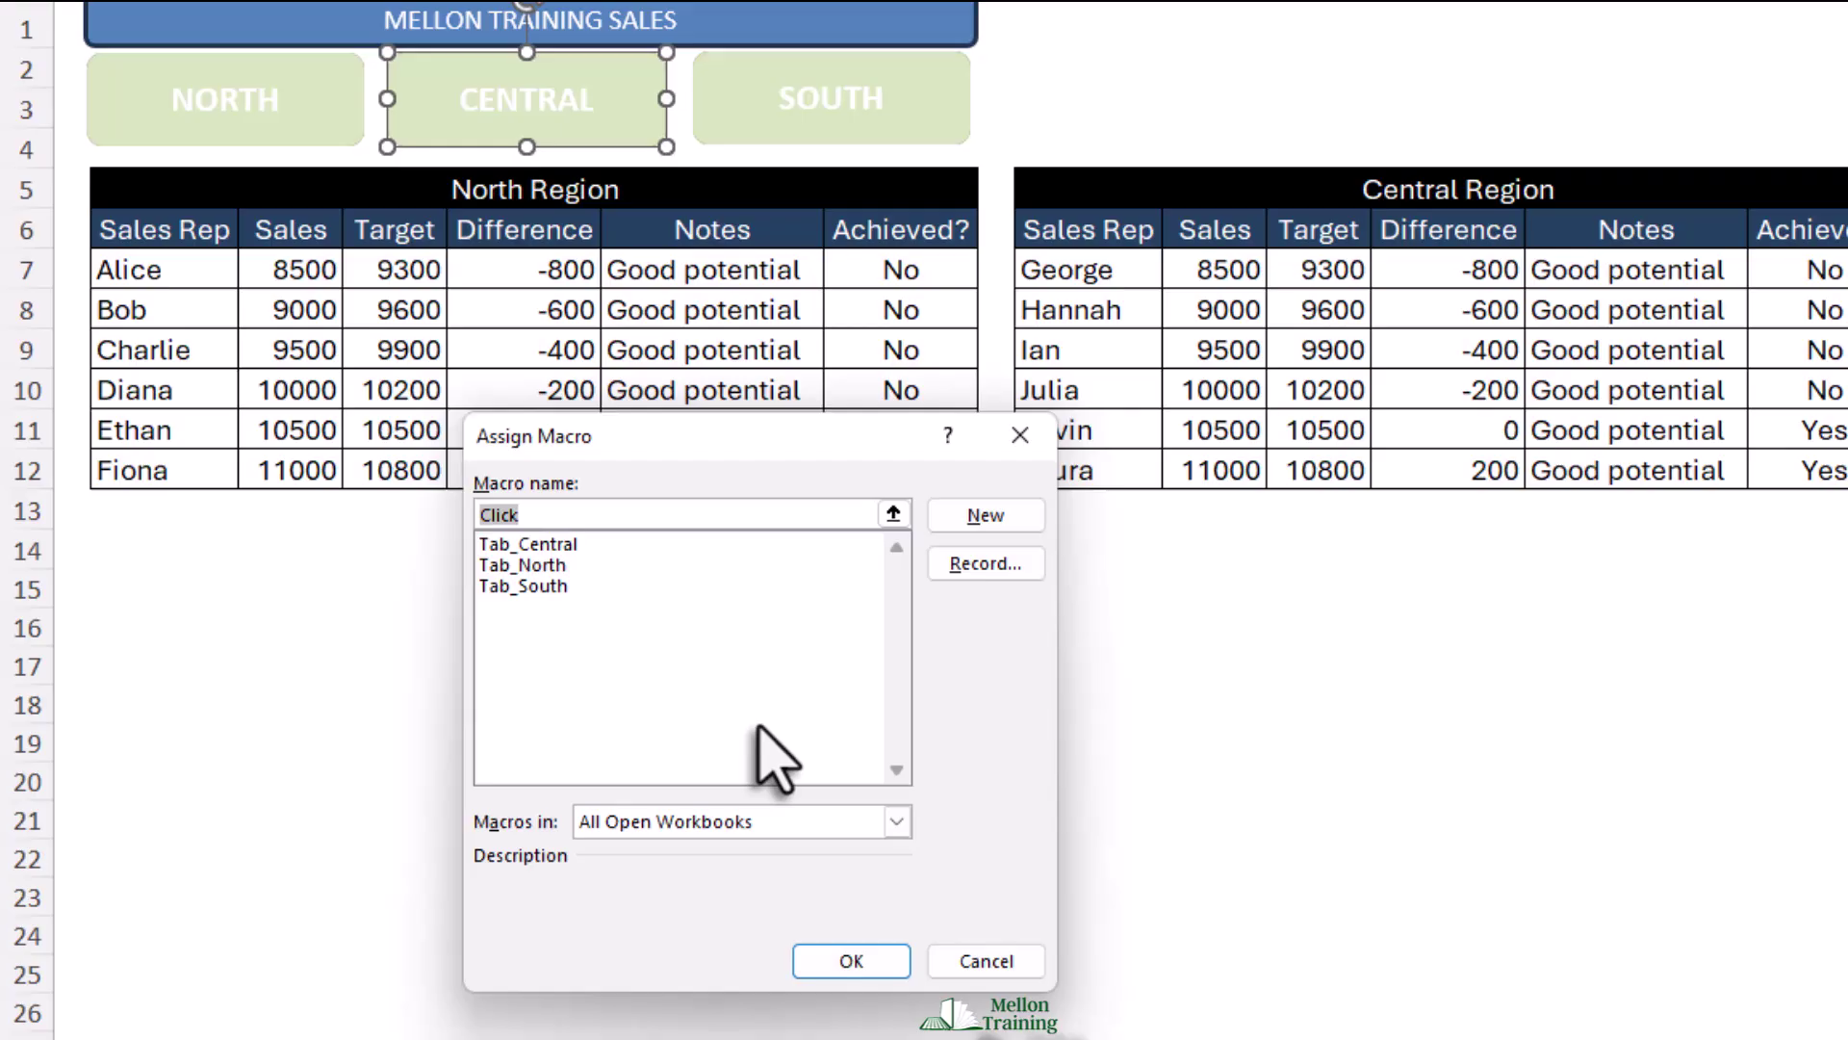
click(559, 543)
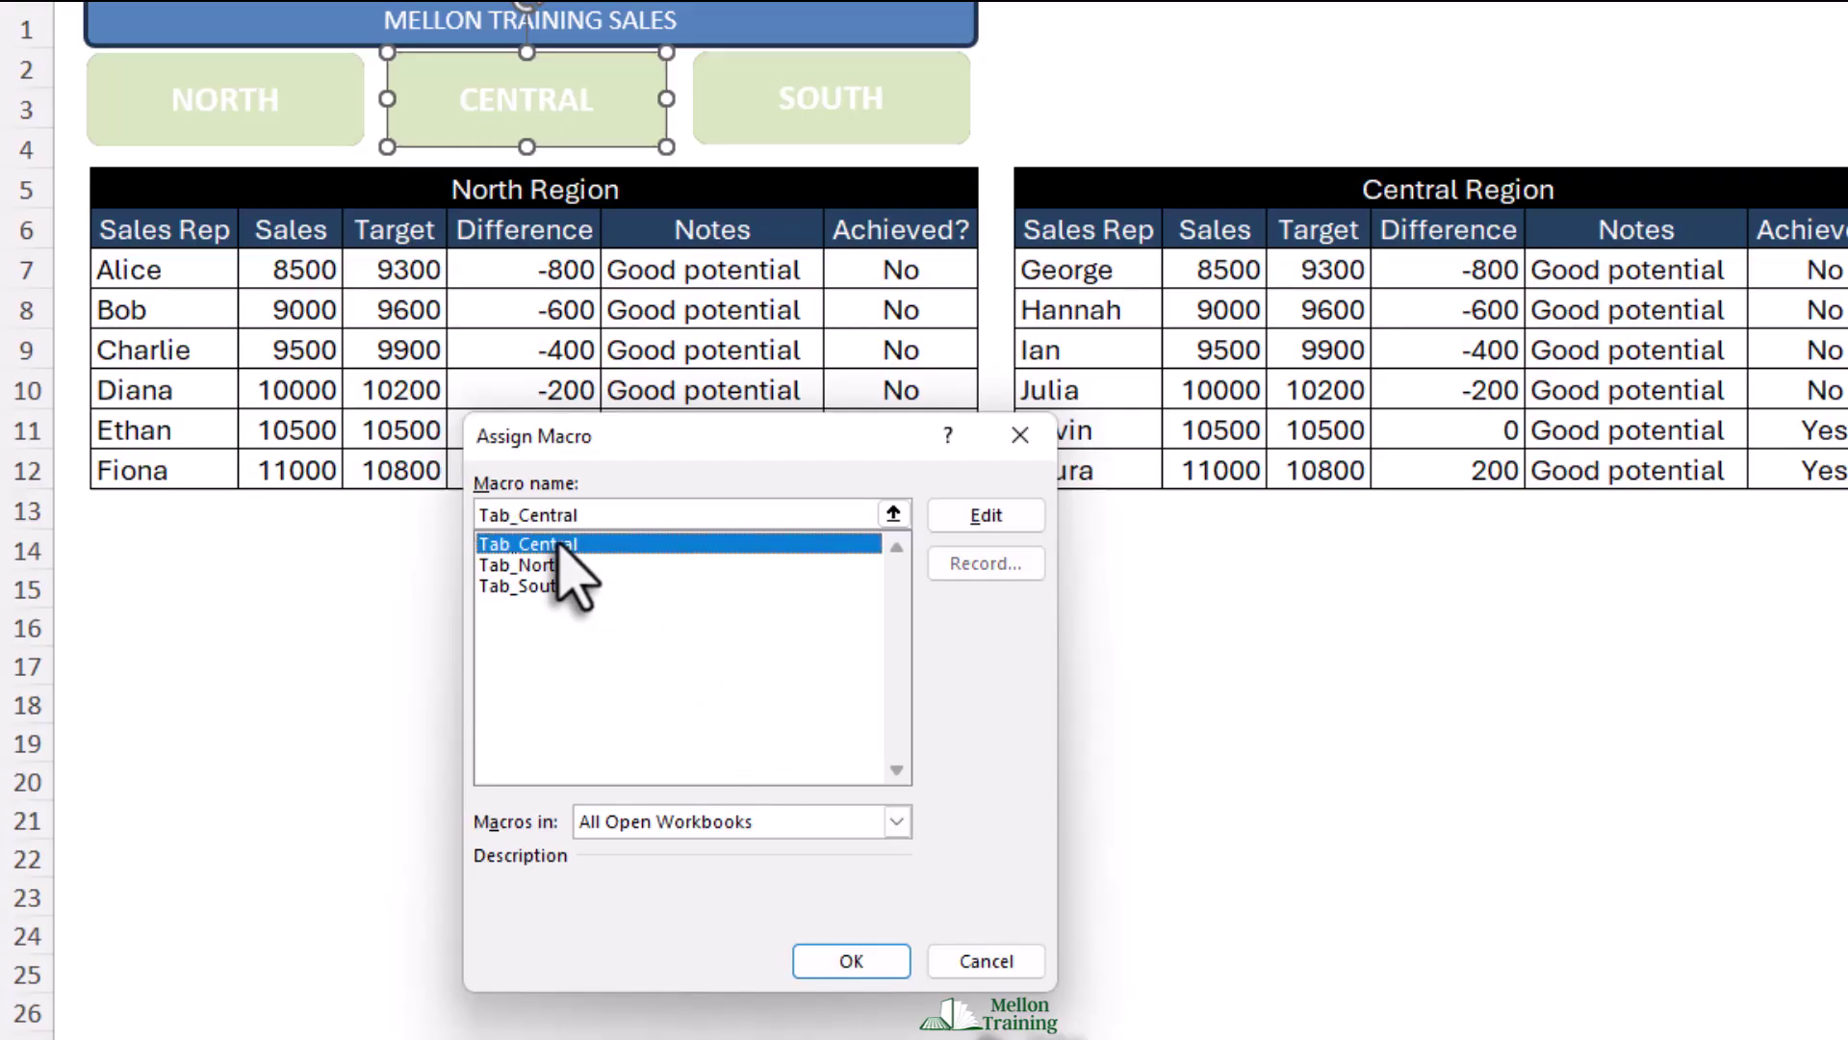
click(866, 955)
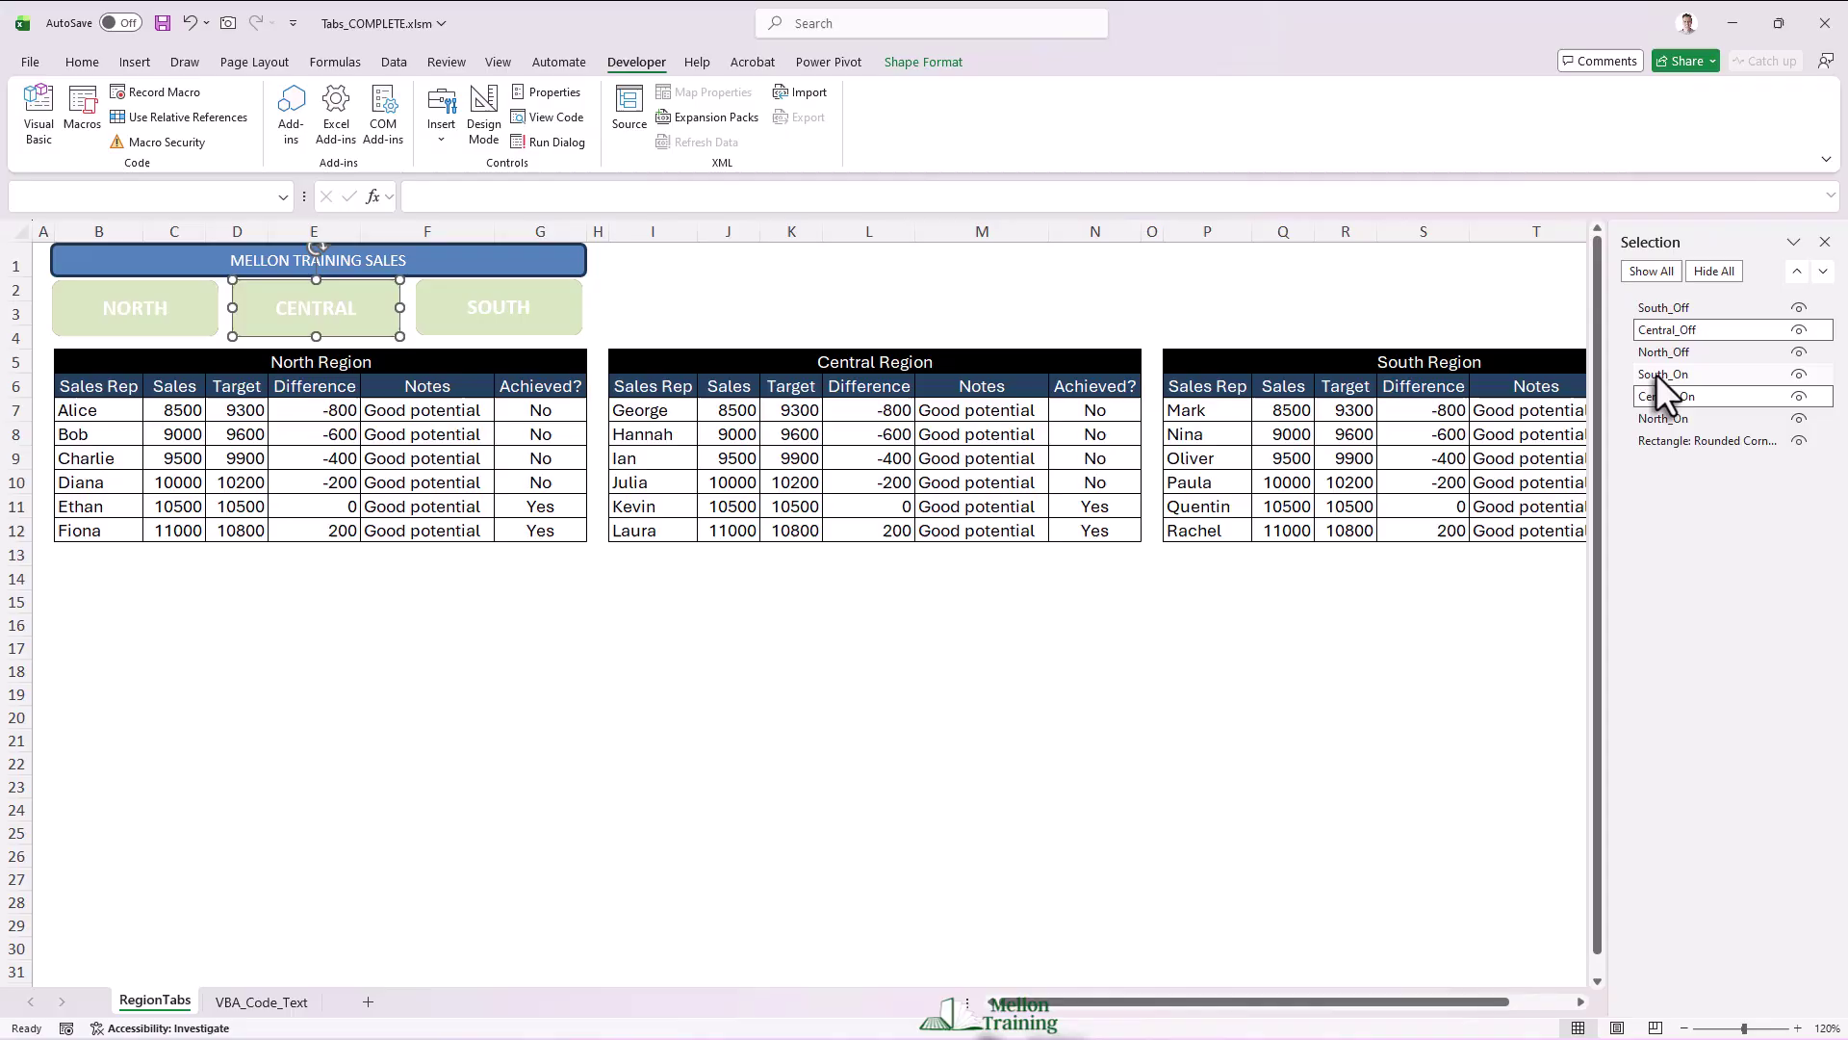
Select both SOUTH tab shapes and assign them the Tab_South macro.
click(1656, 374)
click(1679, 332)
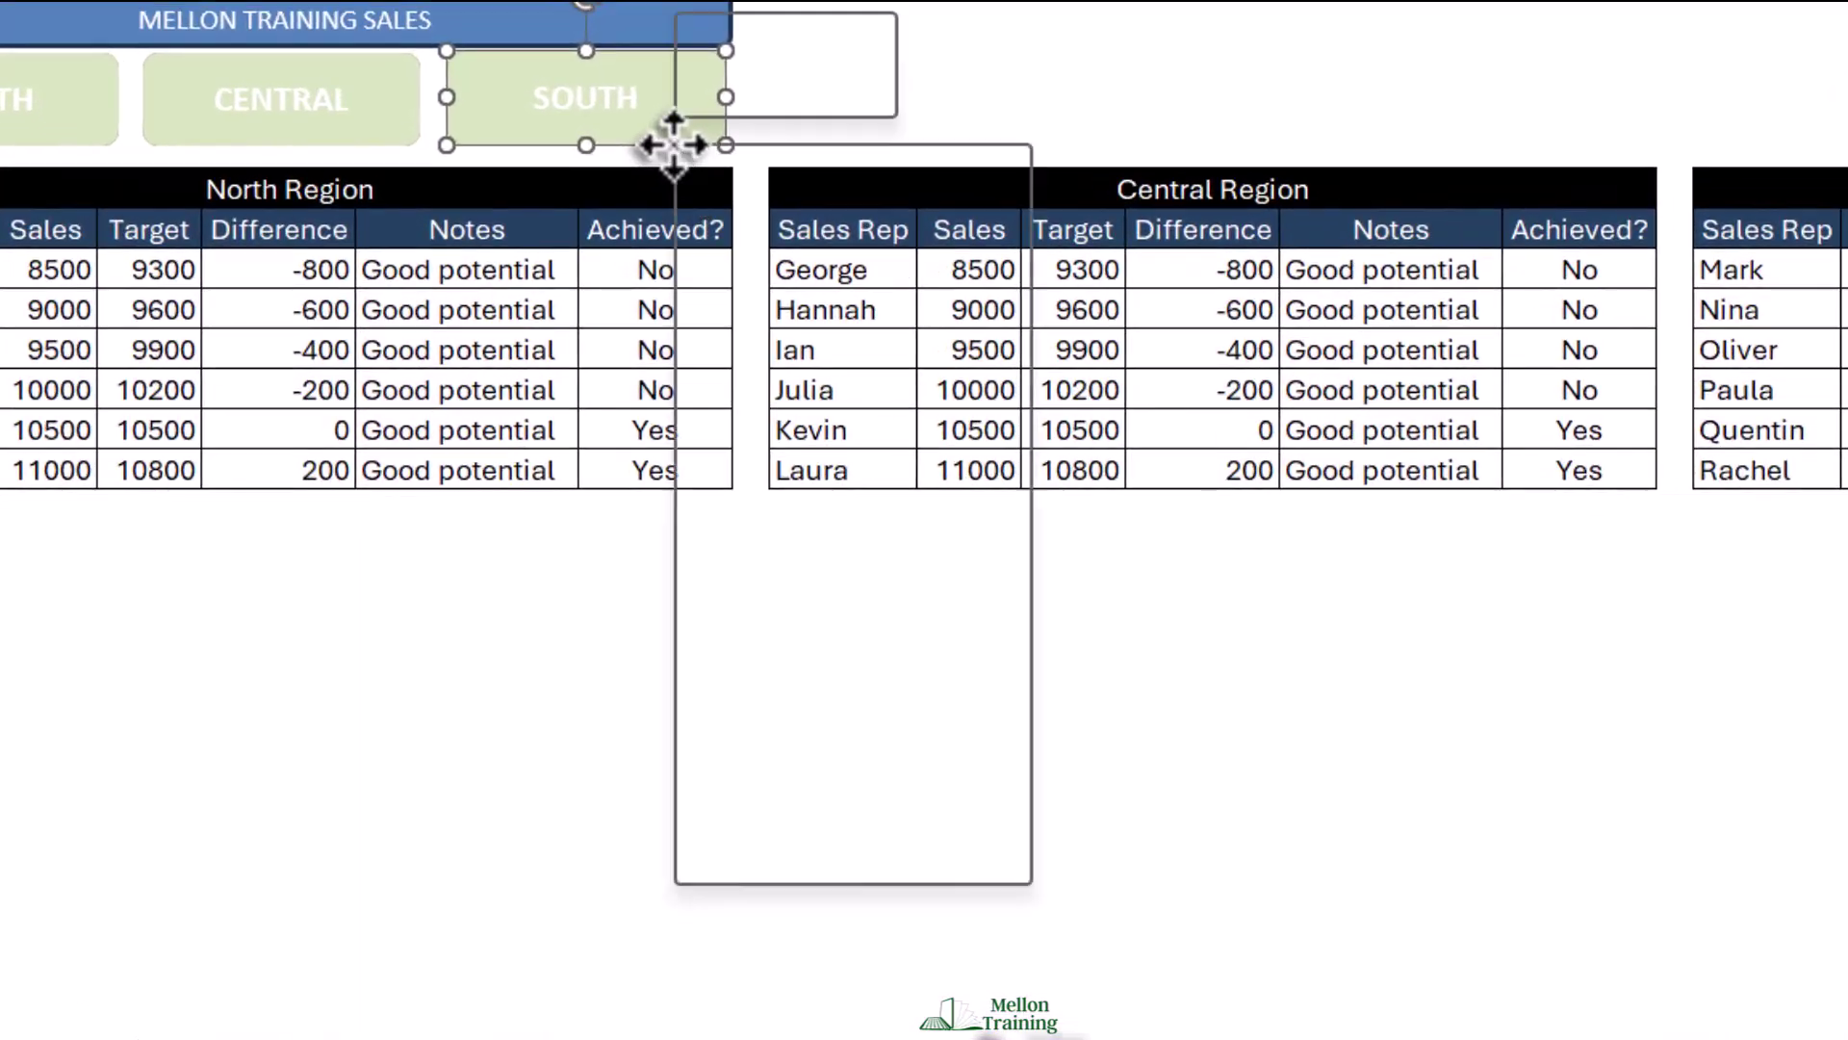
right_click(674, 145)
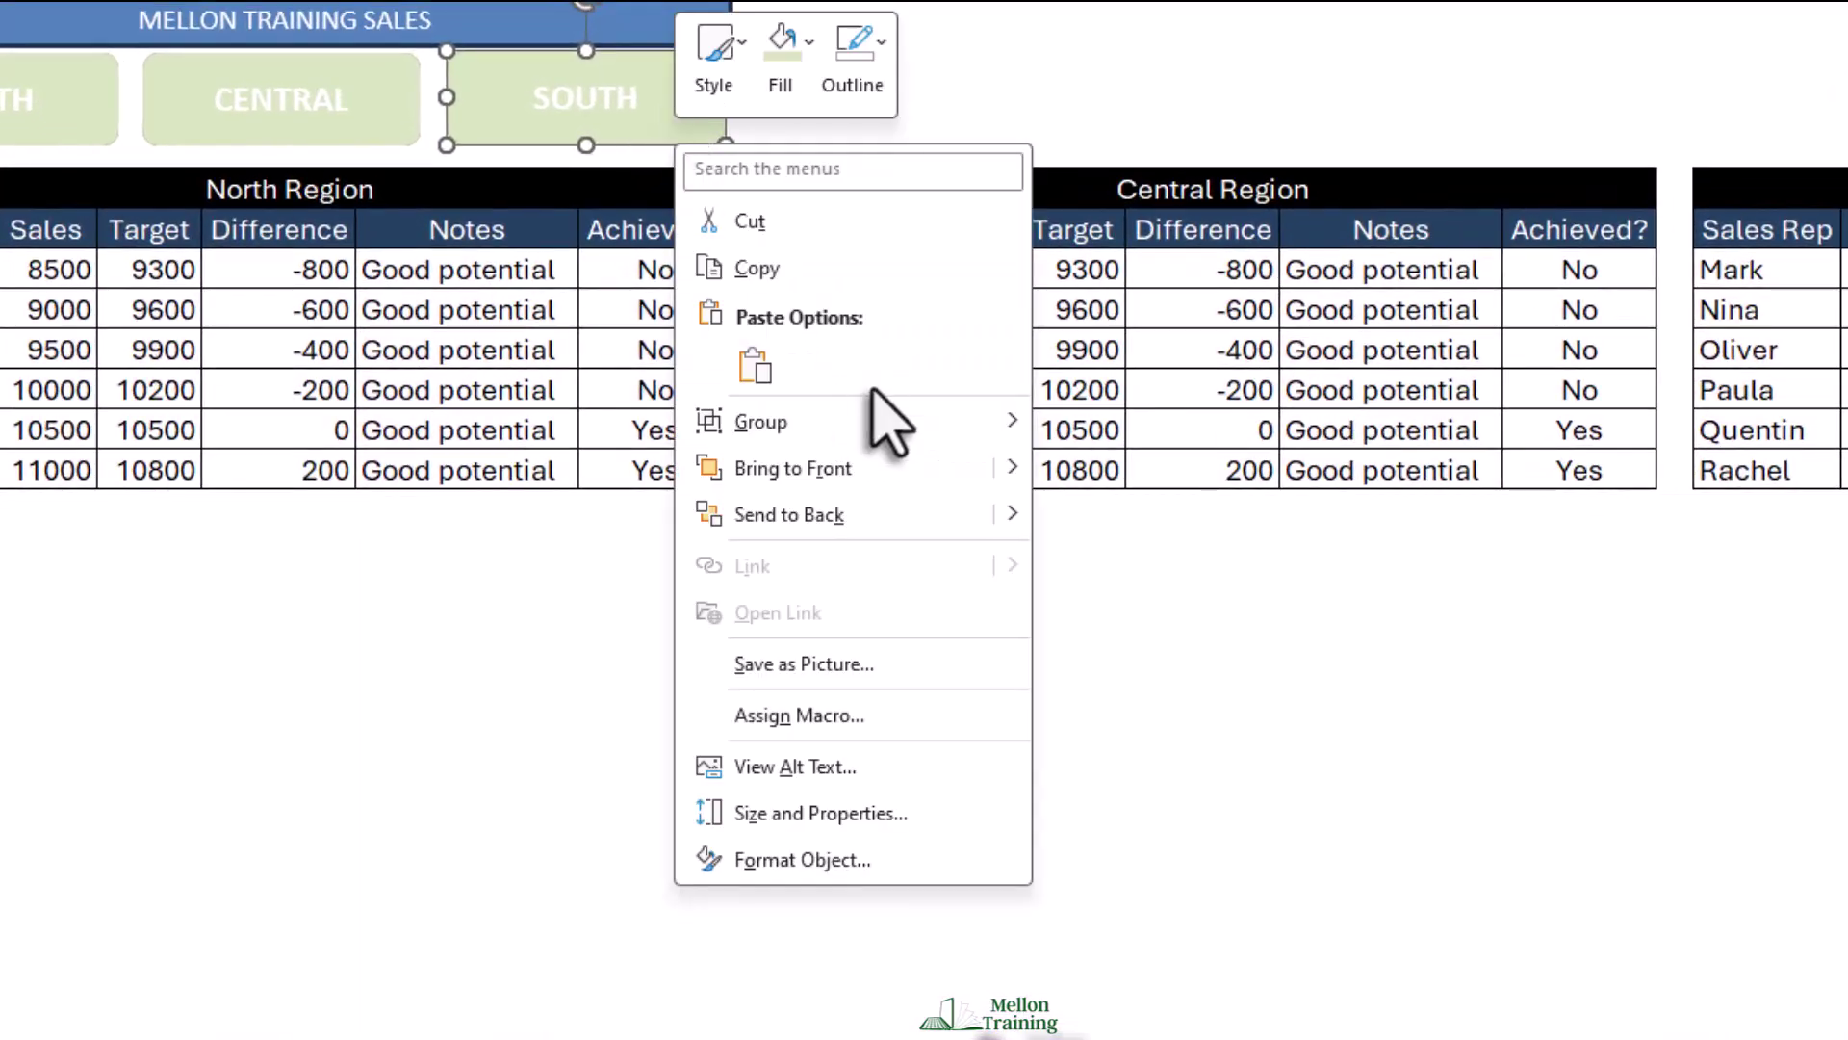
click(832, 713)
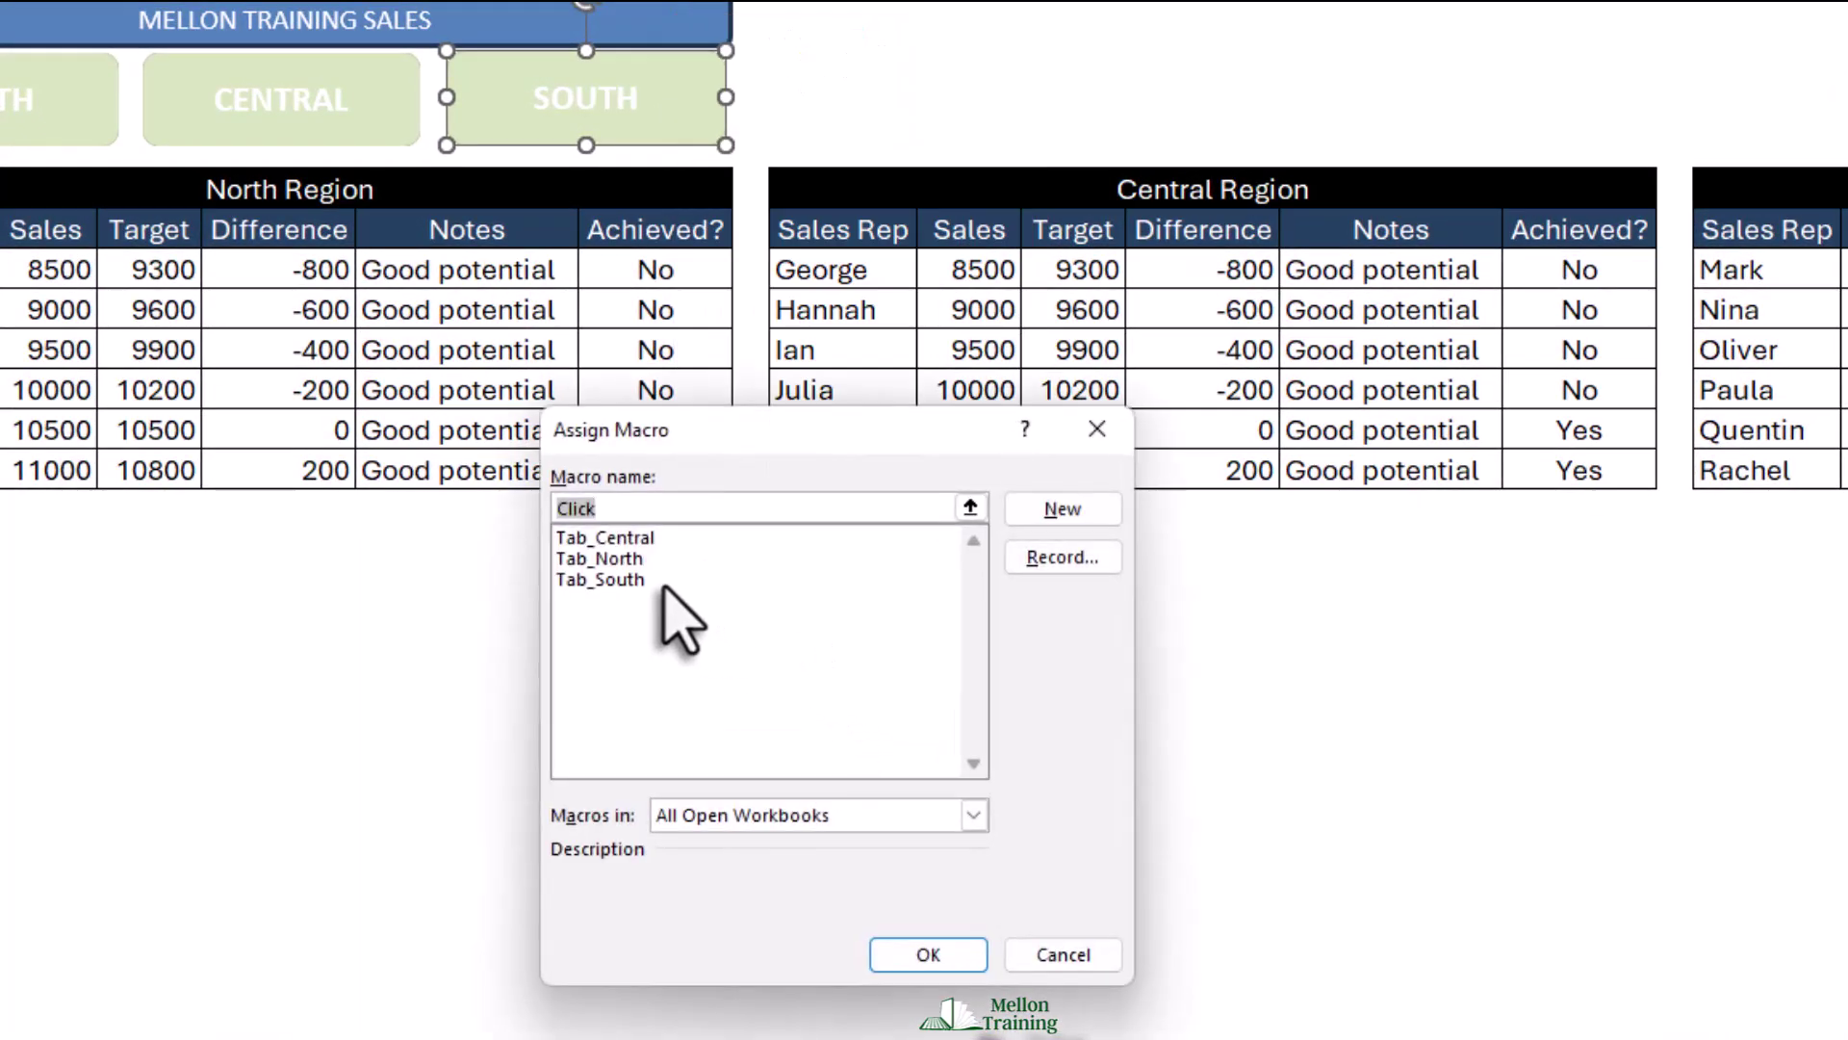
click(605, 578)
click(929, 954)
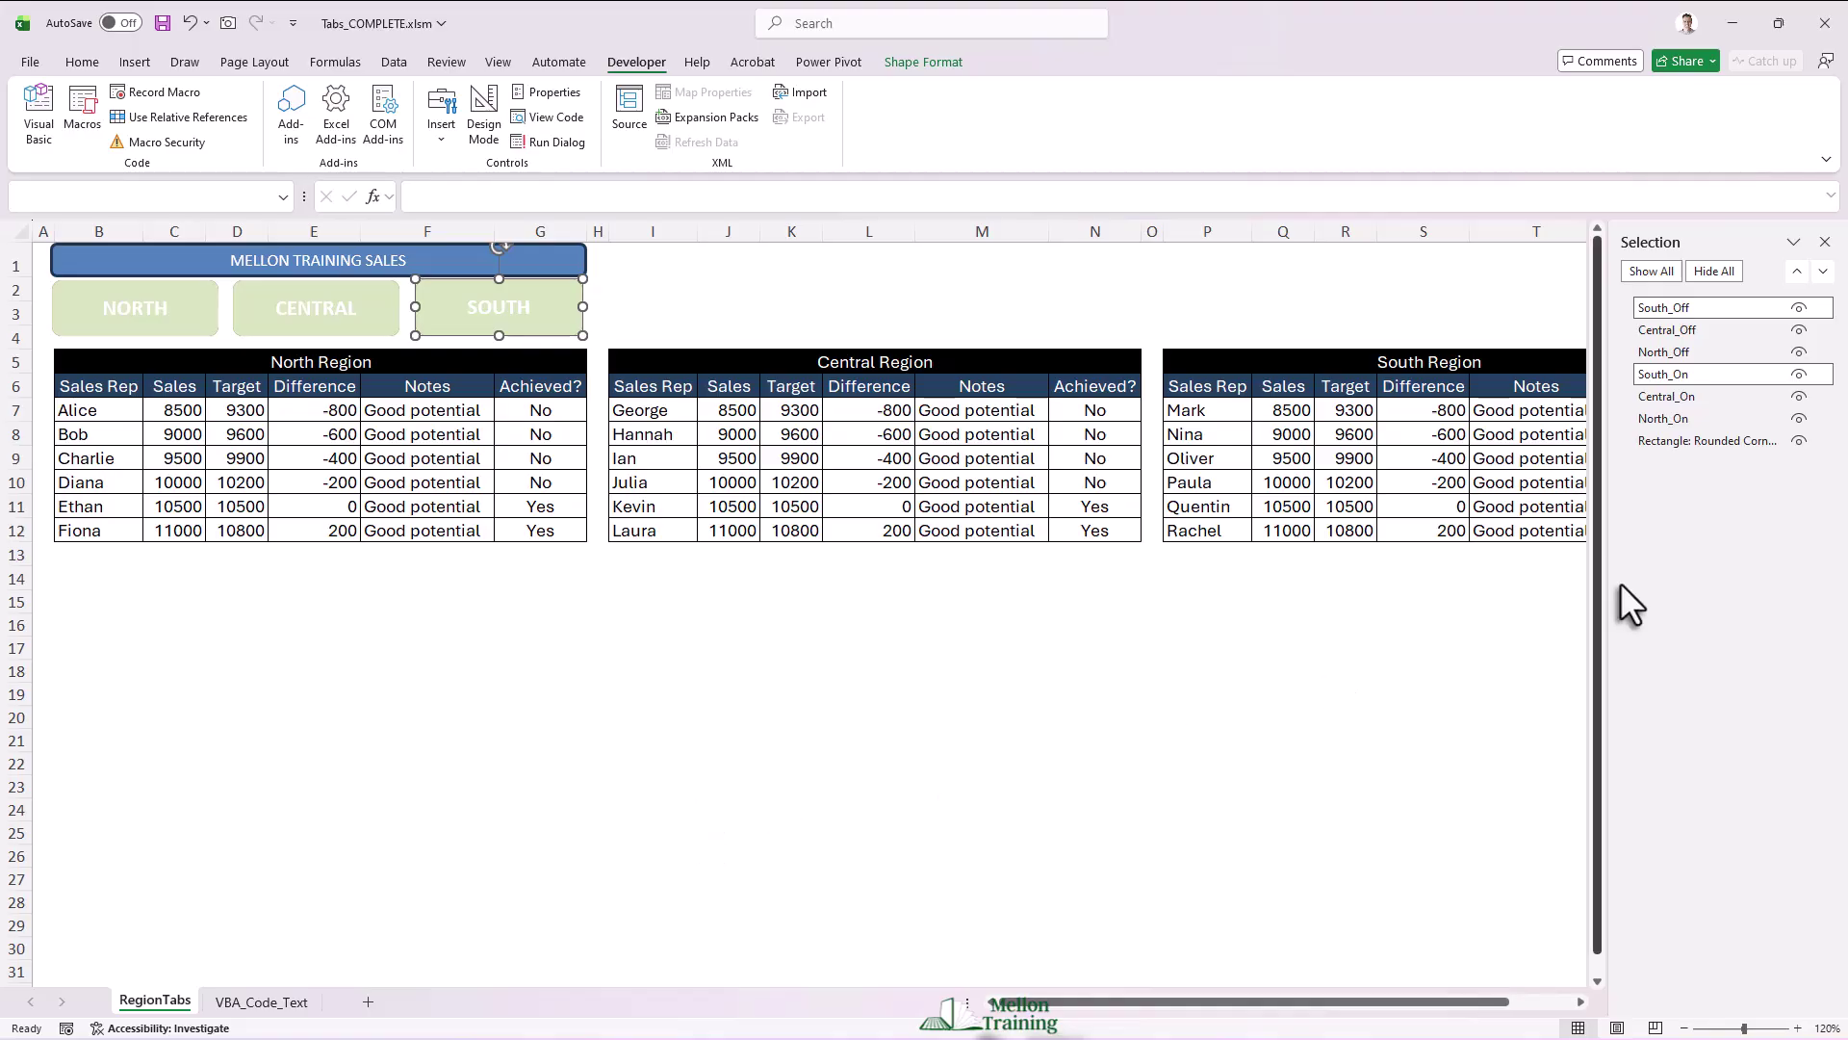
Select all tab shapes plus the title banner and set them to Don't move or size with cells.
ctrl+click(1667, 329)
ctrl+click(1665, 350)
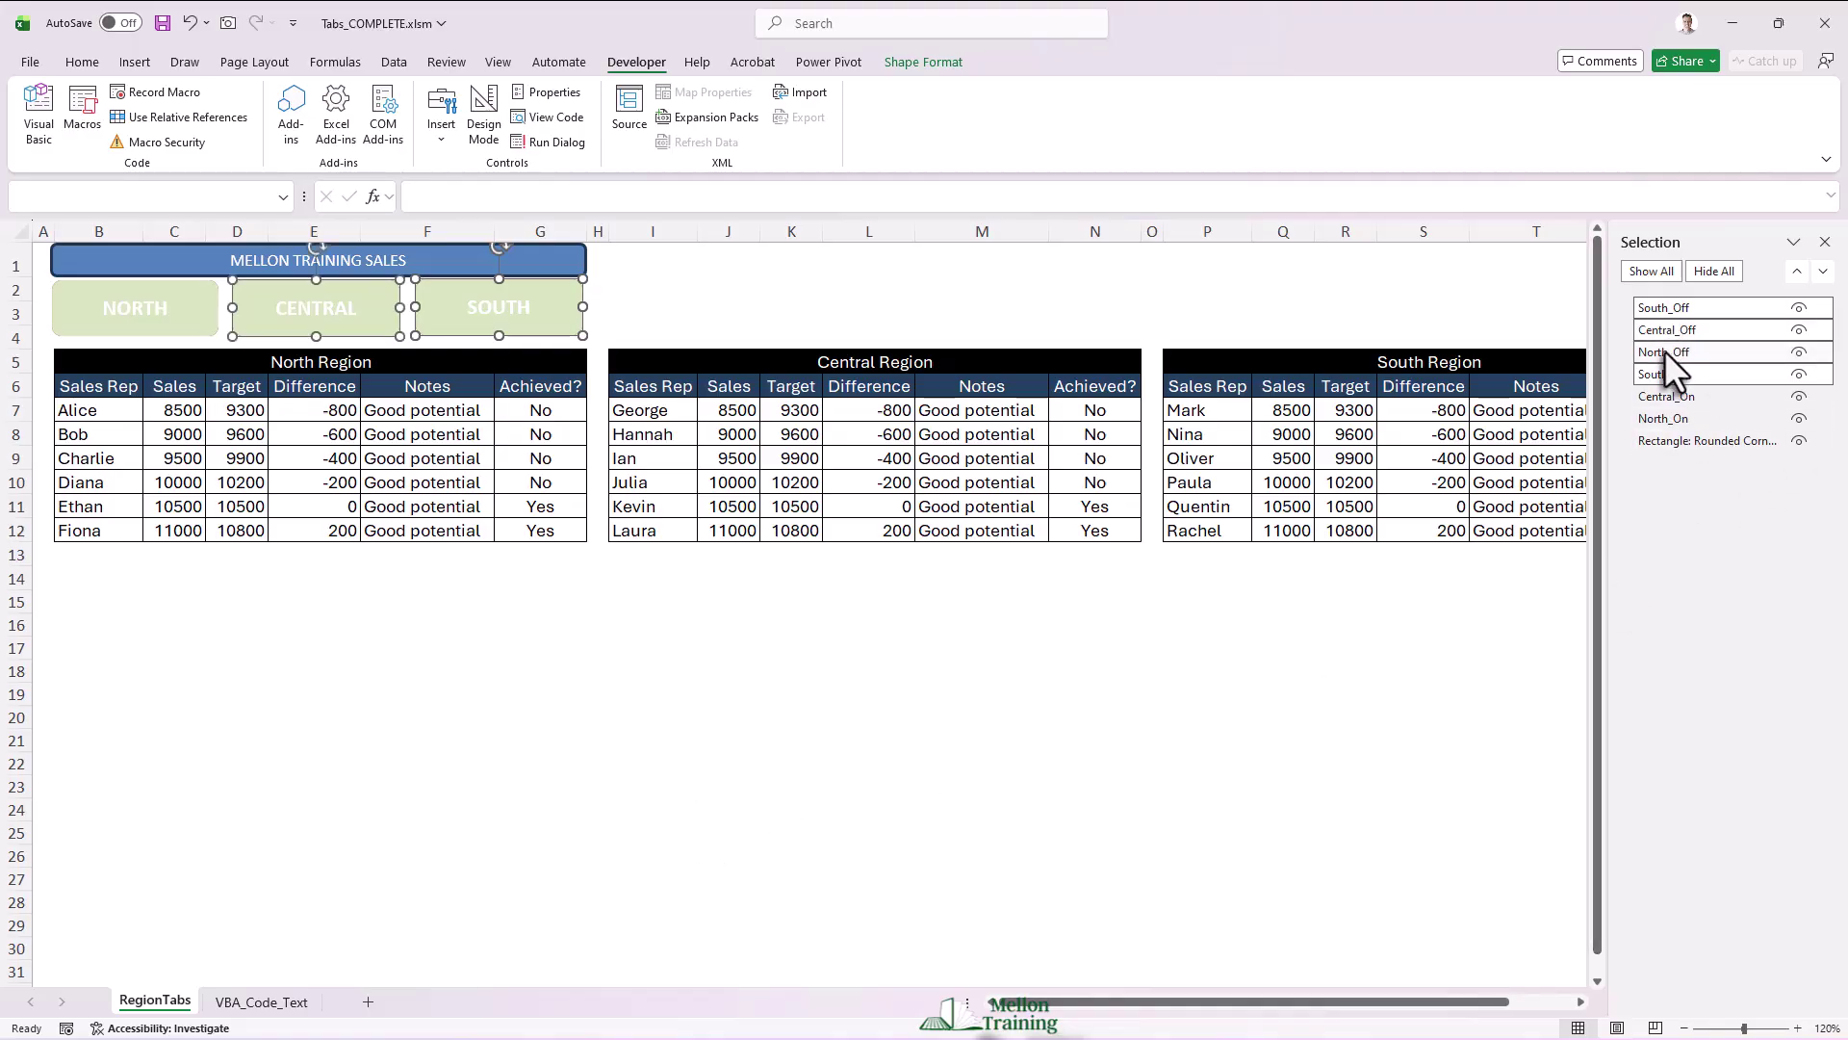
ctrl+click(1660, 394)
ctrl+click(1659, 418)
ctrl+click(1663, 441)
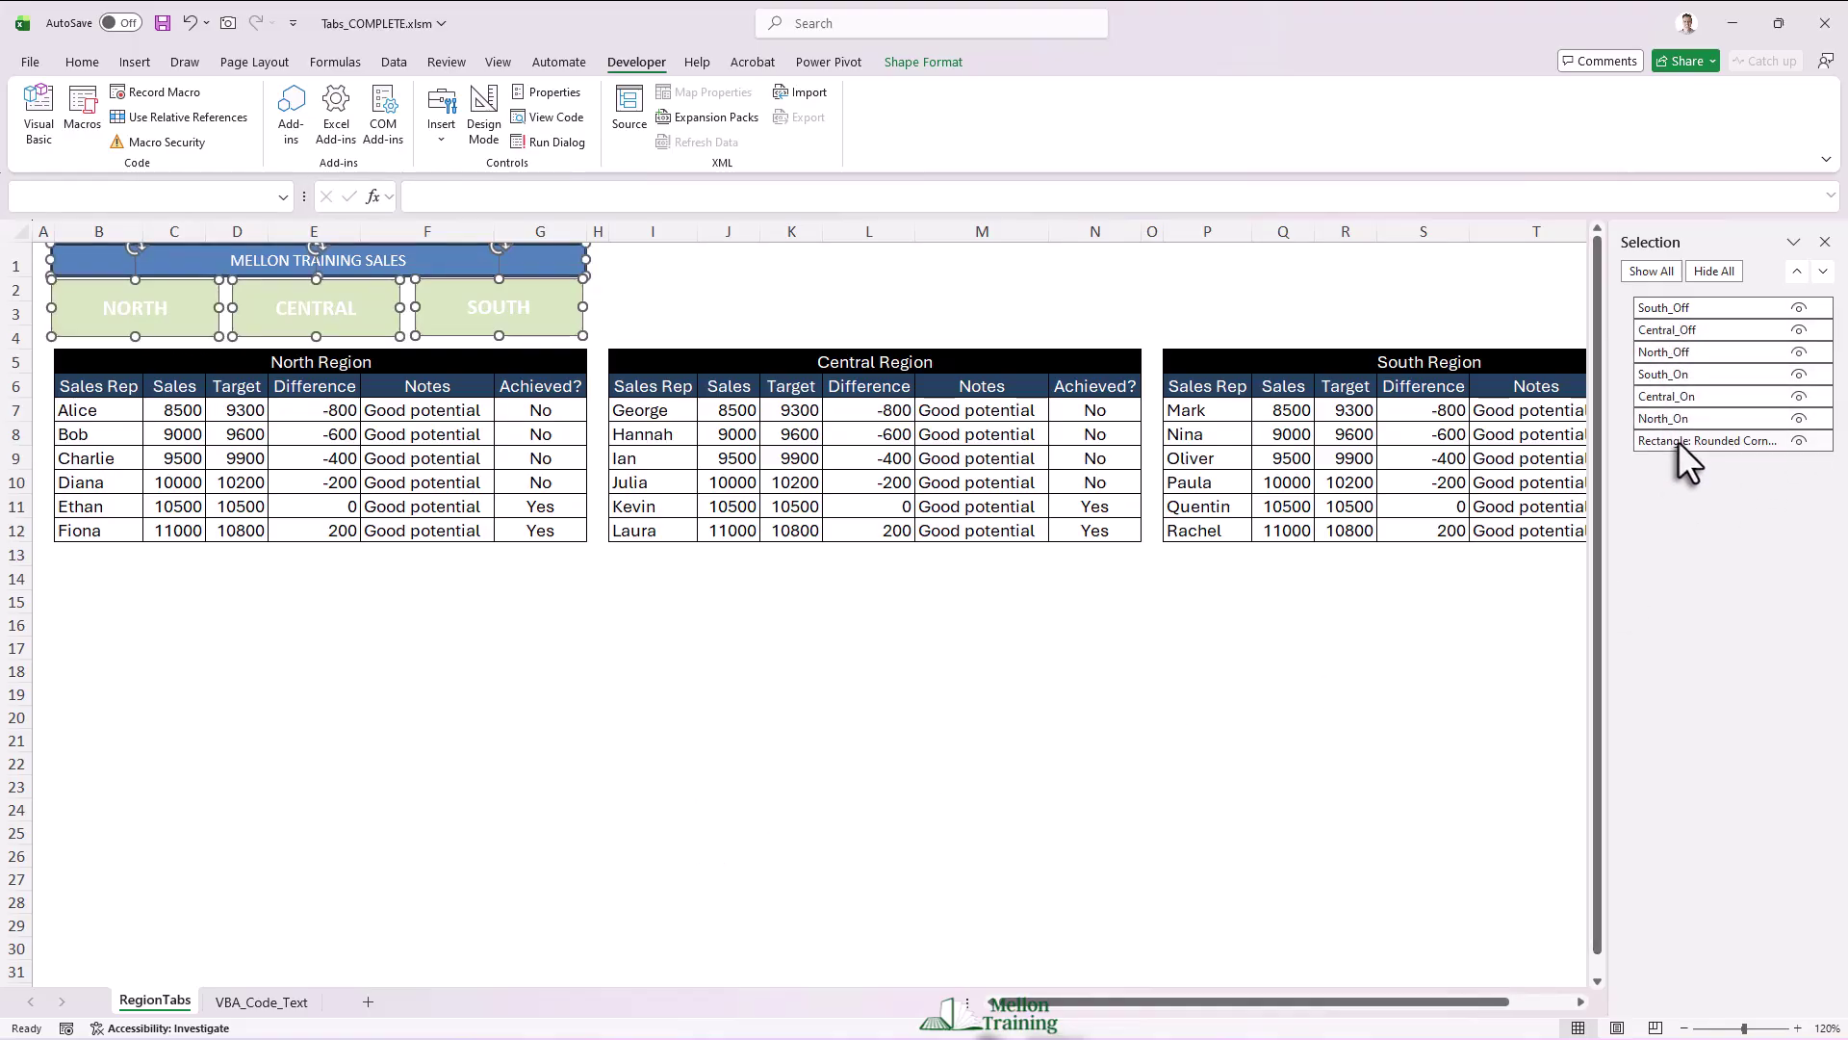
right_click(555, 337)
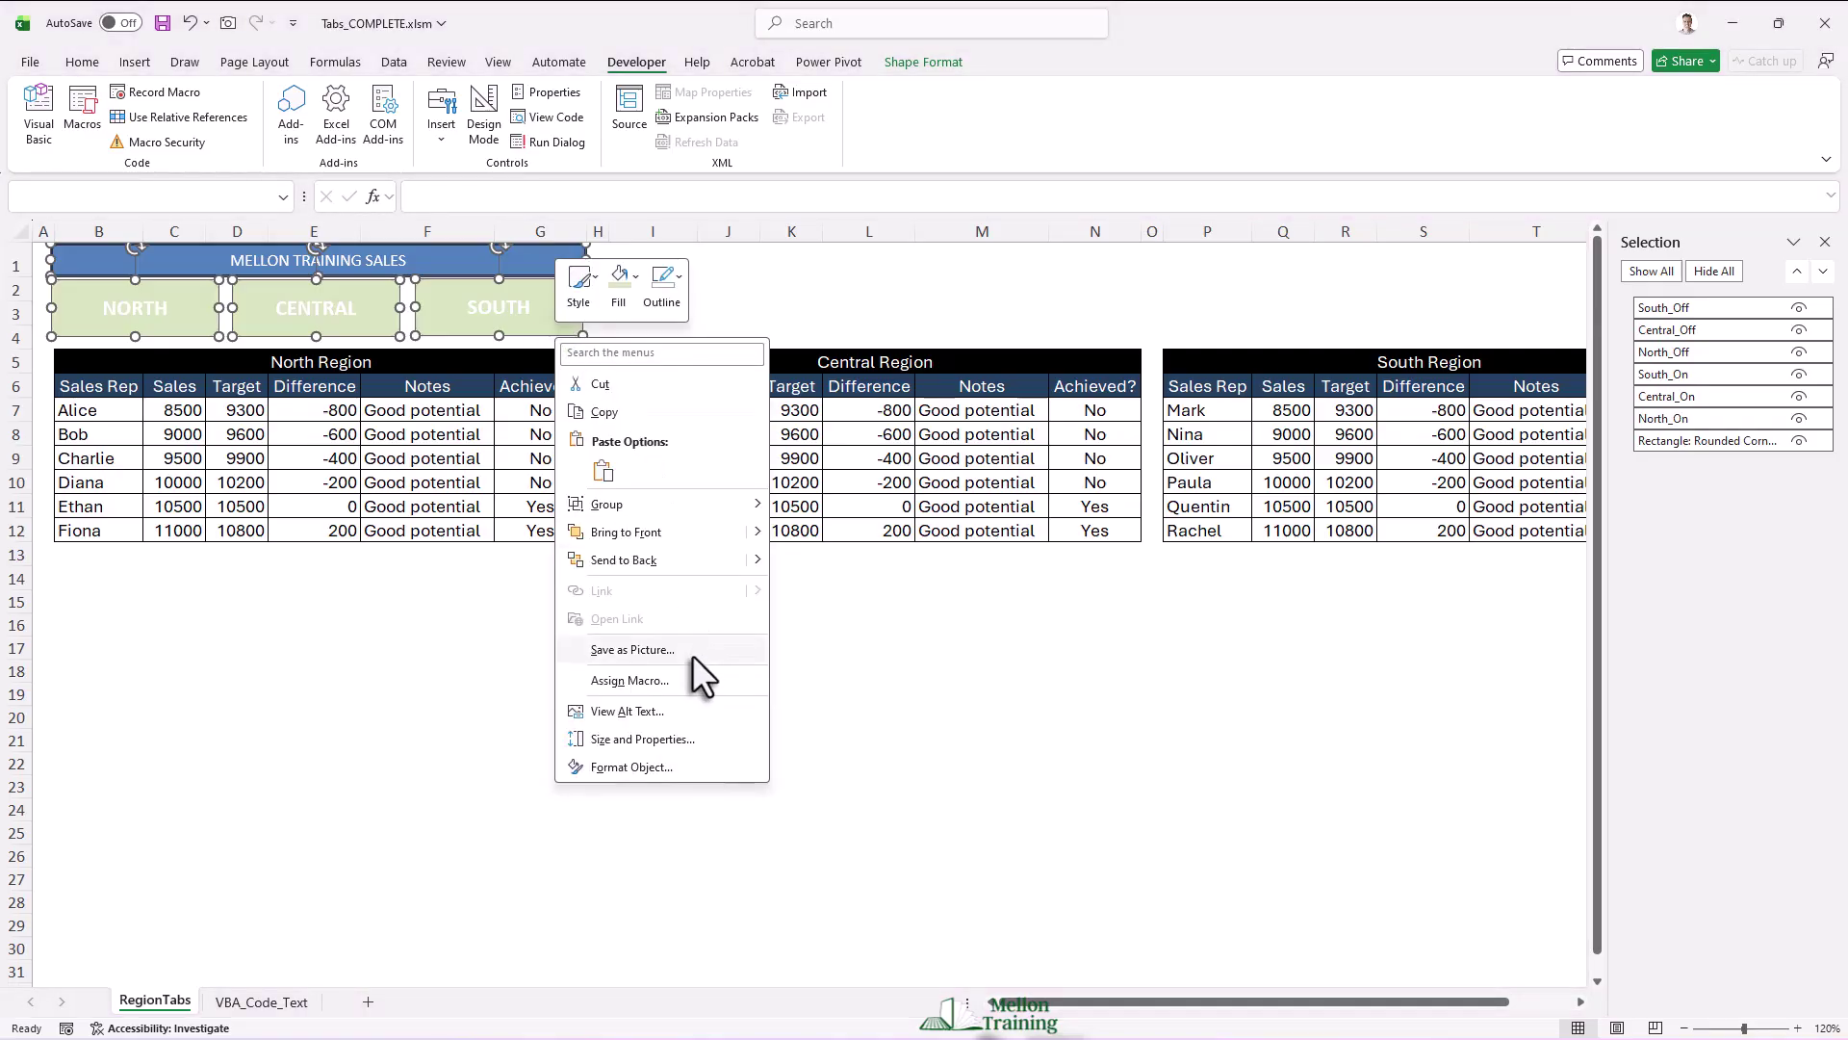
click(660, 765)
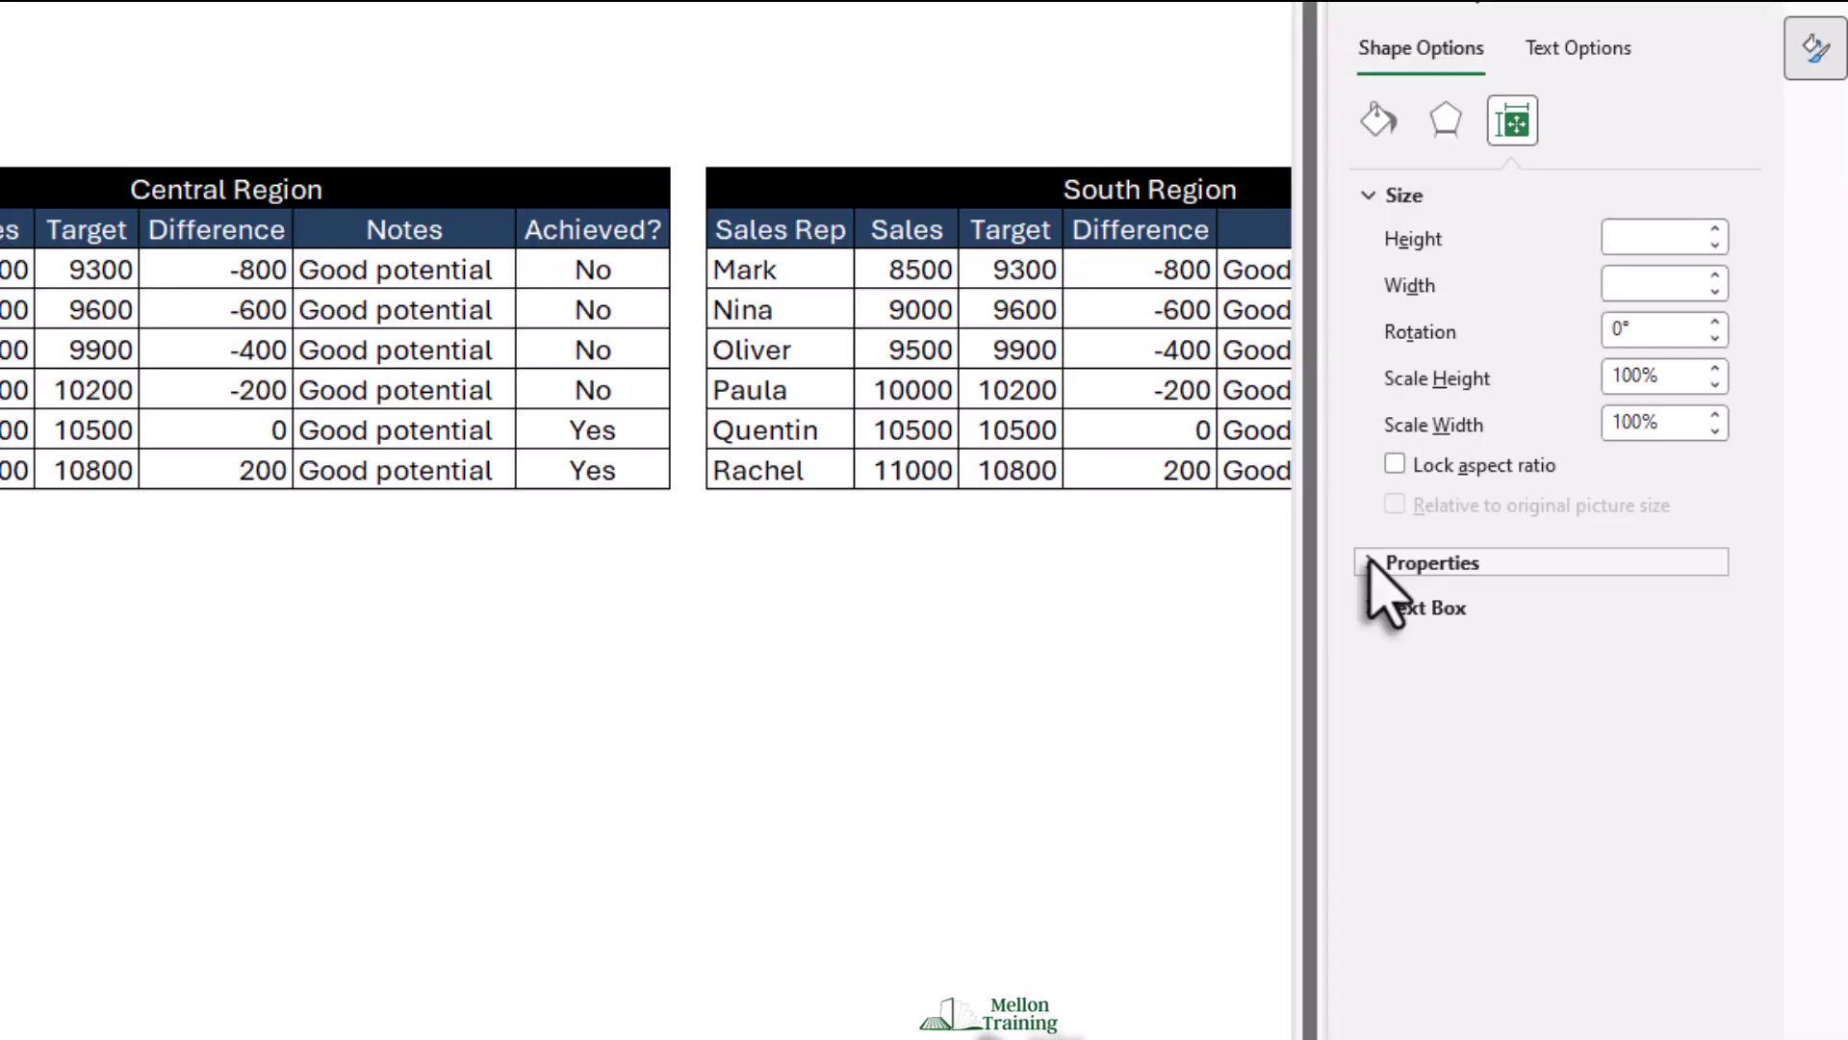
click(1468, 575)
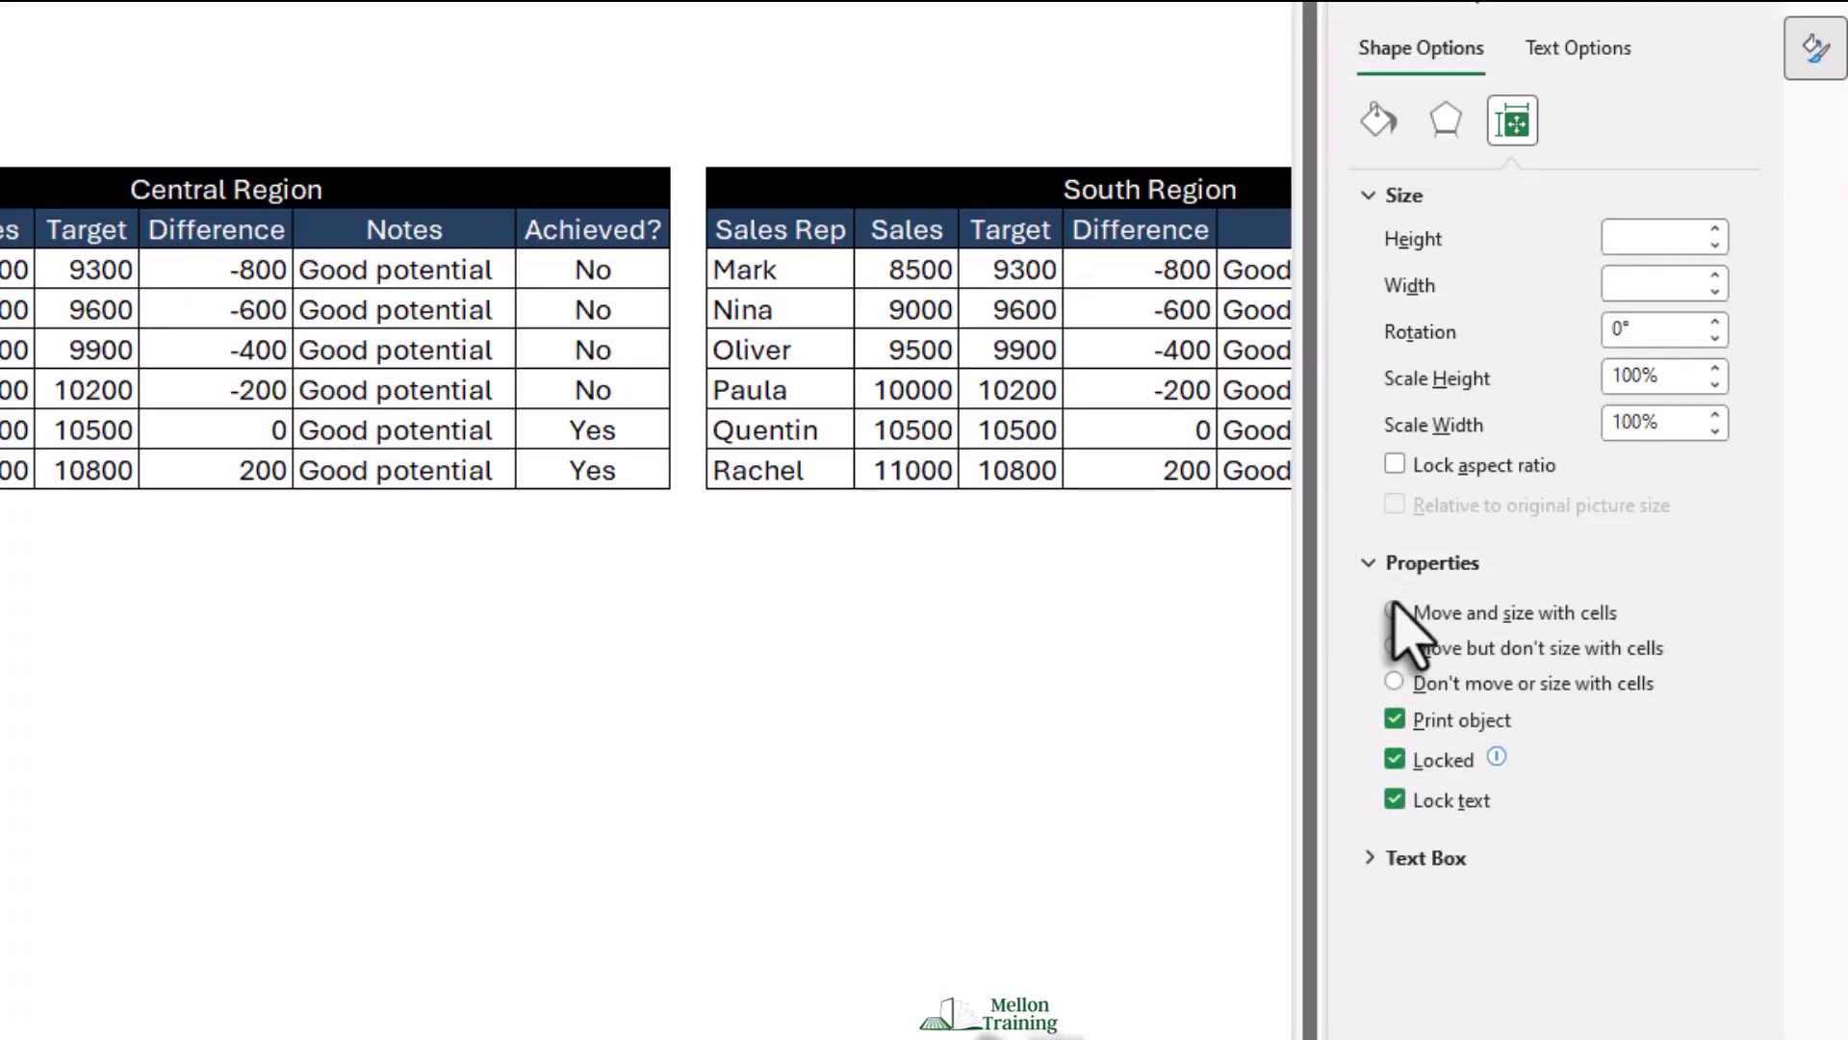
click(1424, 685)
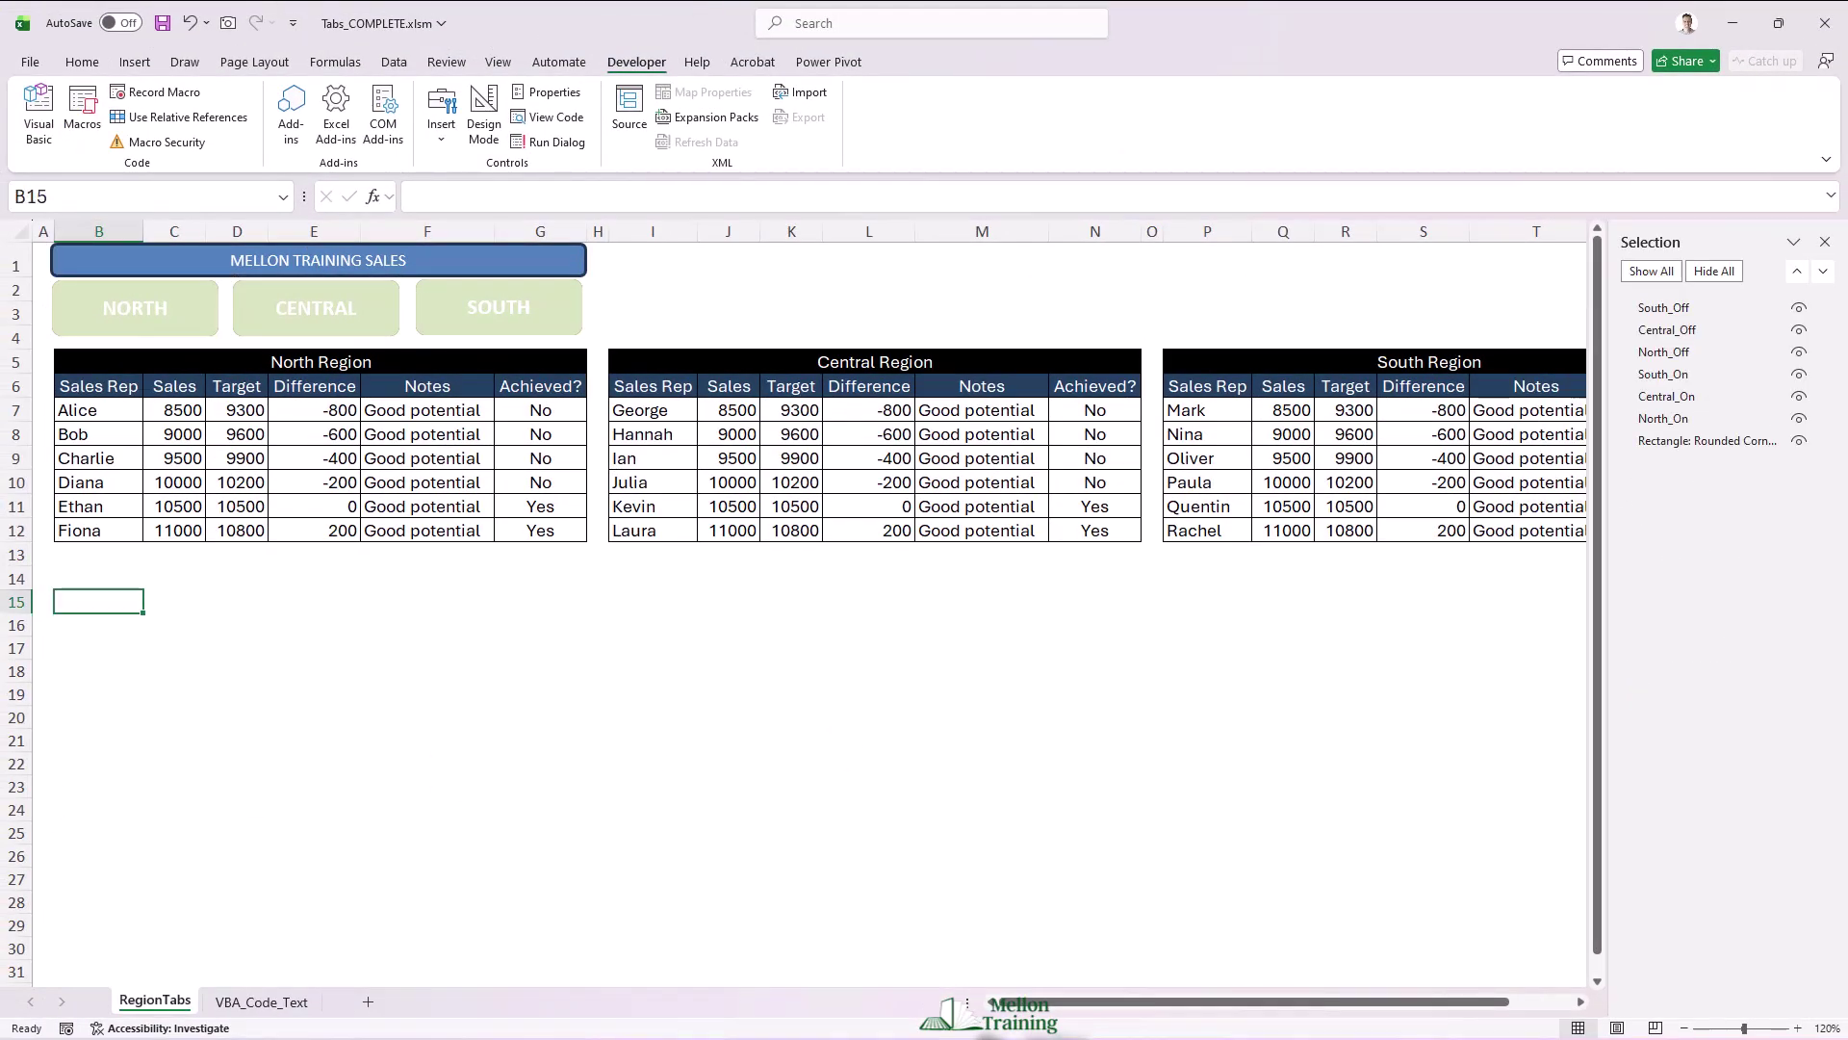
Test the tabs by clicking NORTH, CENTRAL, then SOUTH, ending on the South Region table.
click(163, 325)
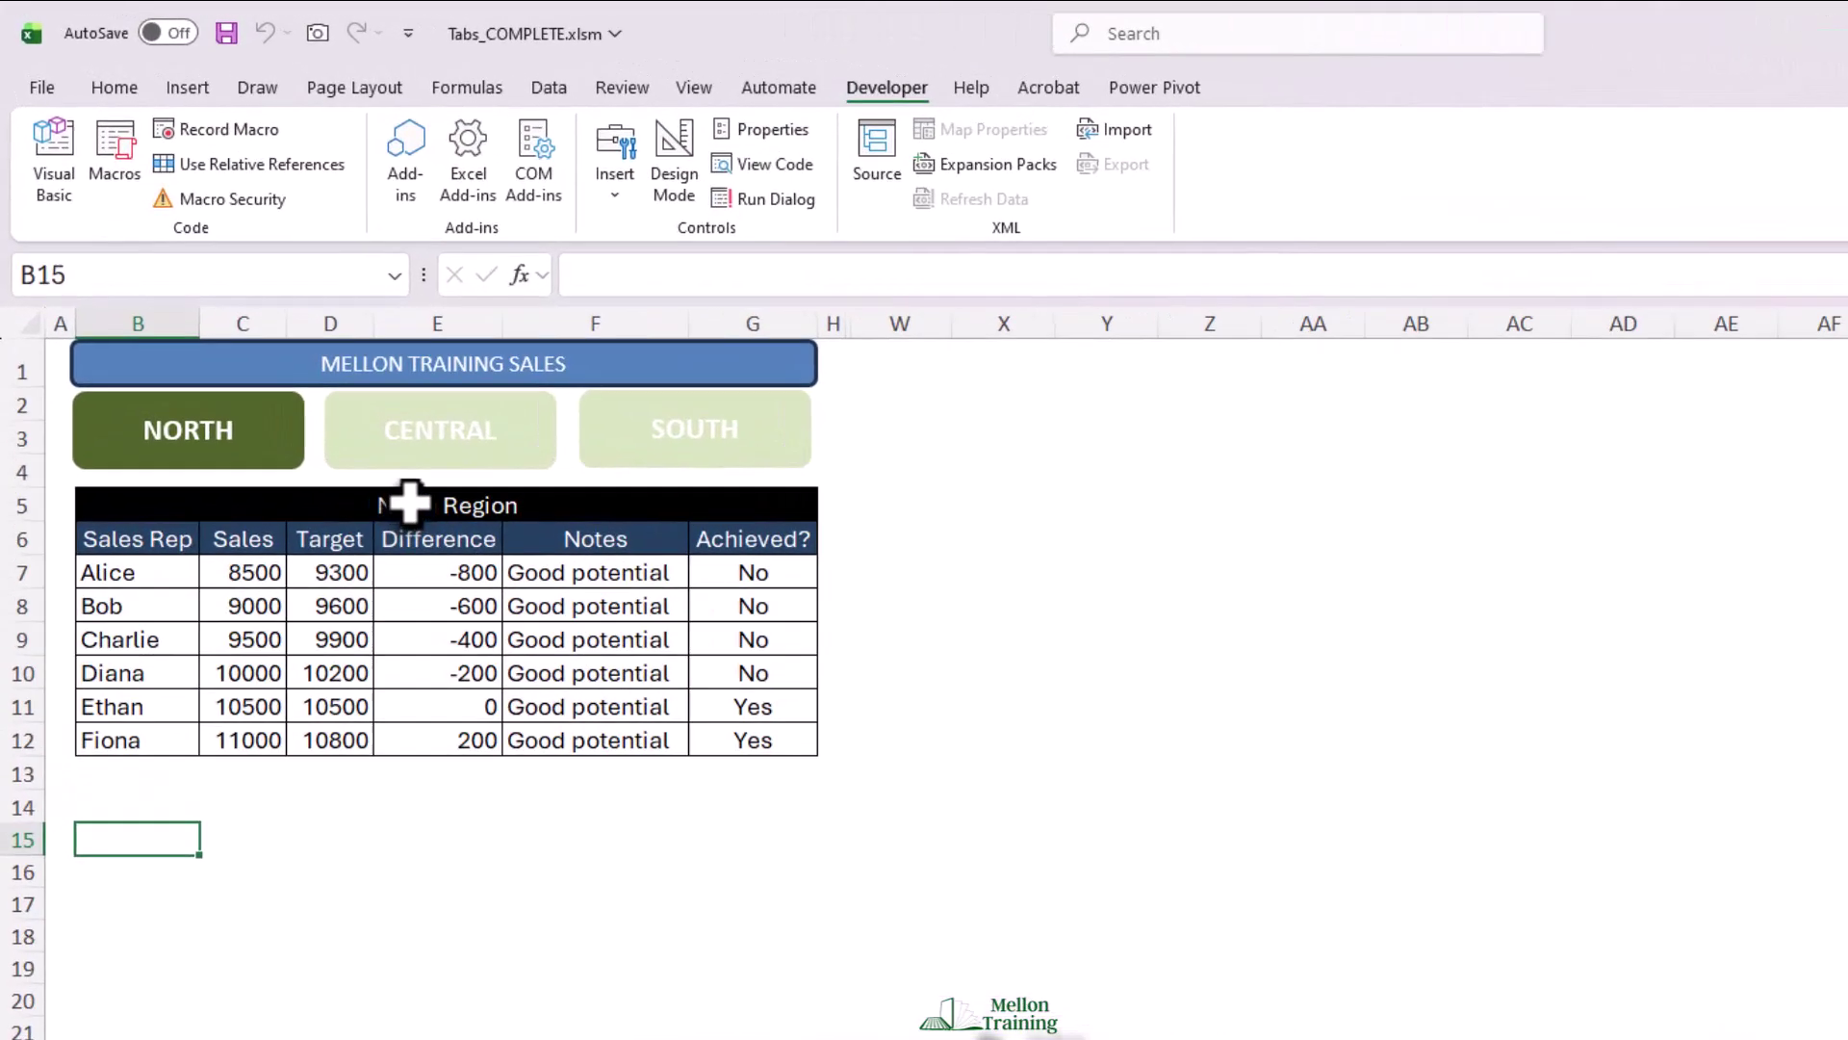
click(365, 329)
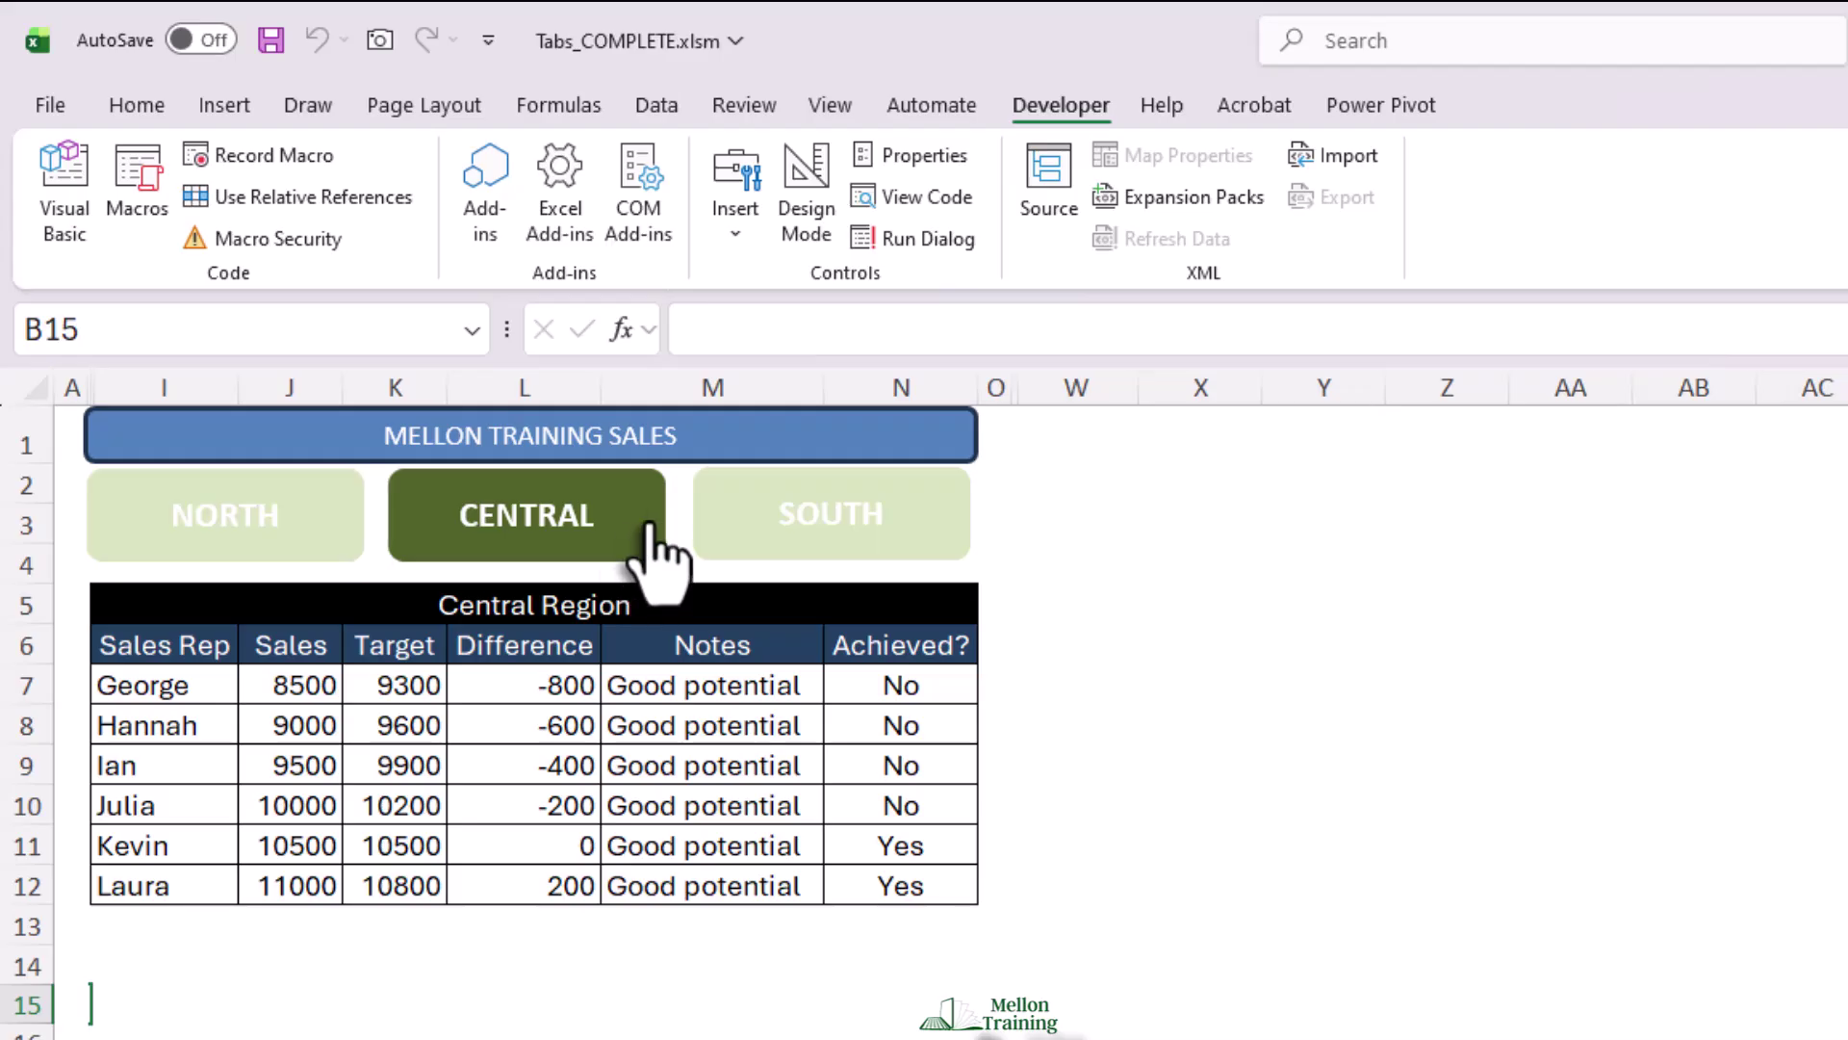
click(961, 525)
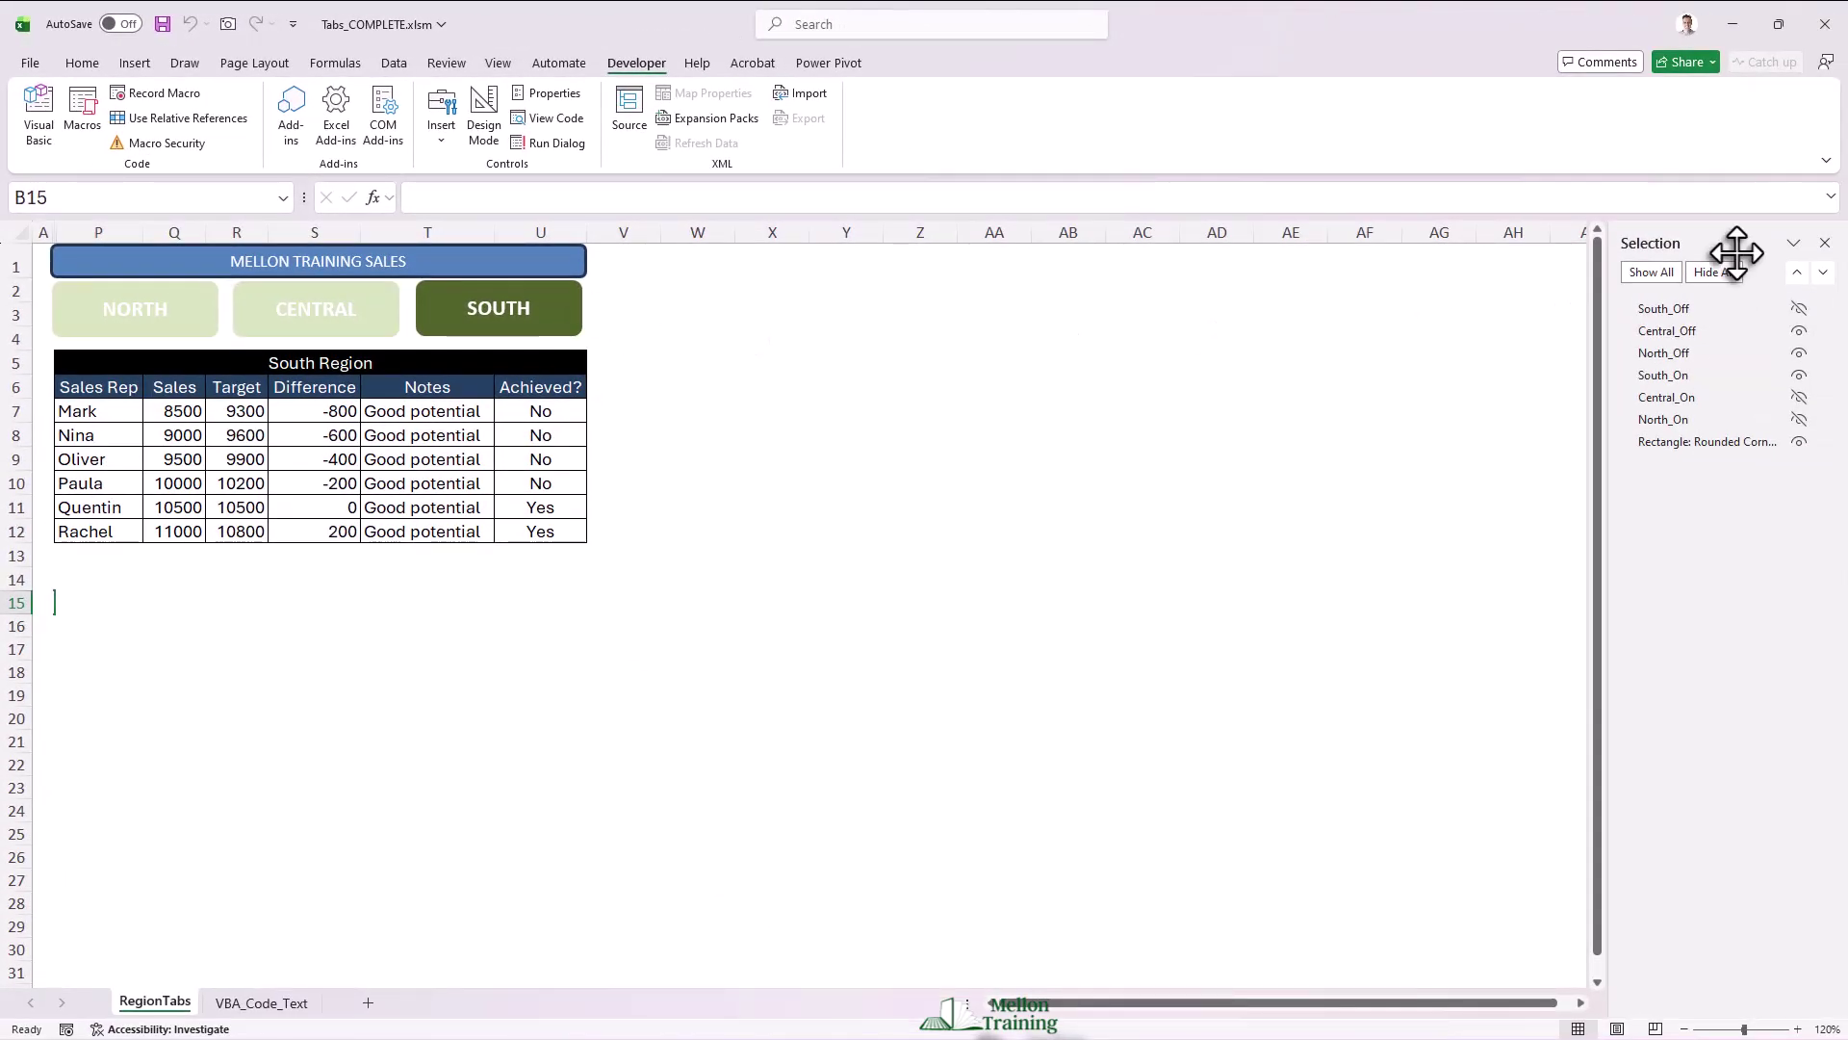
Close the Selection pane and zoom in on the sheet.
click(1825, 242)
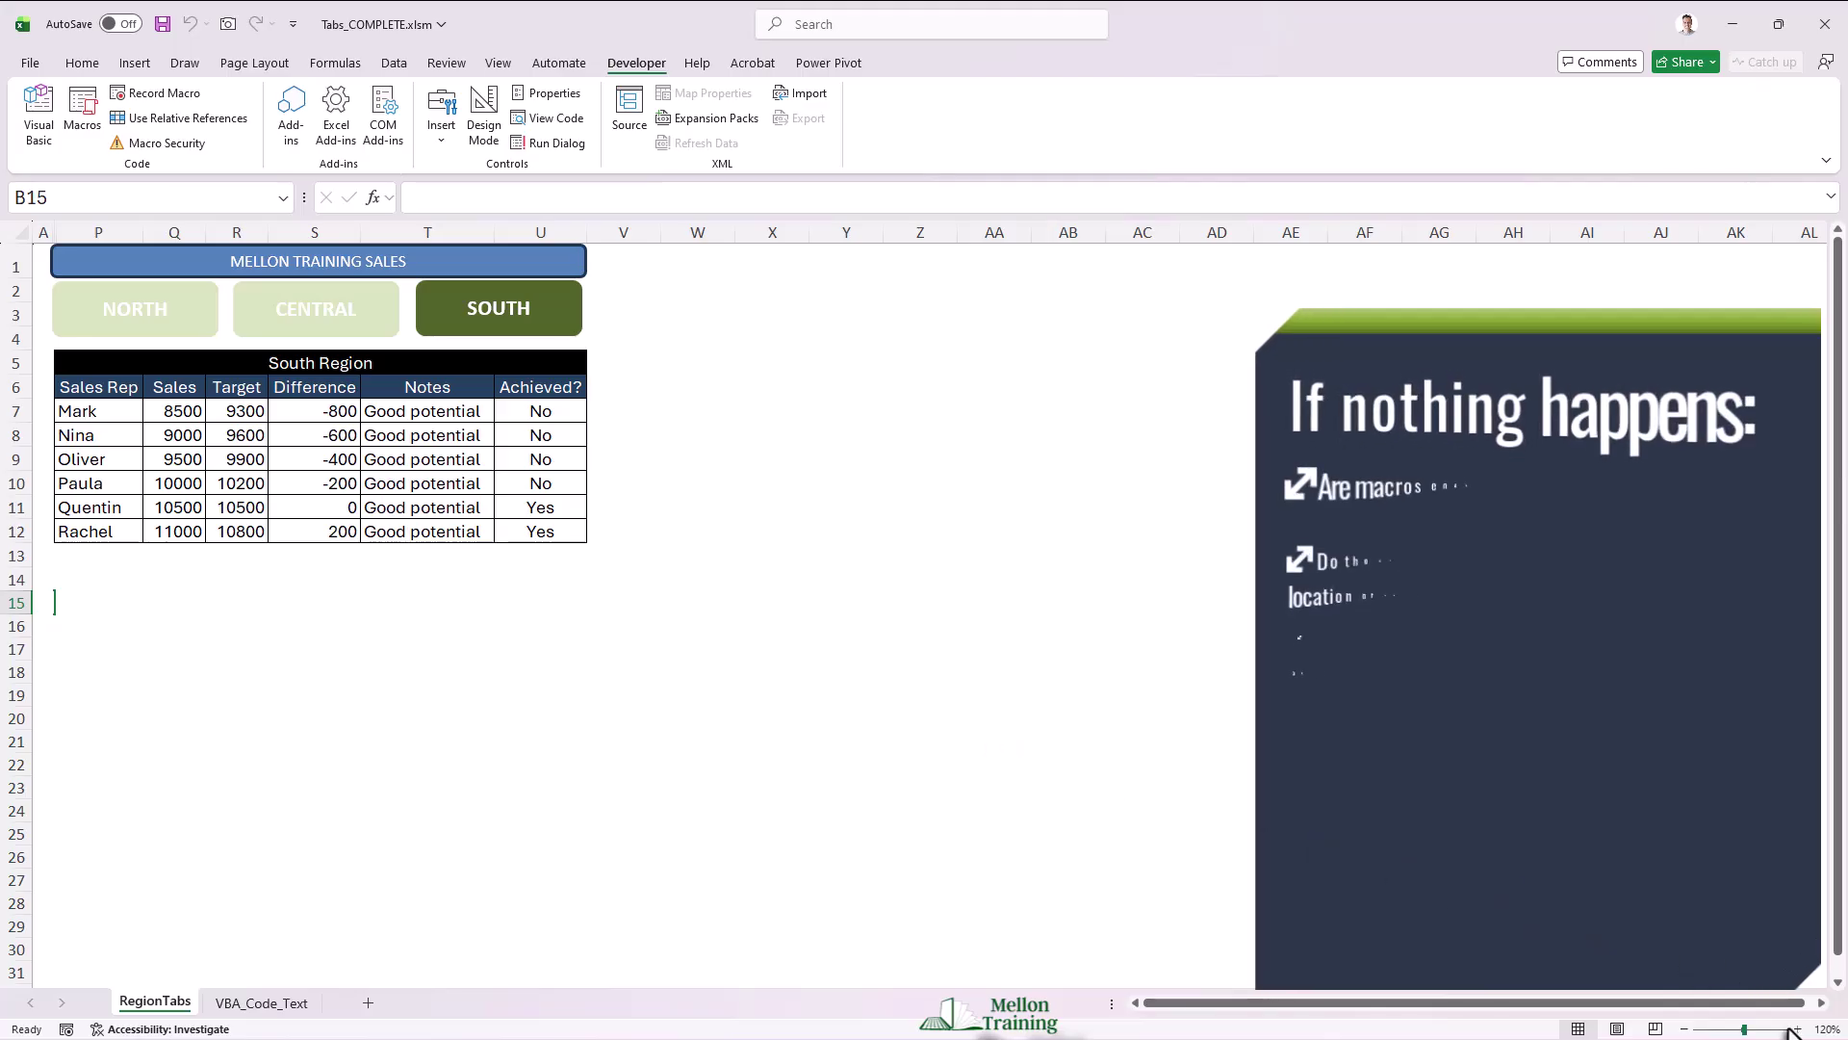
click(1797, 1029)
click(1797, 1029)
click(1797, 1029)
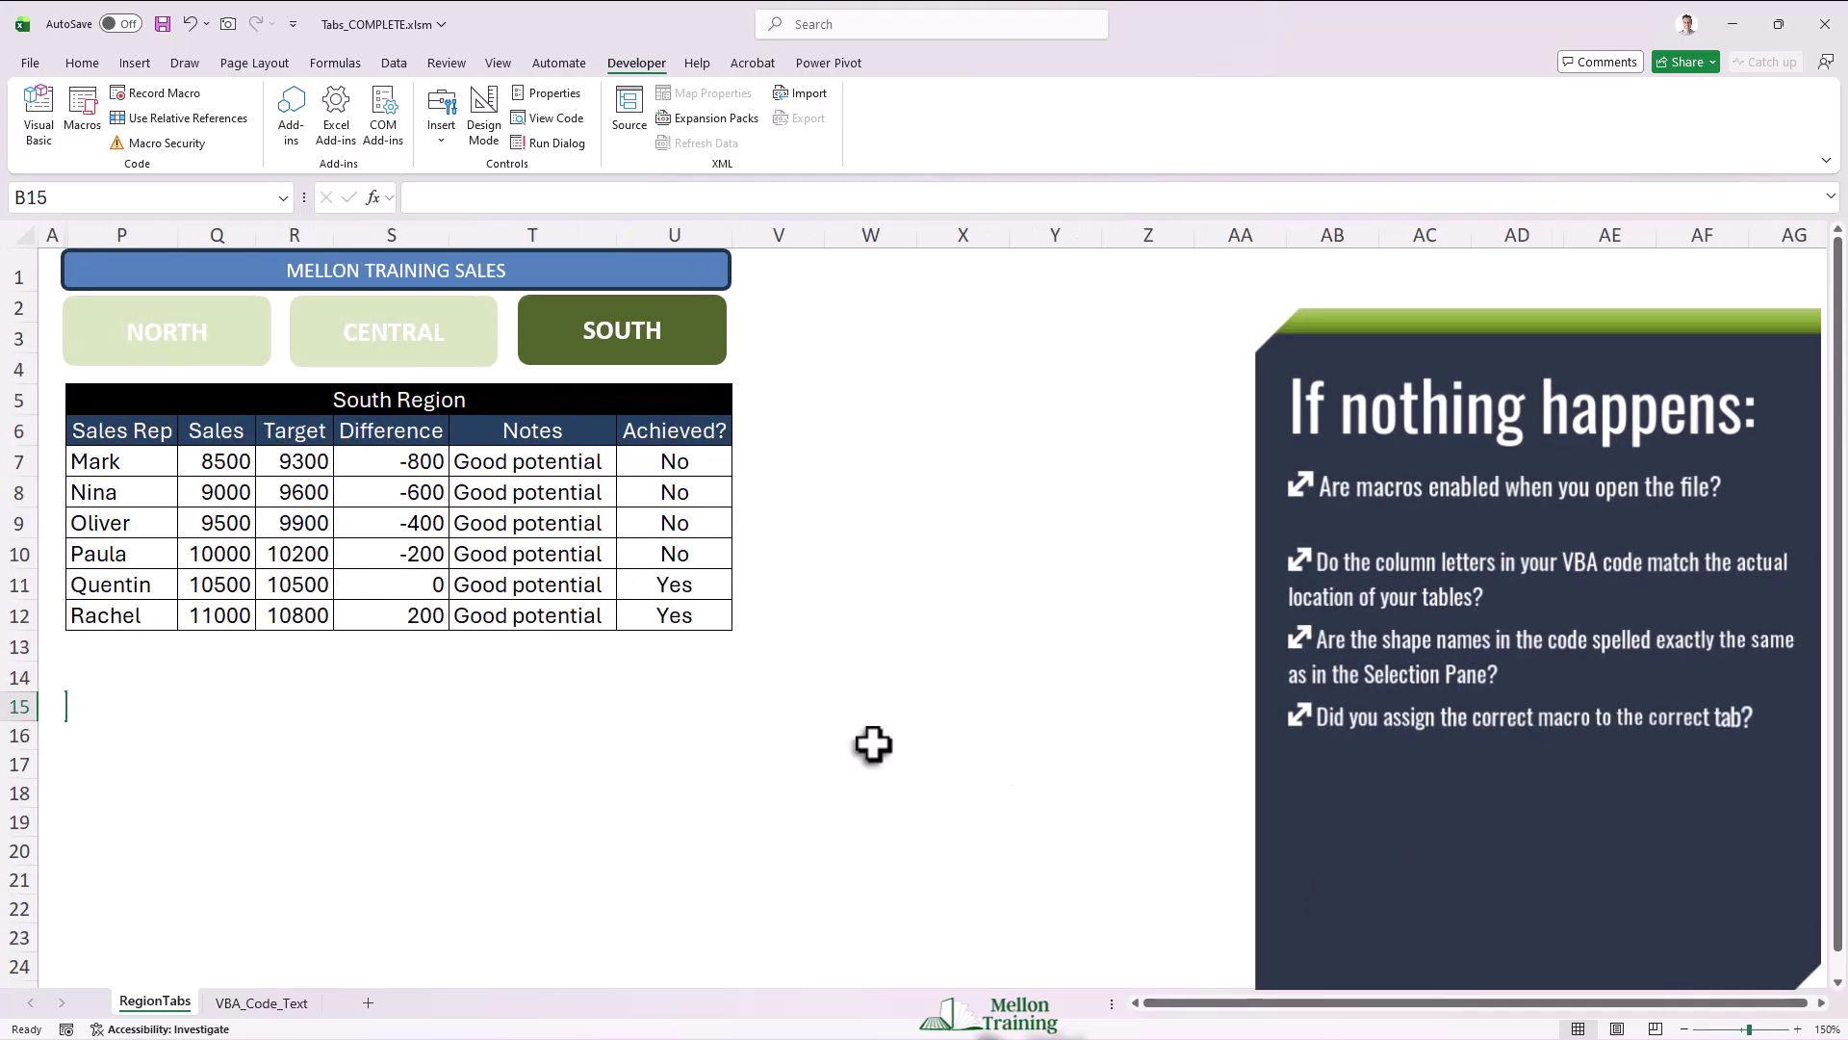
click(85, 734)
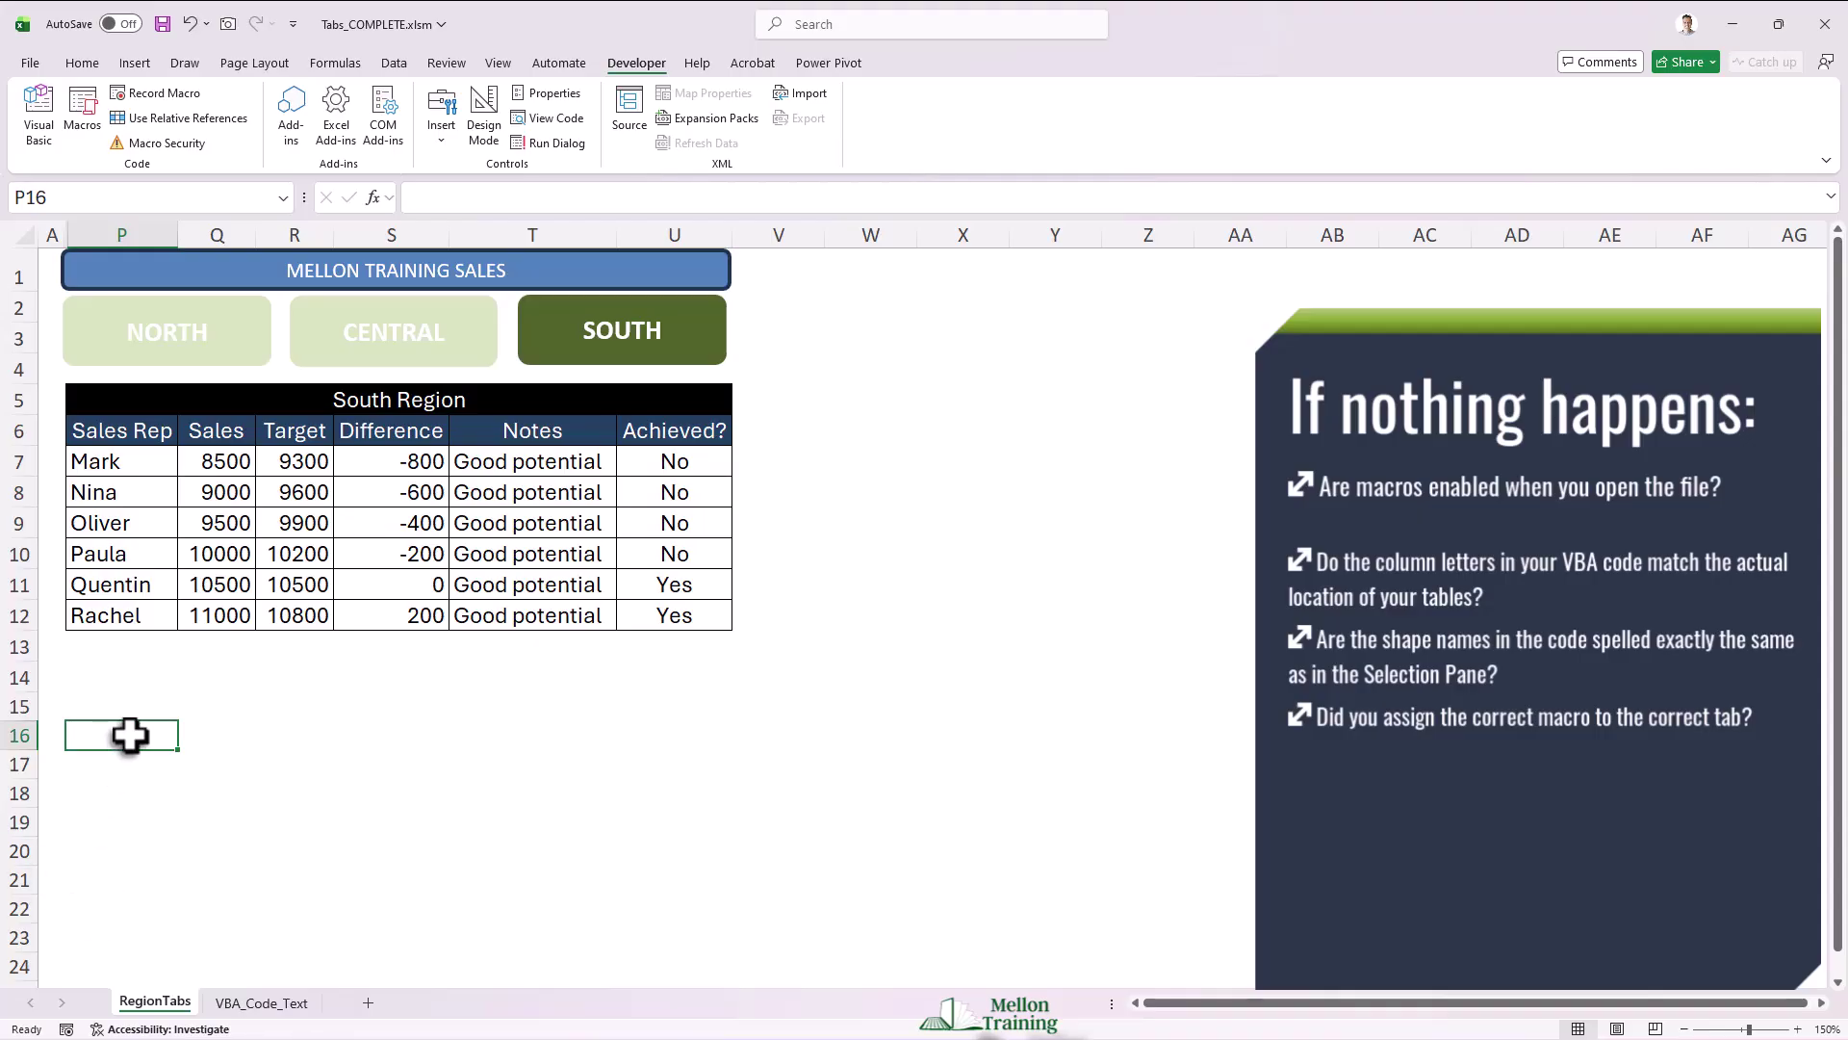
Click NORTH, CENTRAL, SOUTH, then NORTH again to confirm each tab switches tables.
click(245, 358)
click(452, 358)
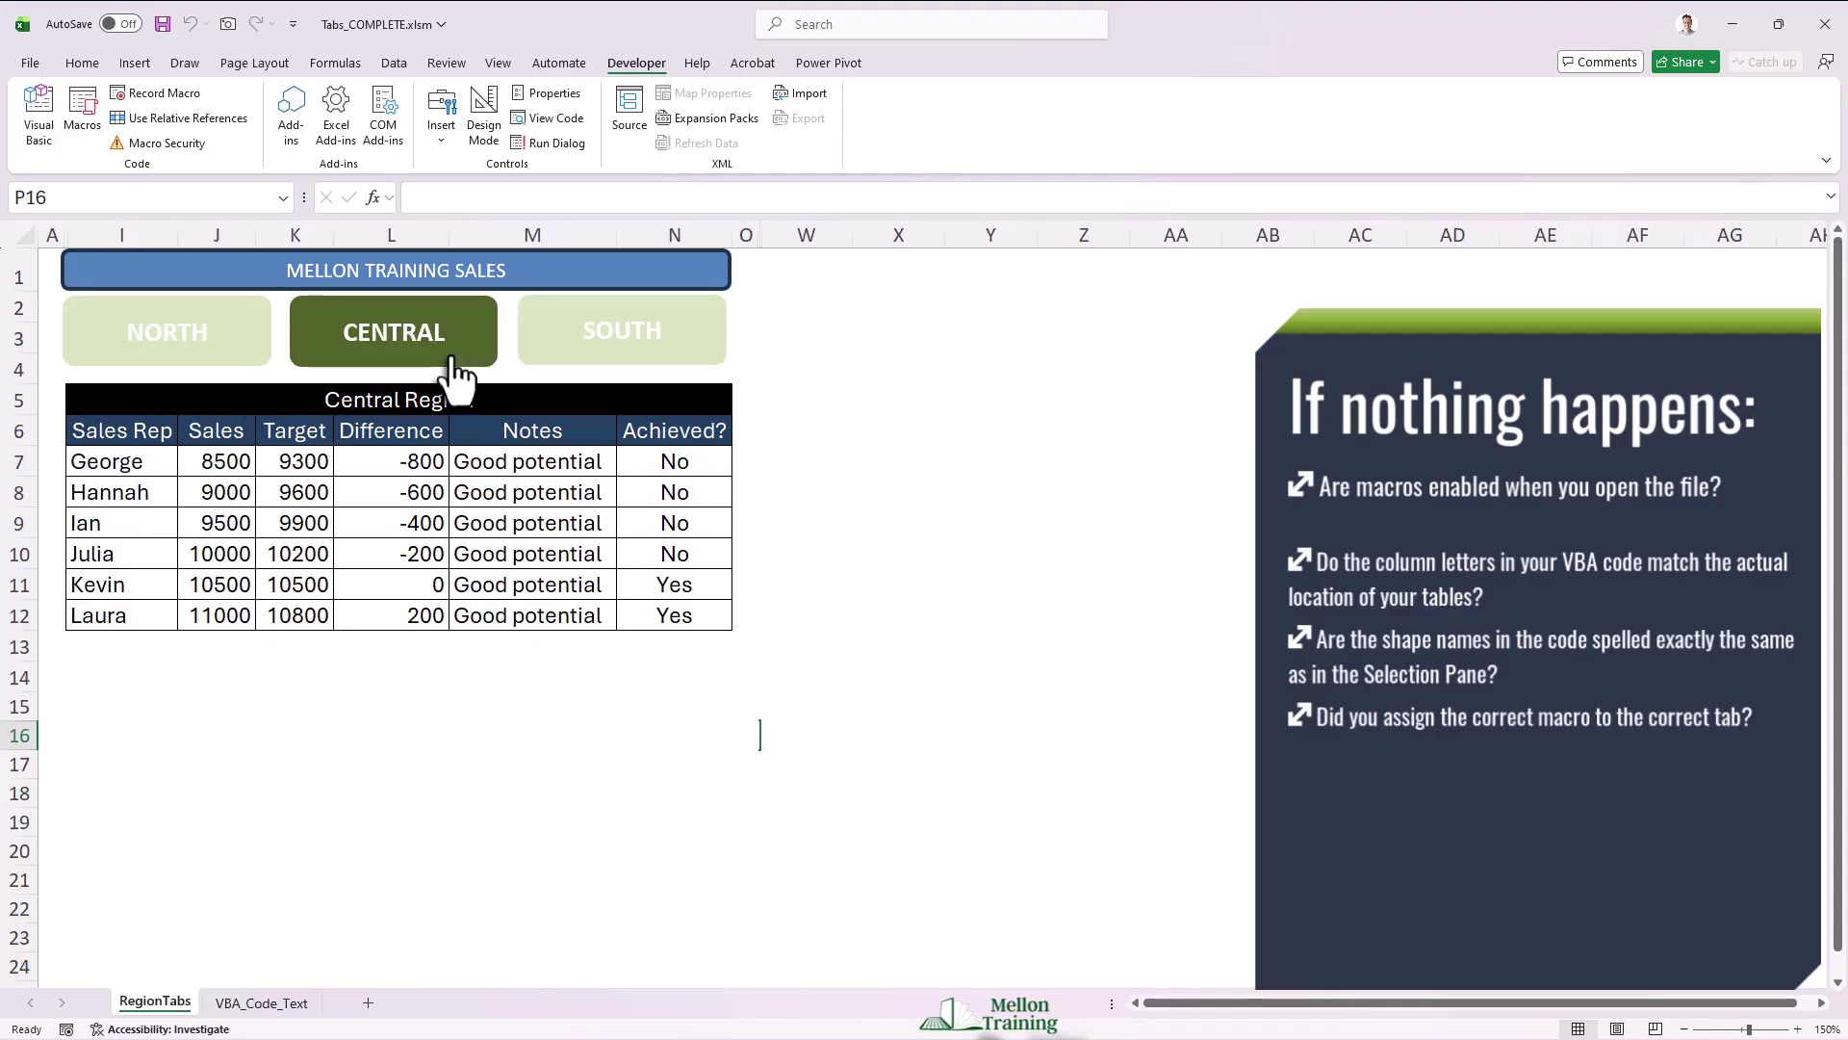
click(560, 362)
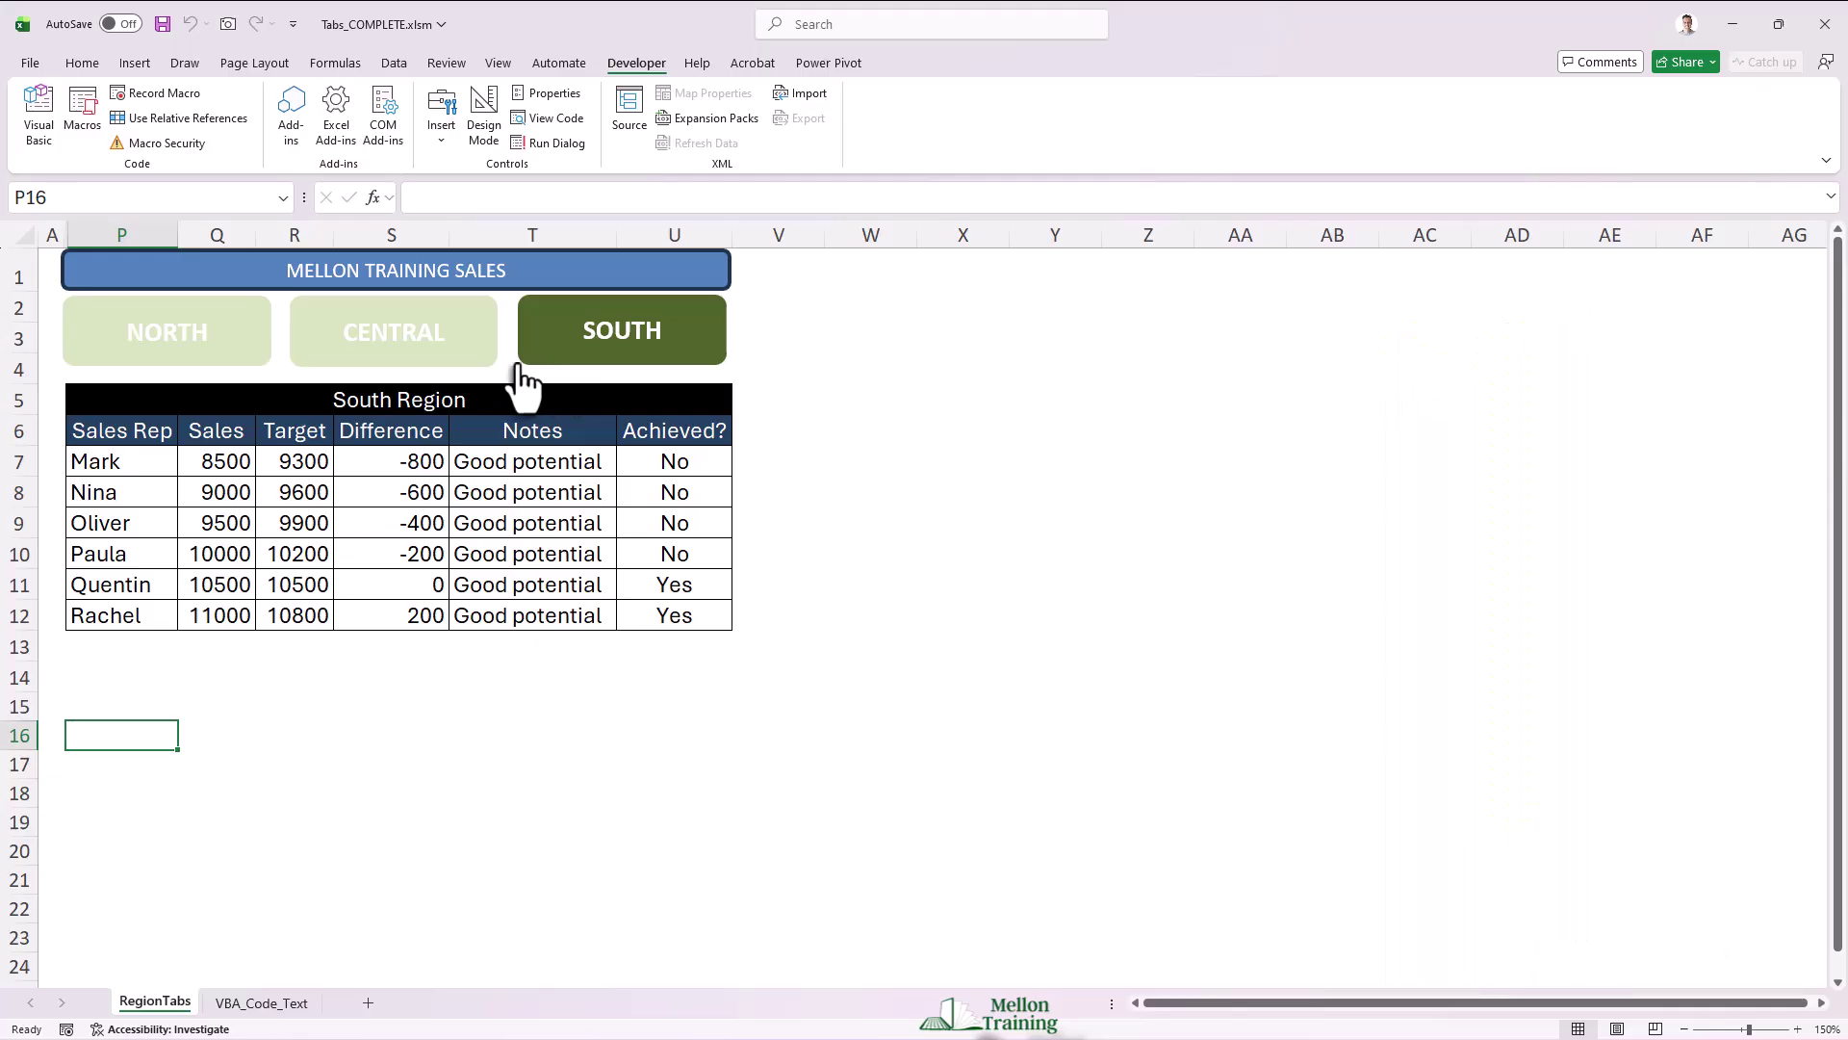
click(236, 377)
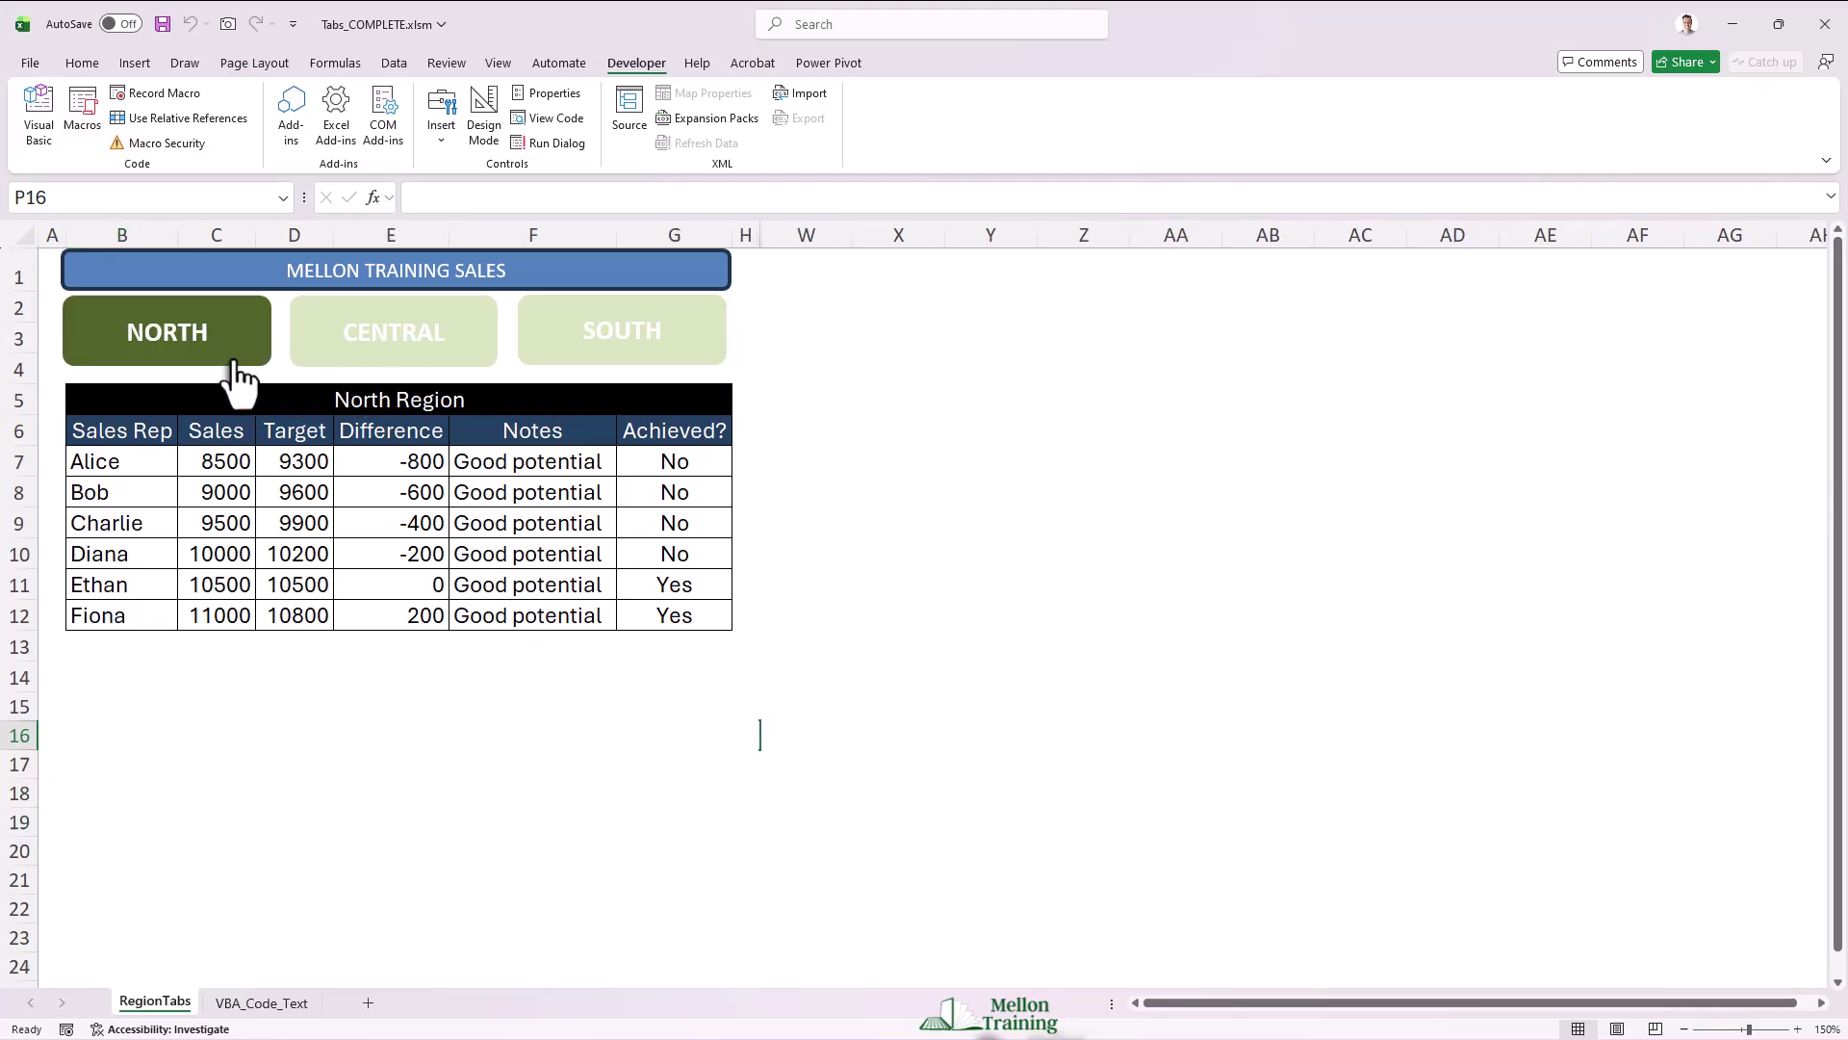
click(145, 849)
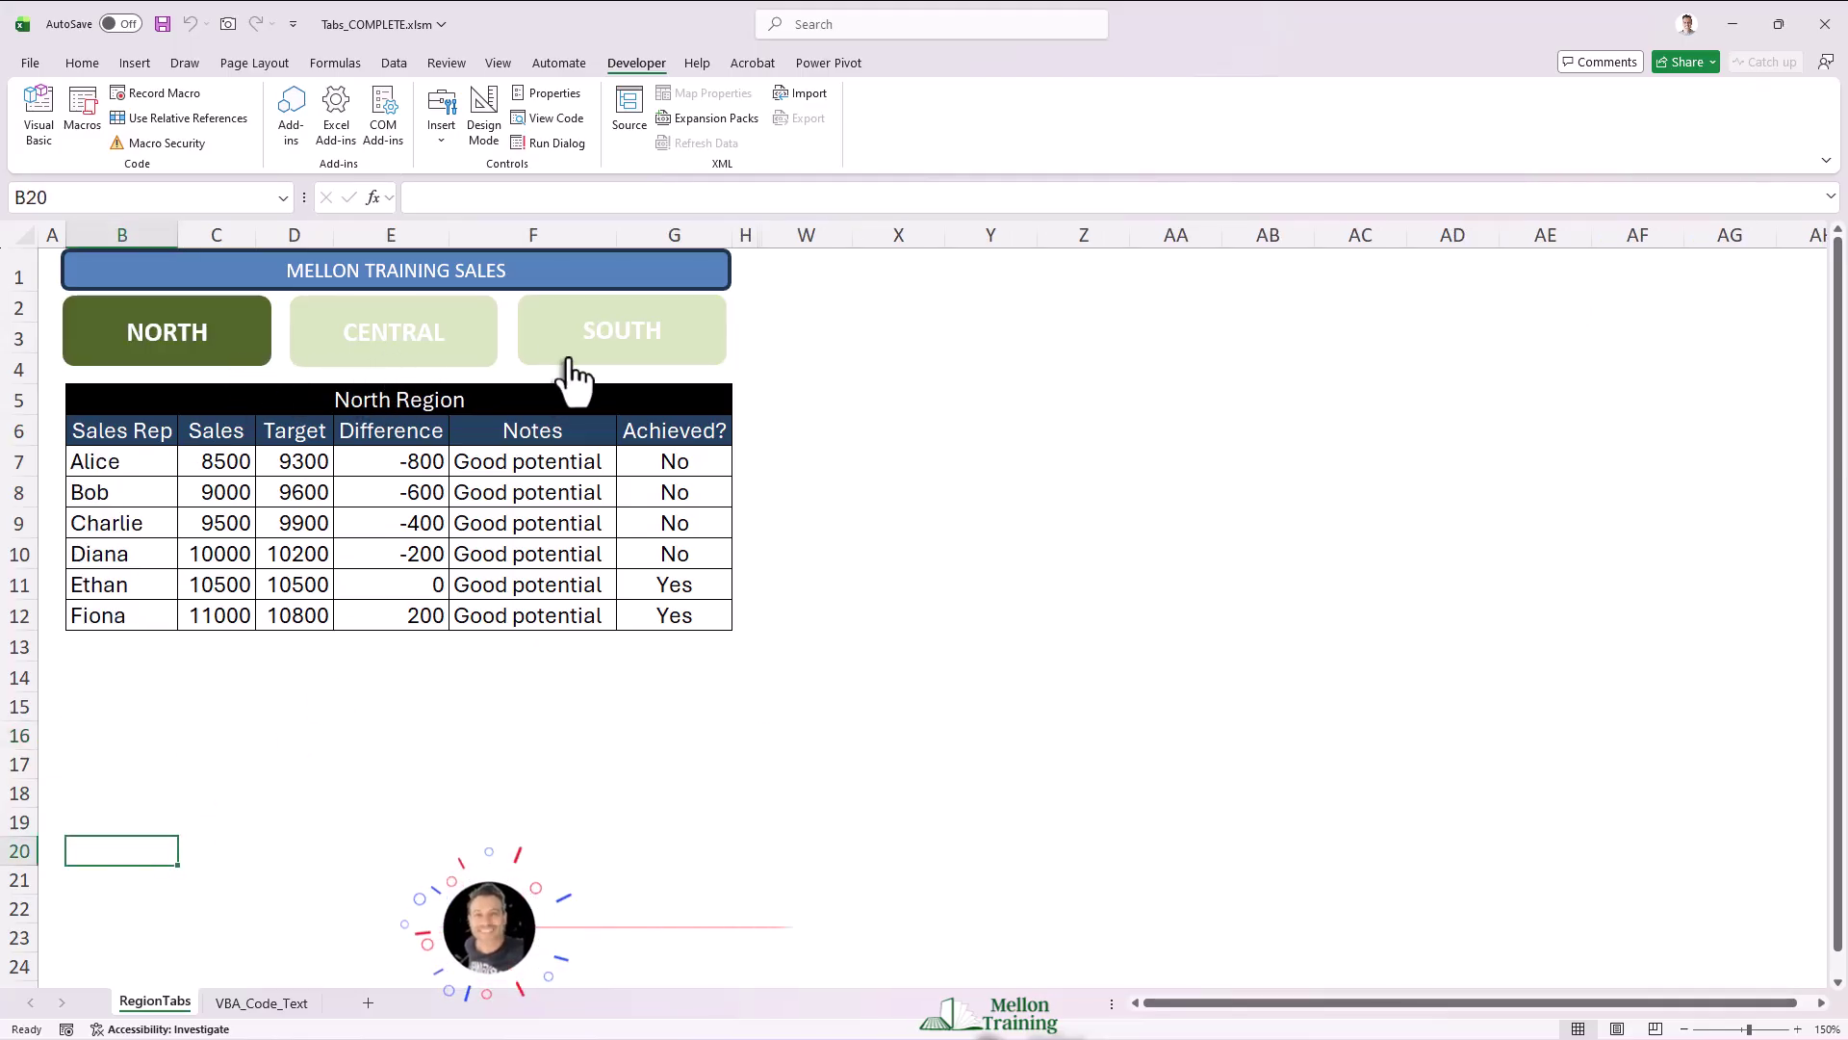
click(990, 339)
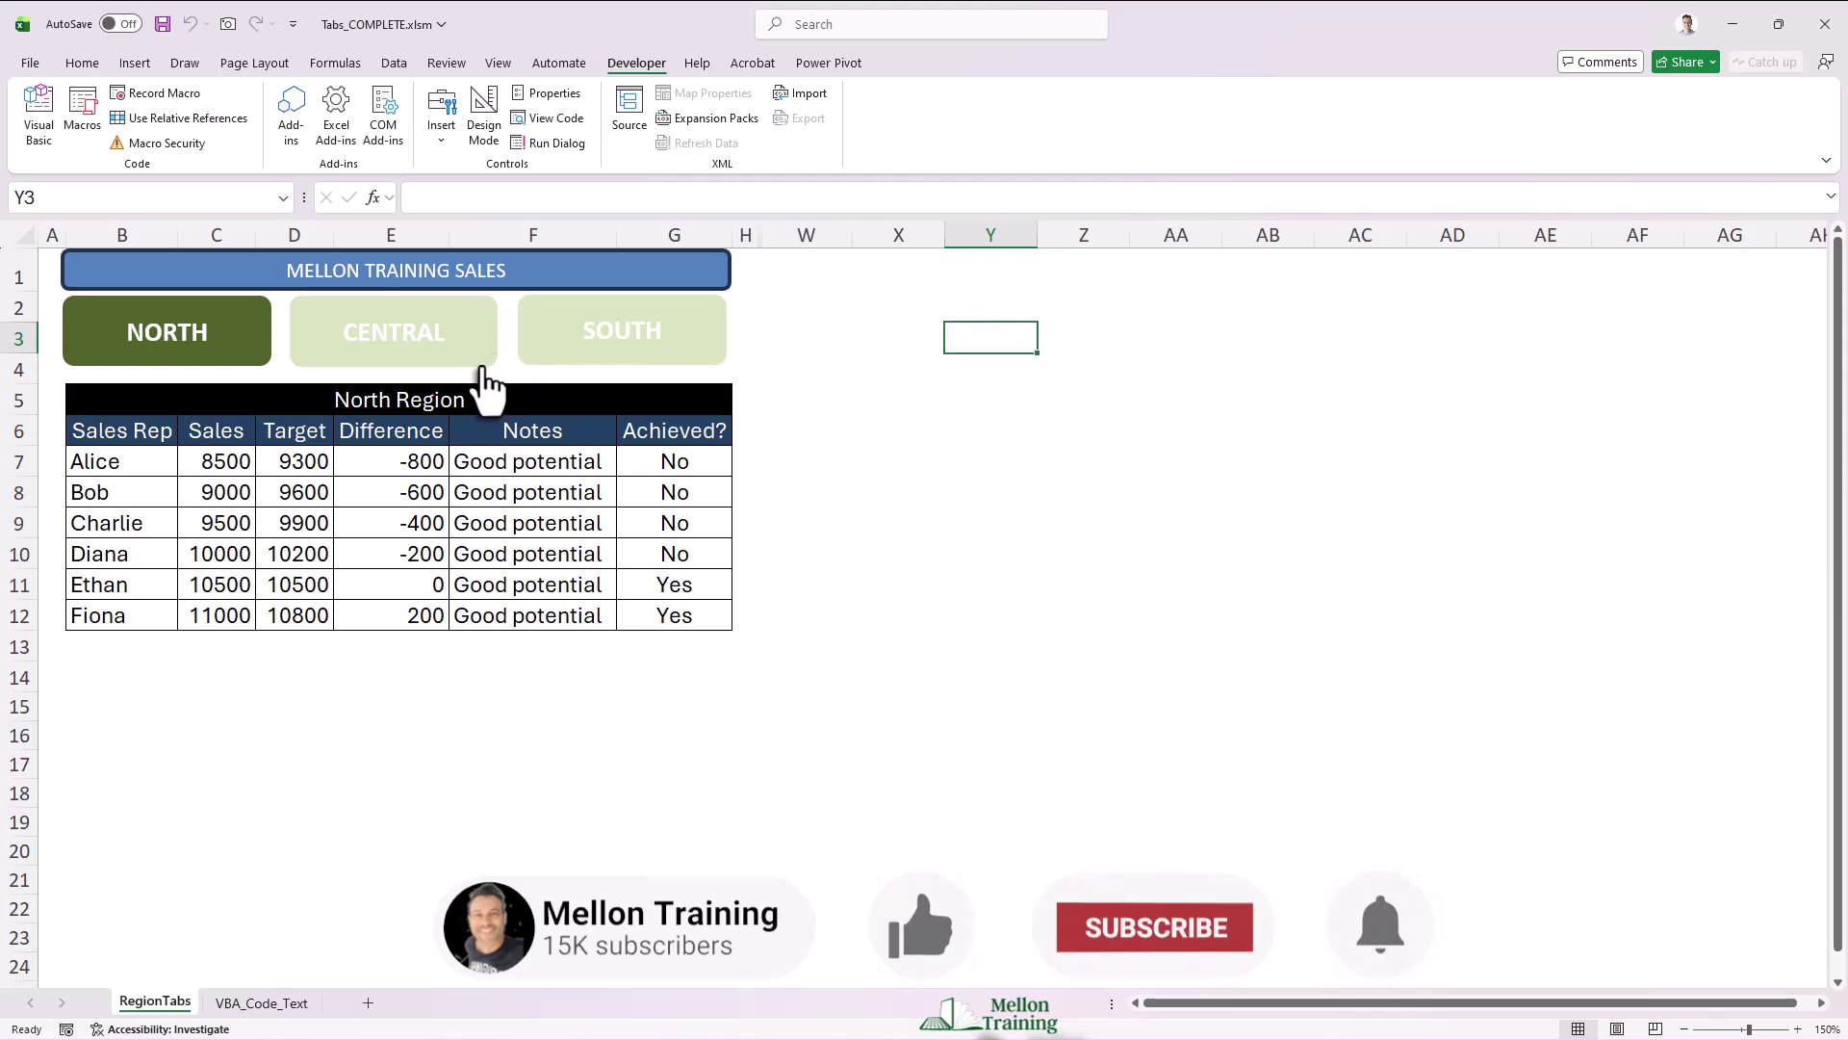
click(478, 377)
click(590, 378)
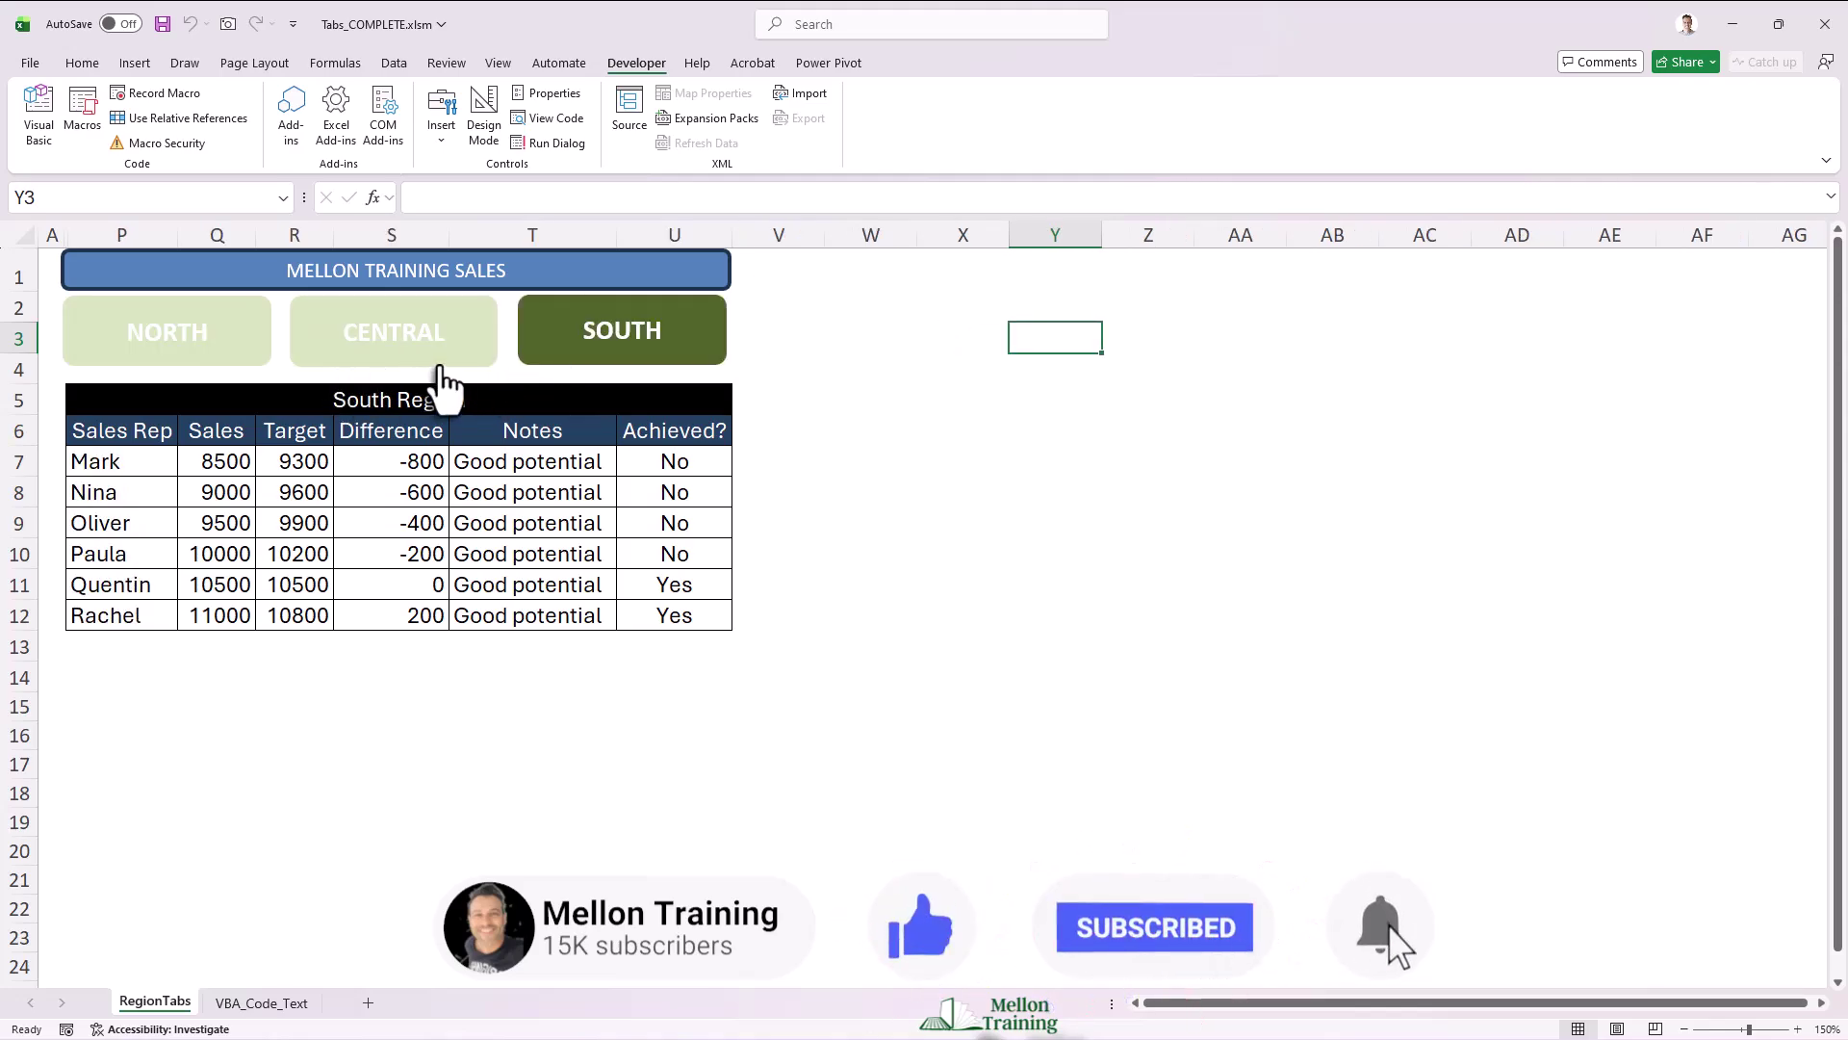
click(416, 363)
click(242, 364)
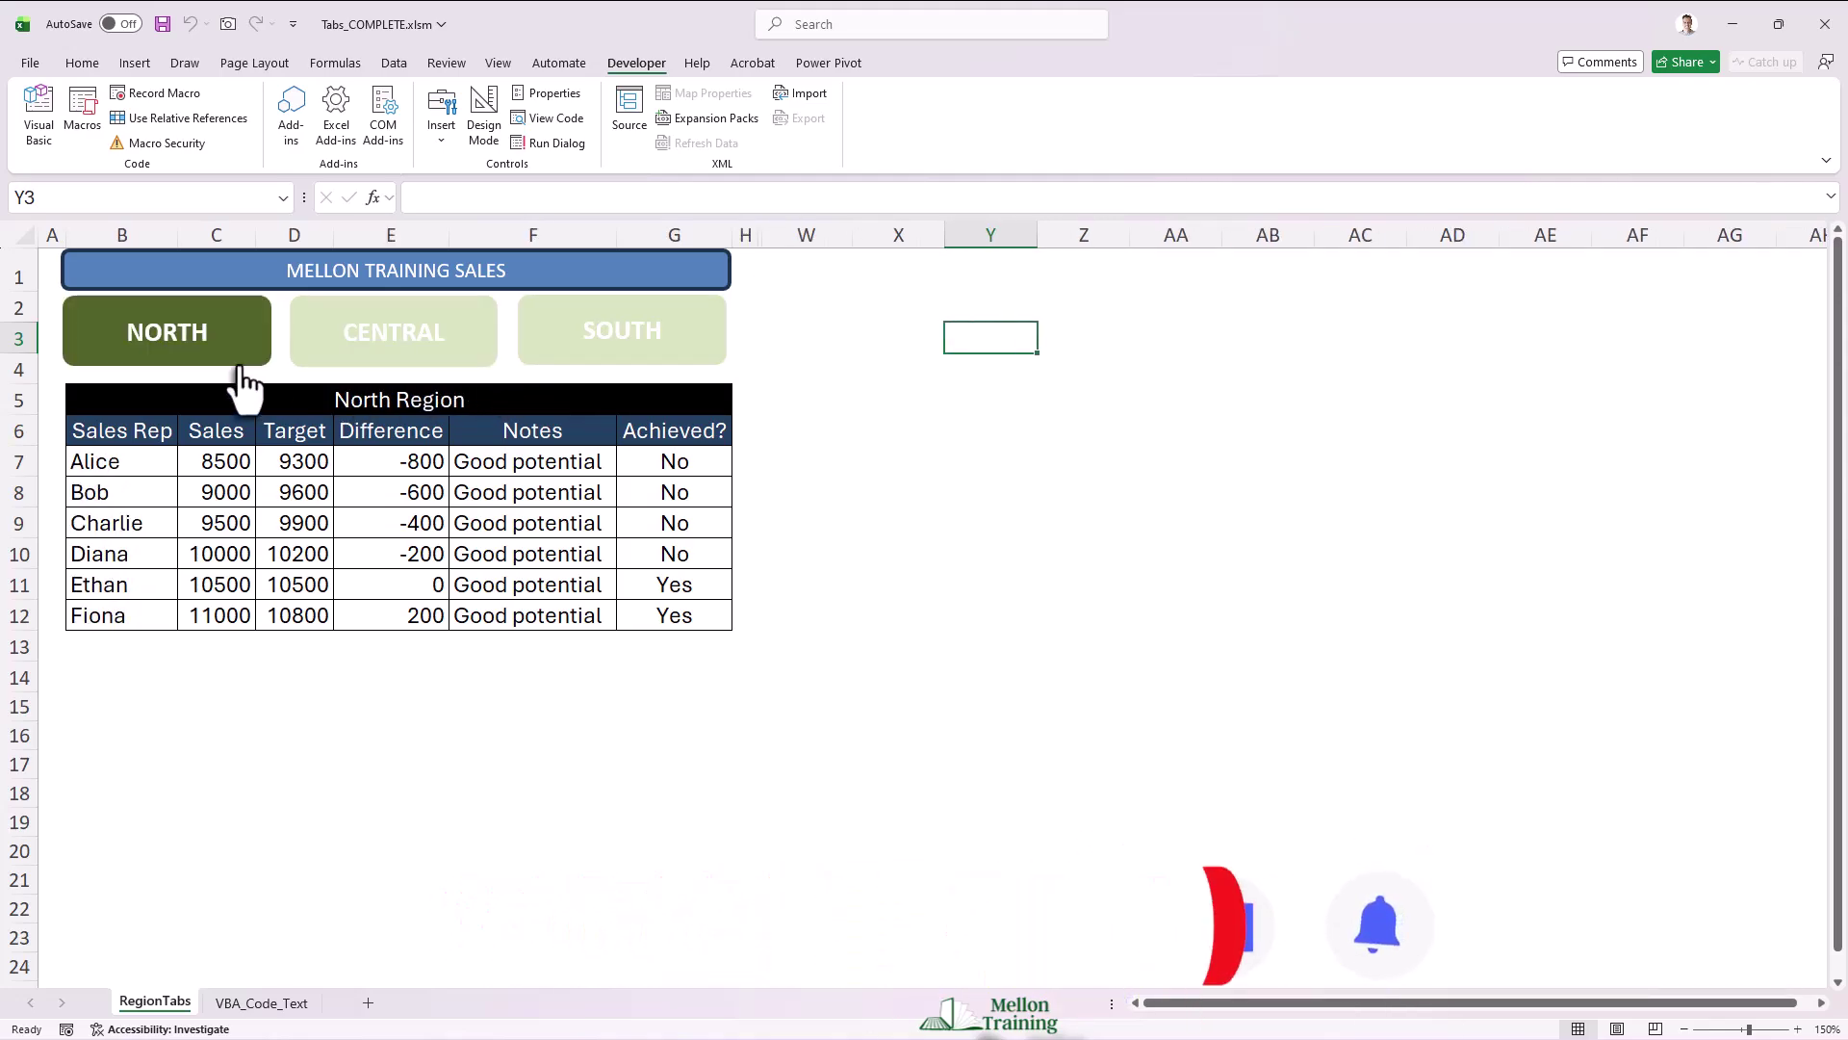